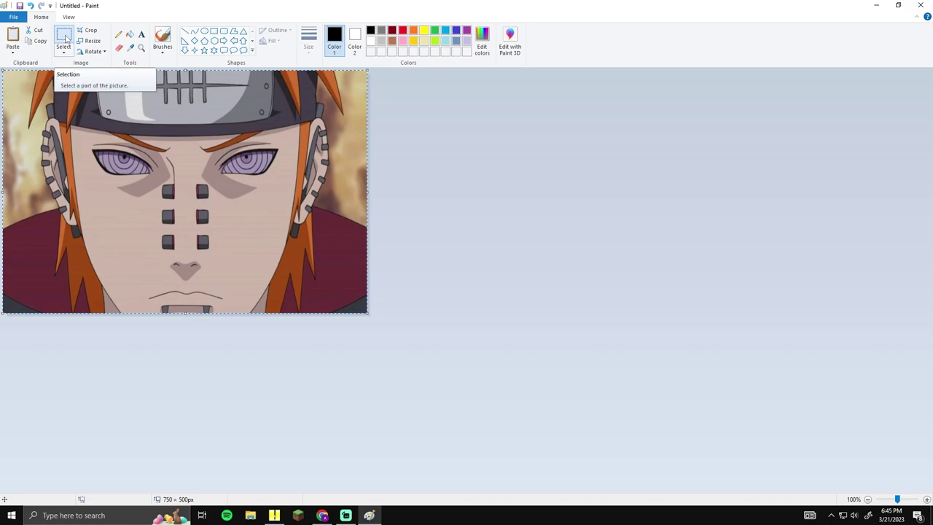
click(50, 119)
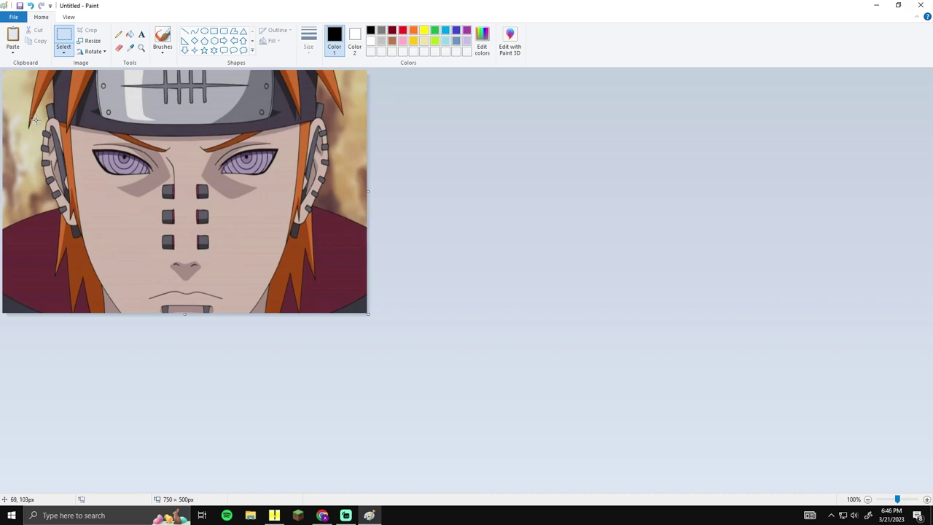
drag(35, 111, 347, 201)
drag(191, 112, 191, 112)
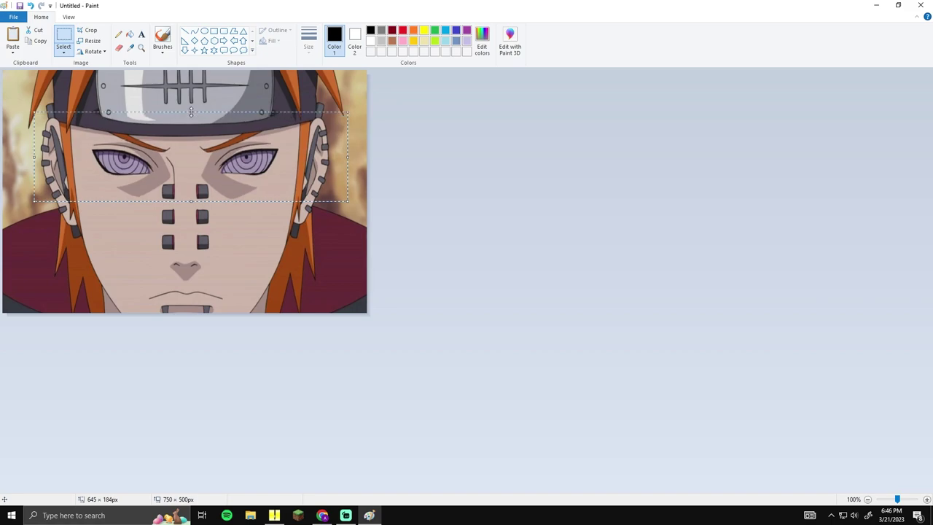
key(ctrl+z)
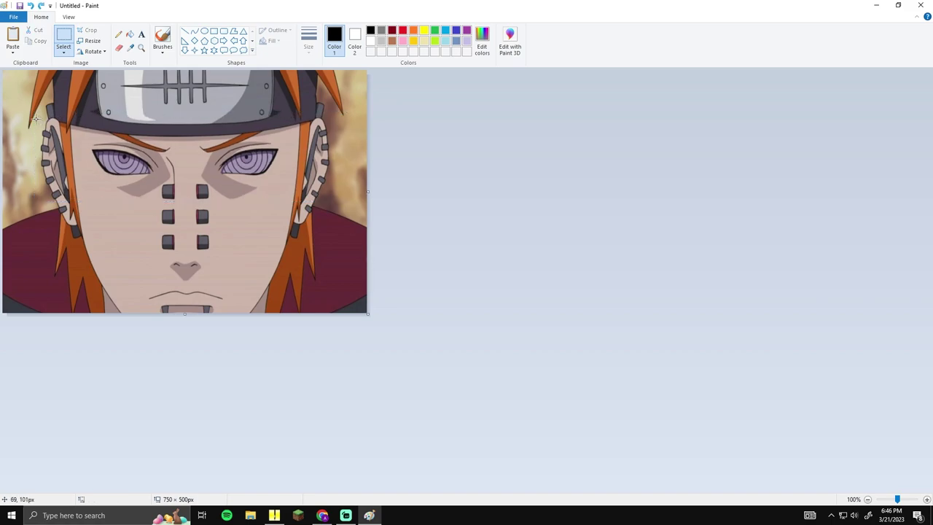
Step: Crop the picture to the band containing both eyes, about 601 × 168 px
drag(198, 183, 327, 199)
click(87, 31)
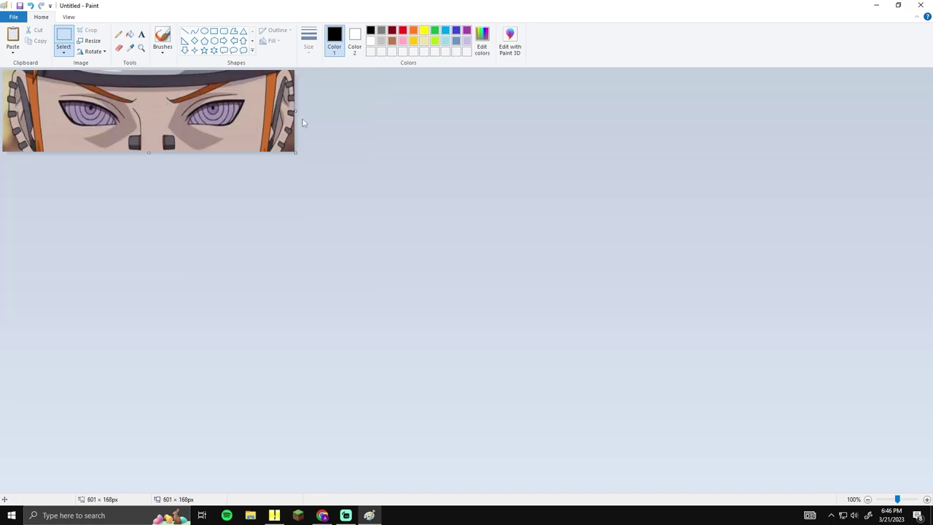
Step: Save the cropped picture to the Desktop as a PNG named "pain eyes"
click(13, 17)
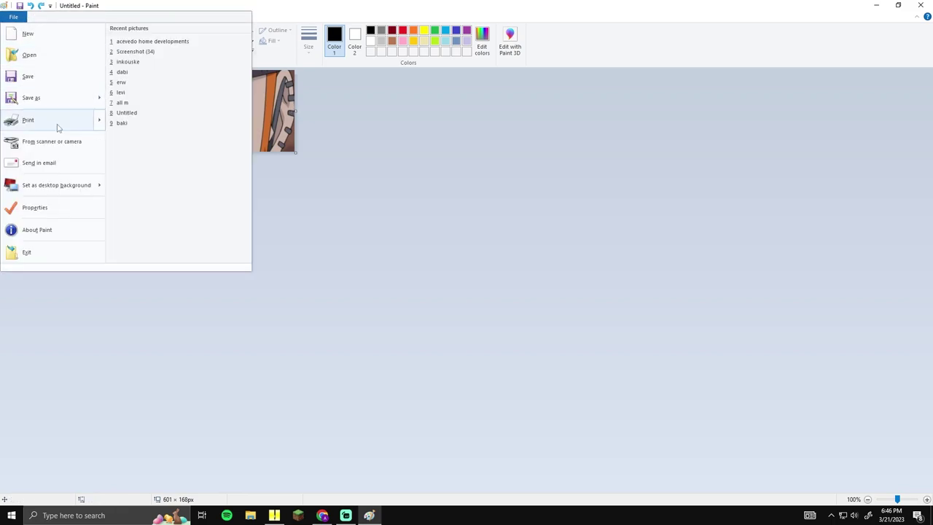
click(10, 17)
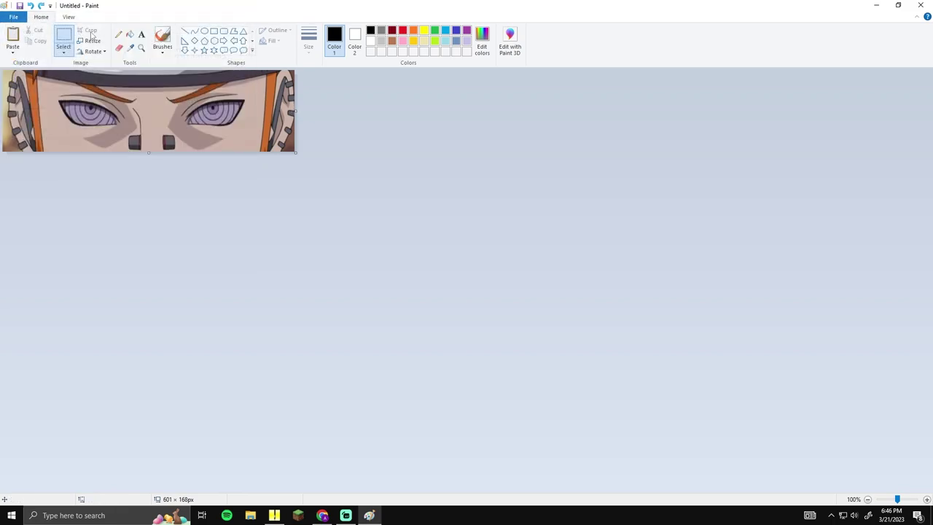
click(13, 17)
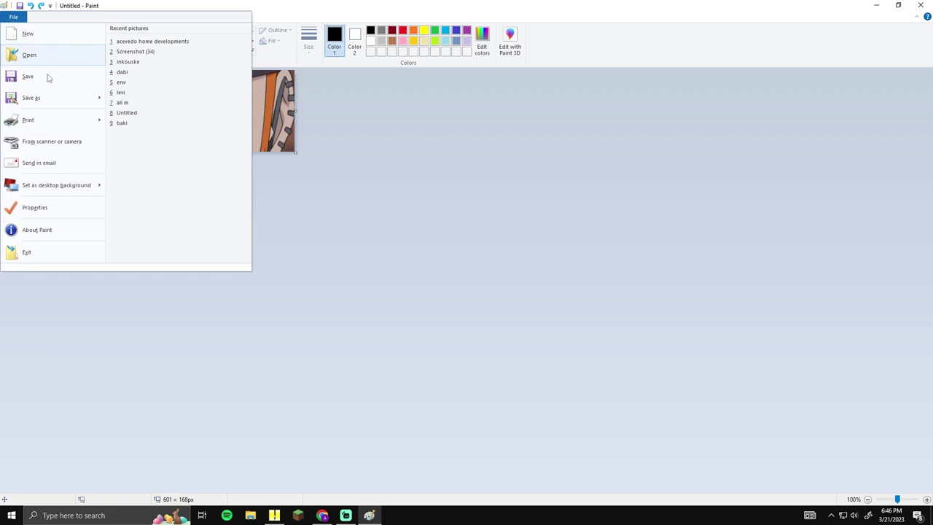
click(51, 95)
text(p)
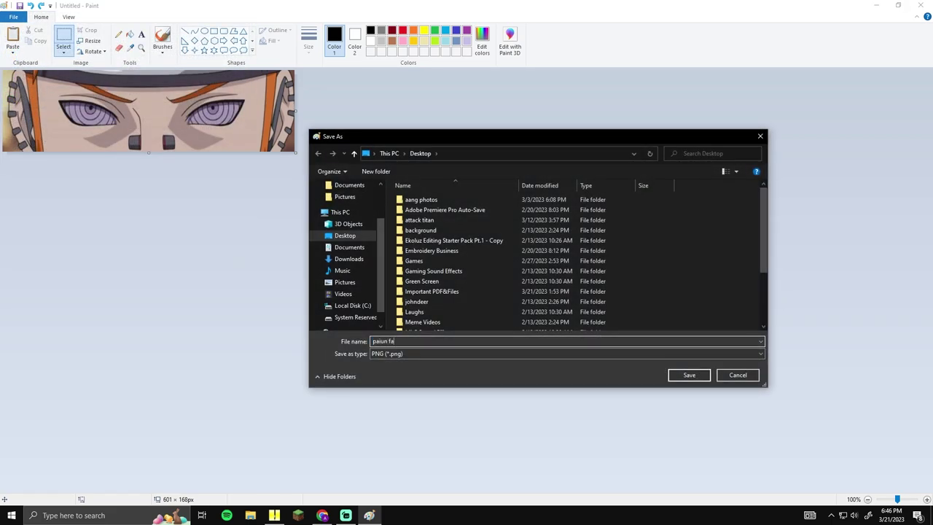
text(ain eyes)
key(Return)
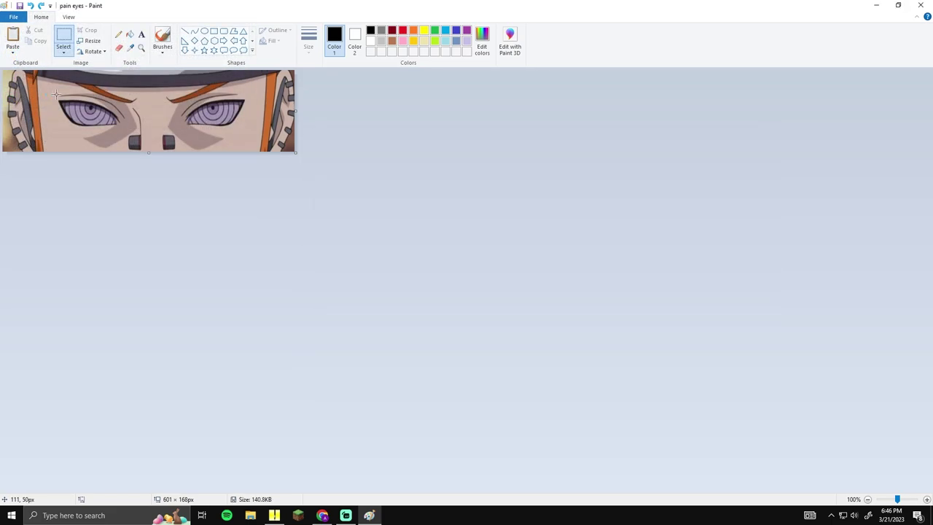
Step: Switch to a freshly started Embrilliance, import the desktop image "pain eyes" into the blank design and maximize the window
click(877, 6)
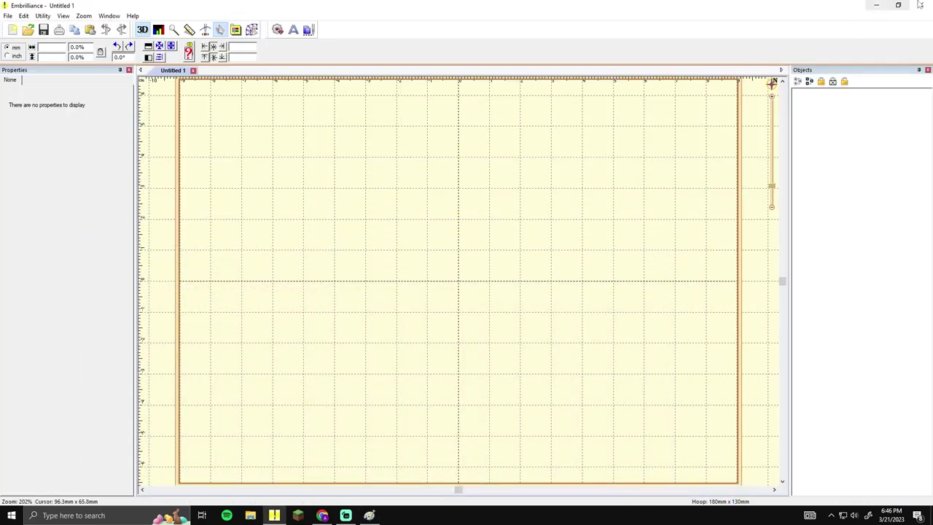
click(918, 4)
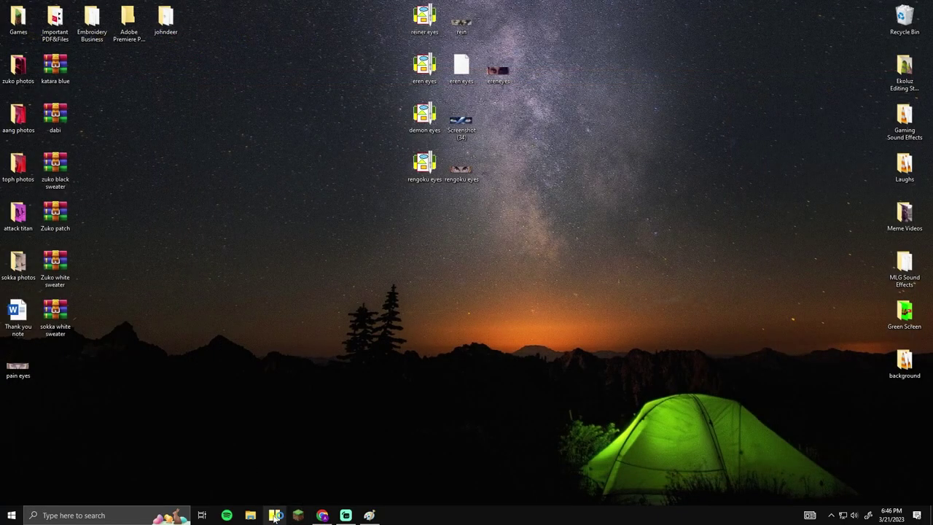
click(274, 516)
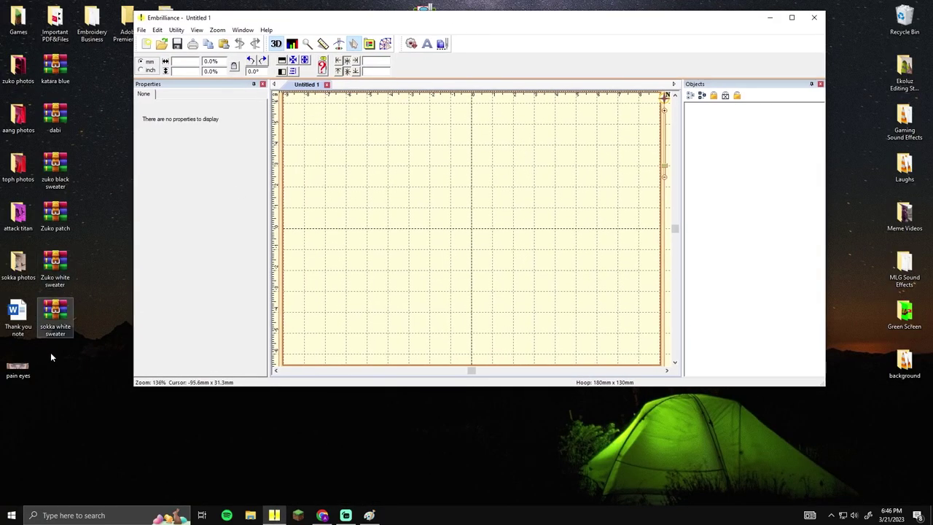
drag(18, 367, 329, 219)
drag(433, 16, 435, 1)
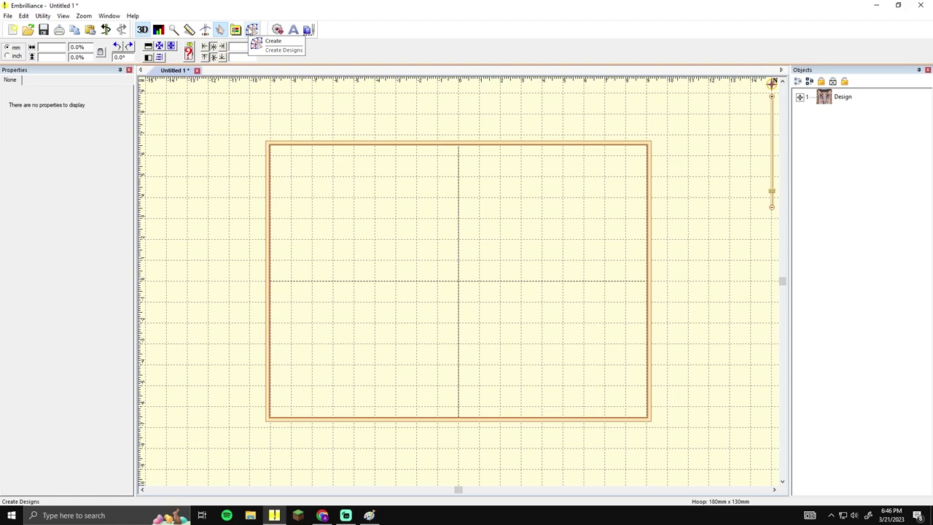
Step: Switch to Create mode and show the imported background image in the hoop
click(254, 30)
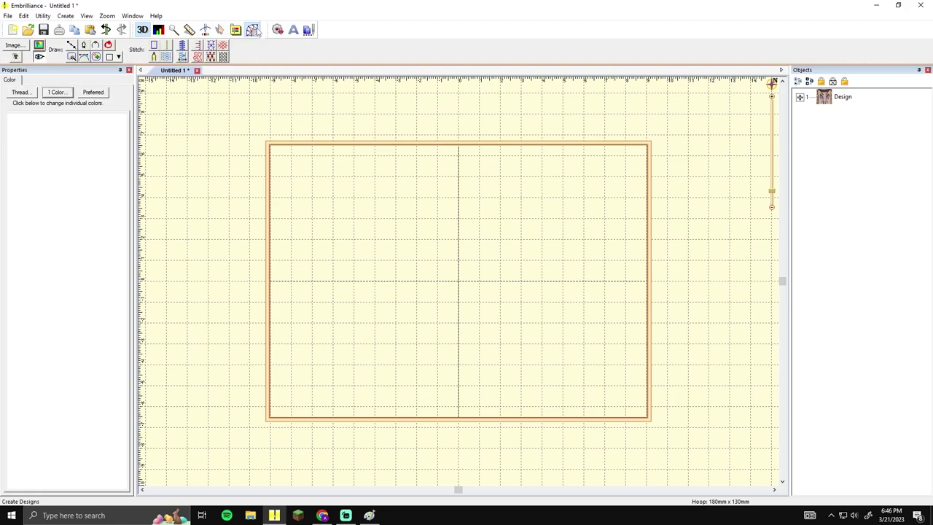
click(219, 30)
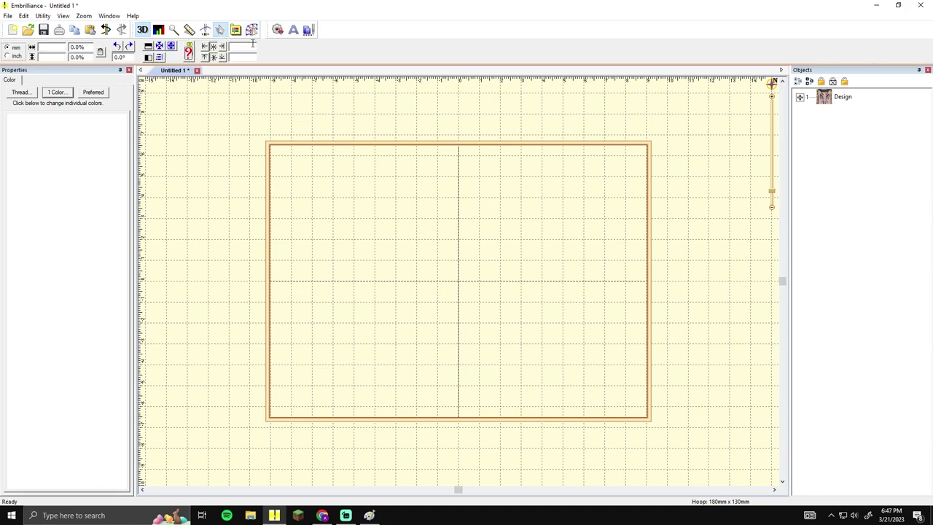
click(252, 30)
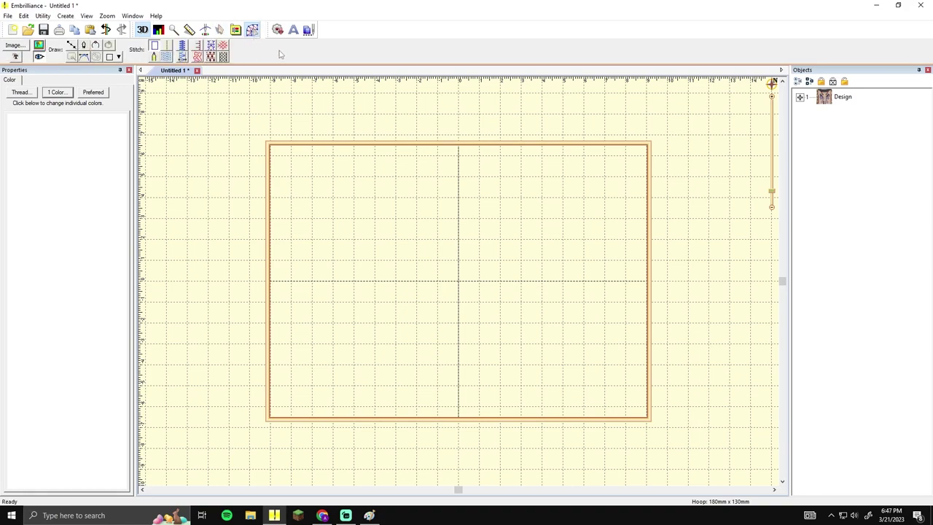
click(41, 45)
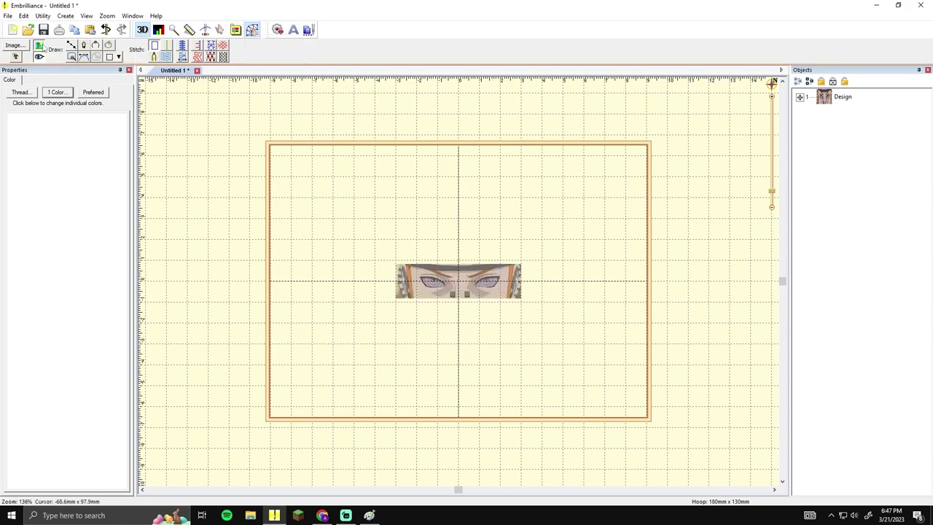
Step: Enlarge the eye image proportionally to about 160 mm wide, keeping it centred within the hoop, and deselect it
drag(433, 243, 392, 236)
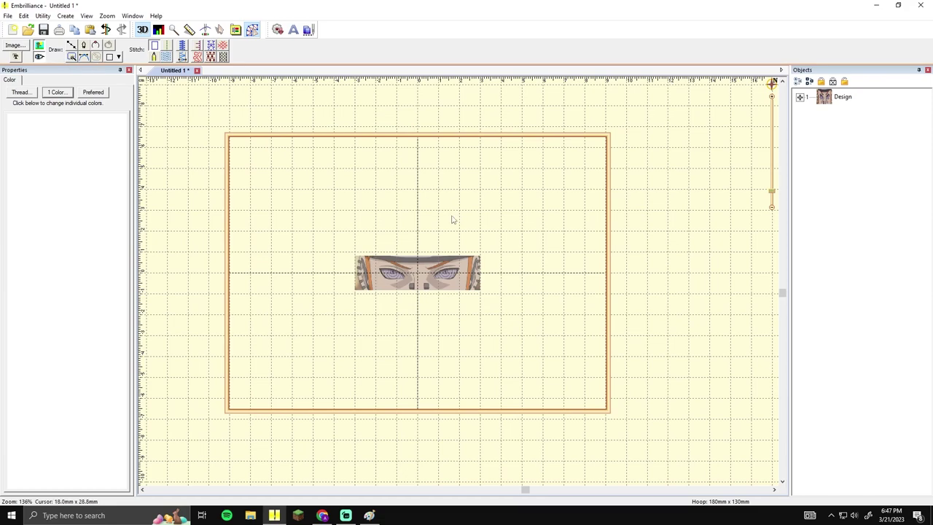
click(452, 270)
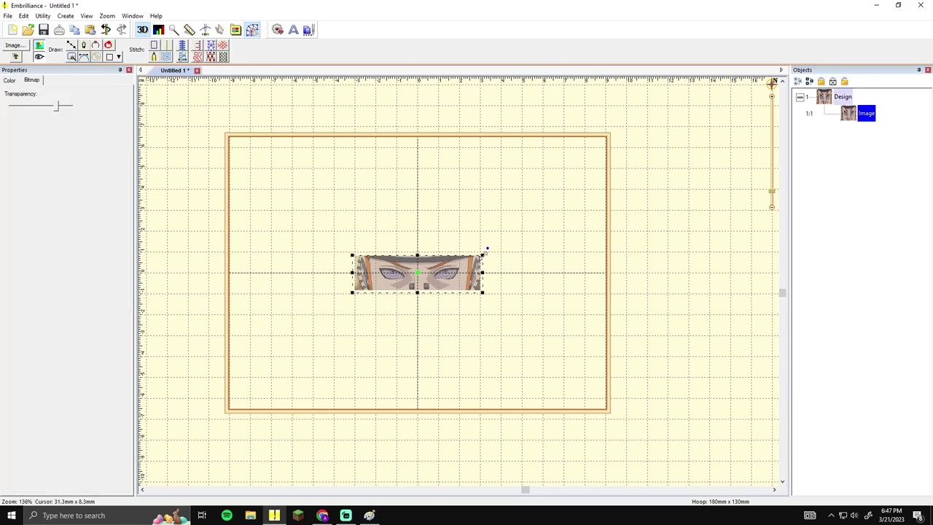
drag(483, 252, 525, 192)
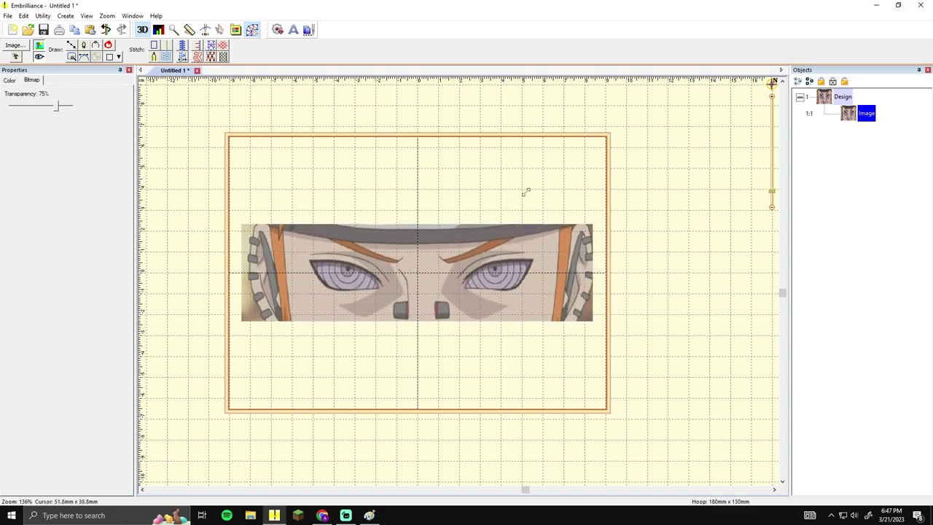
click(570, 194)
click(585, 234)
drag(595, 224, 588, 227)
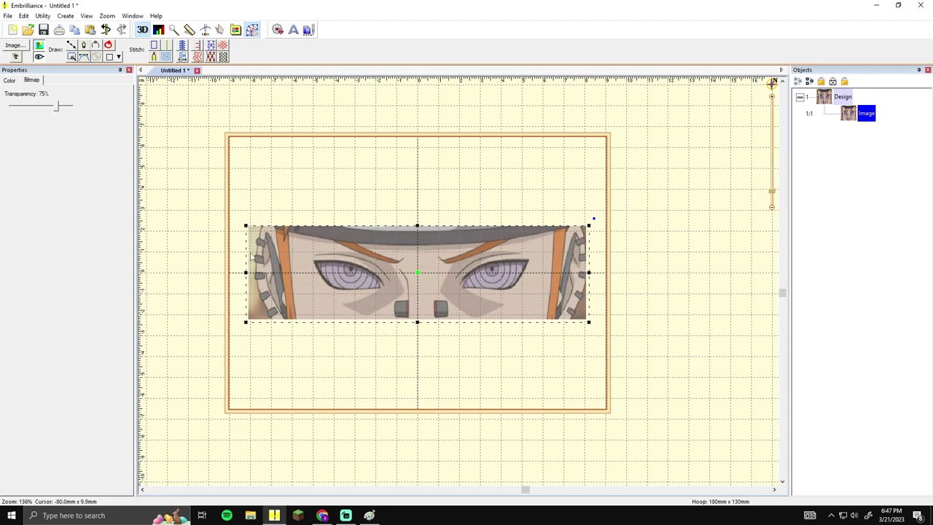
click(301, 196)
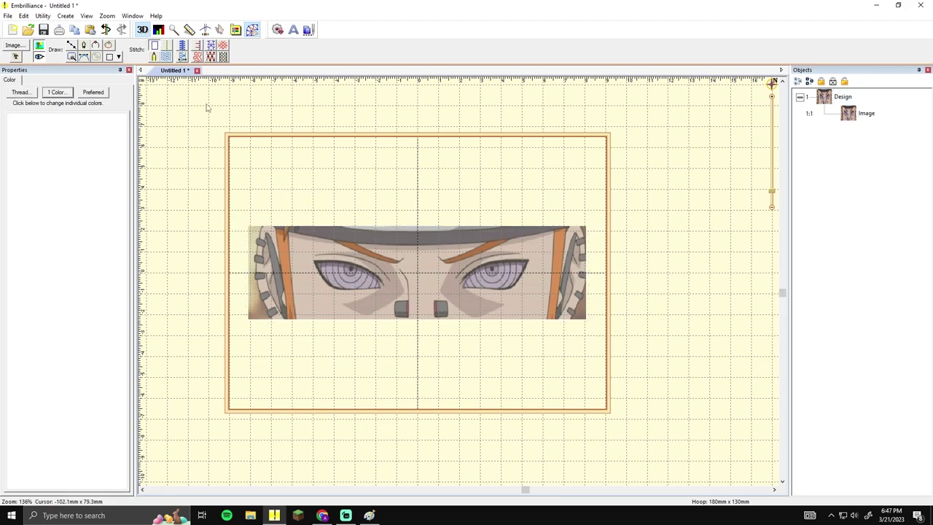
Step: Toggle the measurement units between inches and millimetres in selection mode, ending on millimetres, and return to Create mode
click(221, 29)
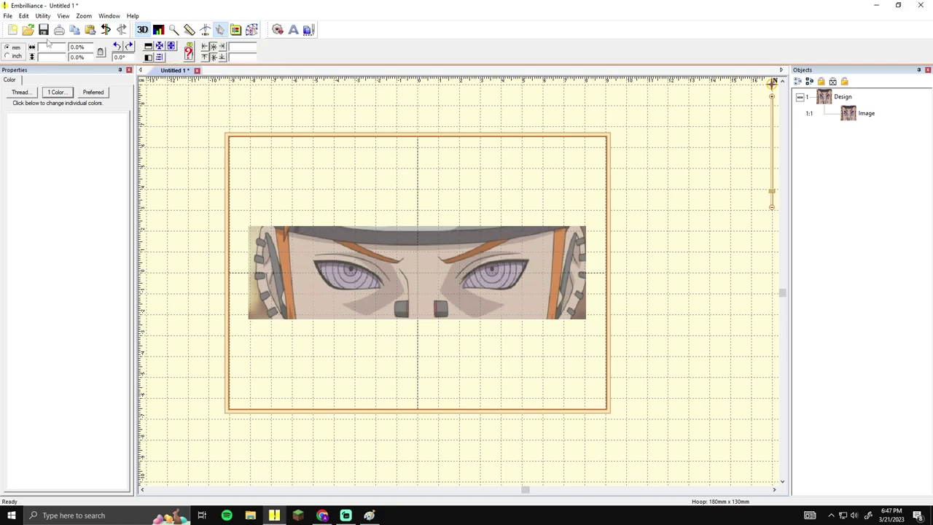
click(8, 57)
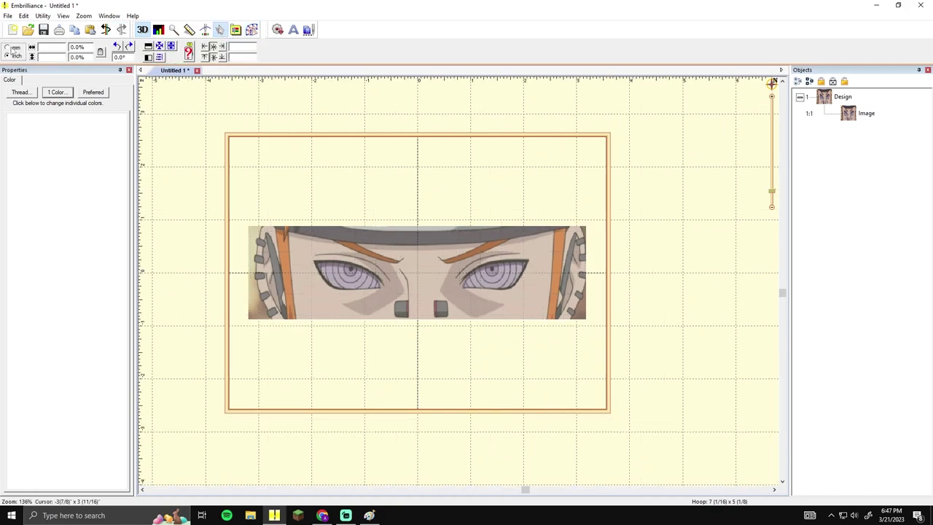
click(8, 47)
click(8, 57)
click(9, 47)
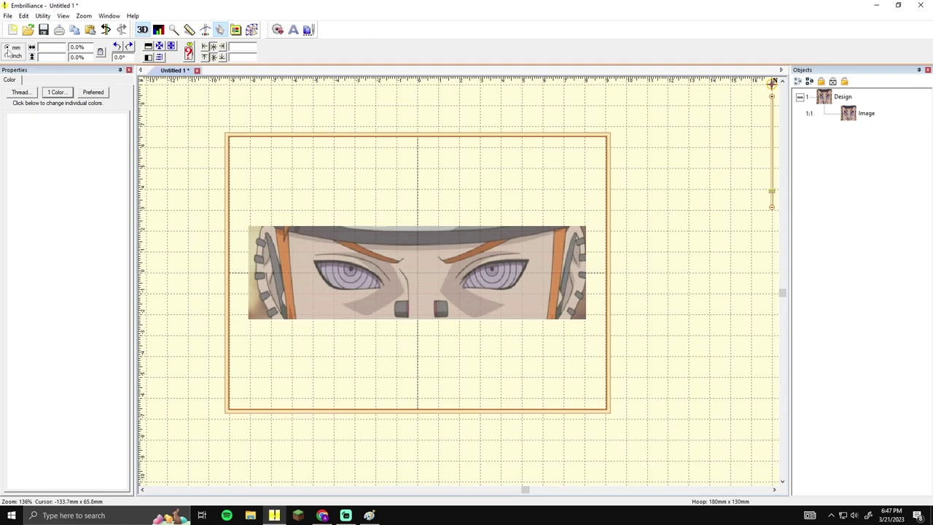
click(253, 30)
Step: Examine the image's details up close, covering both eyes and the pierced ear at its right end
drag(421, 233, 488, 207)
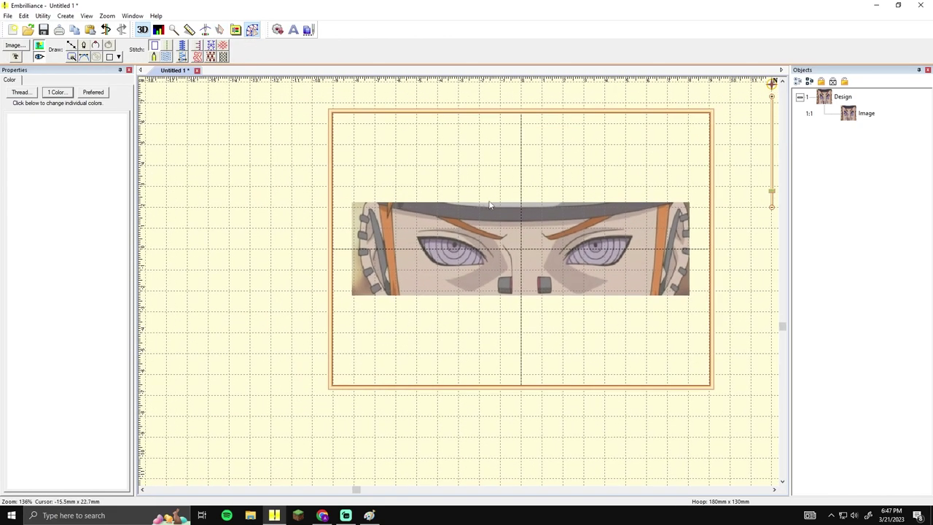
scroll(489, 204, up, 5)
scroll(488, 198, down, 5)
scroll(455, 189, up, 5)
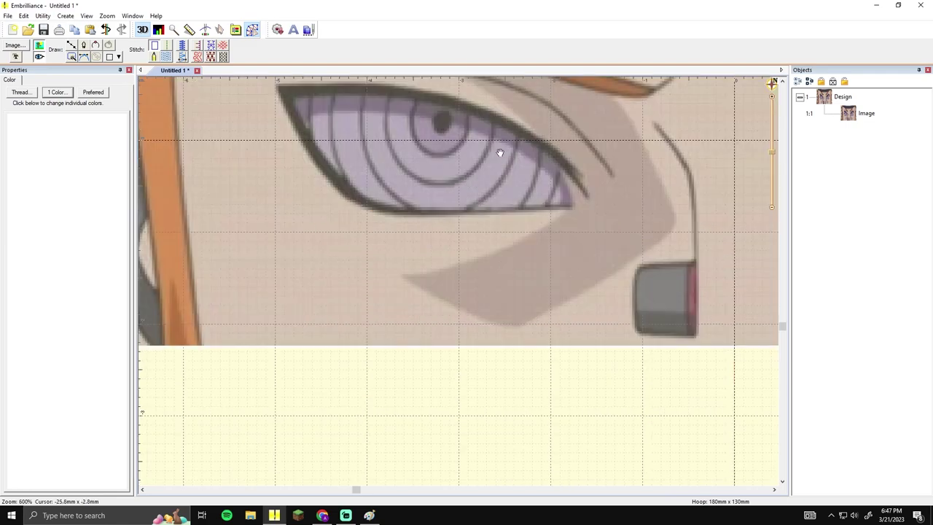
scroll(505, 152, down, 5)
drag(502, 248, 396, 247)
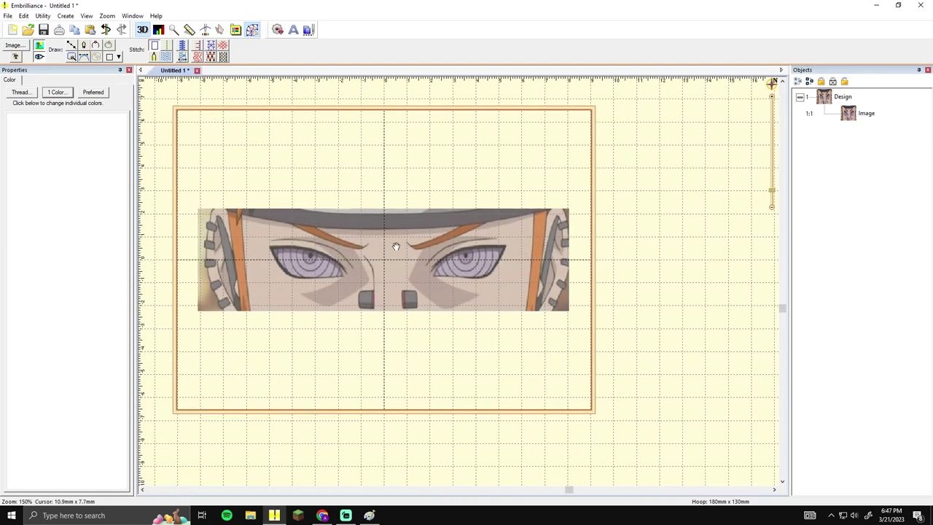
scroll(473, 244, up, 3)
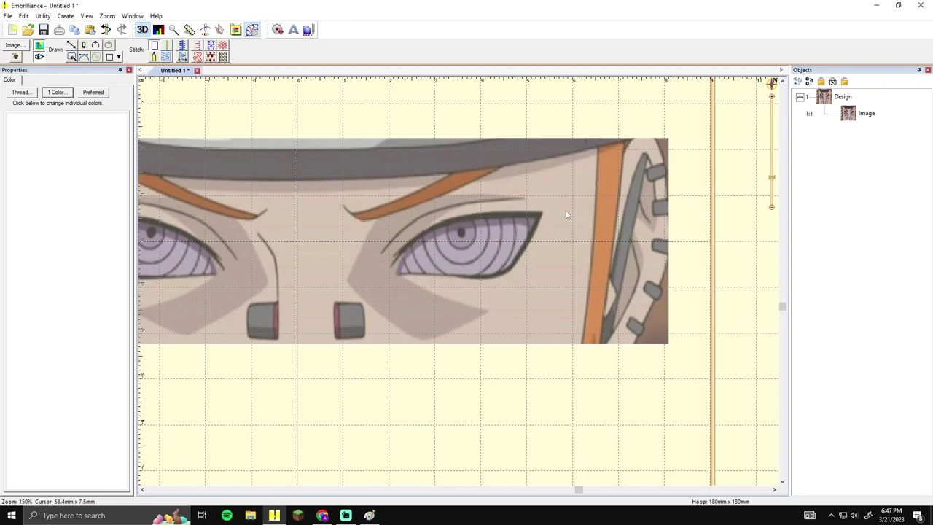
scroll(537, 236, up, 3)
scroll(450, 227, down, 2)
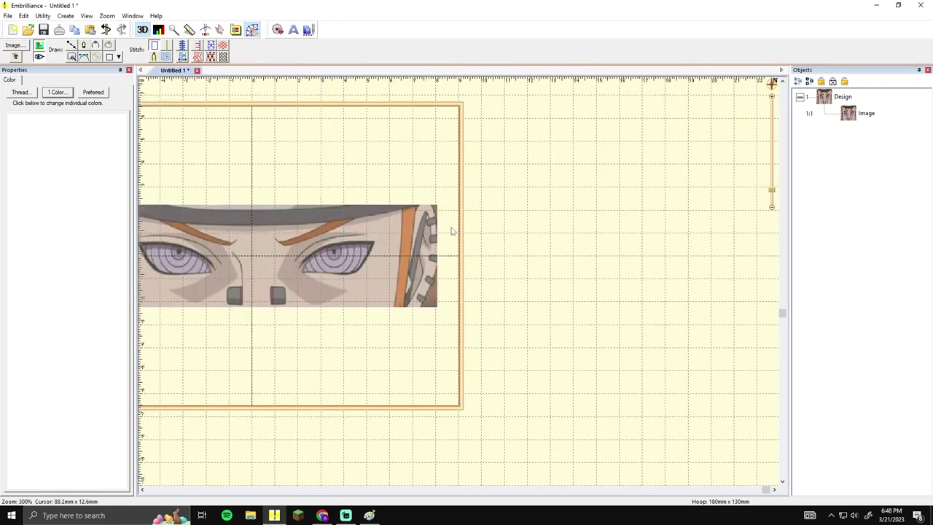
scroll(445, 227, up, 5)
scroll(463, 229, down, 1)
scroll(441, 228, up, 4)
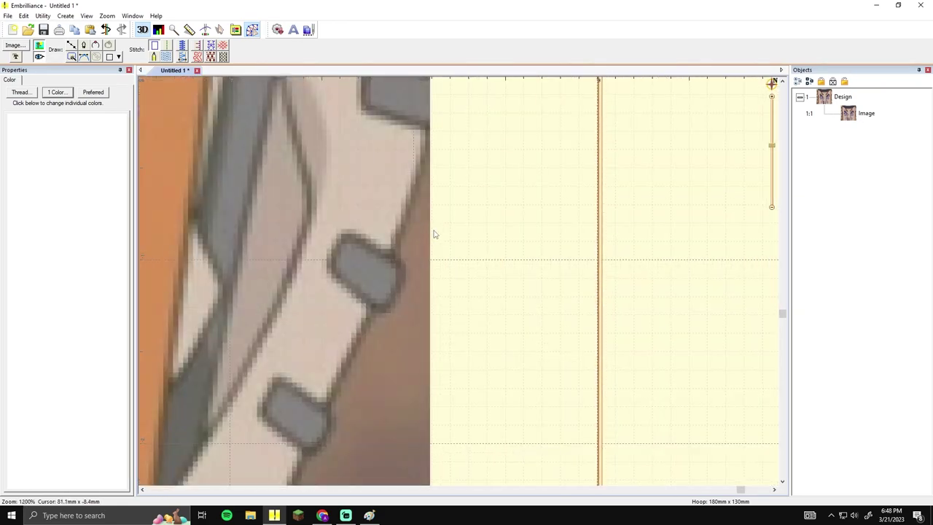
scroll(450, 216, down, 8)
scroll(450, 216, up, 3)
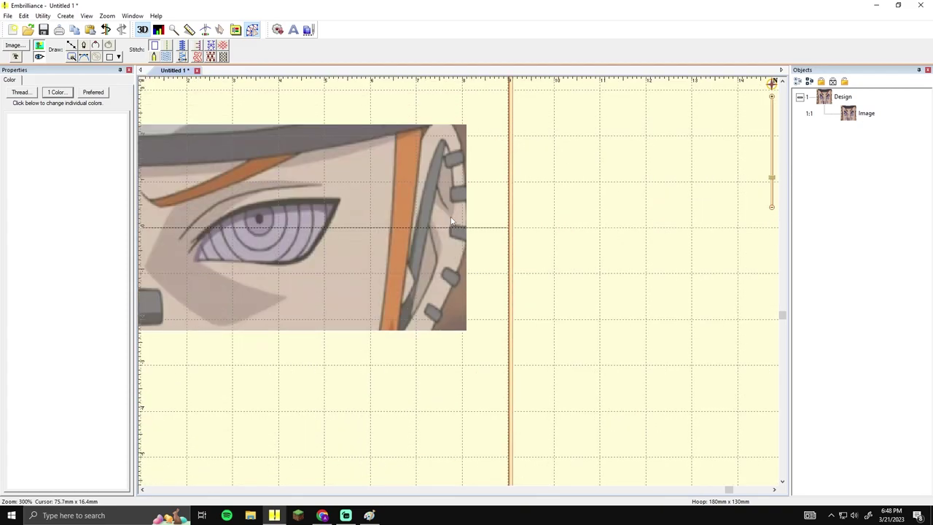
Step: Examine the pierced ear at the image's left end up close, finishing with the whole hoop in view
drag(321, 215, 590, 217)
drag(341, 219, 714, 212)
drag(329, 226, 682, 221)
drag(501, 223, 729, 213)
drag(463, 216, 548, 218)
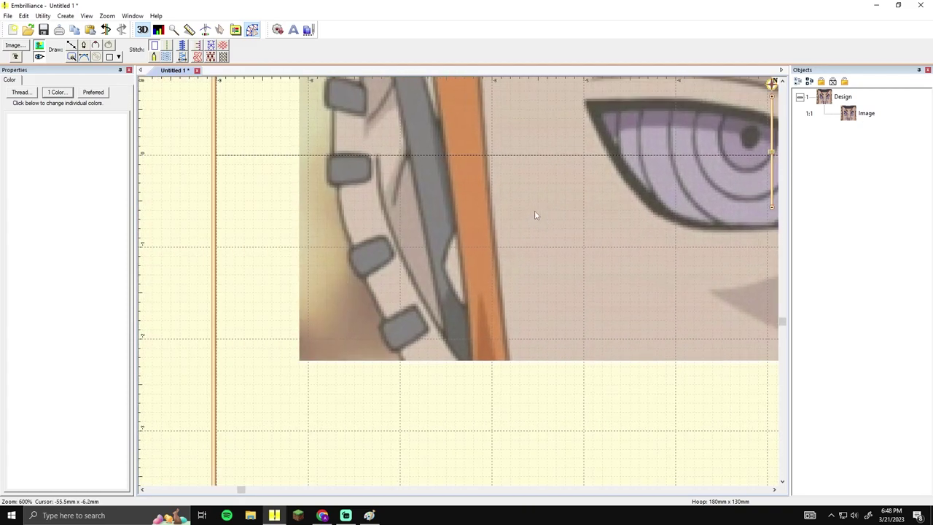
scroll(535, 215, down, 2)
scroll(479, 212, down, 3)
scroll(479, 211, up, 4)
scroll(533, 236, down, 2)
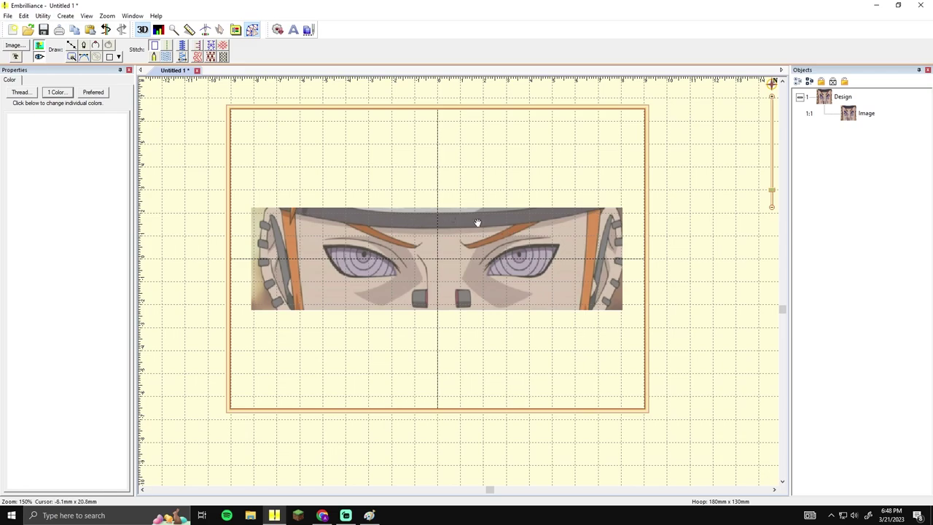
drag(462, 225, 551, 213)
scroll(416, 218, up, 4)
scroll(416, 223, down, 3)
scroll(438, 224, up, 1)
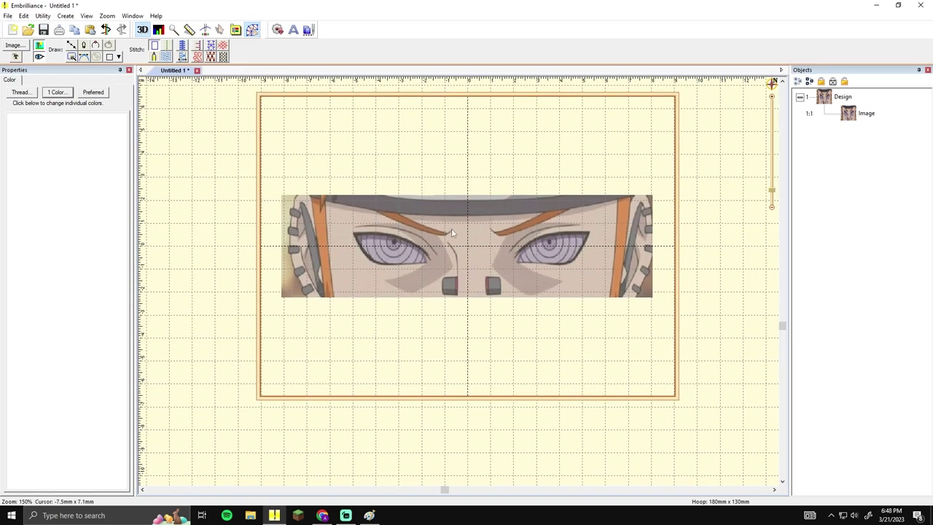
Step: Examine the image up close, covering the nose bridge, both eyes and the pierced ear at its left end
scroll(454, 226, up, 2)
scroll(459, 230, down, 2)
scroll(452, 235, up, 1)
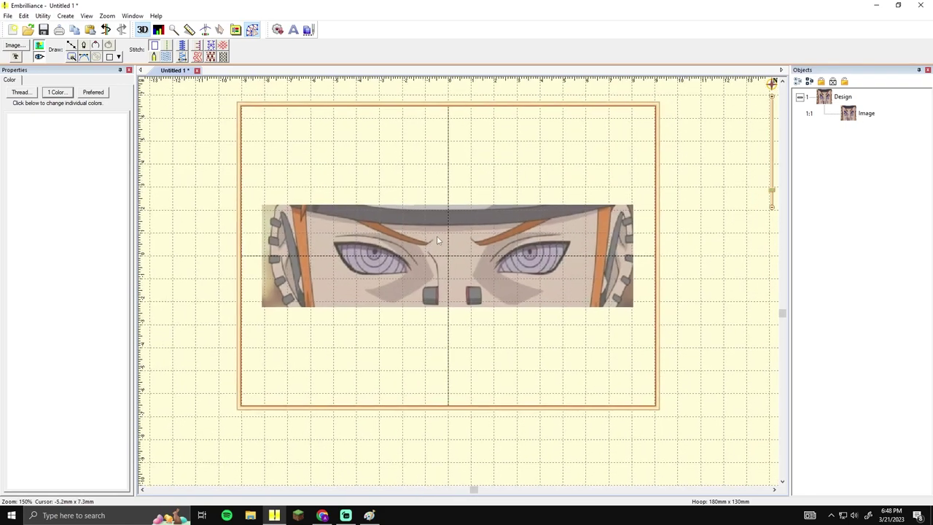
scroll(440, 240, up, 1)
scroll(440, 239, down, 1)
scroll(354, 252, up, 2)
drag(492, 231, 461, 258)
scroll(461, 257, down, 3)
scroll(442, 243, up, 1)
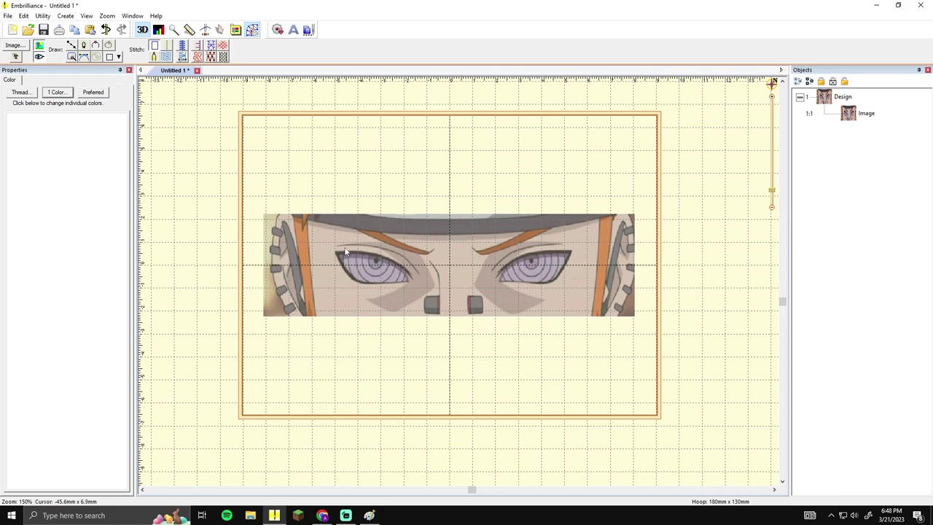
scroll(393, 287, up, 2)
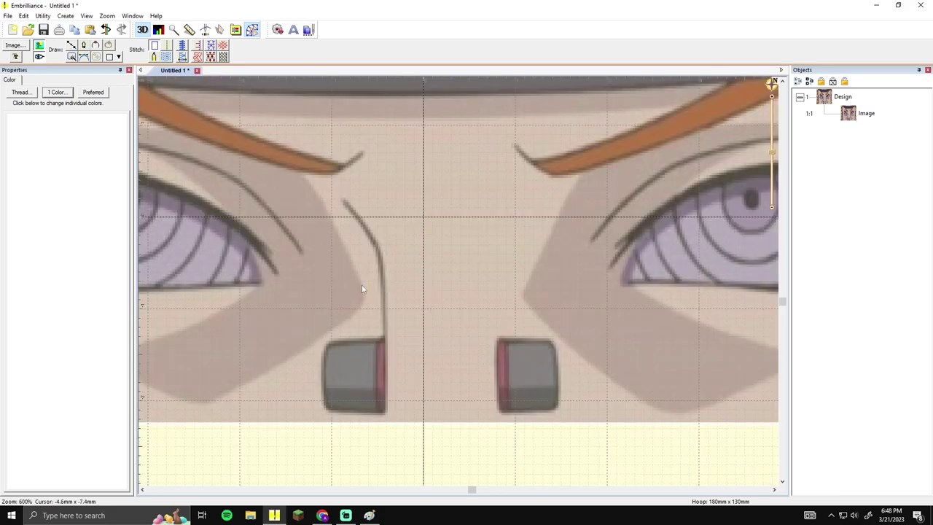
drag(375, 287, 696, 279)
scroll(671, 273, down, 2)
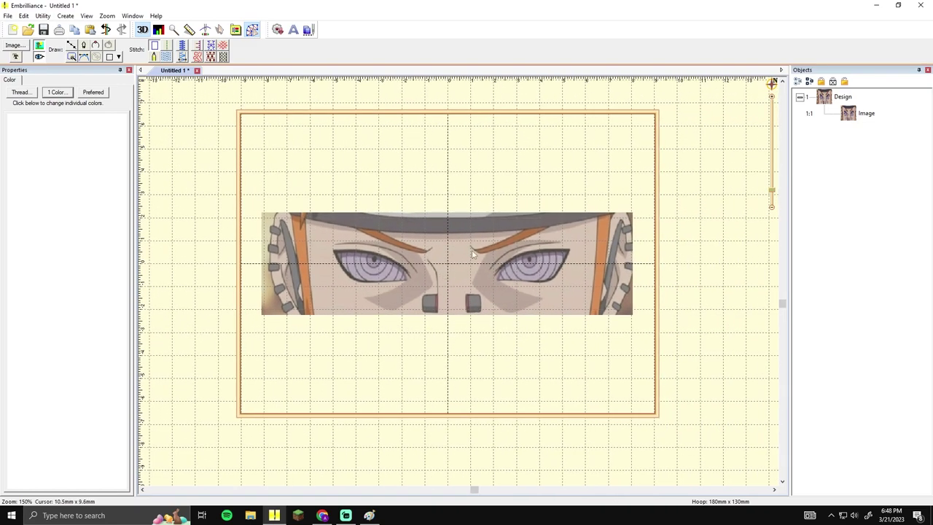
scroll(372, 292, up, 2)
scroll(511, 273, down, 3)
scroll(452, 281, up, 1)
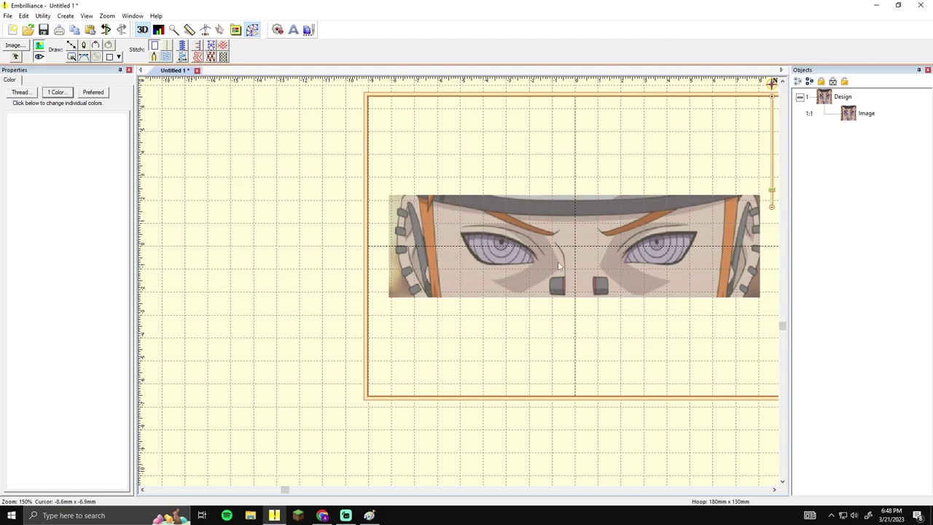
scroll(501, 267, up, 2)
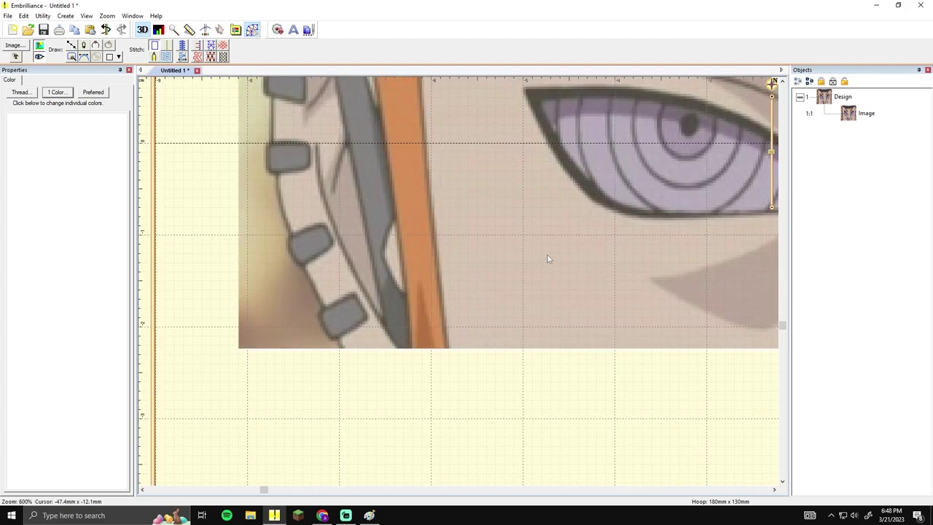
drag(452, 248, 492, 266)
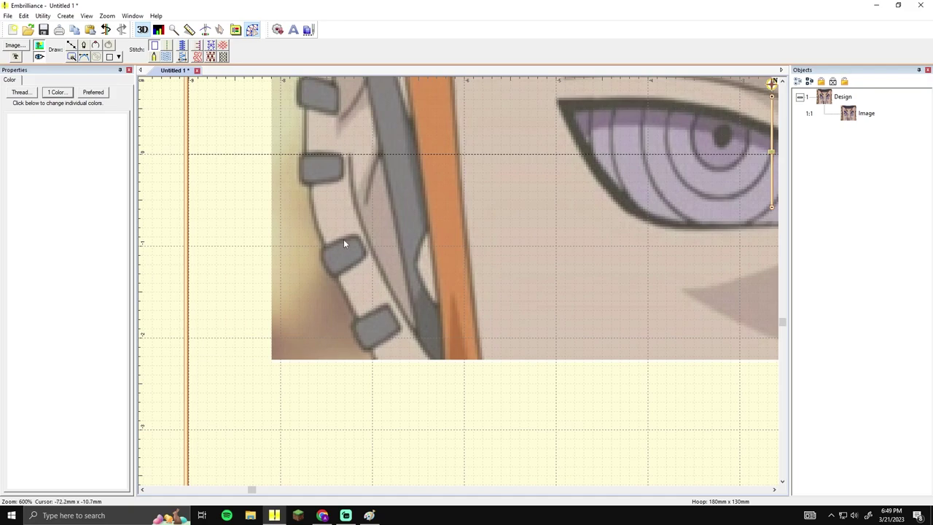
scroll(421, 294, down, 2)
scroll(422, 294, up, 2)
click(72, 46)
scroll(457, 273, down, 1)
scroll(456, 273, up, 1)
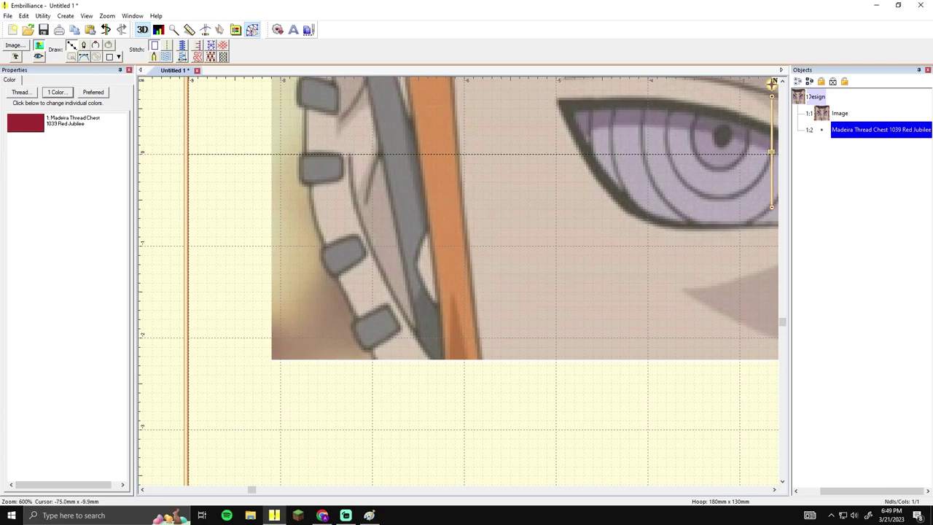
drag(310, 182, 347, 280)
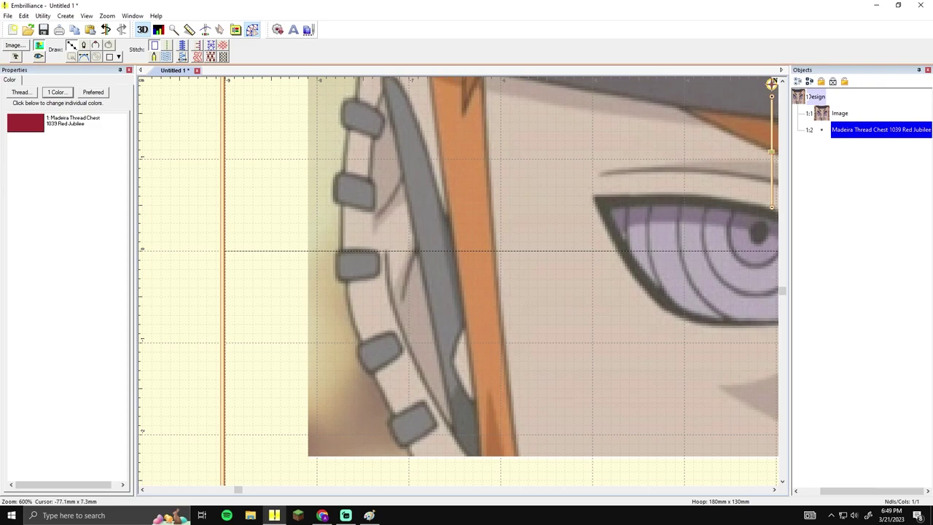
drag(489, 277, 472, 202)
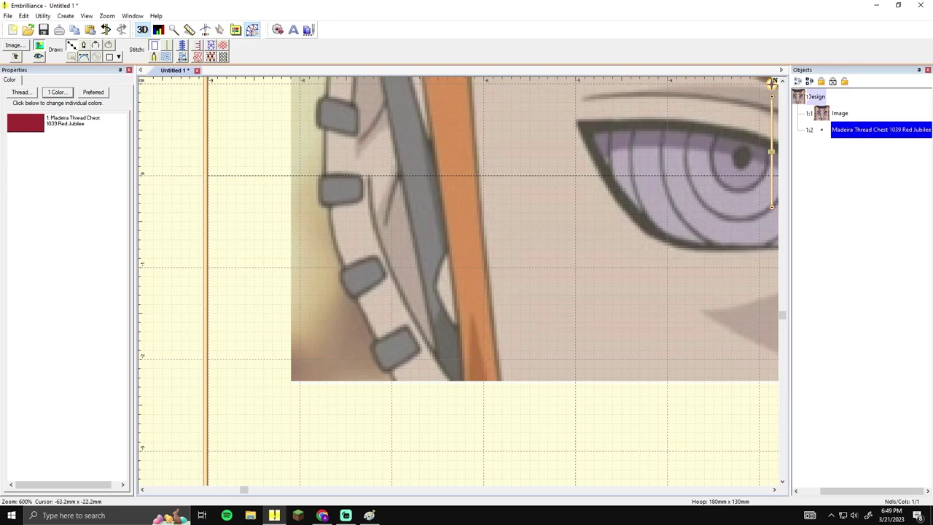
key(ctrl+z)
key(ctrl+z)
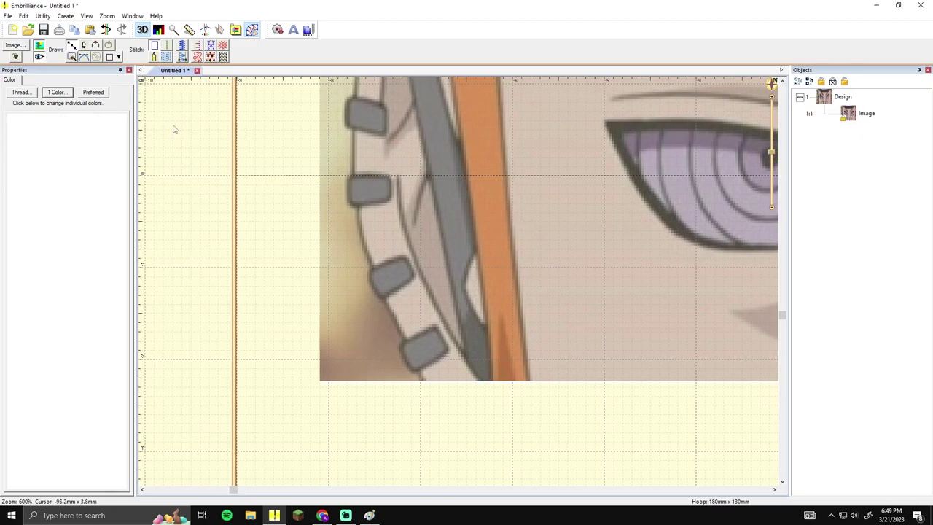
Step: Draw a short line along the ear edge below the image's lowest left-hand piercing and make it a 1.5 mm wide satin border
key(ctrl+z)
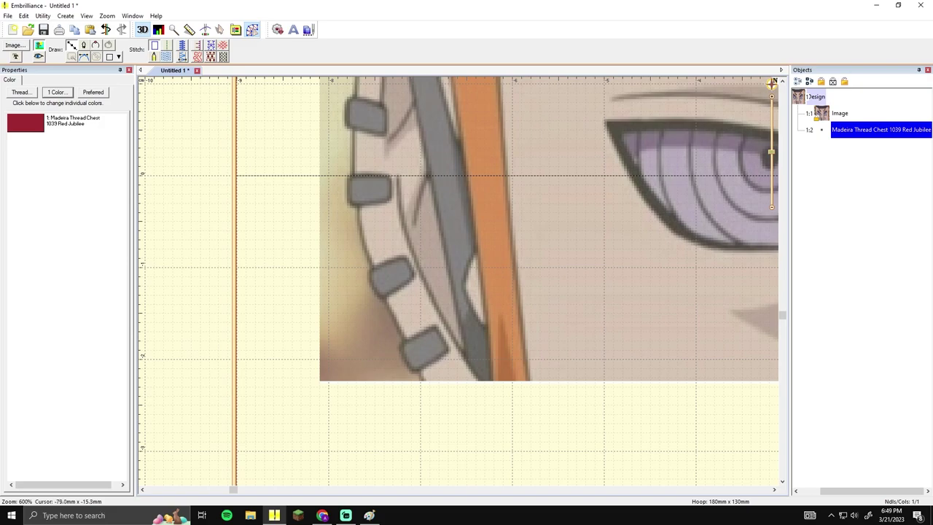
click(428, 384)
key(Return)
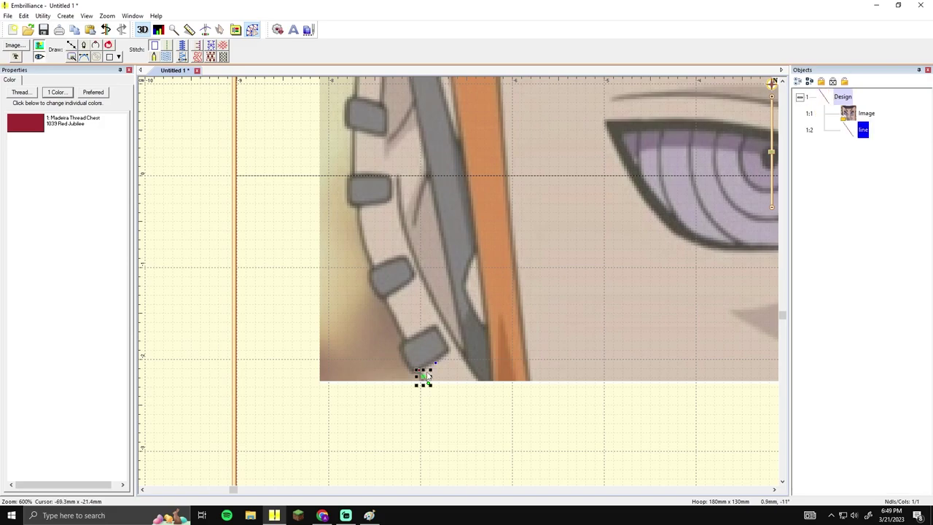
click(183, 47)
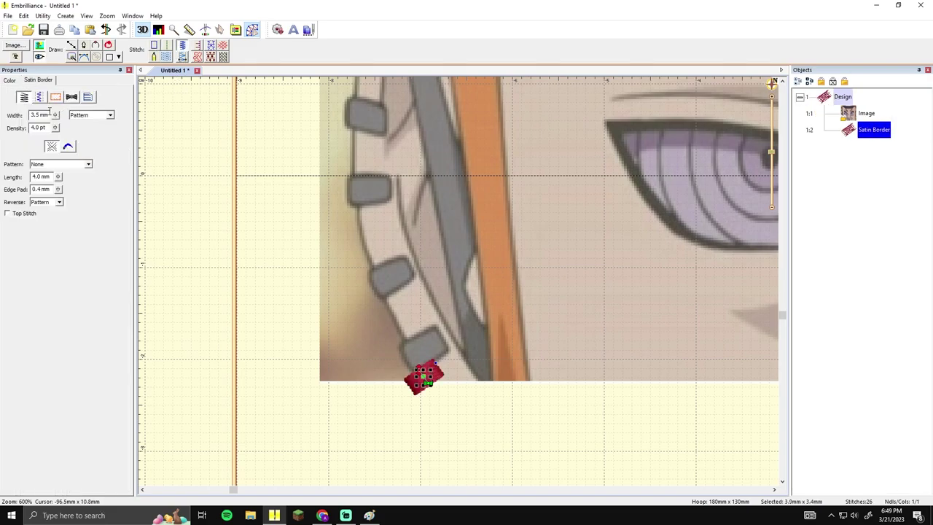
click(50, 114)
text(1.5)
key(Tab)
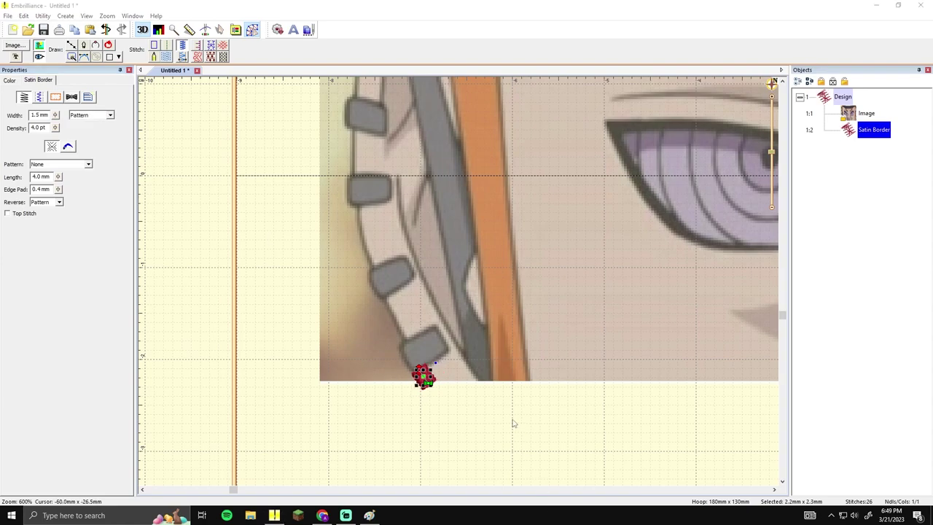
click(512, 424)
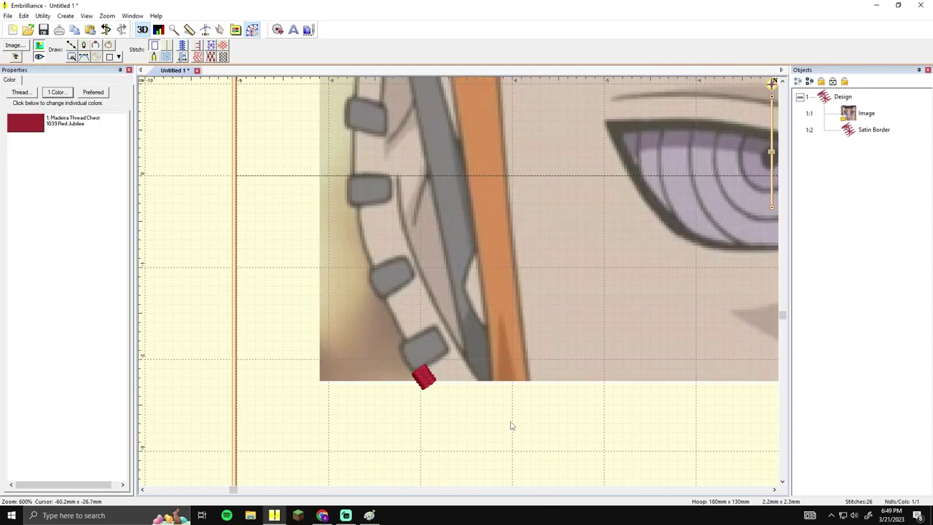
Step: Trace the lowest piercing on the image's left-hand ear as a closed shape and fill it as a satin column
drag(502, 385, 496, 377)
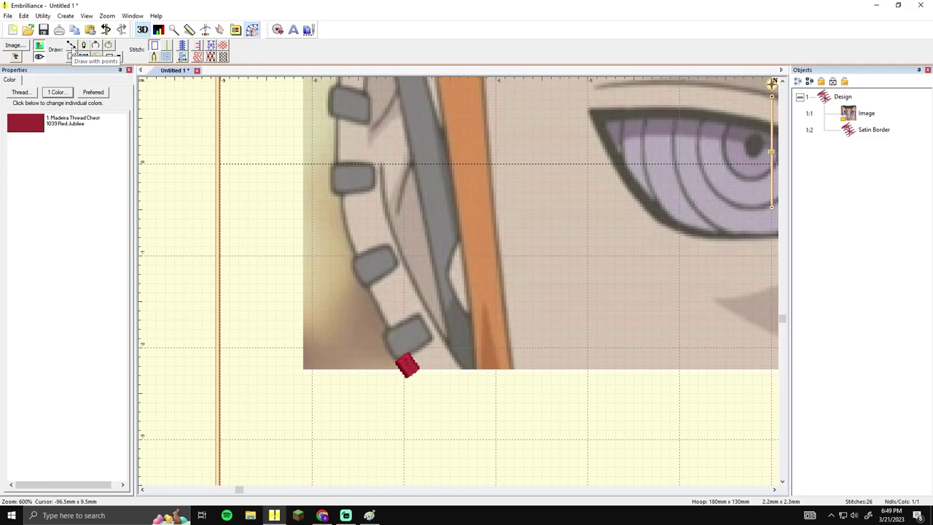
click(407, 364)
click(411, 354)
click(433, 340)
click(419, 317)
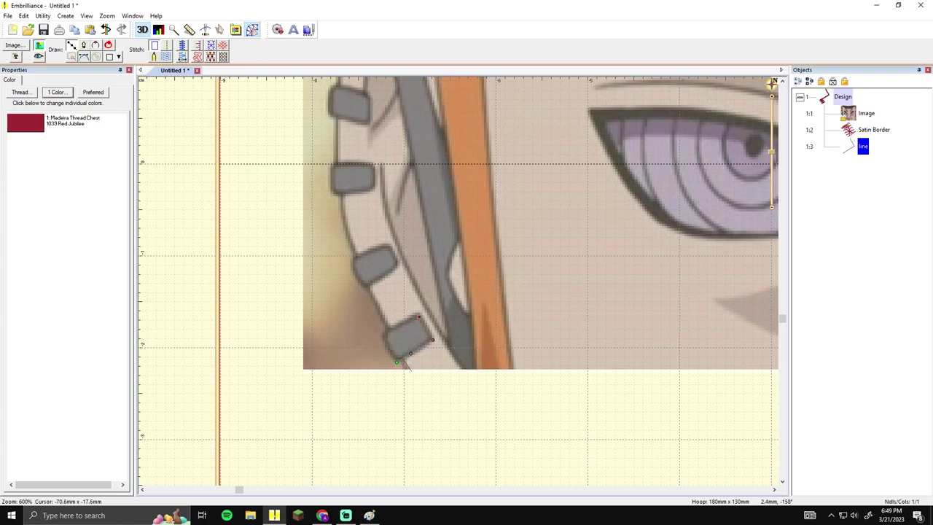
click(387, 336)
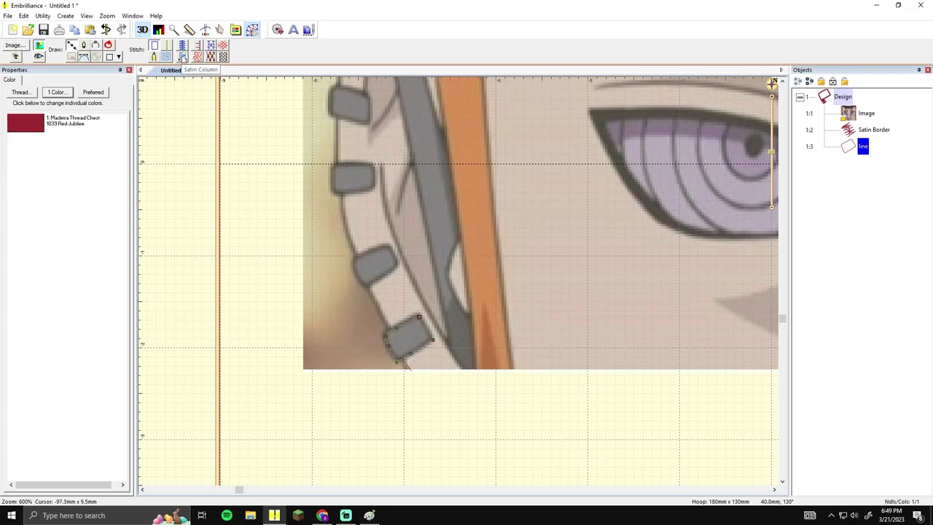
key(Return)
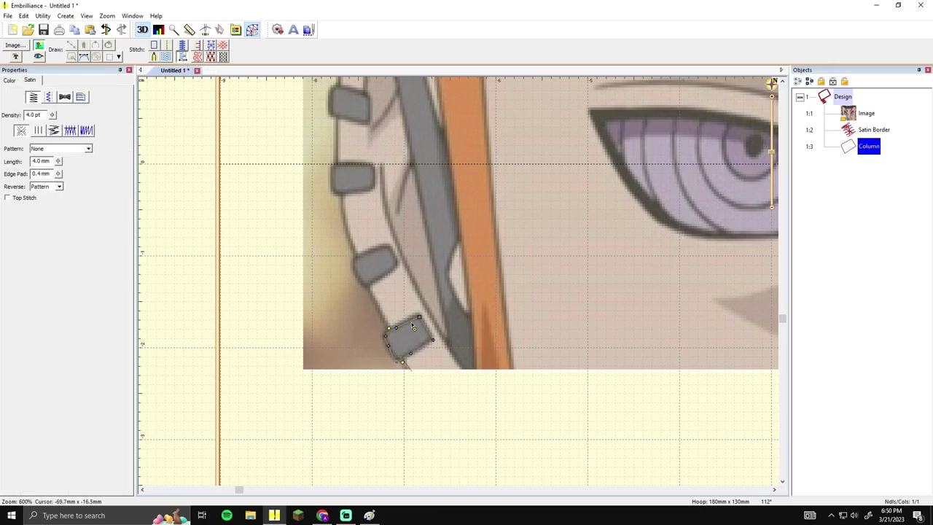
key(Return)
click(467, 358)
Step: Recolour the satin border and the satin column together with black thread and deselect them
click(404, 337)
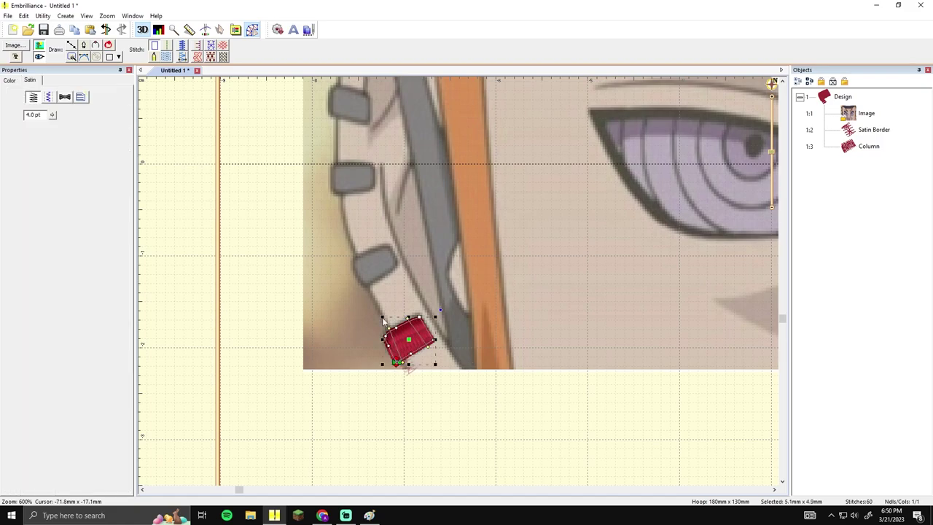
drag(823, 162, 829, 134)
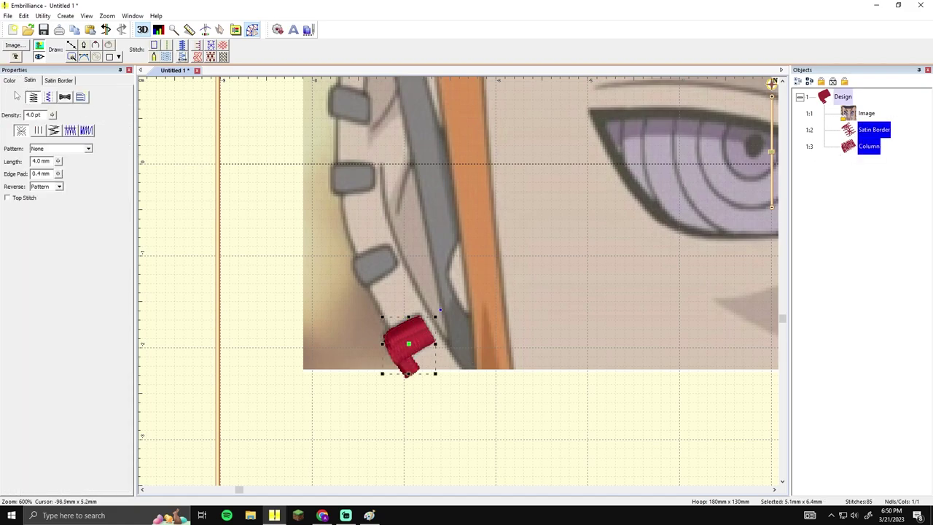
click(20, 92)
click(464, 219)
text(black)
key(Return)
double_click(458, 241)
click(484, 259)
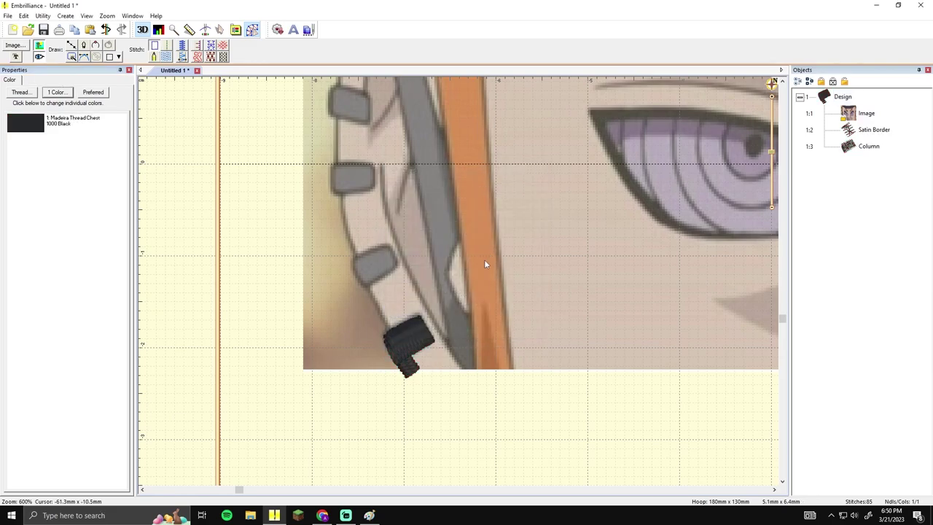
Step: Draw the outer ear edge between the lowest and second-lowest piercings and turn it into a satin border
scroll(485, 261, down, 5)
scroll(485, 261, up, 5)
click(71, 45)
click(391, 333)
click(377, 306)
click(366, 288)
key(Return)
click(183, 46)
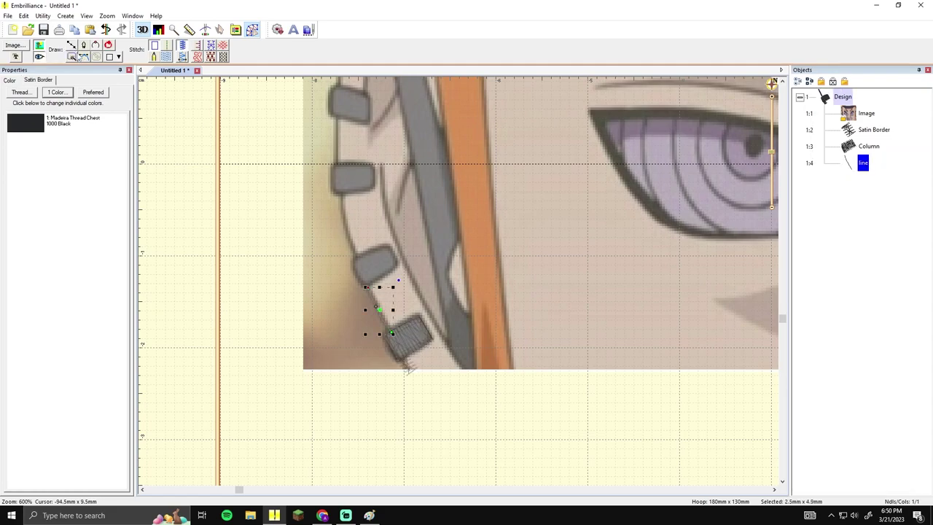
Step: Trace the second-lowest piercing on the left-hand ear as a closed outline with points
click(71, 46)
click(365, 287)
click(388, 274)
click(398, 262)
click(392, 252)
click(354, 260)
click(355, 268)
click(364, 288)
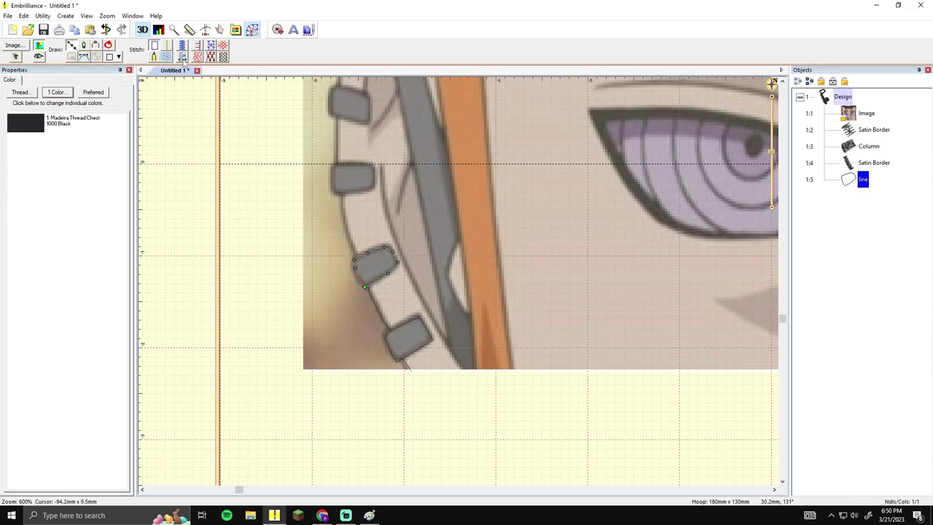
Step: Convert the second-lowest piercing's outline to a satin column, adding stitch direction lines across it, and deselect it
click(183, 58)
click(381, 246)
click(396, 272)
key(Return)
drag(380, 283, 373, 286)
mouse_move(368, 253)
mouse_down()
mouse_move(390, 245)
mouse_move(400, 265)
mouse_move(473, 280)
mouse_move(462, 294)
mouse_up()
click(440, 252)
Step: Draw the curved ear edge between the second and third piercings from the bottom and make it a satin border
click(71, 45)
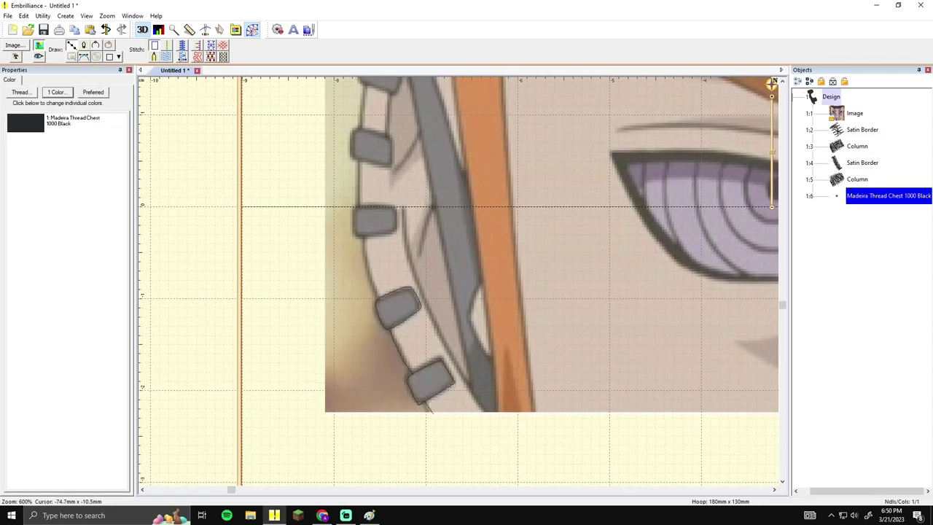
click(377, 301)
click(369, 273)
click(364, 239)
key(Return)
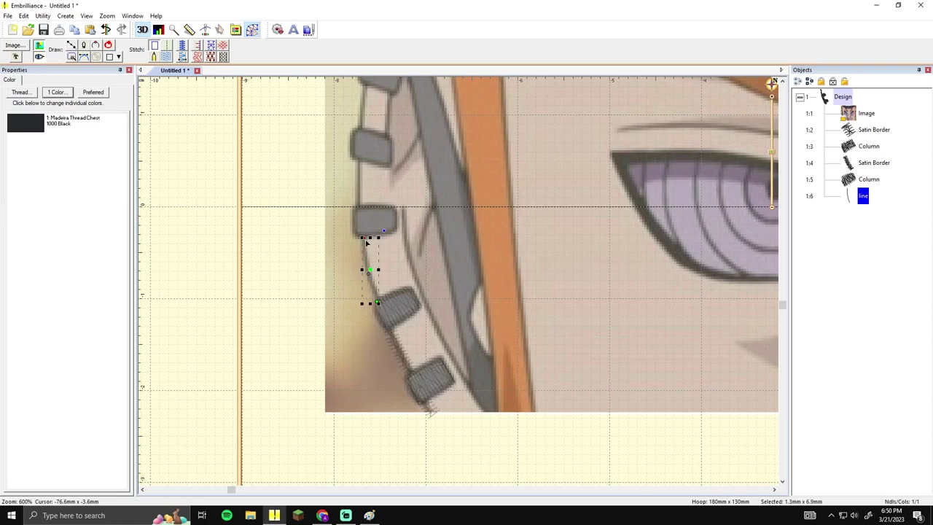
drag(484, 219, 429, 296)
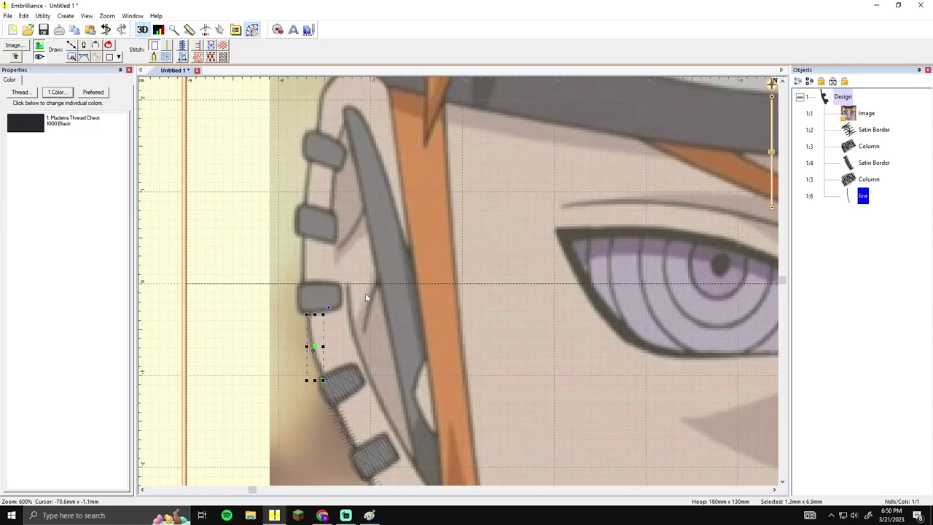
scroll(366, 297, down, 1)
click(182, 49)
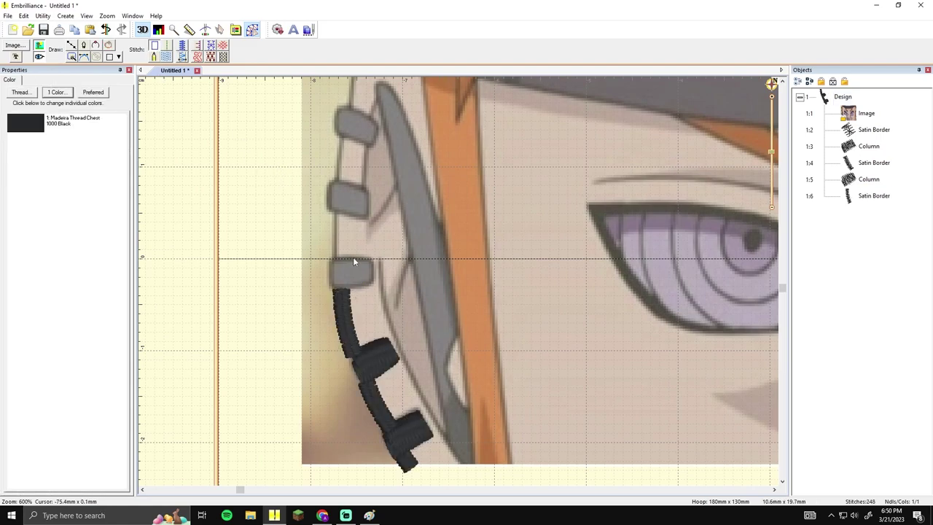
Step: Trace the third piercing from the bottom of the left-hand ear as a closed shape and fill it as a satin column
drag(352, 262, 365, 295)
click(69, 47)
click(345, 318)
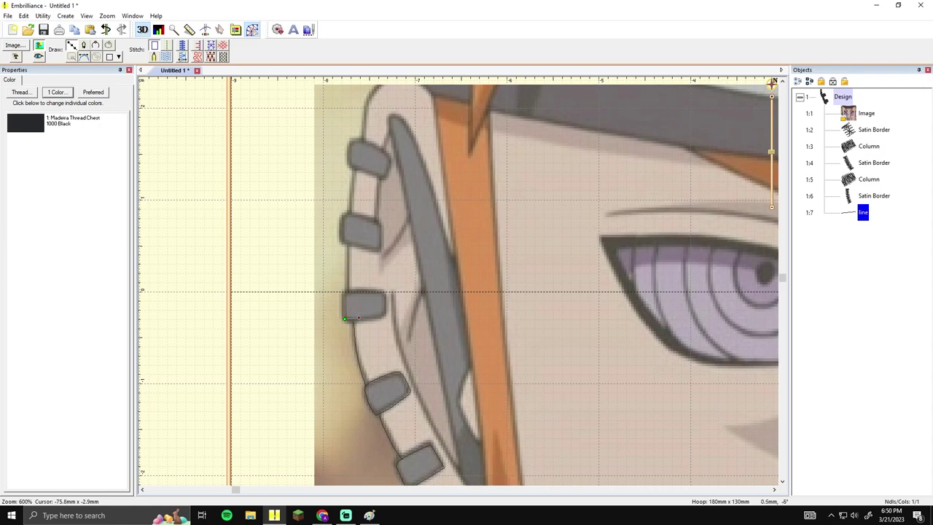
click(381, 318)
click(386, 308)
click(385, 298)
click(368, 292)
key(Return)
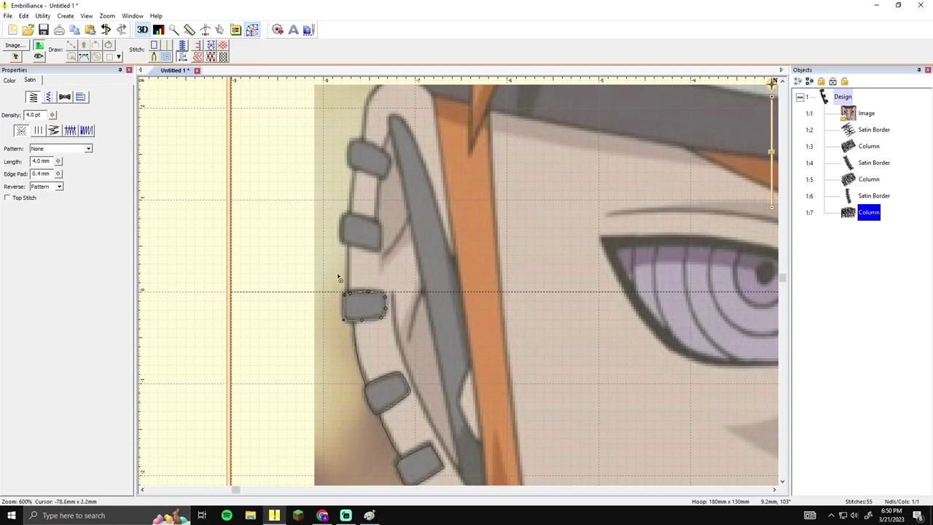
click(352, 313)
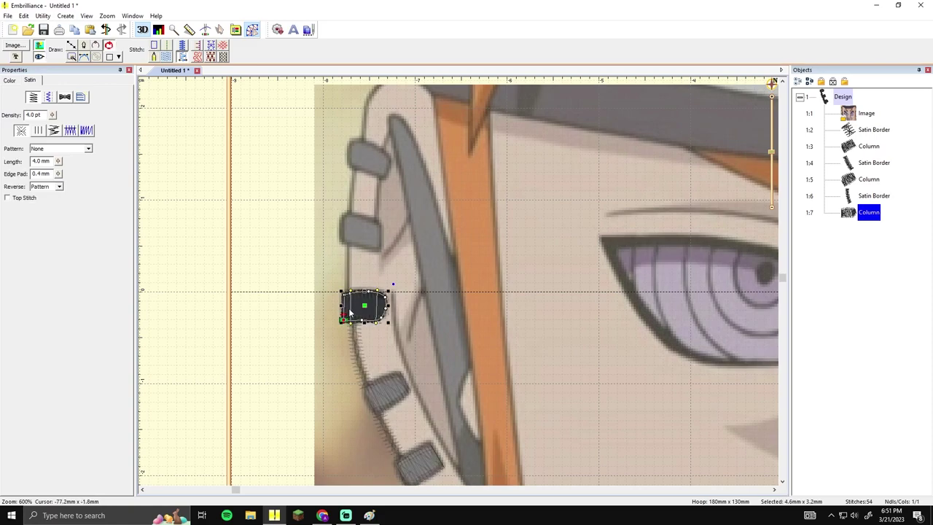
click(431, 299)
Step: Draw the ear edge between the third and fourth piercings from the bottom and apply a satin border to it
click(376, 343)
drag(385, 350, 392, 342)
click(424, 334)
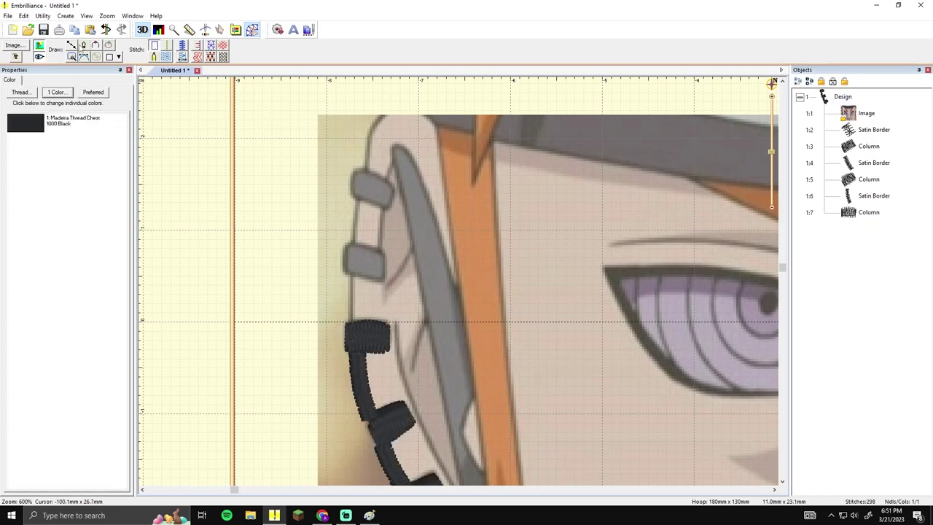
click(79, 46)
click(351, 299)
click(353, 276)
right_click(353, 277)
drag(408, 292, 394, 338)
click(183, 48)
Step: Trace the fourth piercing from the bottom of the left-hand ear as a closed shape and fill it as a satin column
click(72, 46)
click(332, 318)
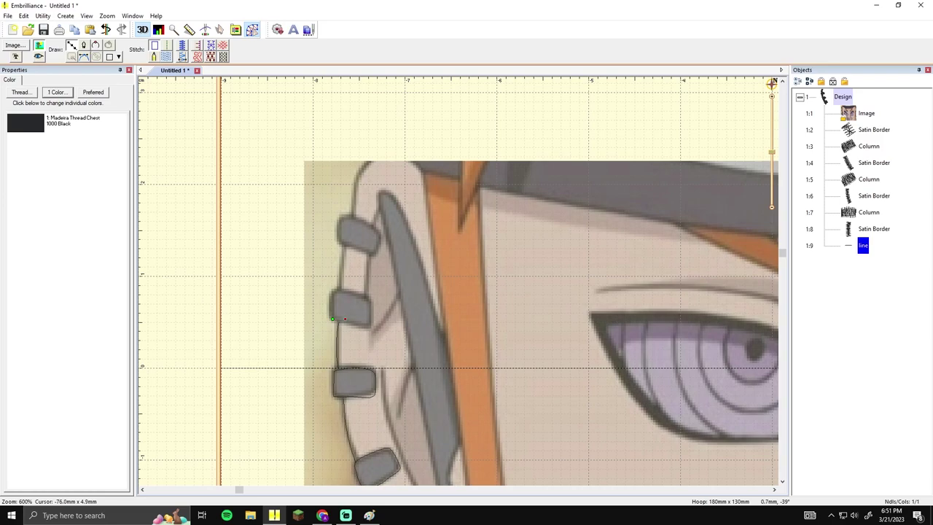
click(350, 322)
click(371, 328)
click(371, 300)
click(352, 294)
click(332, 307)
click(333, 319)
click(183, 57)
click(108, 46)
mouse_move(345, 289)
mouse_down()
mouse_move(342, 325)
mouse_move(364, 331)
mouse_move(371, 299)
mouse_move(331, 300)
mouse_move(339, 292)
mouse_up()
key(g)
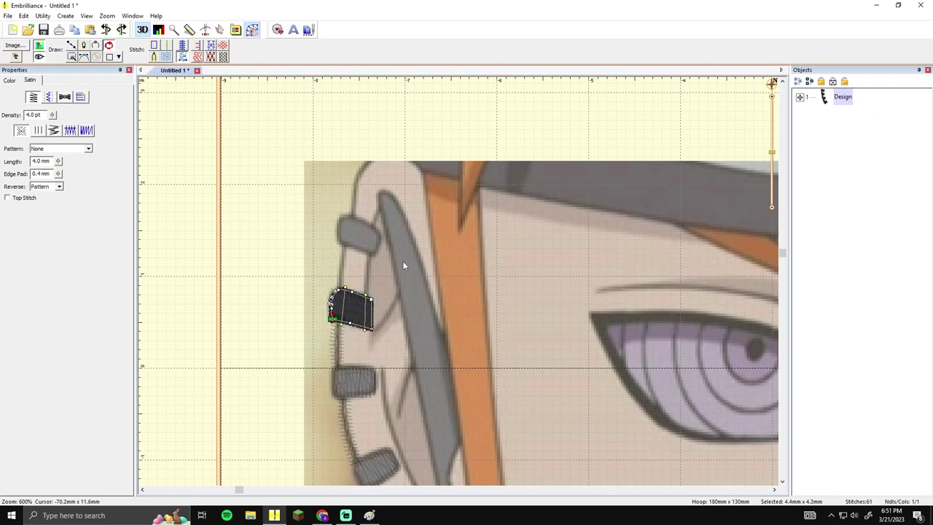
Step: Draw the ear edge between the fourth and fifth piercings as a satin border and fill the fifth piercing as a satin column
click(402, 261)
scroll(377, 292, down, 3)
scroll(376, 292, up, 1)
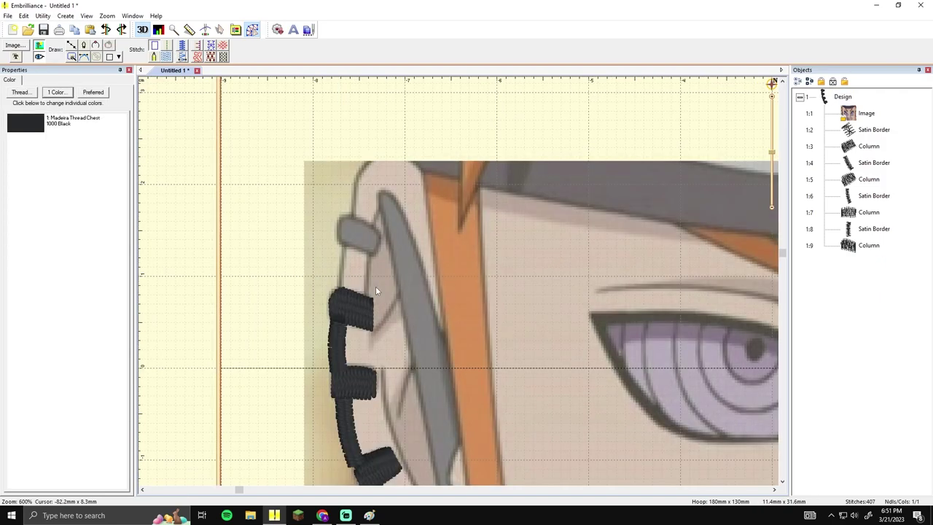
scroll(380, 291, down, 2)
click(39, 45)
click(39, 45)
scroll(274, 180, up, 2)
drag(334, 246, 554, 221)
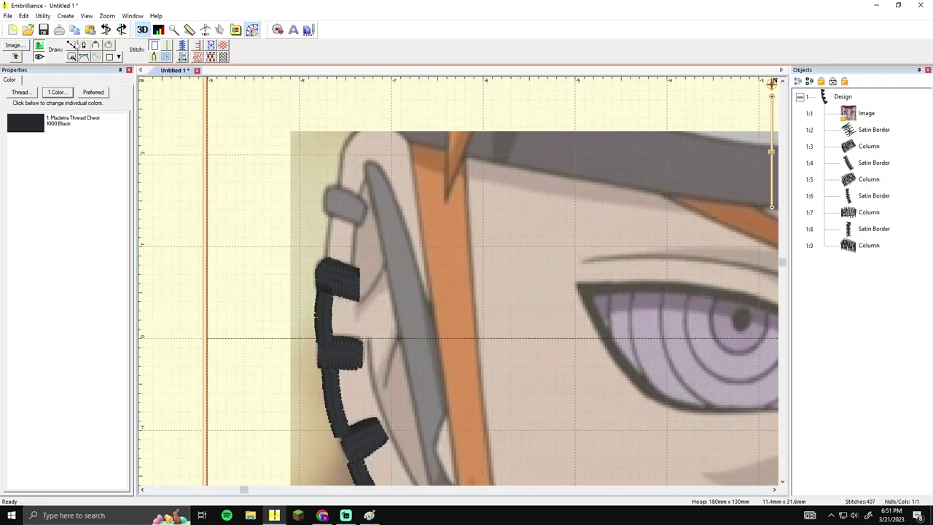
click(72, 45)
click(331, 214)
key(Return)
click(182, 45)
click(84, 56)
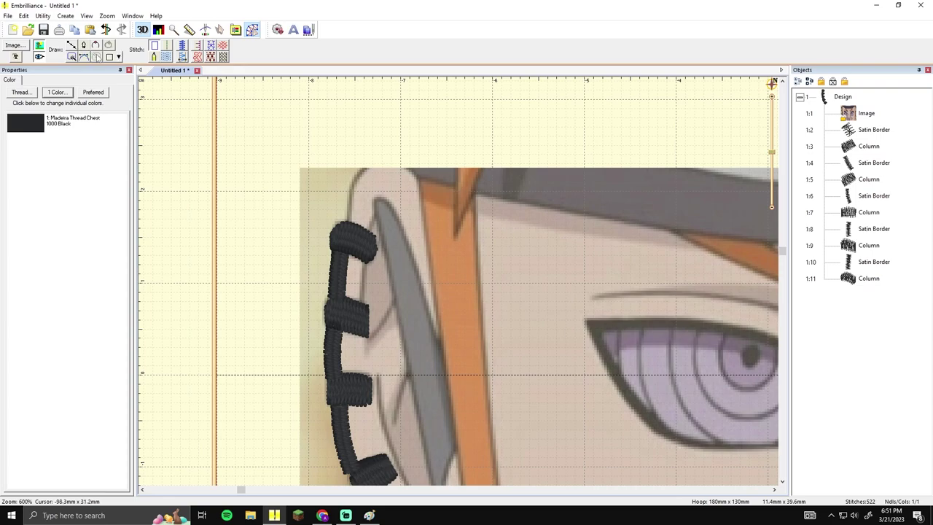
Step: Draw the curved ear edge from the fifth piercing up to the top of the image and apply a satin border to it
click(71, 45)
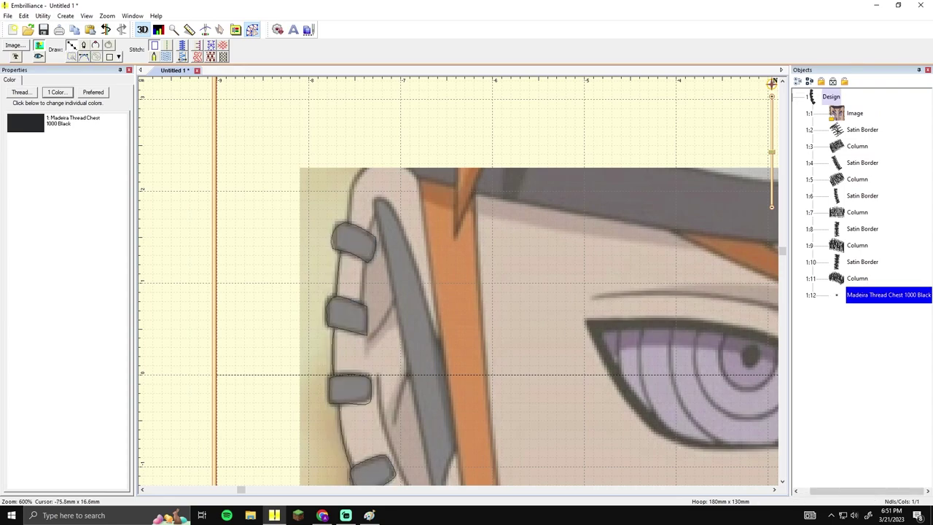
click(348, 223)
click(367, 167)
key(Return)
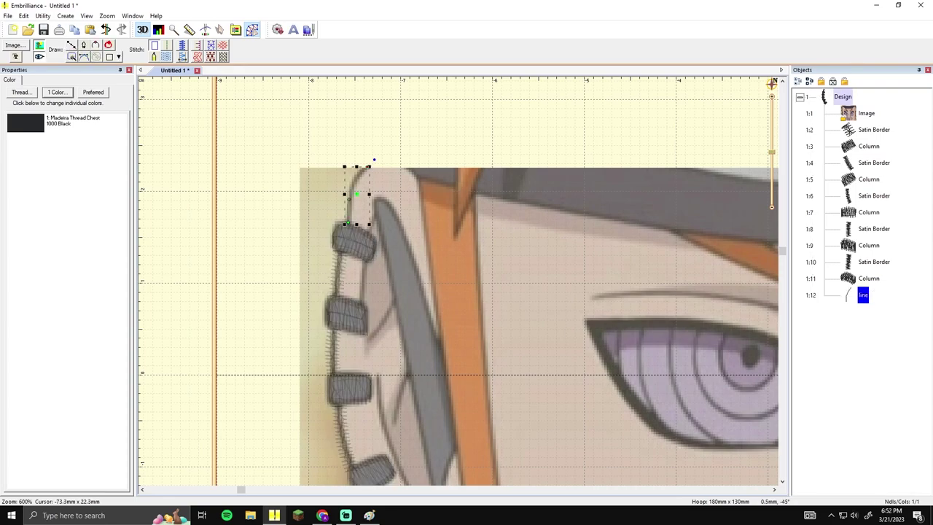
click(182, 45)
click(227, 146)
Step: Try a narrower 1.0 mm width on the satin border below the lowest piercing and set it back to 1.5 mm
drag(502, 468, 396, 155)
click(305, 260)
click(347, 224)
click(301, 269)
click(327, 264)
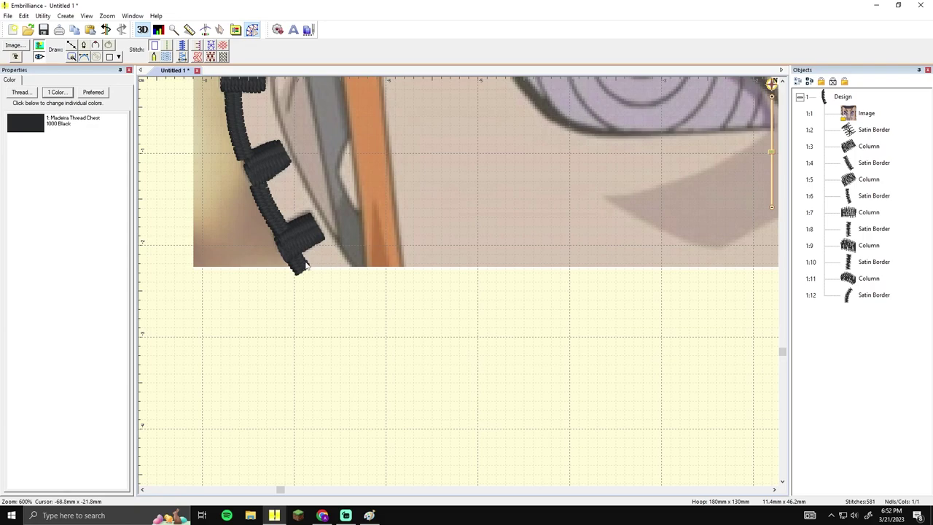
click(305, 266)
click(54, 116)
click(299, 354)
click(302, 267)
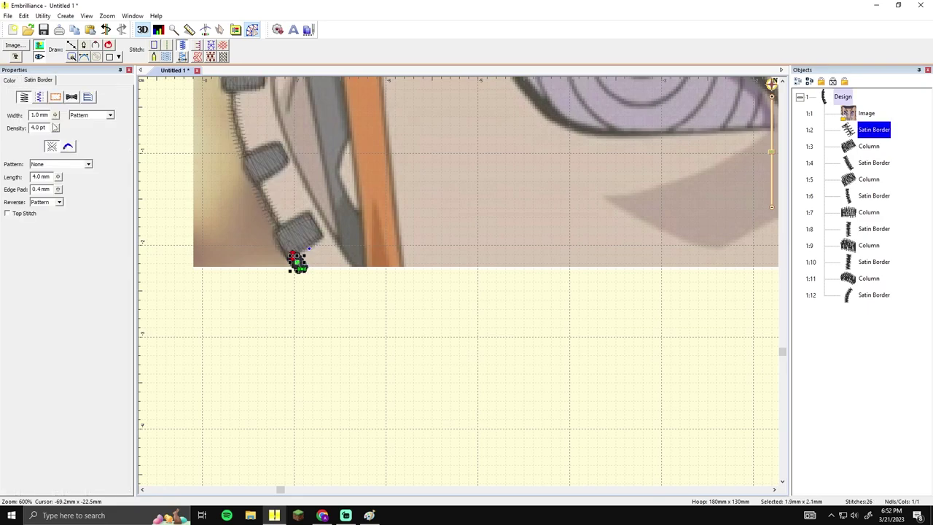
click(47, 115)
text(1.2)
key(Tab)
click(450, 340)
drag(404, 309, 457, 337)
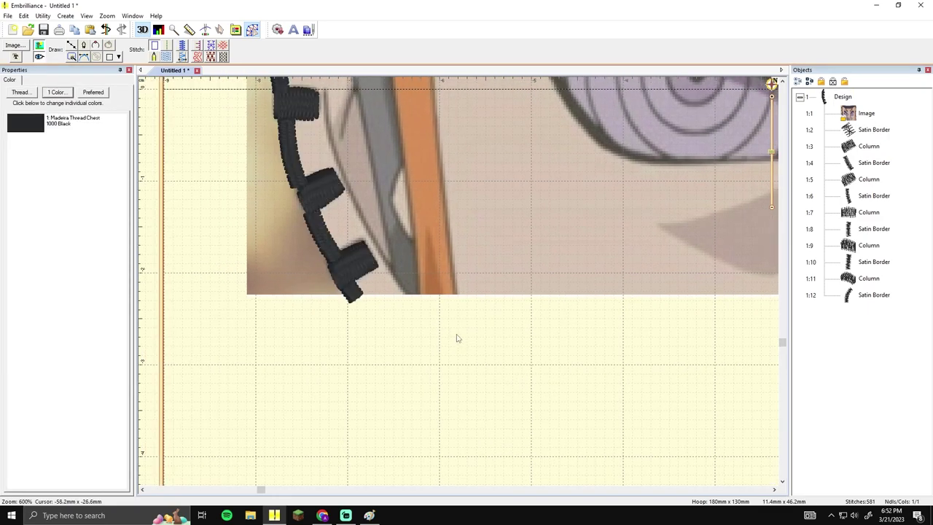
click(356, 293)
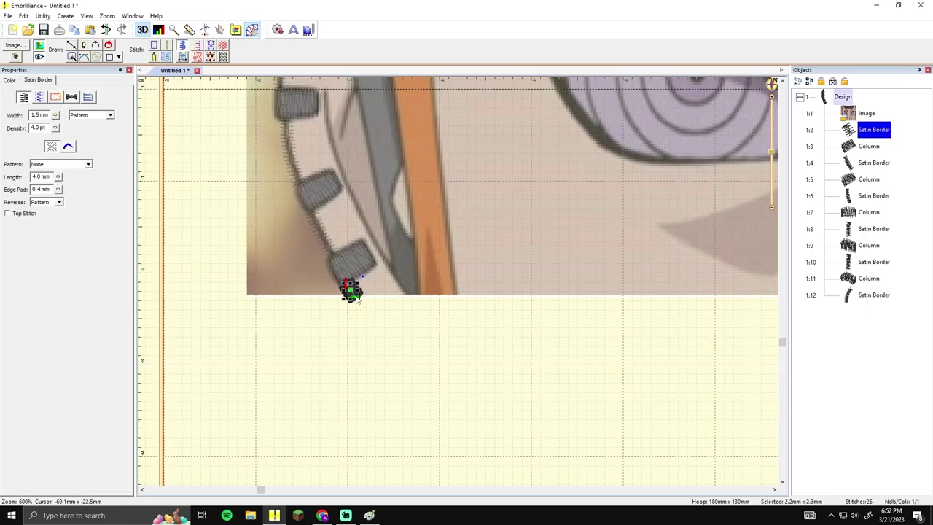
click(410, 342)
Step: Examine the satin borders, columns and connecting stitches along the outer edge of the left-hand ear
scroll(423, 336, down, 2)
scroll(434, 342, down, 1)
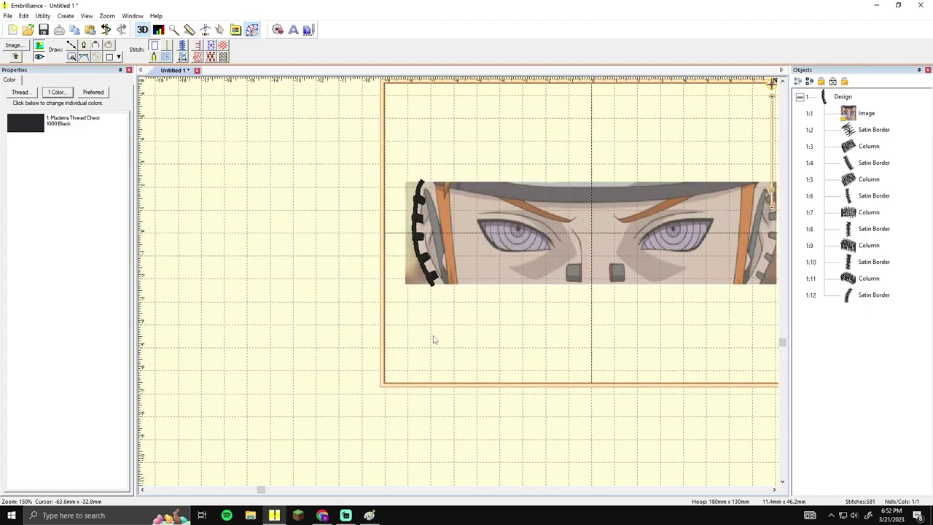
scroll(433, 335, up, 2)
scroll(458, 306, down, 1)
scroll(459, 307, down, 2)
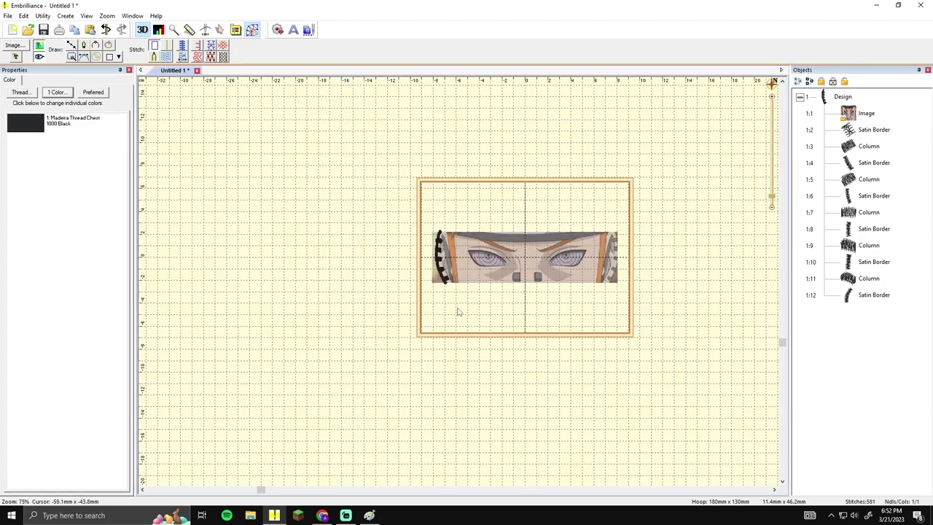
scroll(458, 313, up, 3)
drag(458, 314, 476, 336)
drag(400, 318, 430, 435)
mouse_move(504, 315)
mouse_down()
mouse_move(539, 399)
mouse_move(497, 309)
mouse_up()
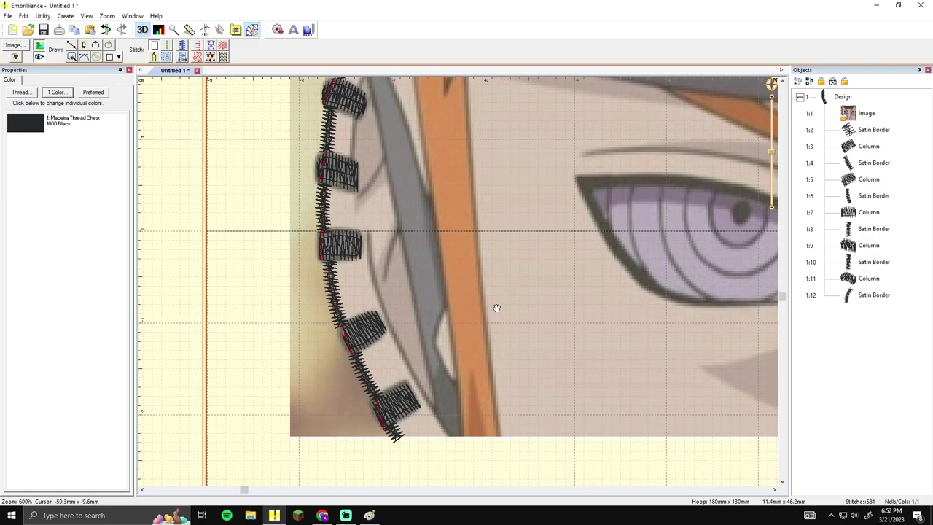
drag(424, 319, 464, 317)
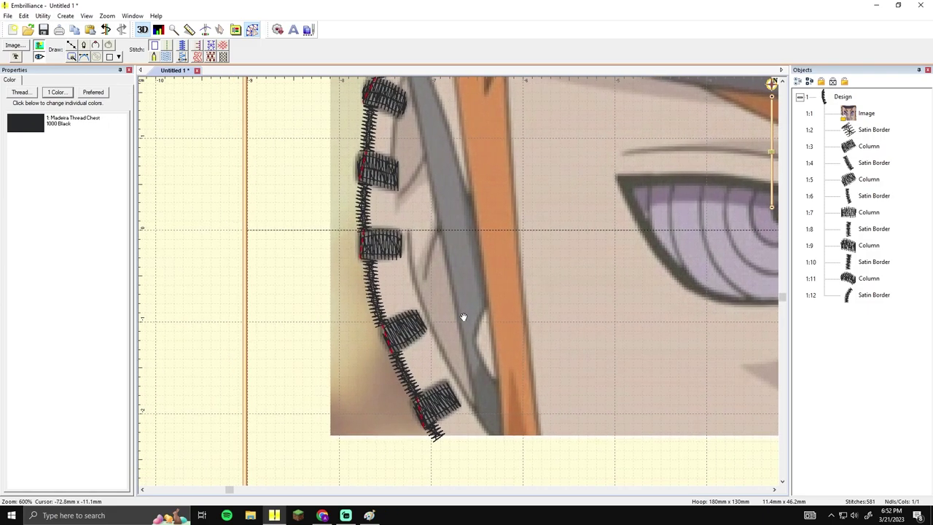
drag(399, 354, 381, 311)
drag(474, 375, 450, 352)
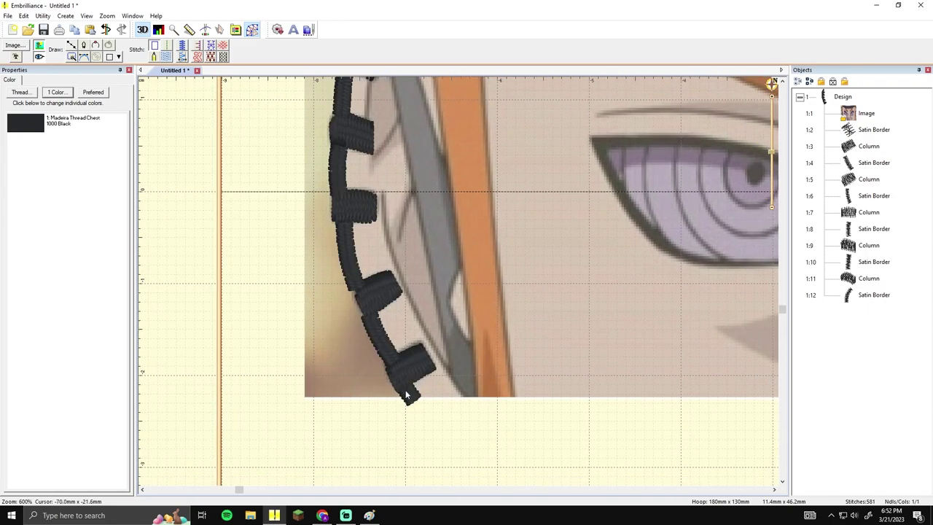
Step: Move the stitch end point of the lowest piercing's satin column up to where the next ear-edge border begins
click(406, 395)
click(401, 393)
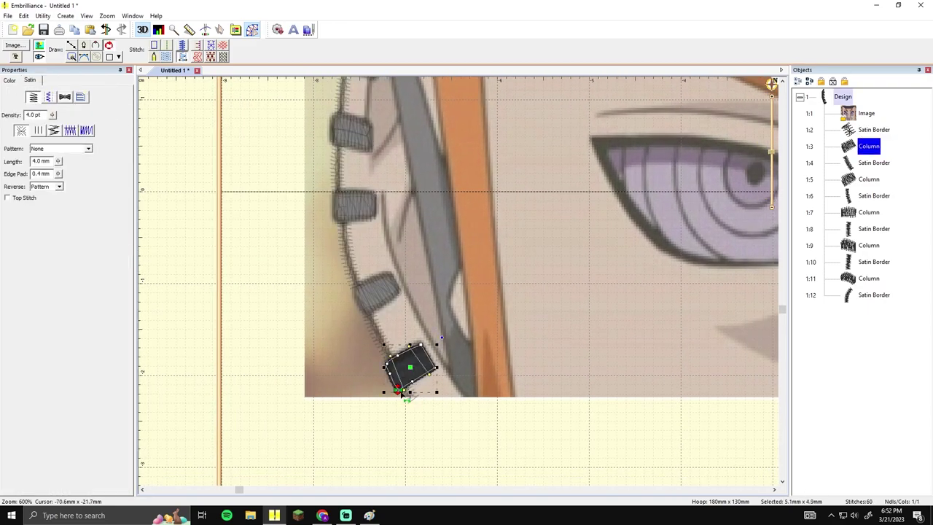
click(402, 399)
click(418, 365)
drag(399, 392, 385, 358)
Step: Move the stitch end points of the second and third piercings' satin columns from their lower edges to their upper outer corners
click(371, 321)
click(368, 316)
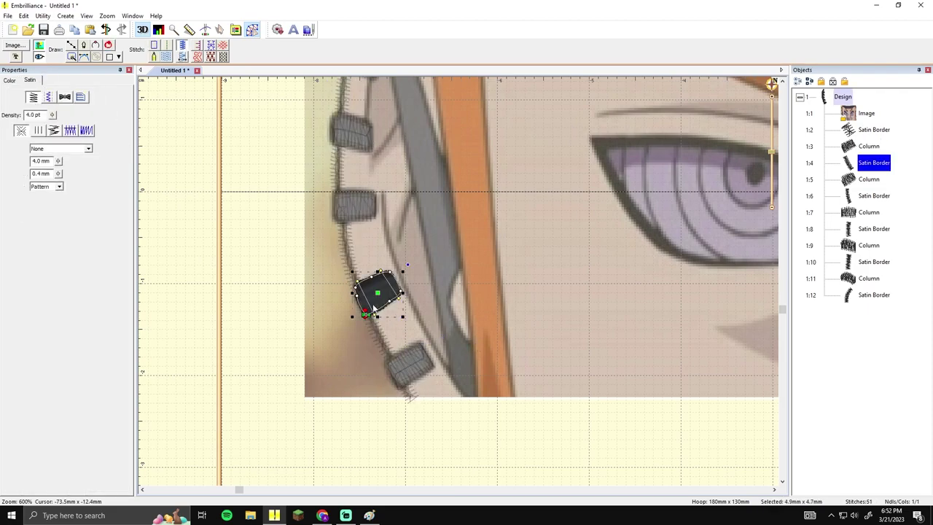
drag(368, 316, 355, 284)
drag(377, 257, 423, 363)
click(393, 316)
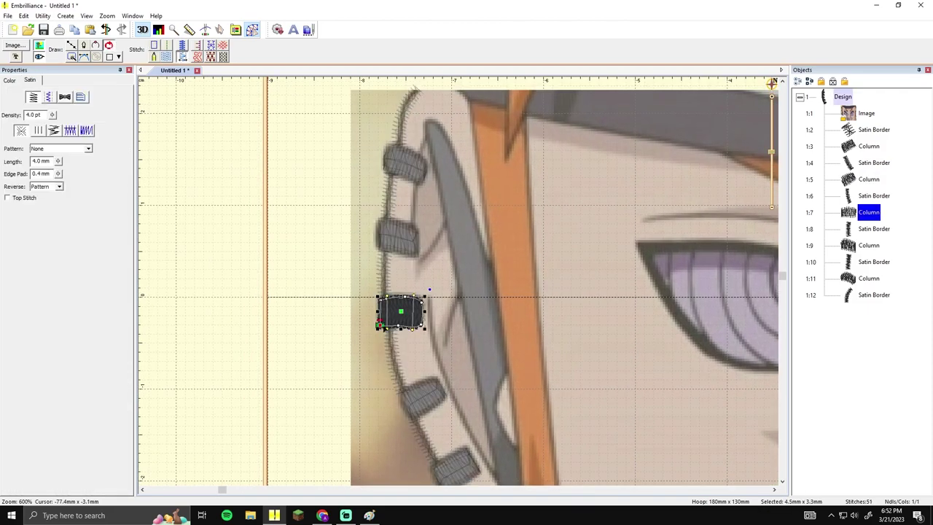
drag(381, 323, 385, 291)
Step: Adjust the stitch end points of the fourth and fifth piercings' satin columns upward to meet the ear-edge borders above them
drag(402, 240, 410, 276)
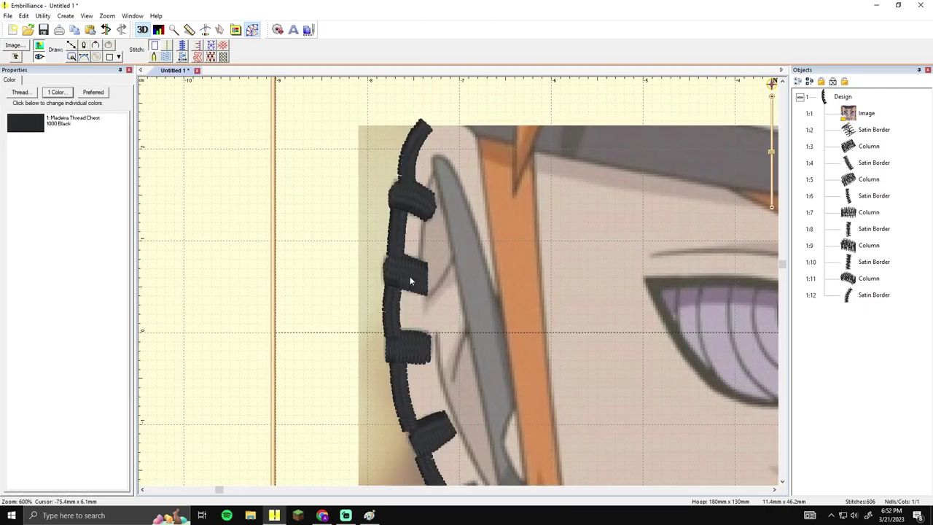
click(402, 275)
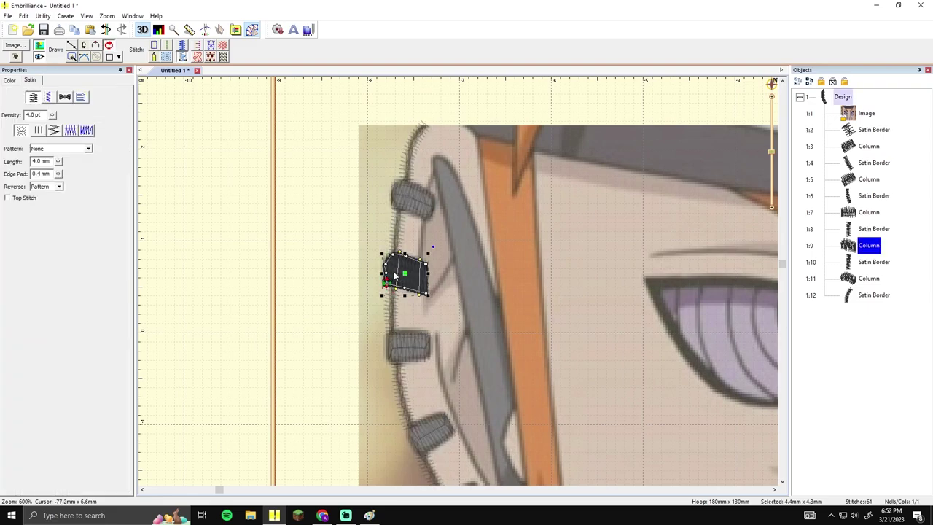
mouse_move(388, 281)
mouse_down()
mouse_move(395, 253)
mouse_move(389, 264)
mouse_up()
key(Delete)
click(391, 254)
click(393, 257)
drag(392, 255, 419, 318)
click(407, 259)
drag(388, 251, 403, 229)
click(490, 261)
drag(509, 305, 469, 231)
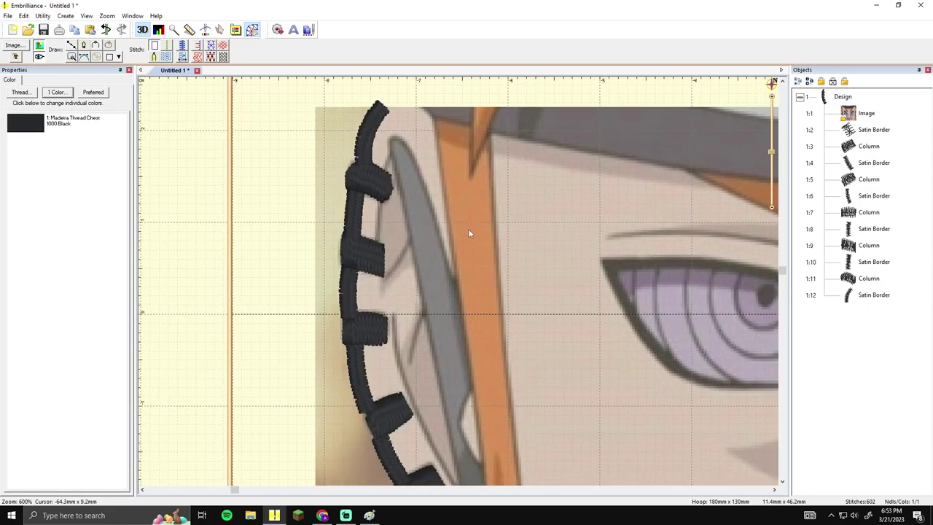
Step: Move the stitch start point of the second piercing's satin column down to its lower edge, meeting the border below
drag(449, 320, 354, 360)
drag(418, 344, 449, 286)
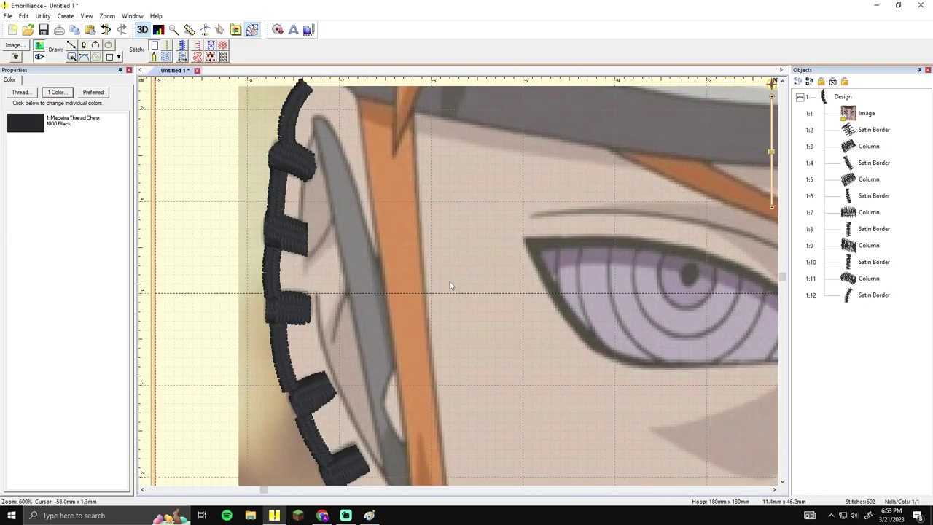
drag(432, 359, 468, 281)
click(343, 324)
click(266, 183)
click(38, 57)
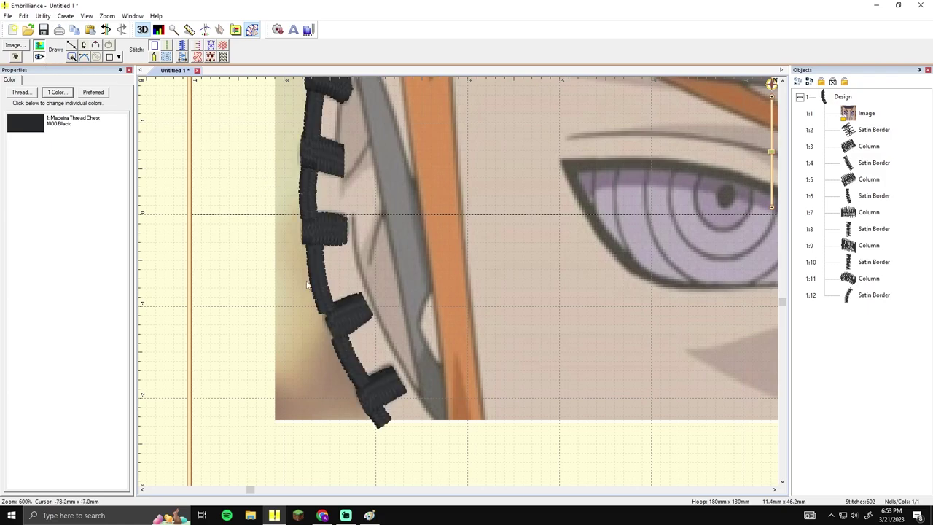
click(336, 321)
drag(325, 311, 342, 343)
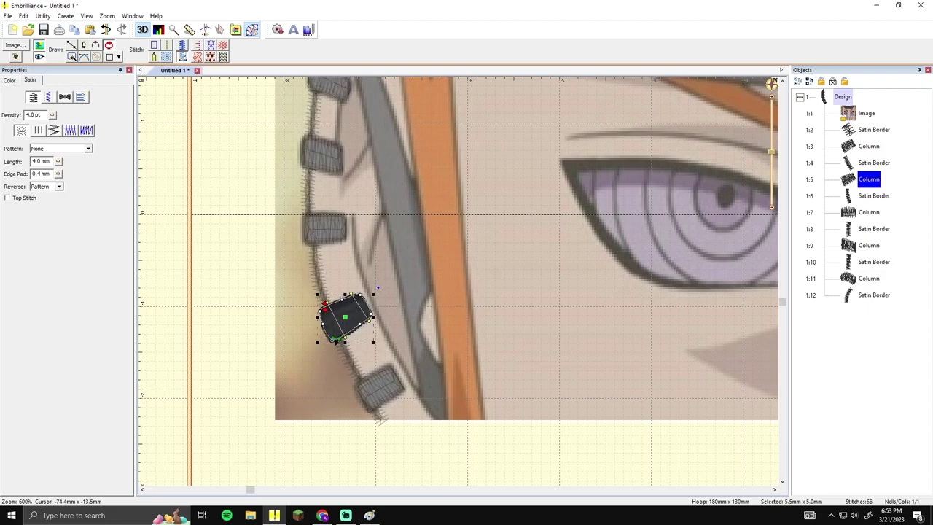
click(449, 320)
Step: Draw a line along the ear's top and down beside the orange hair, back up the grey inner ear to its tip, as a run stitch
scroll(462, 315, down, 2)
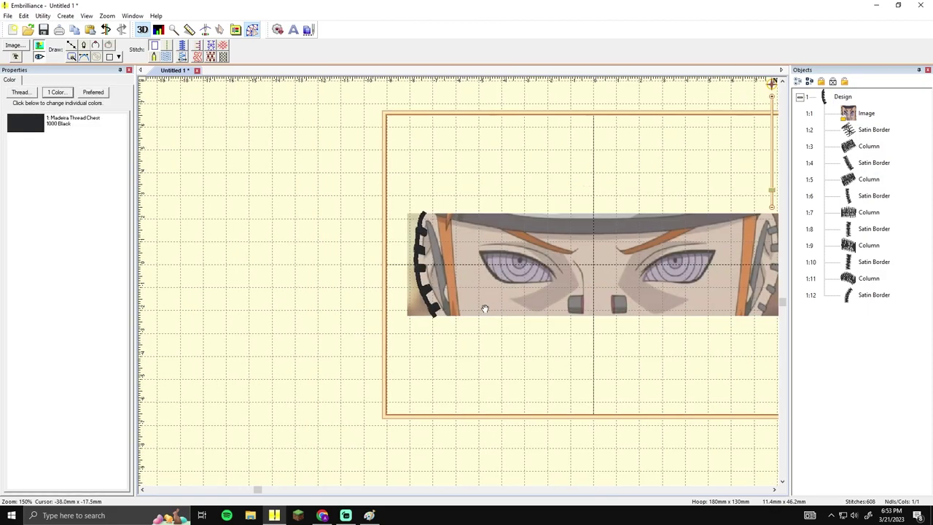
drag(496, 309, 429, 312)
click(42, 47)
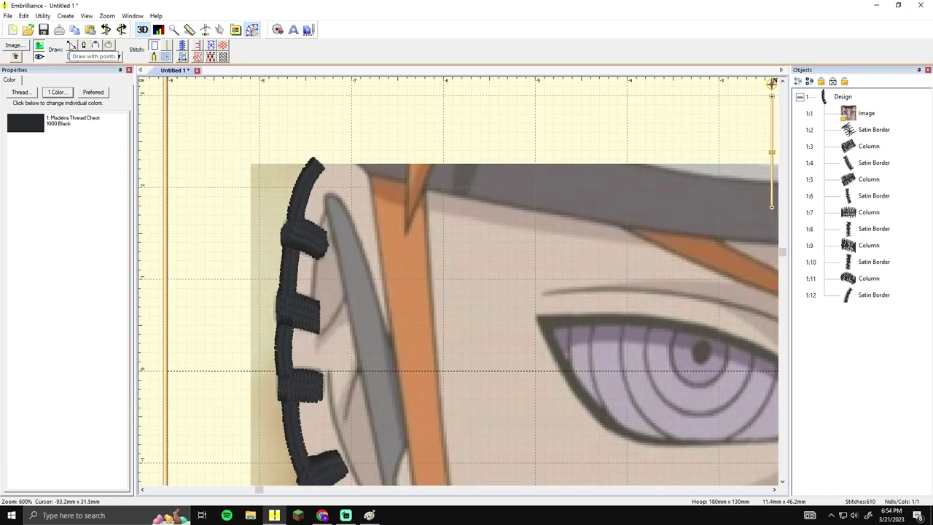
click(71, 45)
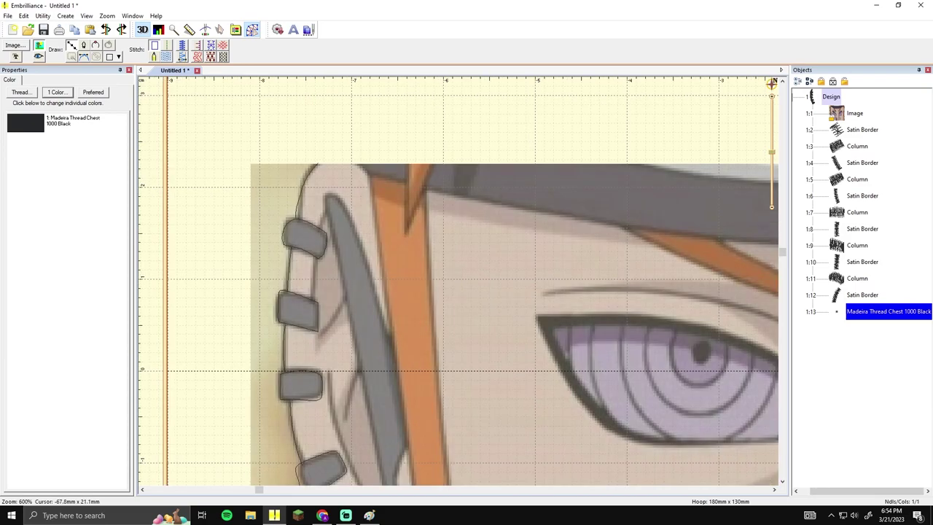
scroll(370, 183, down, 1)
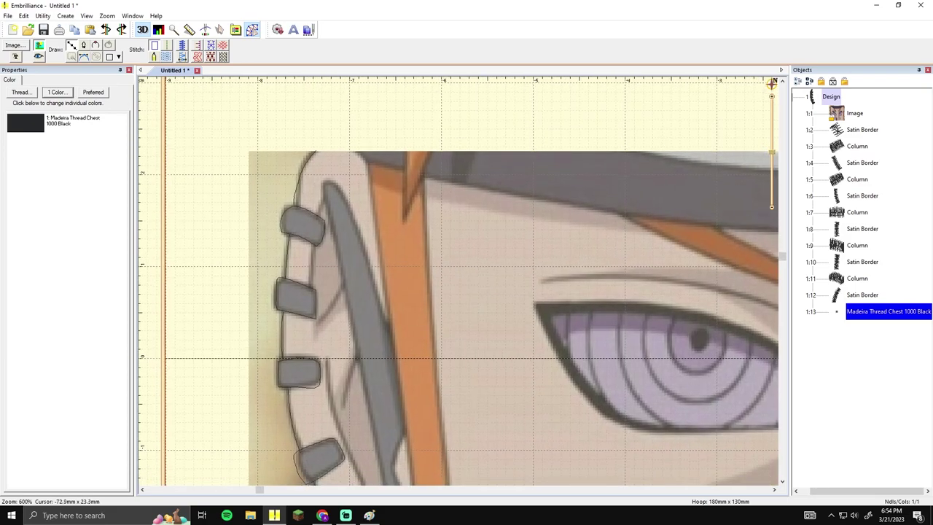
click(316, 151)
click(355, 151)
scroll(360, 152, down, 1)
click(374, 139)
click(374, 156)
scroll(377, 182, down, 3)
click(380, 157)
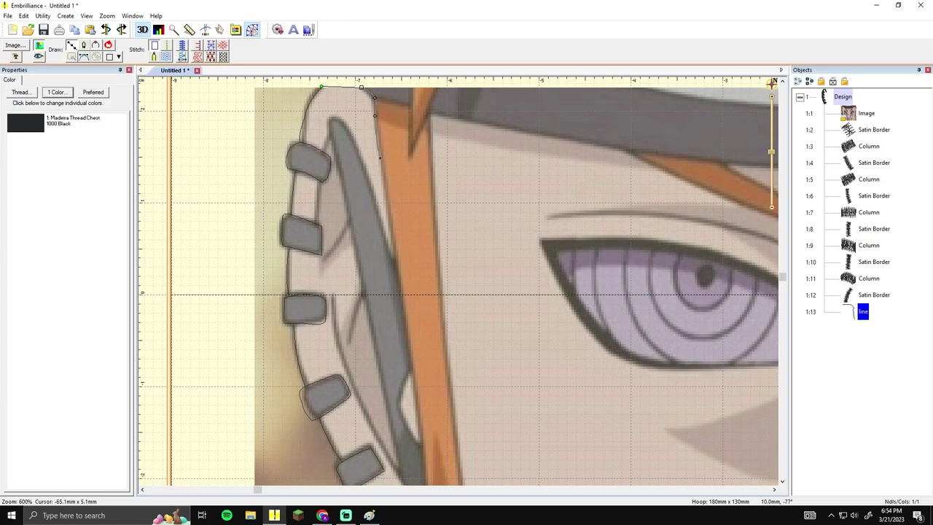
click(396, 270)
click(384, 239)
click(367, 210)
click(347, 194)
click(346, 156)
key(Return)
click(167, 46)
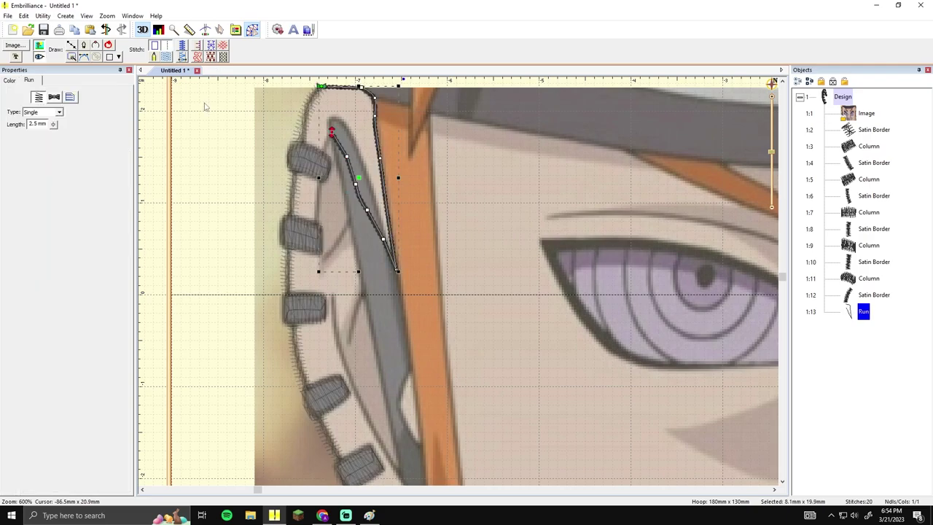
click(205, 103)
Step: Draw a line about 2 mm long from the grey inner ear's tip down to the fifth piercing and apply a satin border to it
drag(297, 143, 339, 243)
click(71, 46)
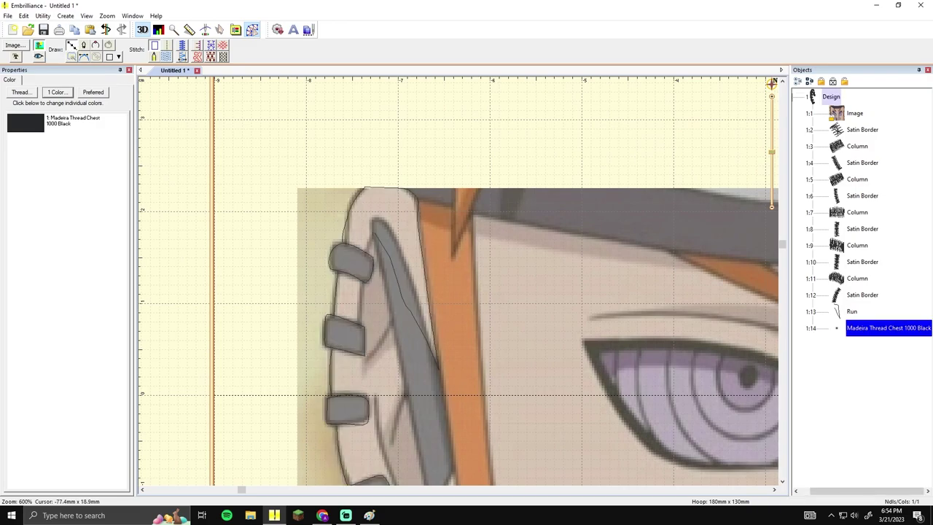
text(line)
key(Return)
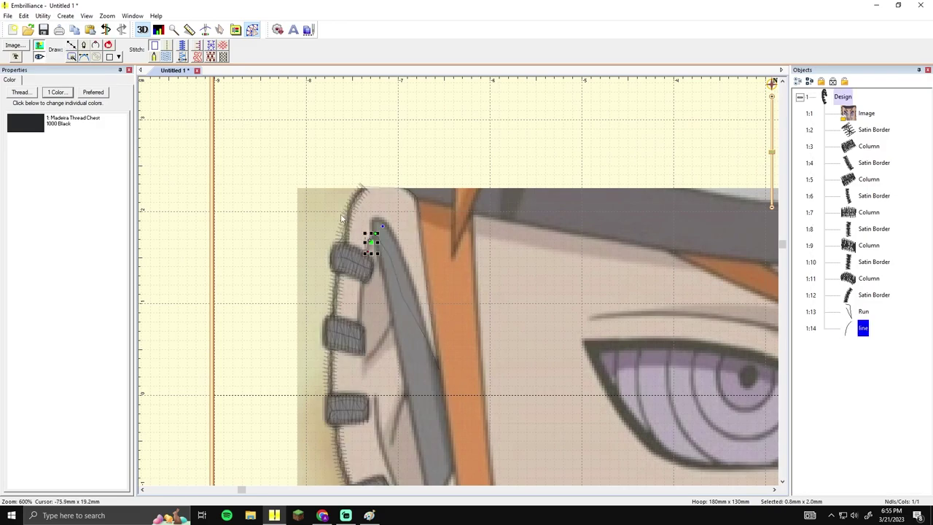
click(182, 46)
click(265, 209)
mouse_move(383, 242)
mouse_down()
mouse_move(376, 205)
mouse_move(358, 214)
mouse_move(386, 193)
mouse_move(378, 173)
mouse_up()
click(365, 212)
click(397, 213)
click(367, 189)
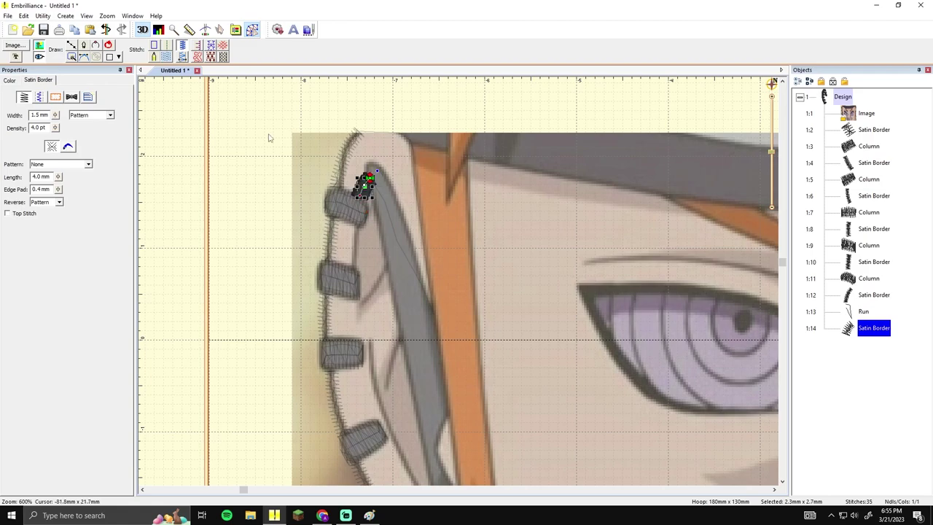
Step: Draw a line from the short satin border's lower end down across the fifth piercing to its lower edge as a run stitch
click(74, 44)
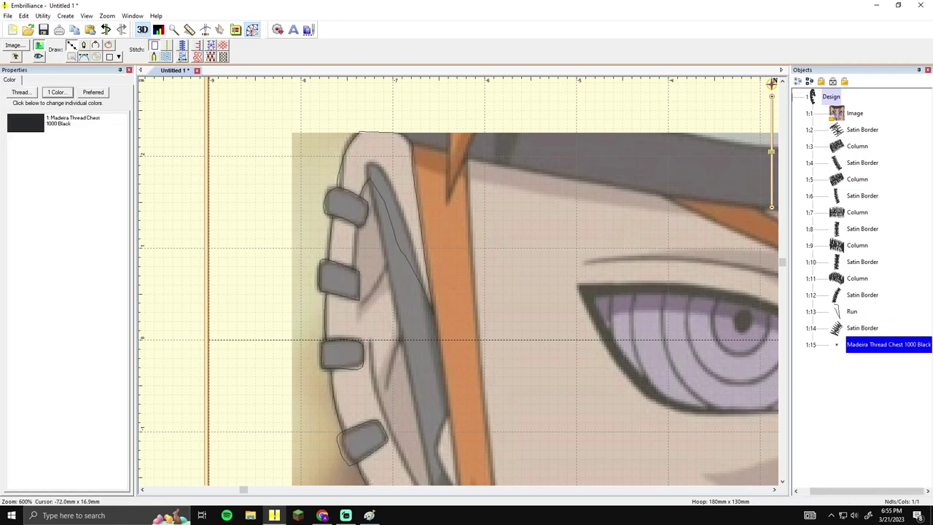
key(ctrl+z)
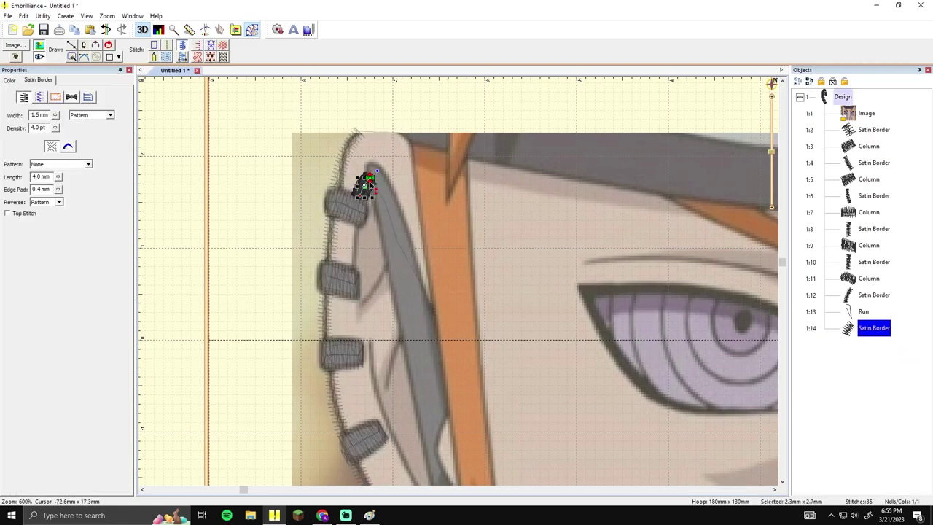
click(74, 47)
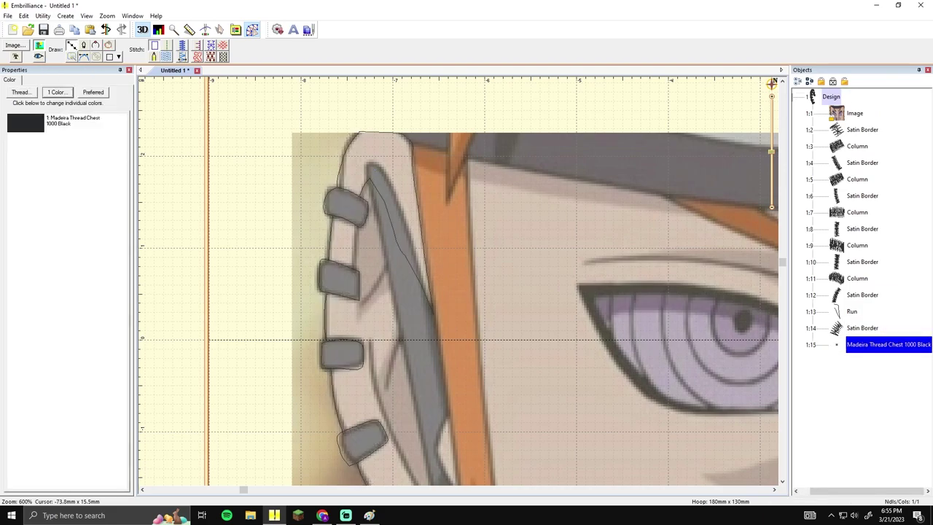
click(358, 197)
click(355, 210)
right_click(358, 225)
click(167, 47)
Step: Draw a line about 4.7 mm long from the fifth piercing's inner edge down to the fourth piercing and apply a satin border
click(72, 46)
scroll(355, 226, down, 4)
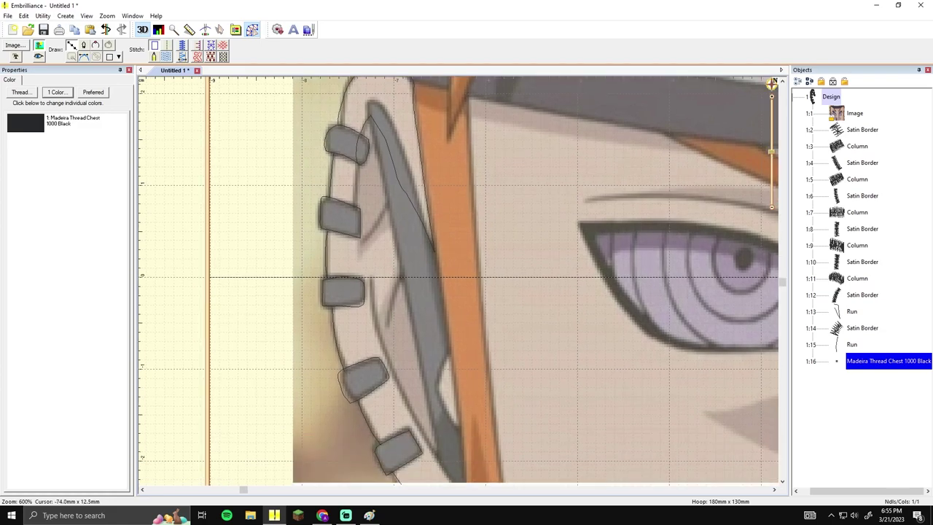
click(358, 162)
right_click(357, 205)
click(184, 48)
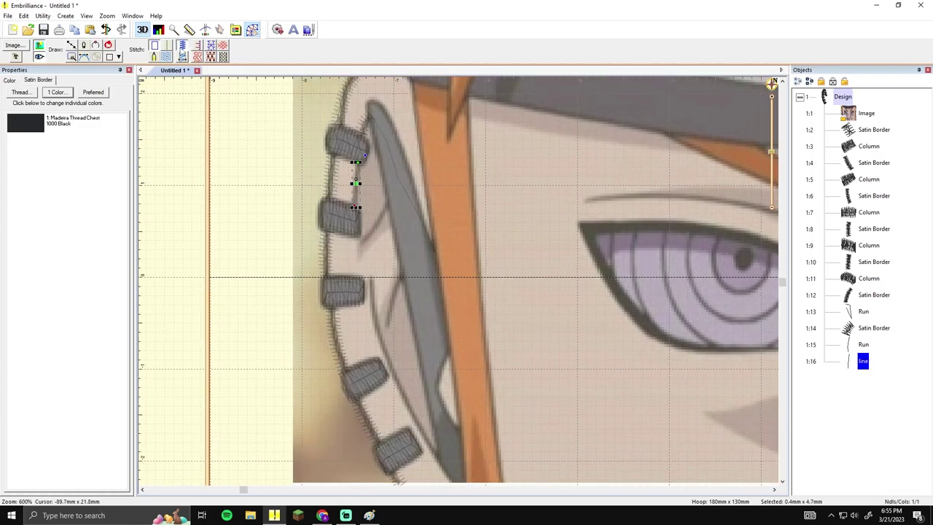
click(250, 173)
Step: Draw a line about 4 mm long down across the fourth piercing's inner side to its lower corner as a run stitch
click(71, 46)
drag(337, 189, 327, 148)
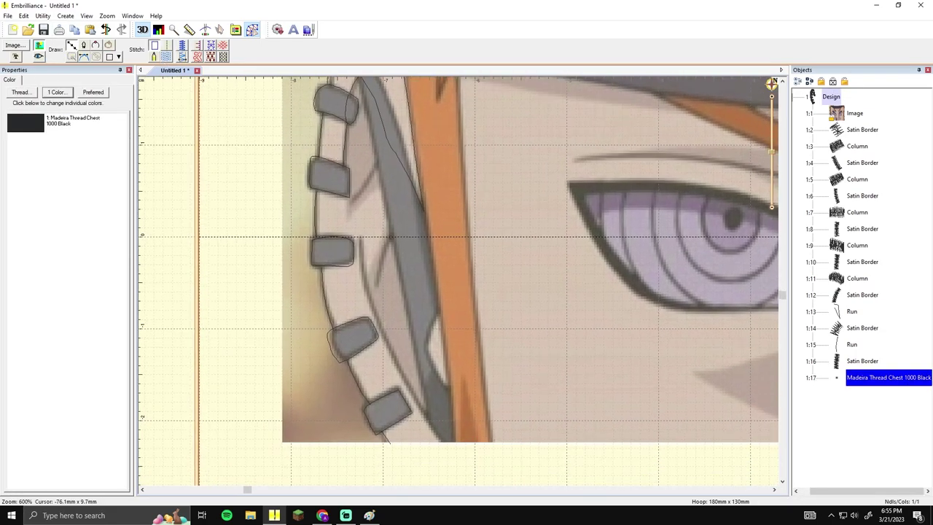
click(342, 164)
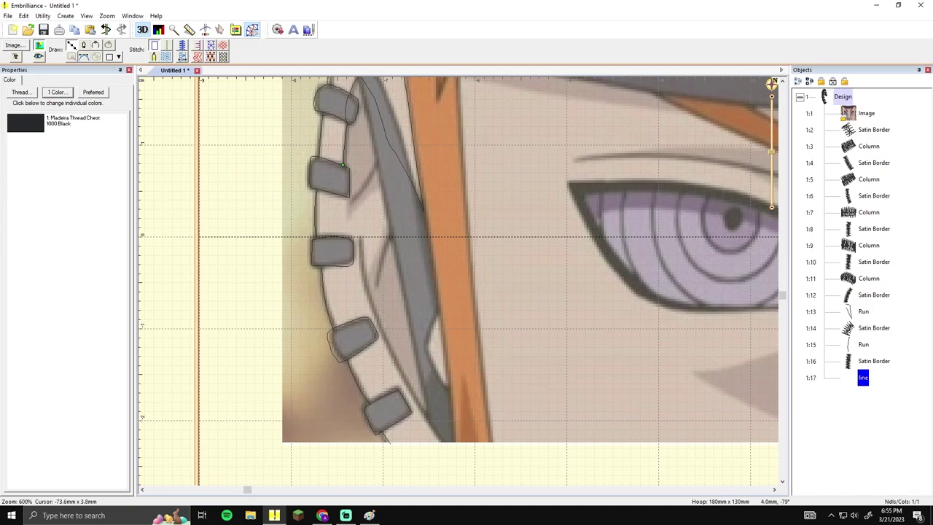
right_click(349, 200)
click(170, 47)
click(237, 137)
scroll(326, 193, up, 3)
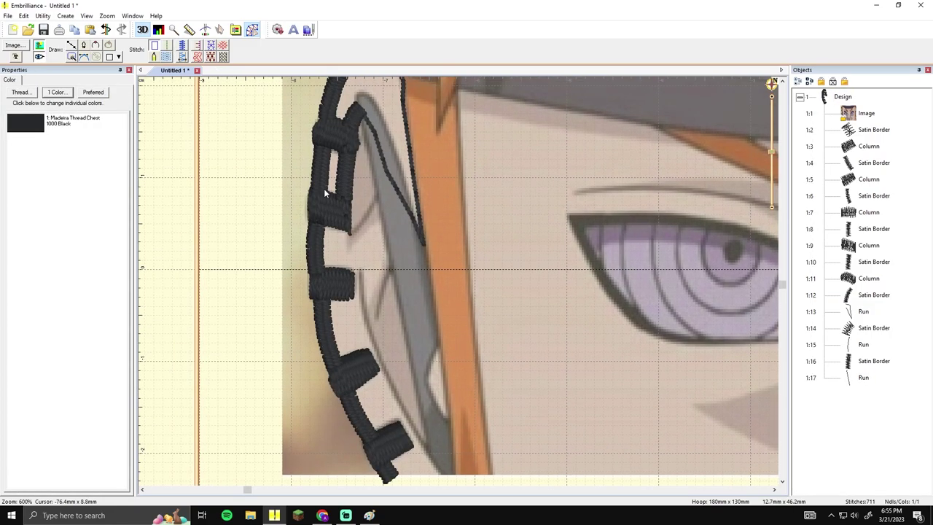
Step: Trace the upper ear crease from the fourth piercing's lower corner diagonally up to the grey inner ear, about 2.7 × 4.1 mm, with a satin border
click(72, 45)
click(351, 235)
click(363, 220)
right_click(377, 197)
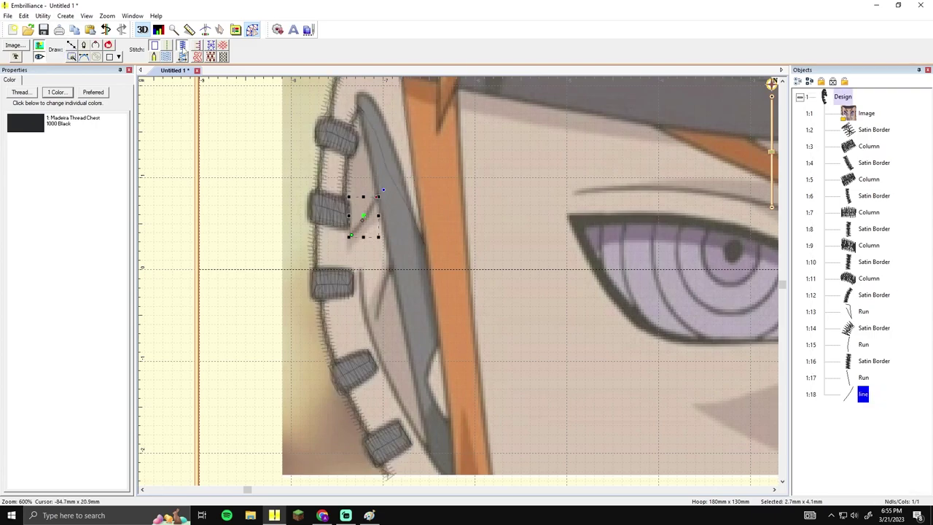
click(183, 46)
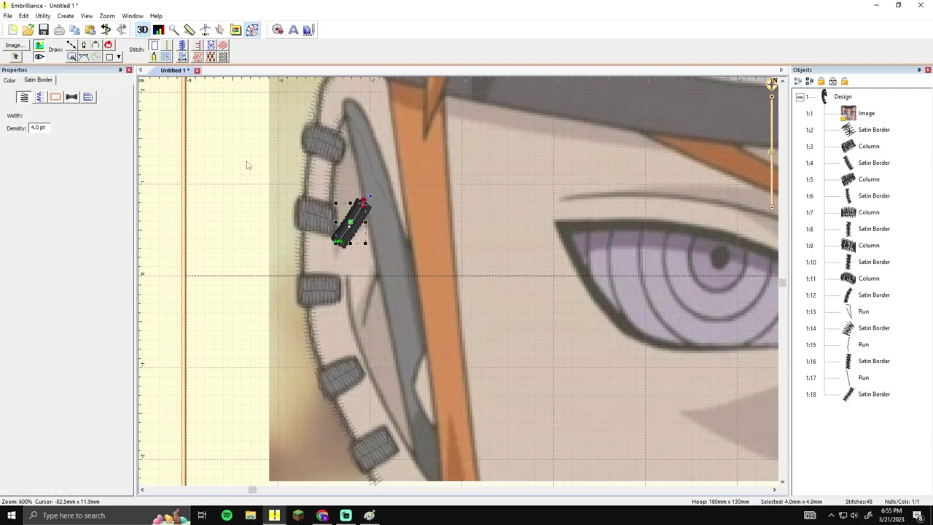
click(328, 153)
Step: Draw a curved line through the grey inner ear from the upper crease's top end down to the lower crease as a run stitch
click(72, 45)
click(364, 202)
click(372, 202)
click(384, 224)
click(385, 248)
drag(384, 261, 387, 185)
click(387, 194)
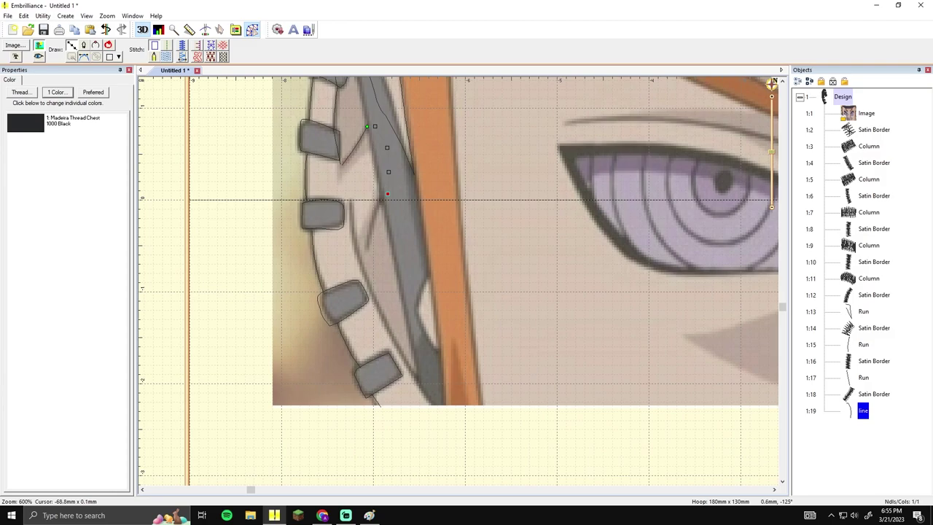
right_click(380, 196)
click(168, 45)
Step: Trace the lower ear crease from the grey inner ear downward, about 1.6 × 5.4 mm, and apply a satin border
click(72, 46)
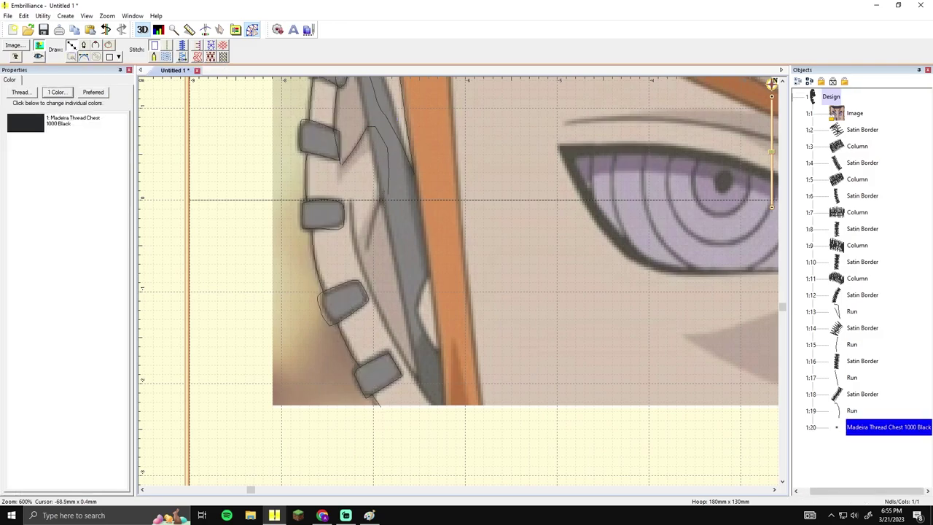
click(383, 196)
click(369, 246)
right_click(367, 245)
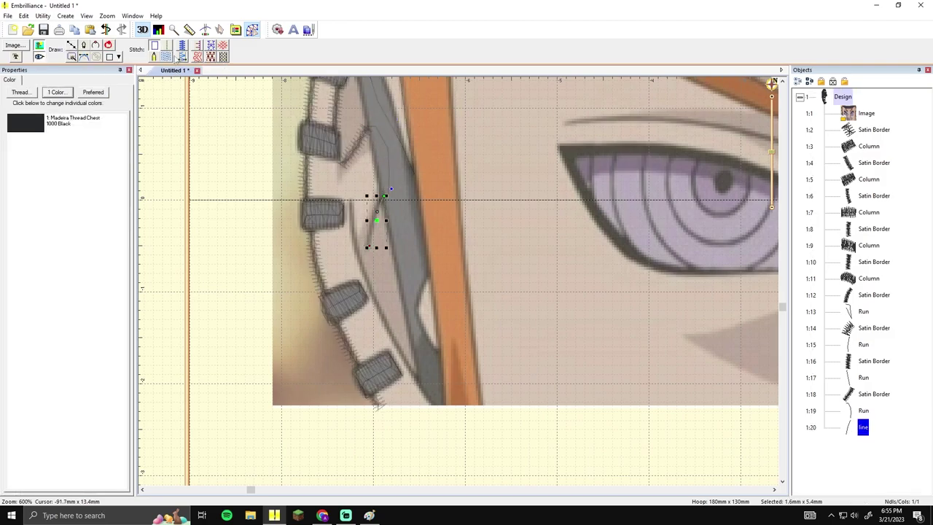
click(183, 46)
drag(327, 208, 345, 246)
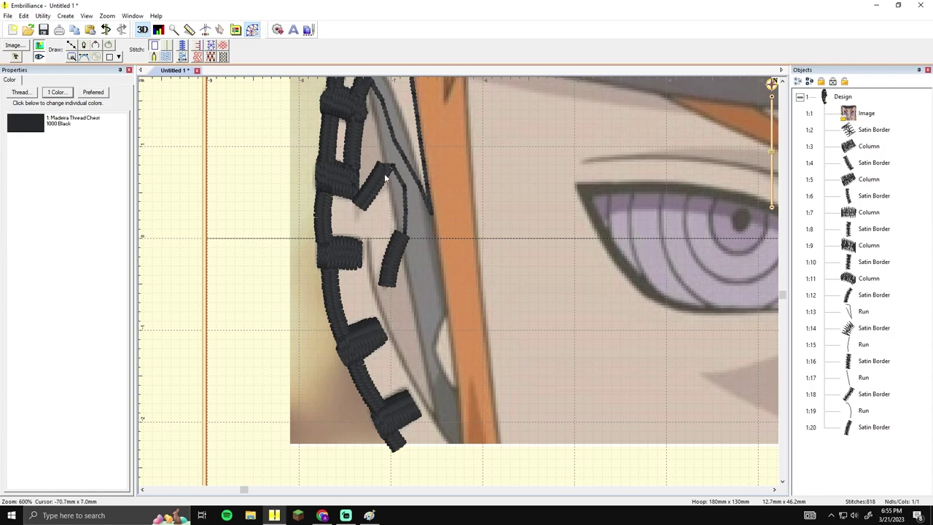
drag(450, 236, 442, 201)
click(385, 217)
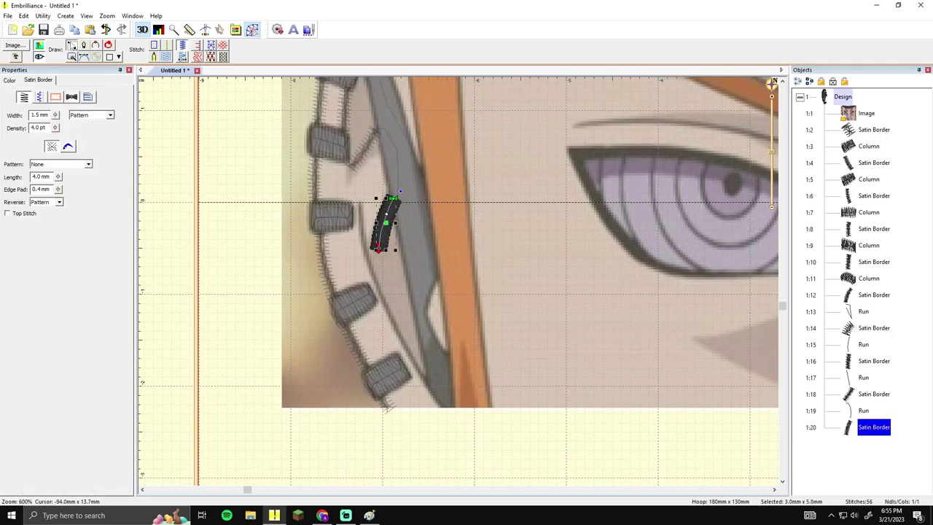
Step: Draw a run stitch about 2.1 × 4.5 mm from the lower crease's bottom end across and up to the inner fold beside the third piercing
click(71, 46)
click(381, 249)
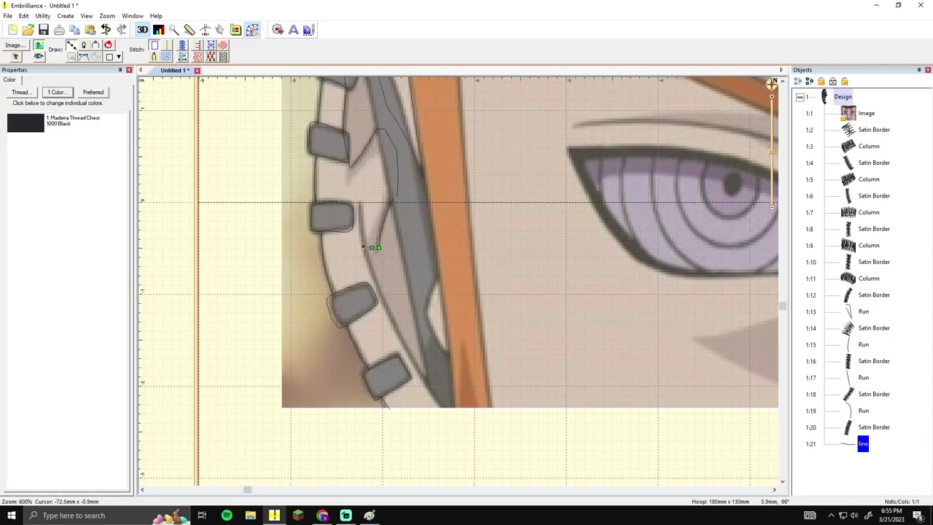
key(Return)
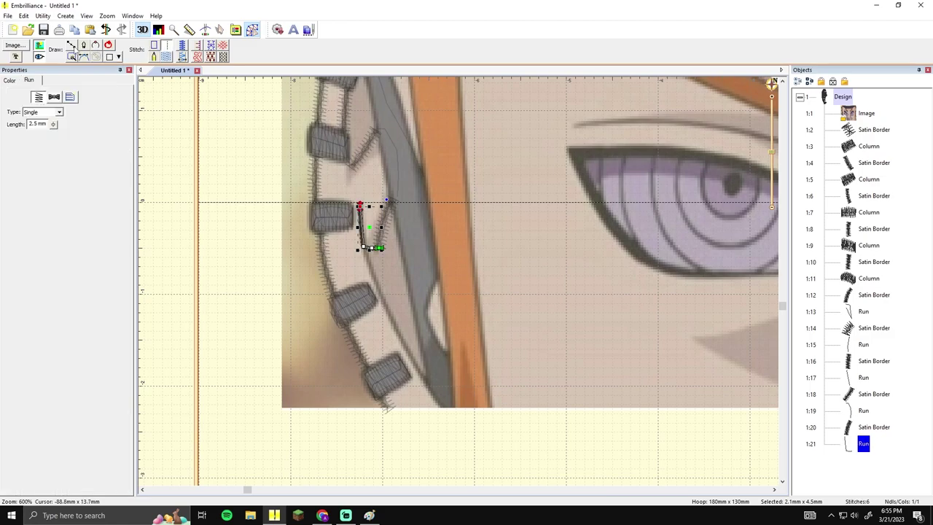
Step: Trace the long inner fold from beside the third piercing down past the second to the first piercing with a satin border
click(71, 45)
click(360, 207)
click(363, 236)
drag(368, 269, 360, 223)
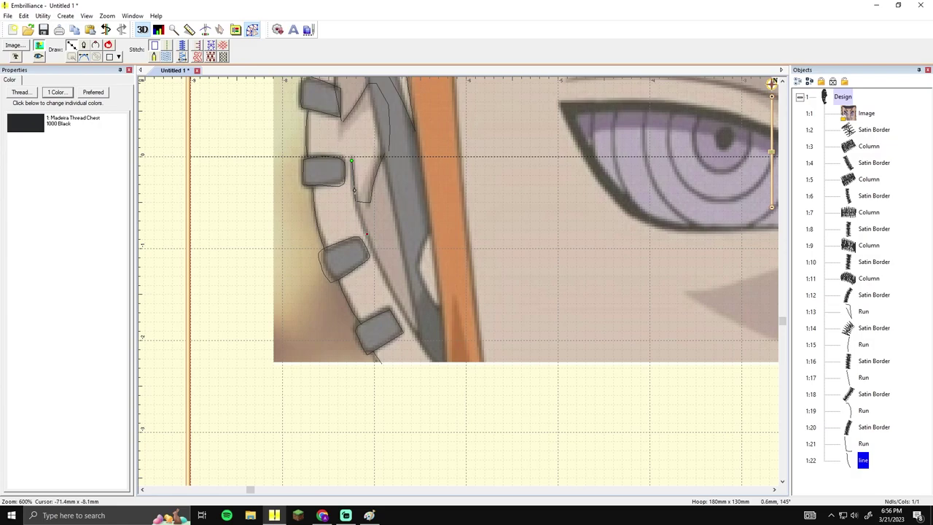
click(367, 237)
click(418, 335)
key(Return)
click(230, 159)
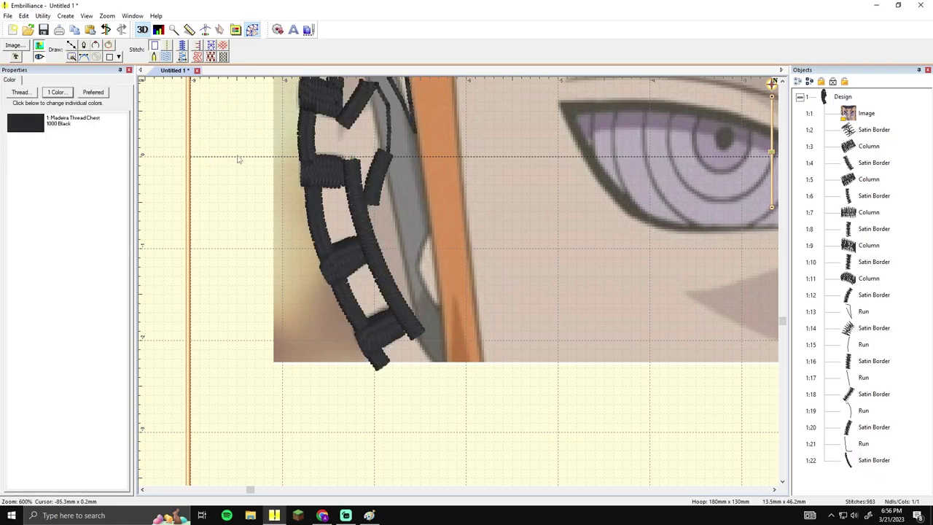
Step: Examine the lower crease's satin border and the run stitches connecting to it, stepping through them in stitching order
drag(365, 158, 393, 200)
click(412, 217)
click(389, 238)
click(418, 238)
click(408, 228)
click(850, 416)
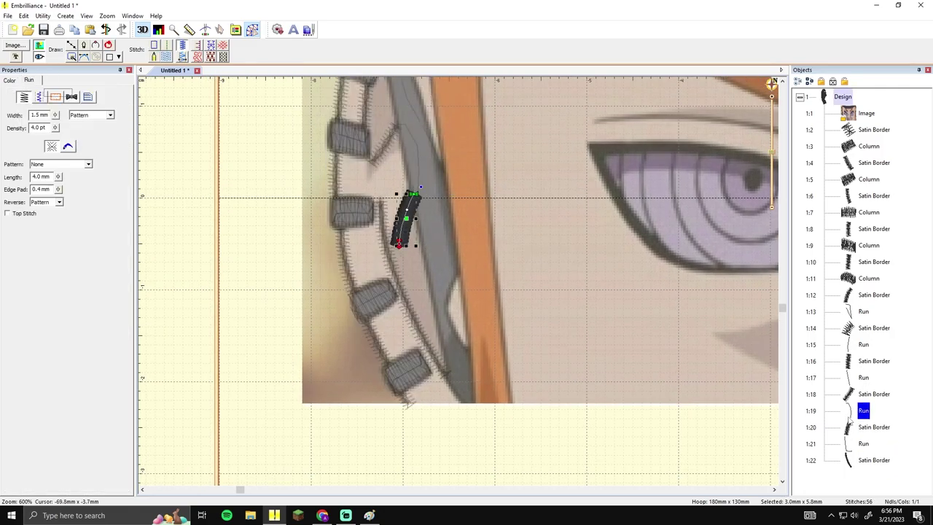
key(Tab)
key(Tab)
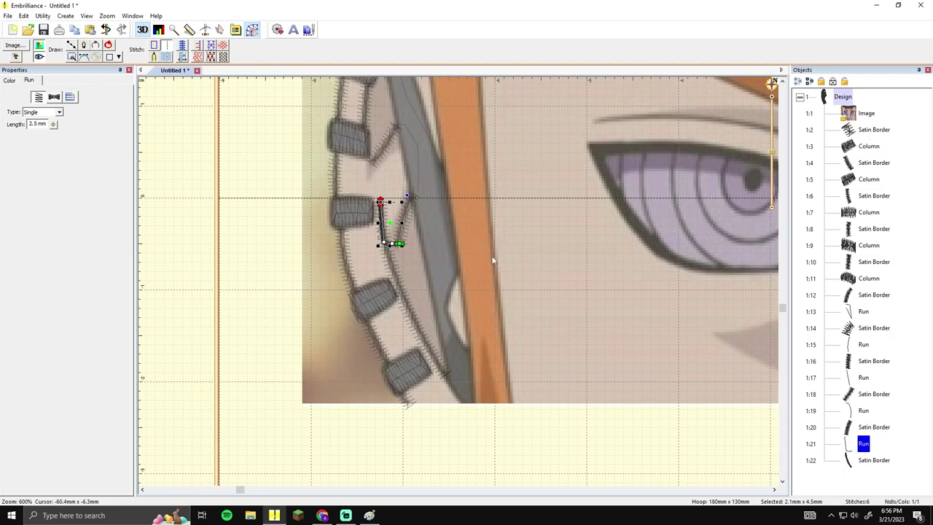
click(410, 226)
scroll(409, 225, up, 1)
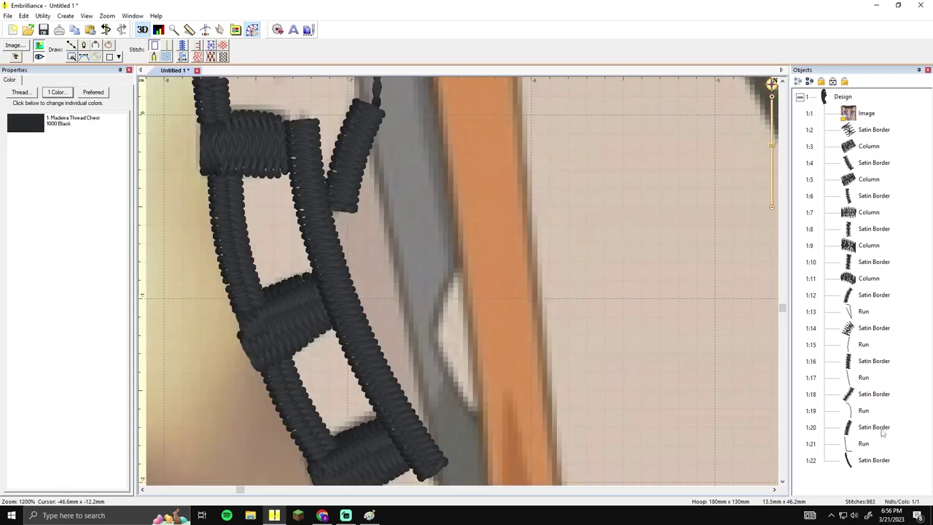
Step: Nudge the middle point of the run stitch connecting the lower crease to the long inner fold
click(865, 443)
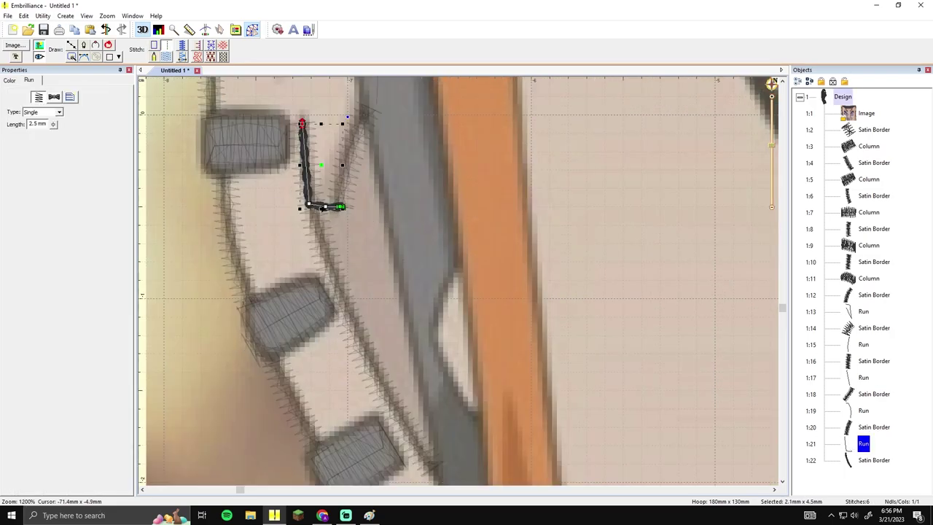
click(326, 208)
drag(326, 207, 324, 206)
click(444, 194)
scroll(444, 140, down, 2)
scroll(468, 166, up, 1)
drag(467, 174, 425, 173)
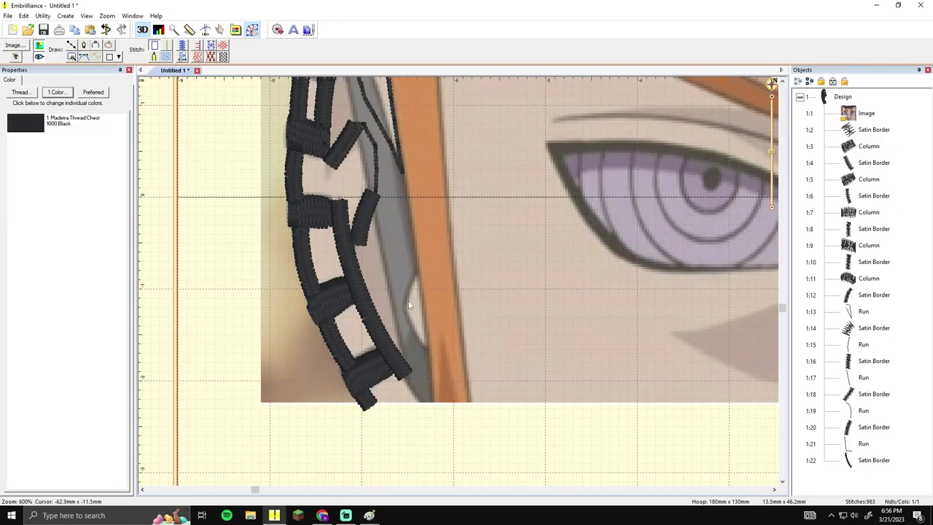
Step: Delete the run stitch along the ear's top, beside the orange hair and back up the grey inner ear
drag(412, 174, 433, 278)
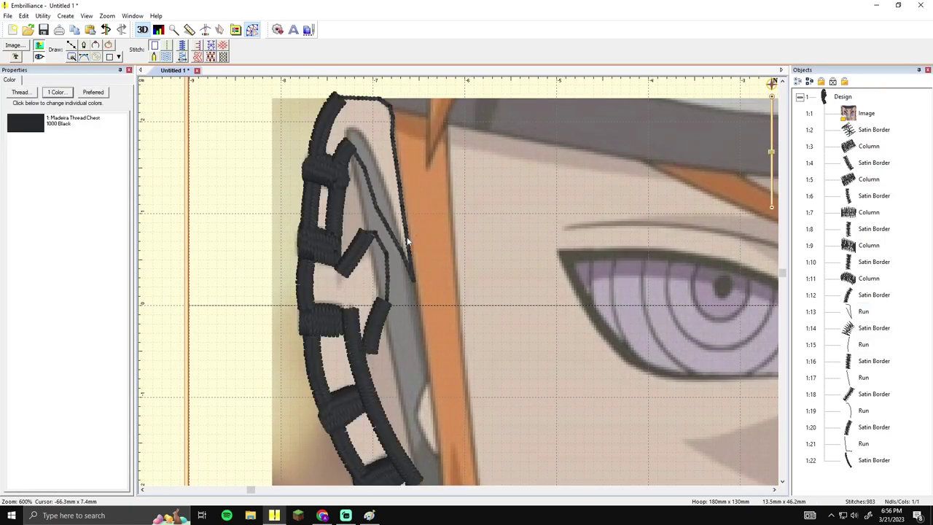
click(408, 243)
key(Delete)
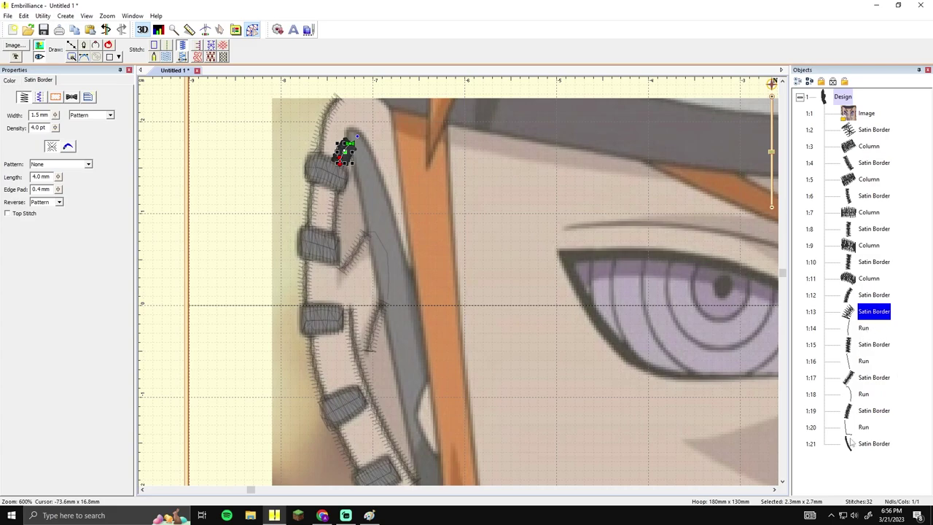
Step: Move the inner-ear satin borders and their connecting runs first in the stitching order, and put the image back ahead of them
shift+click(851, 442)
click(854, 301)
click(852, 313)
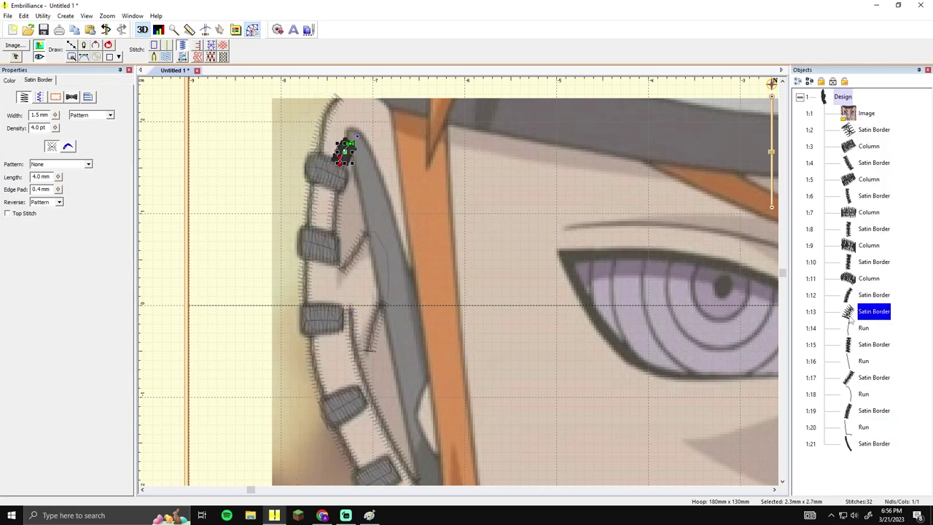
shift+click(862, 438)
right_click(860, 440)
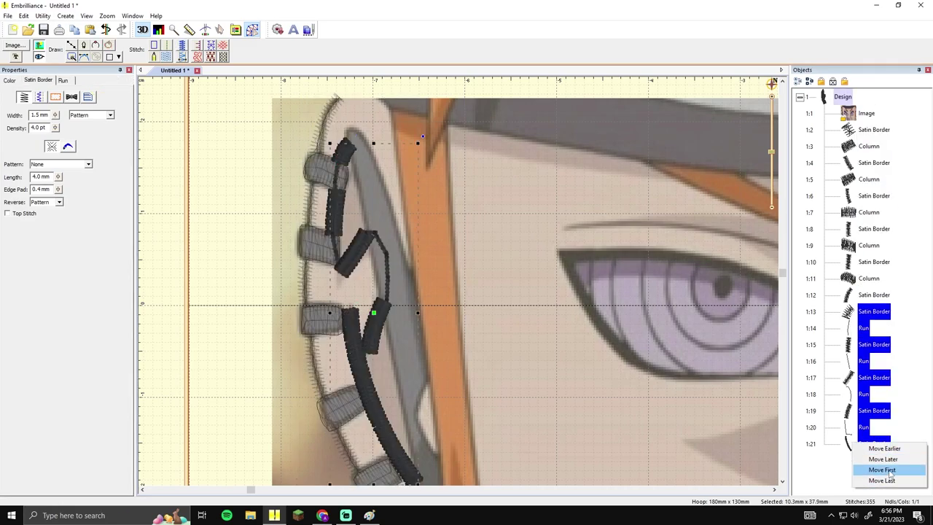
click(882, 470)
click(603, 313)
drag(551, 273, 496, 212)
drag(399, 207, 500, 250)
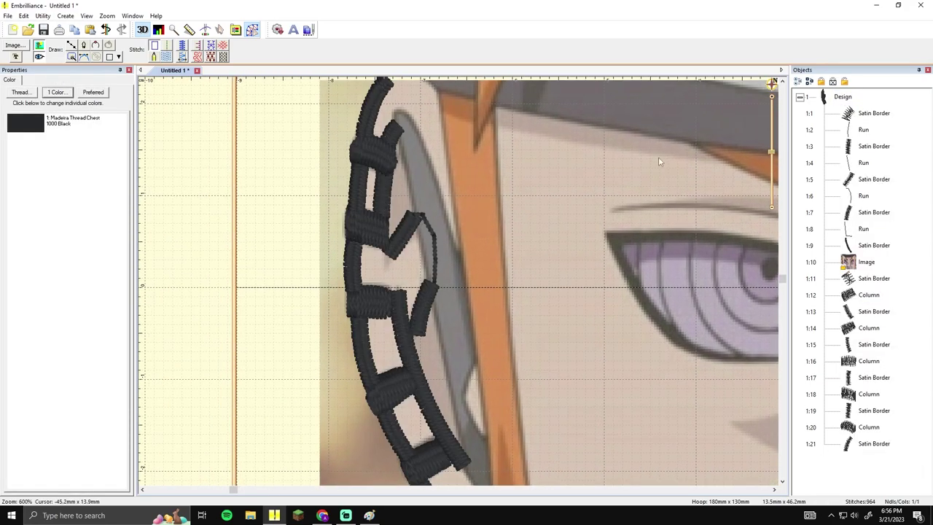
drag(849, 264, 853, 115)
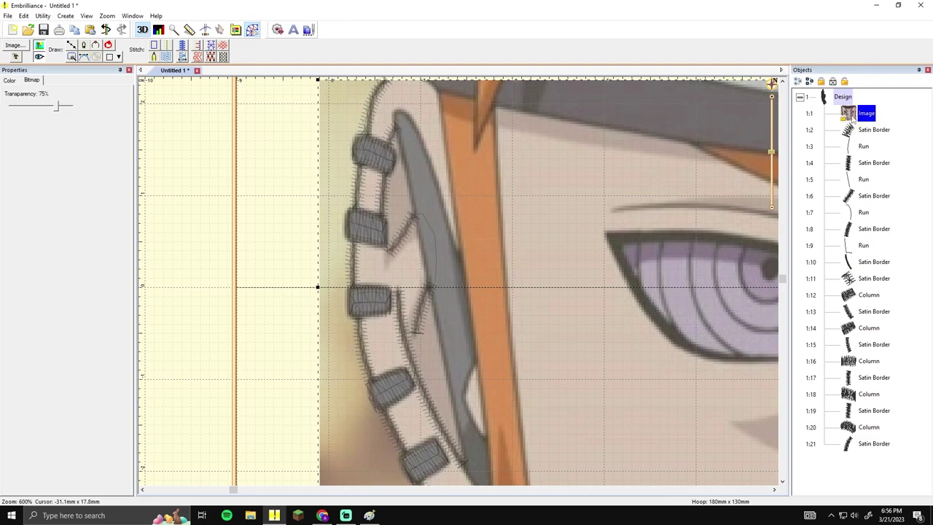
Step: Inspect the reordered ear stitching up close and together with the rest of the face
drag(620, 161, 579, 143)
scroll(588, 148, down, 2)
click(589, 149)
scroll(554, 152, up, 2)
scroll(446, 156, down, 2)
scroll(390, 212, up, 2)
click(338, 269)
click(384, 282)
scroll(393, 278, down, 2)
scroll(372, 349, up, 2)
Step: Trace the dark grey inner ear from its lower tip up the ear-side edge and over its top with curve points
click(71, 45)
click(407, 340)
click(71, 45)
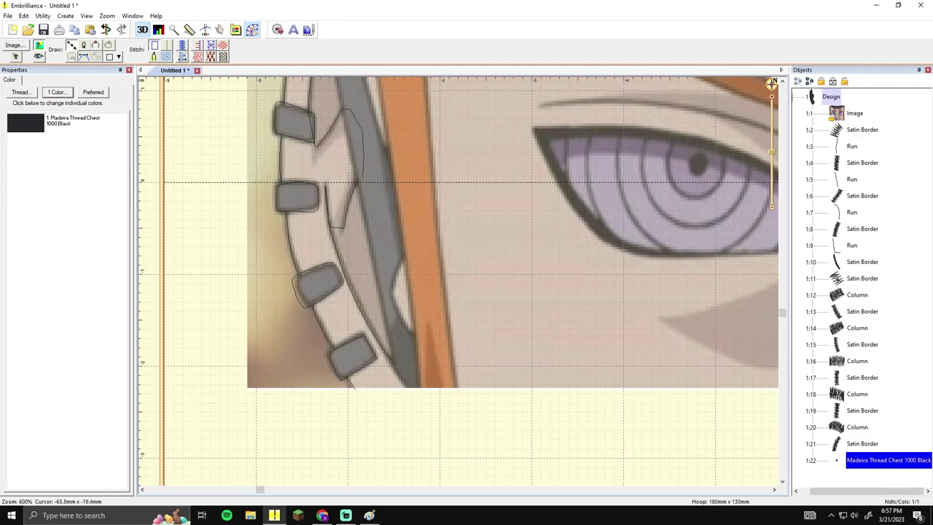
click(387, 360)
scroll(412, 386, down, 2)
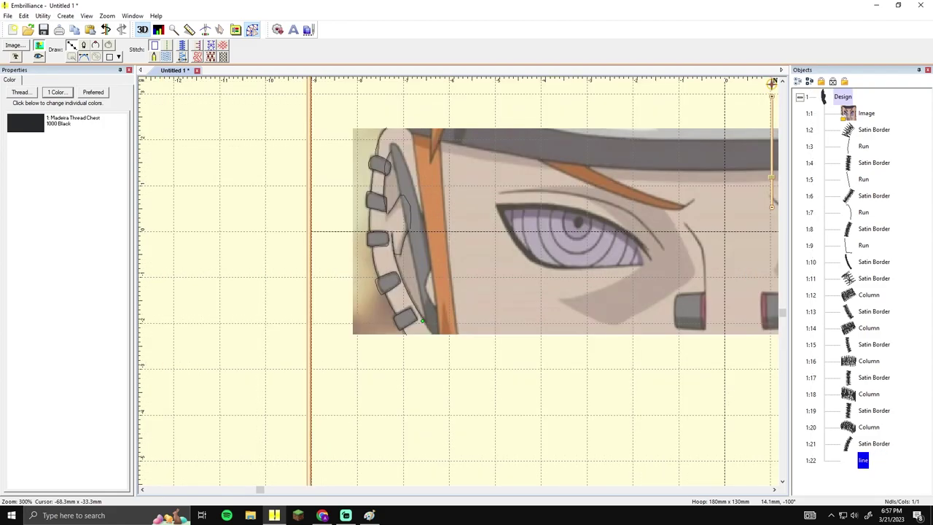
key(plus)
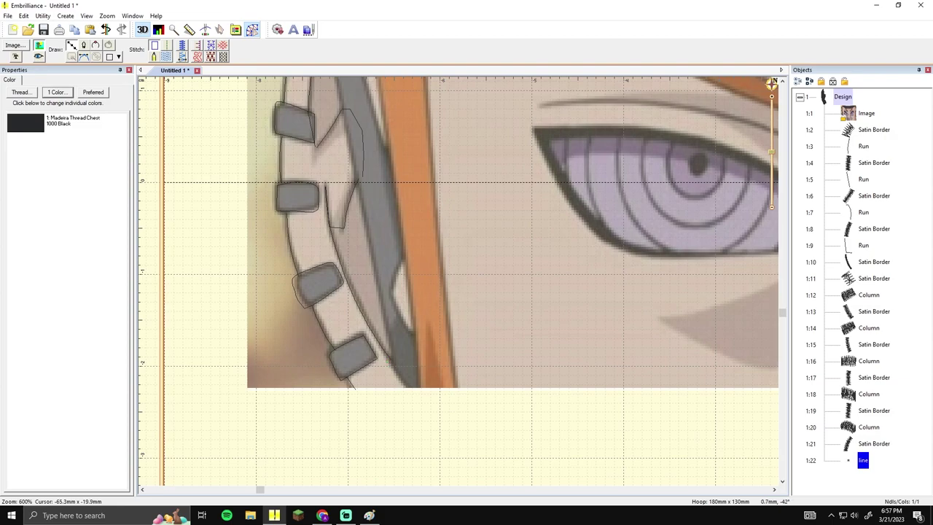
click(386, 316)
click(370, 235)
drag(357, 189, 377, 250)
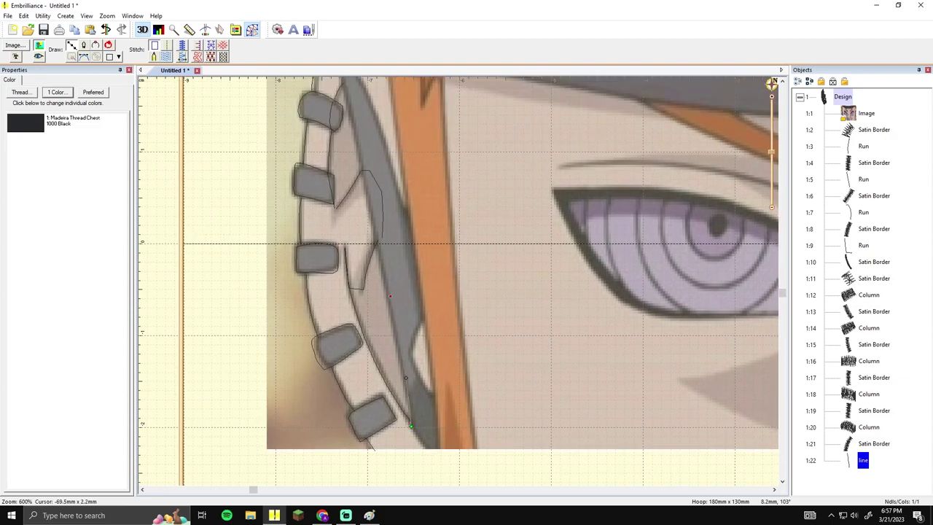
click(390, 295)
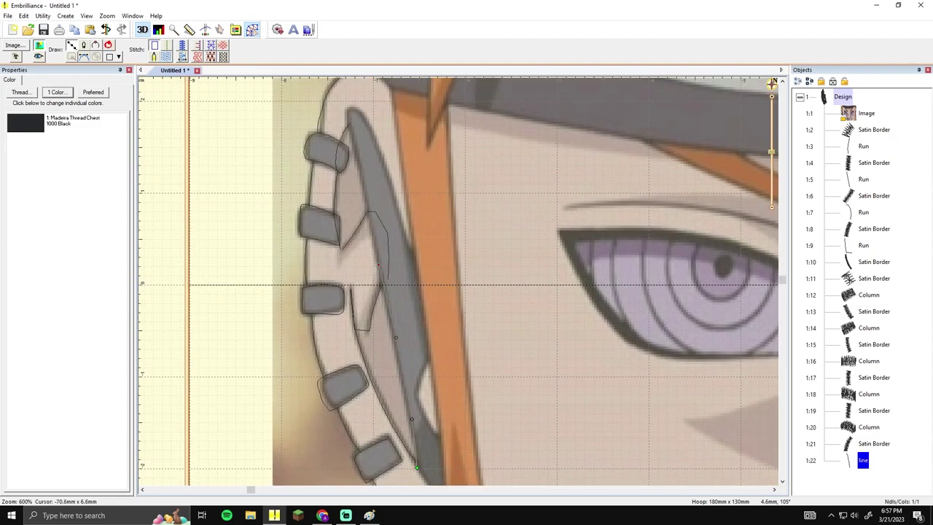
click(369, 202)
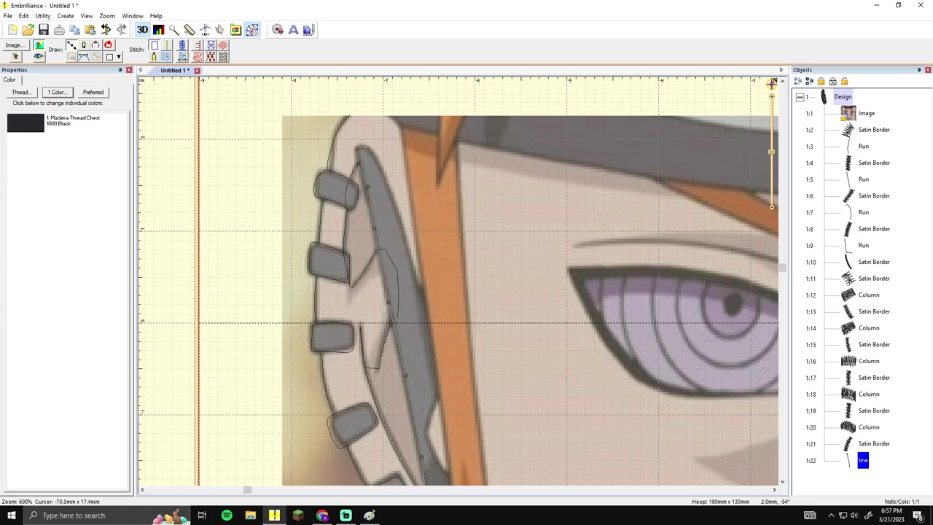
click(392, 204)
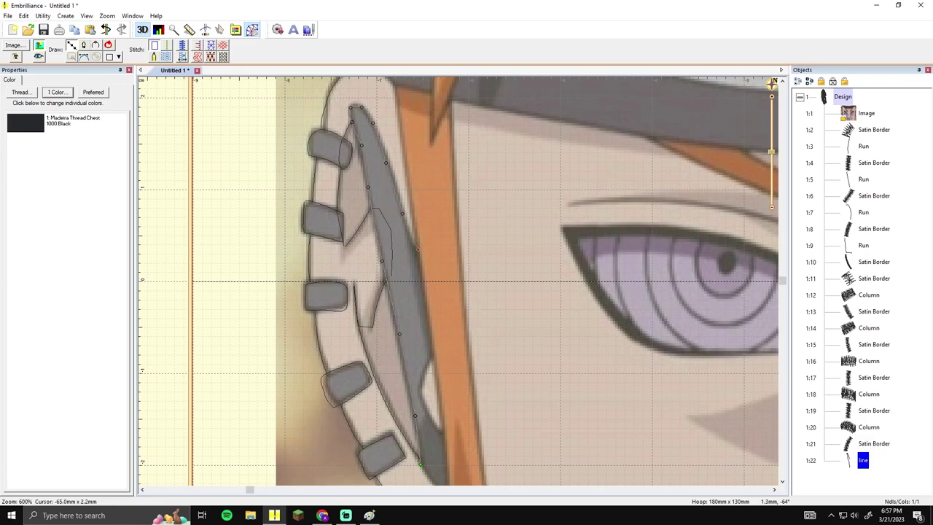
Step: Continue the outline down along the orange hair to the image's lower edge and close it at the starting point
drag(421, 257, 404, 179)
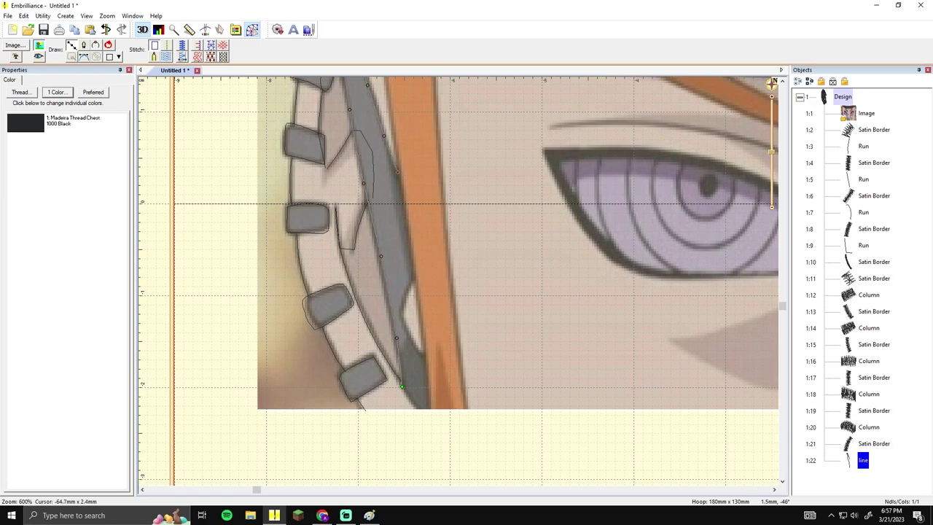
click(415, 224)
drag(420, 261, 417, 224)
click(418, 232)
drag(420, 258, 417, 222)
click(421, 237)
drag(425, 274, 420, 232)
click(421, 233)
drag(422, 291, 425, 268)
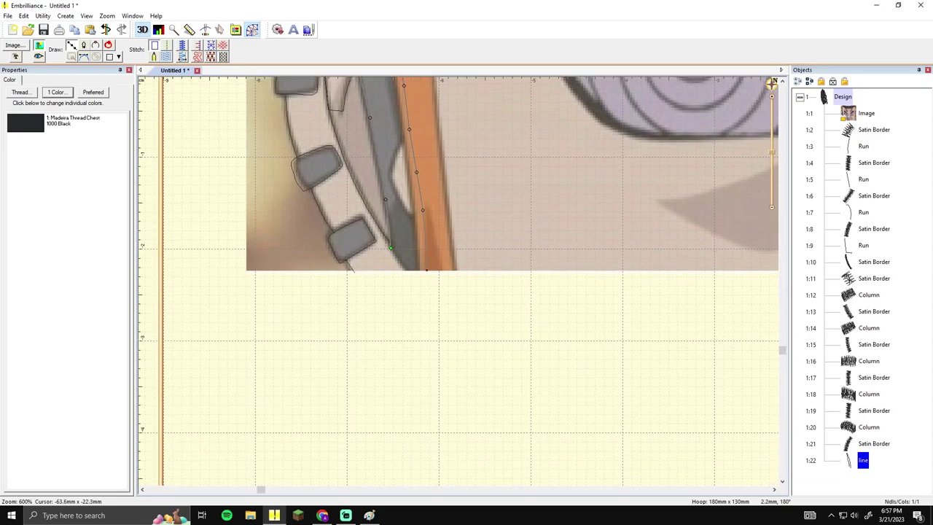
click(392, 248)
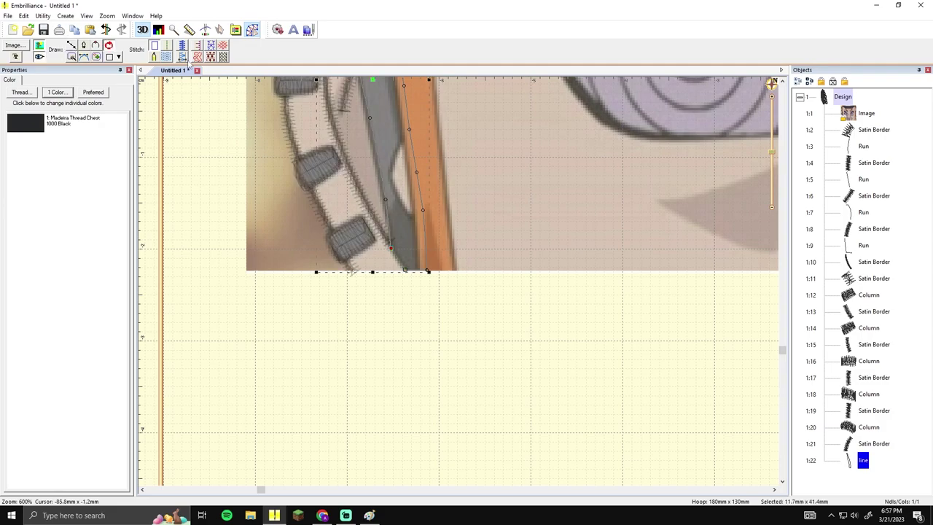
Step: Turn the closed inner-ear outline into a fill stitch and check it against the face
click(167, 57)
click(192, 142)
scroll(348, 150, down, 2)
scroll(380, 211, up, 1)
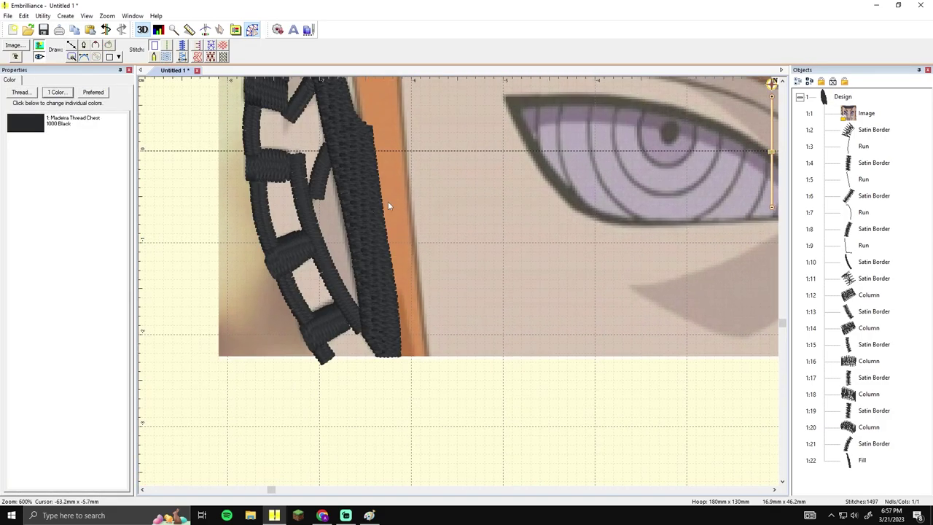
scroll(416, 193, down, 1)
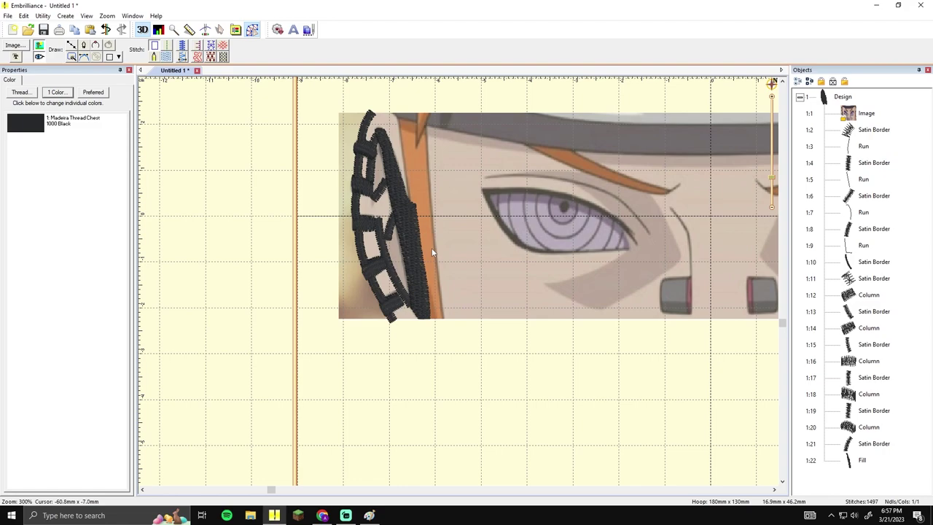
scroll(432, 247, up, 1)
Step: Examine the satin borders and connecting runs around the new inner-ear fill one by one in stitching order
click(299, 100)
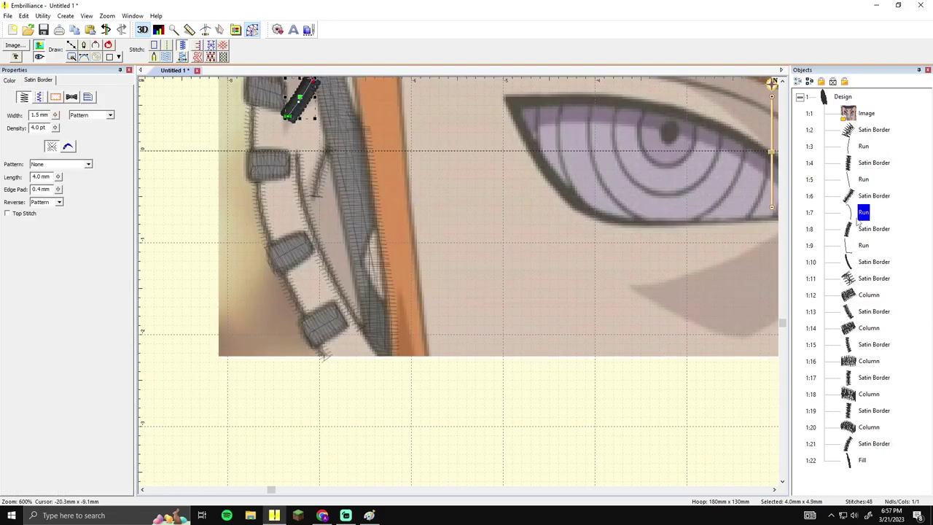
key(Tab)
click(852, 249)
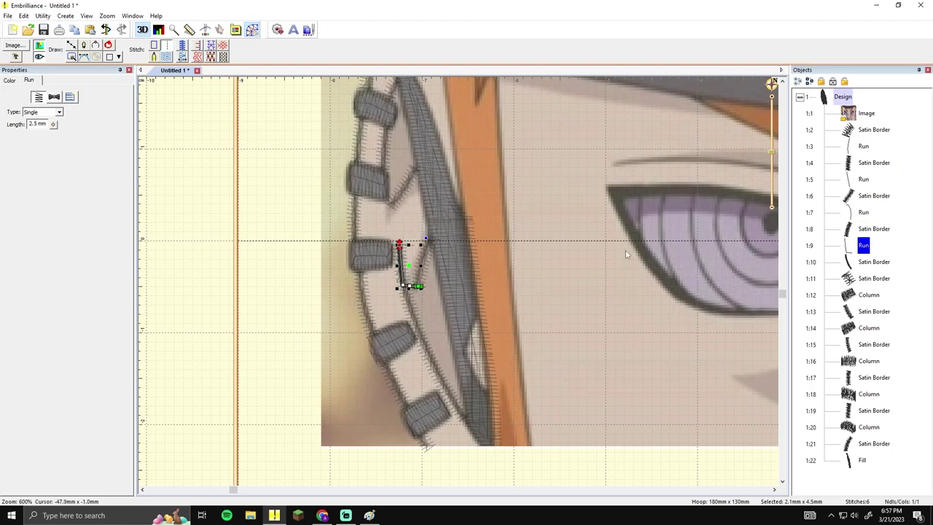
click(571, 279)
scroll(570, 278, down, 1)
scroll(518, 267, up, 2)
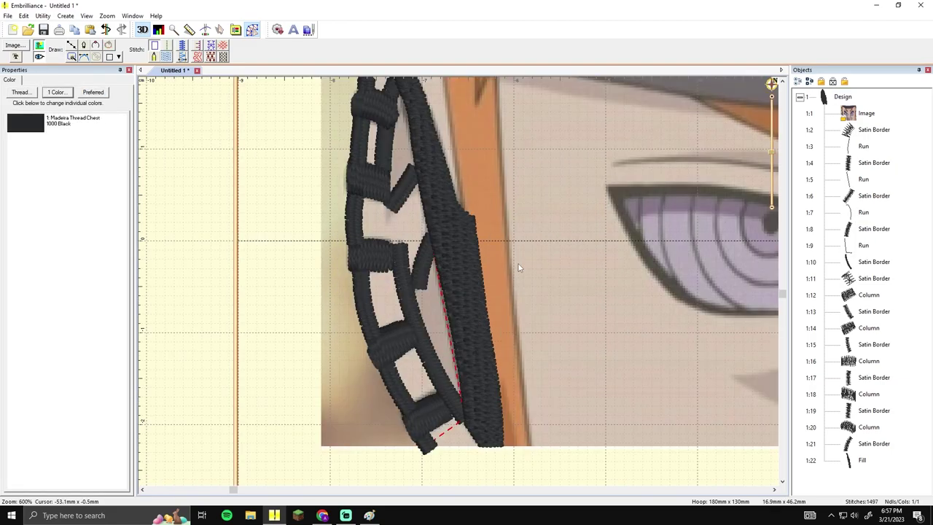
scroll(487, 276, down, 2)
scroll(492, 275, up, 1)
drag(503, 239, 525, 305)
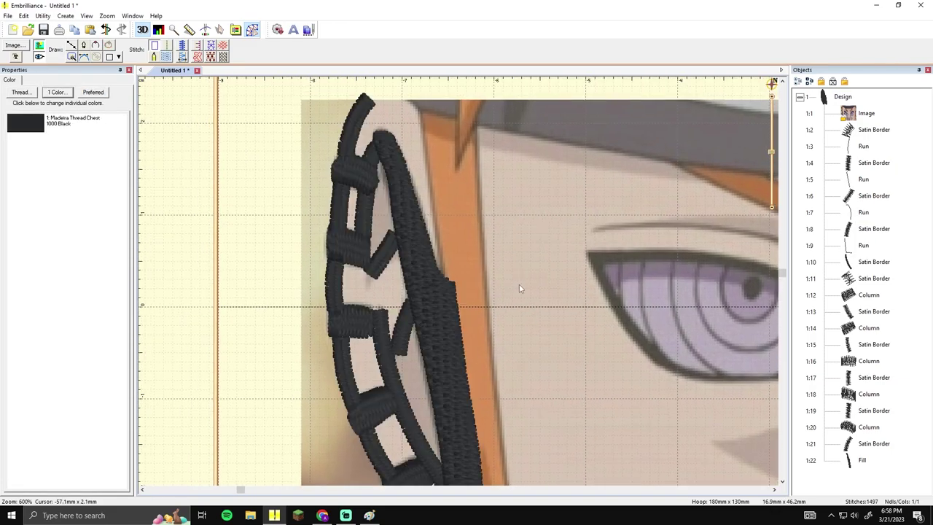
click(853, 131)
click(852, 148)
click(851, 230)
click(852, 247)
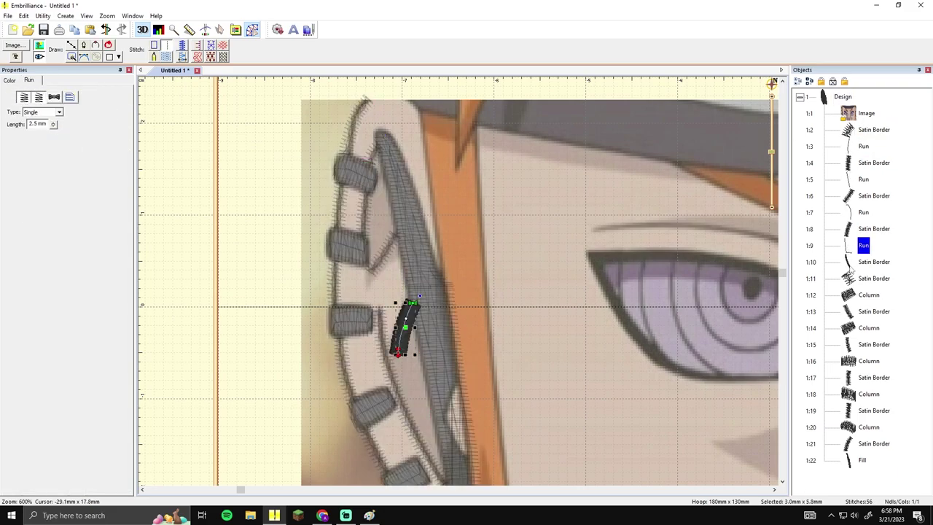
click(853, 264)
click(853, 279)
drag(672, 267, 646, 239)
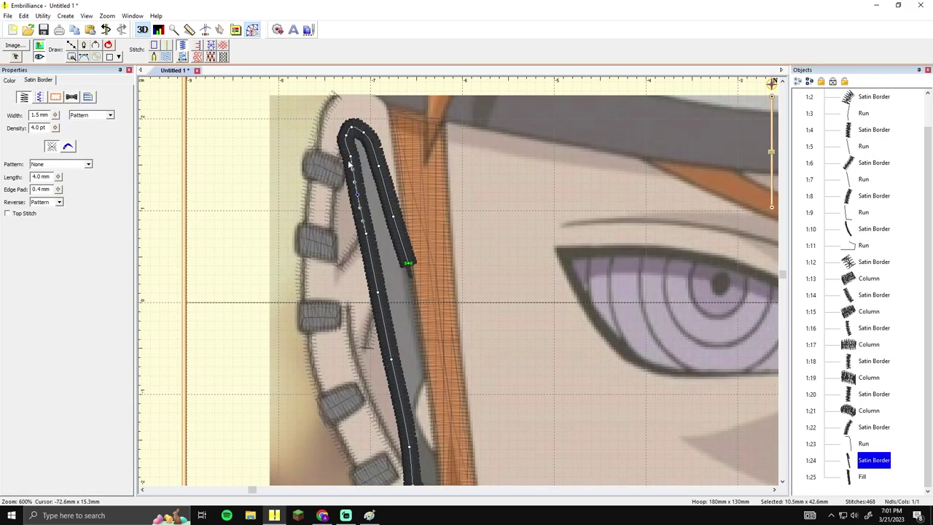
Step: Hide the background image and examine the ear and hair stitching on its own in the hoop
key(space)
key(space)
key(space)
click(500, 179)
scroll(484, 230, down, 3)
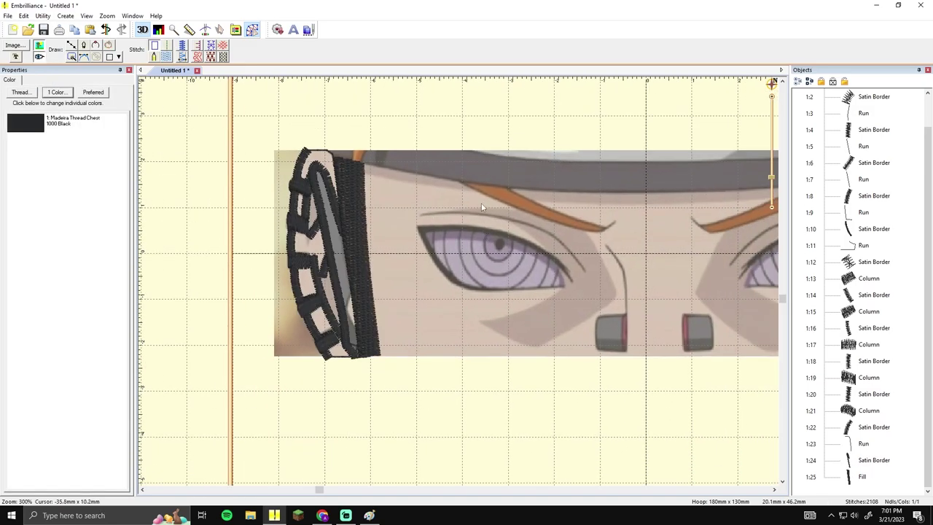
click(38, 46)
drag(504, 210, 439, 217)
scroll(440, 214, down, 2)
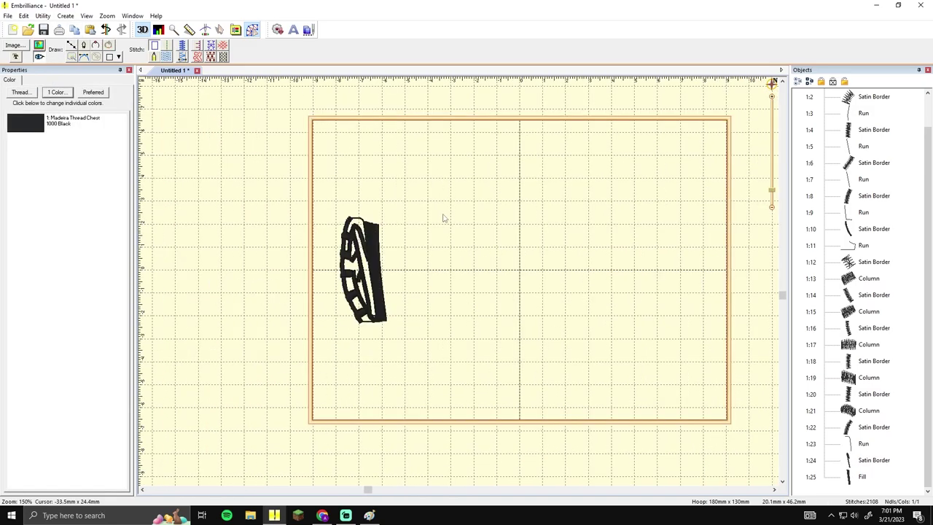
scroll(439, 211, up, 2)
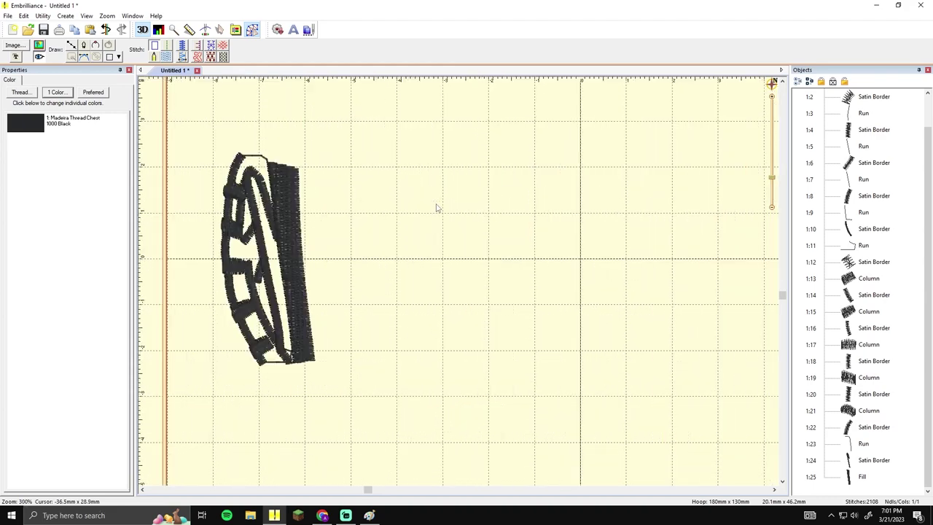
drag(421, 221, 450, 223)
Step: Try a winding S-shaped run stitch made of curve points in the empty area beside the ear, and delete it
click(71, 45)
click(411, 170)
click(410, 201)
click(420, 227)
click(443, 257)
click(484, 281)
click(501, 312)
click(452, 338)
click(406, 344)
click(424, 382)
click(490, 380)
click(560, 326)
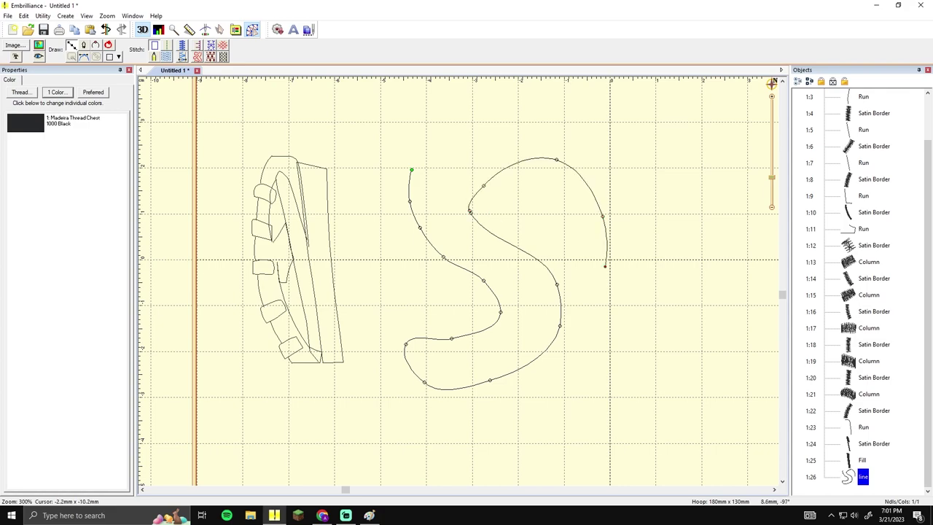
drag(605, 266, 608, 361)
drag(544, 148, 420, 144)
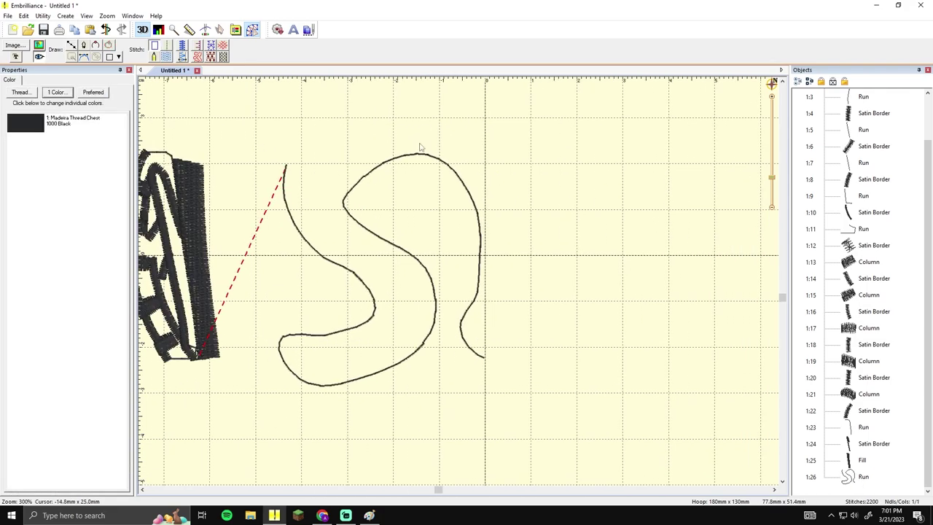
click(432, 161)
key(Delete)
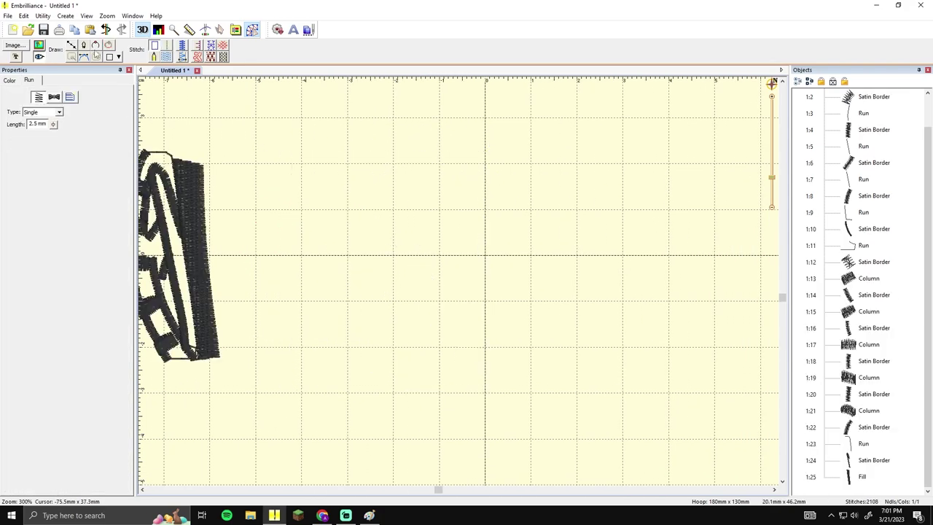
Step: Try an open line of straight segments in the empty area beside the ear, and delete it
click(444, 198)
click(433, 233)
click(358, 244)
click(355, 268)
click(442, 300)
click(499, 282)
click(497, 228)
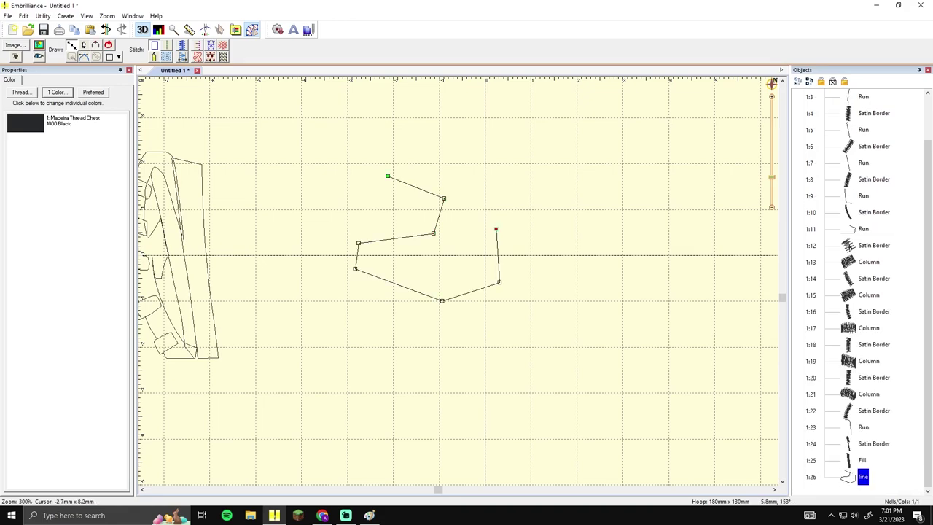
key(Delete)
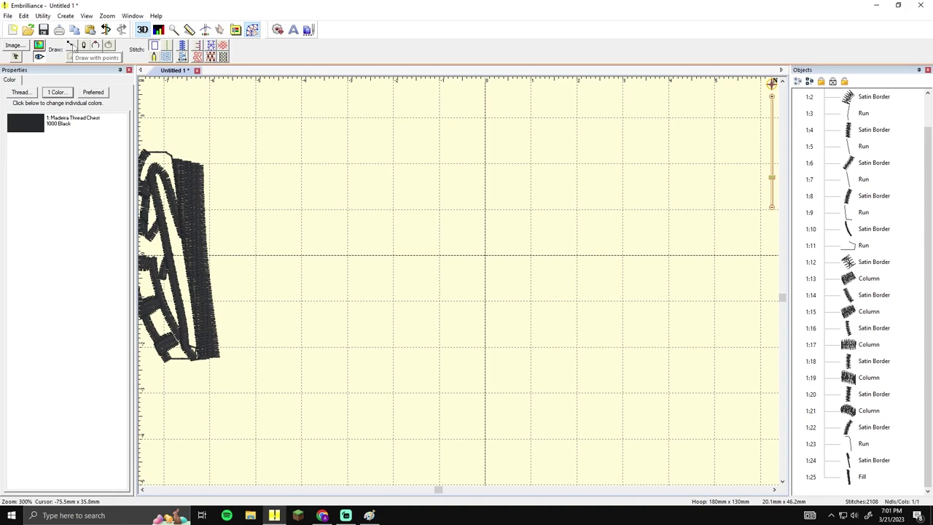
Step: Draw a short open zigzag line with points in the empty area beside the ear
click(72, 45)
click(417, 186)
click(443, 208)
click(450, 235)
click(426, 269)
click(474, 288)
double_click(383, 302)
click(367, 206)
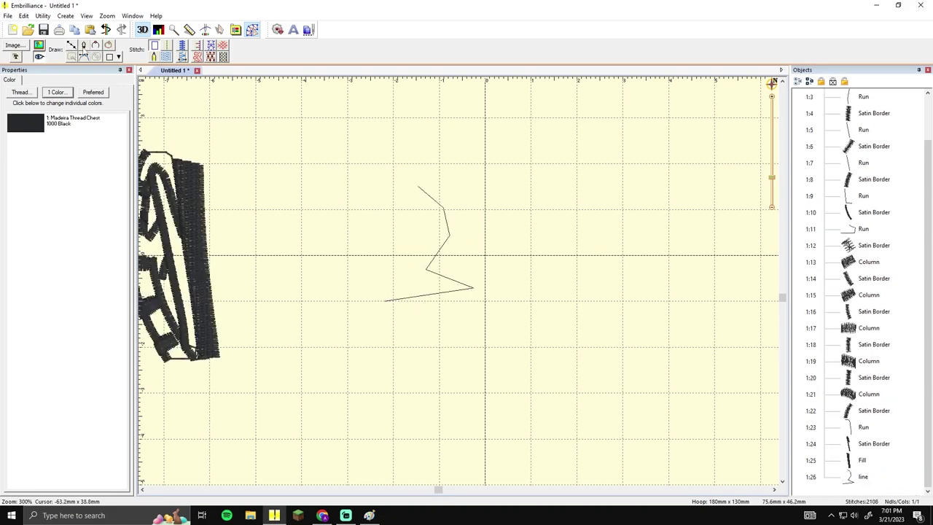
Step: Try a fill-stitched rectangle about 45 by 34 mm around the zigzag line, and undo the test shapes
click(109, 57)
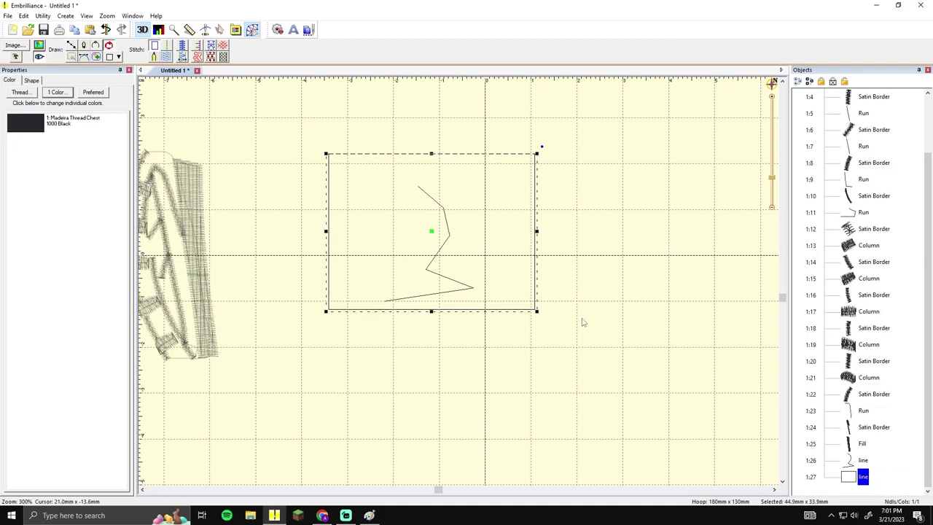
click(463, 237)
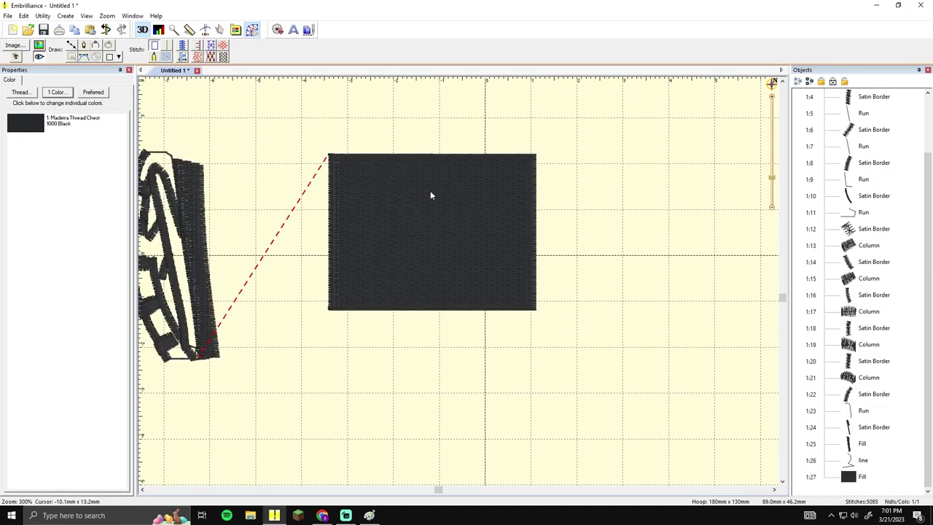
key(ctrl+z)
key(ctrl+z)
Step: Examine the stitches and connecting runs at the ear's lower end up close, with the 3D rendering turned off
drag(400, 214, 524, 172)
scroll(429, 240, up, 2)
drag(509, 225, 607, 225)
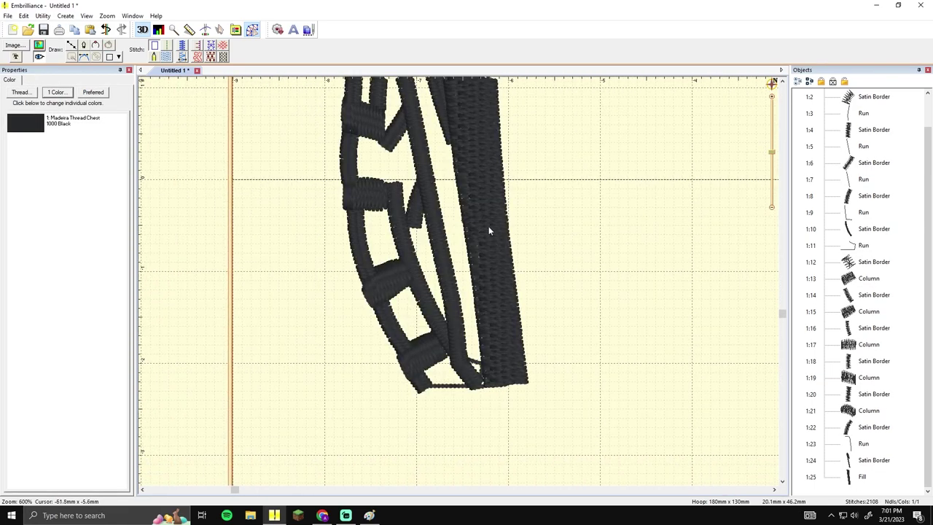
drag(571, 299, 524, 257)
drag(429, 328, 452, 305)
click(446, 303)
scroll(456, 284, up, 2)
click(558, 266)
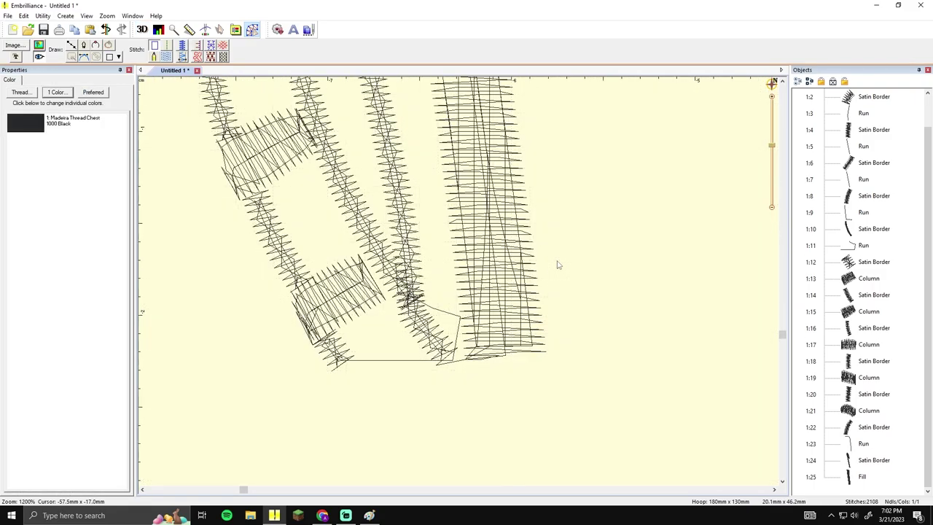
Step: Reshape the run stitch at the ear's lower end by moving its bend point beneath the inner ear's satin border
click(439, 315)
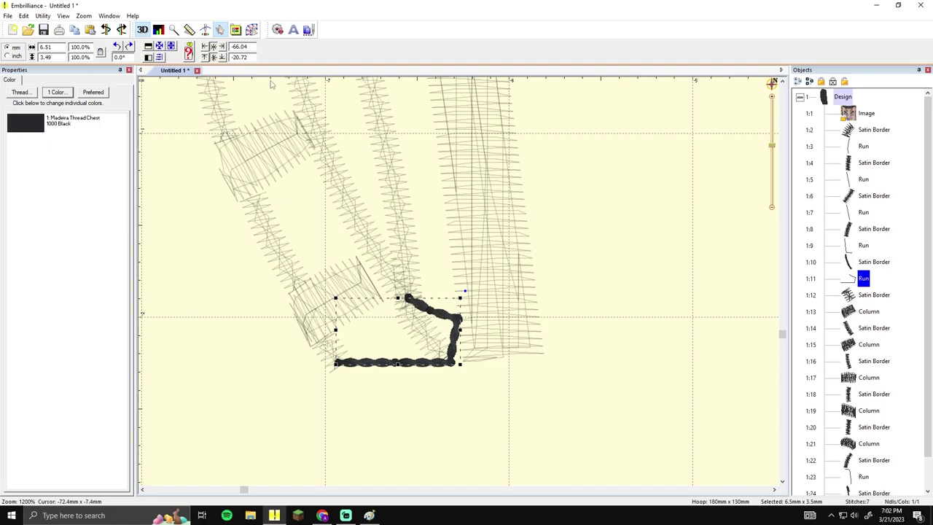
click(252, 30)
drag(429, 311, 434, 341)
click(589, 287)
scroll(590, 285, down, 1)
scroll(456, 365, up, 1)
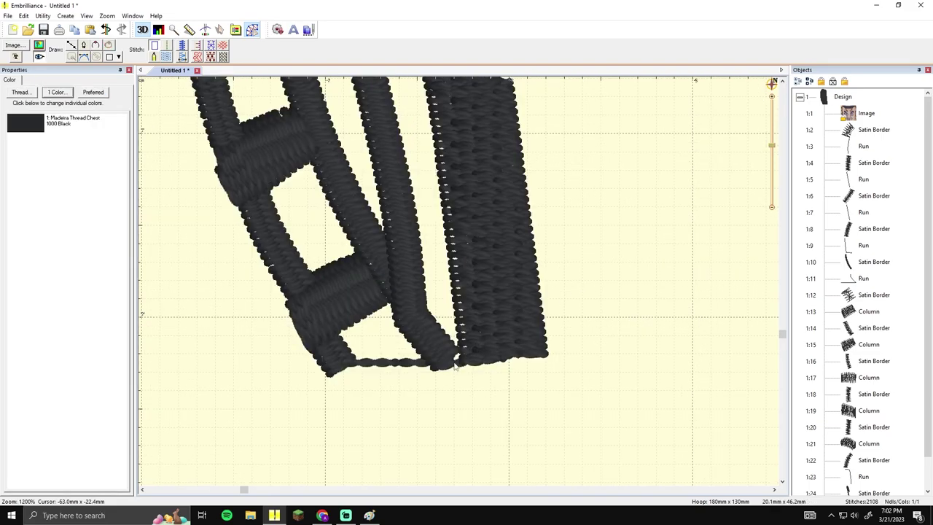
Step: Inspect the whole ear and hair stitching and show the background image behind it again
scroll(454, 367, down, 5)
scroll(406, 309, up, 2)
scroll(405, 308, down, 2)
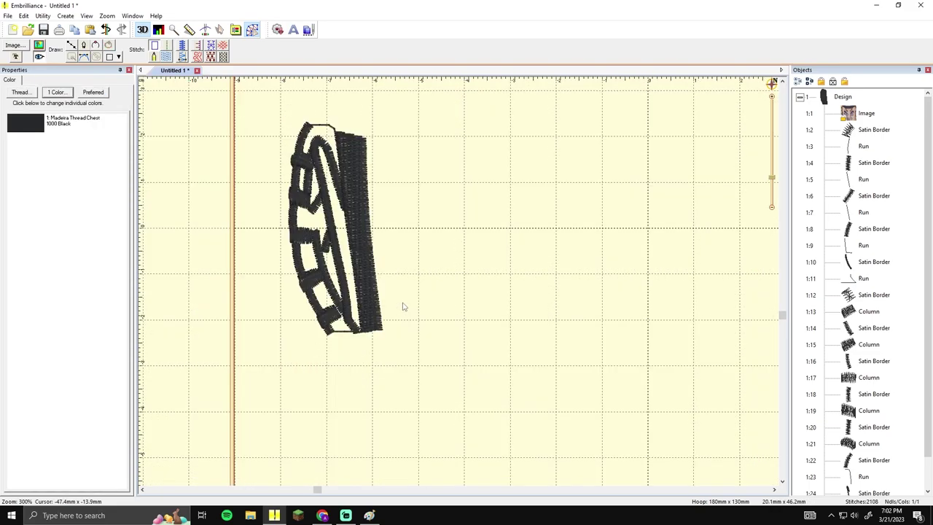
scroll(354, 312, up, 1)
scroll(423, 179, up, 2)
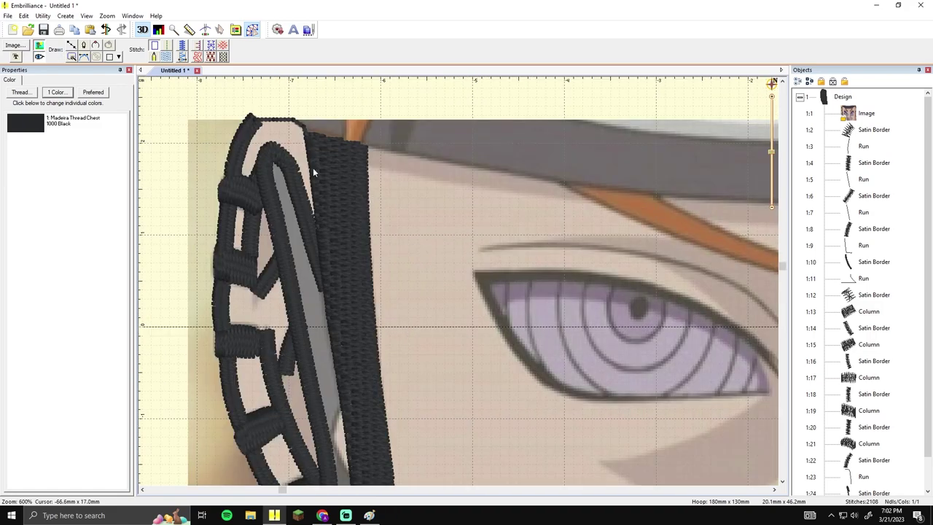
Step: Reshape the run stitch between the ear's top and the hair fill by moving its point near the fill's upper corner
drag(314, 121, 547, 330)
click(410, 219)
click(406, 188)
click(388, 202)
scroll(390, 204, up, 2)
scroll(413, 214, down, 1)
scroll(515, 300, up, 1)
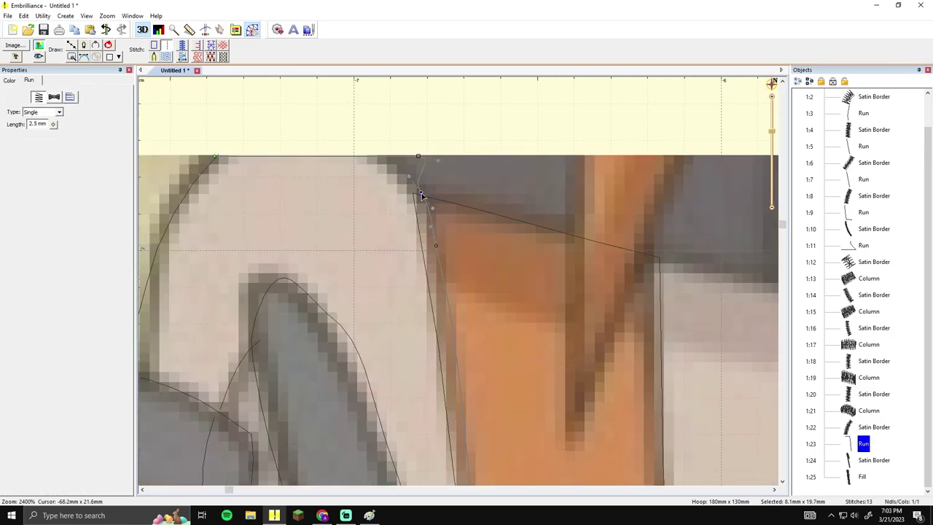
click(517, 154)
scroll(518, 156, down, 2)
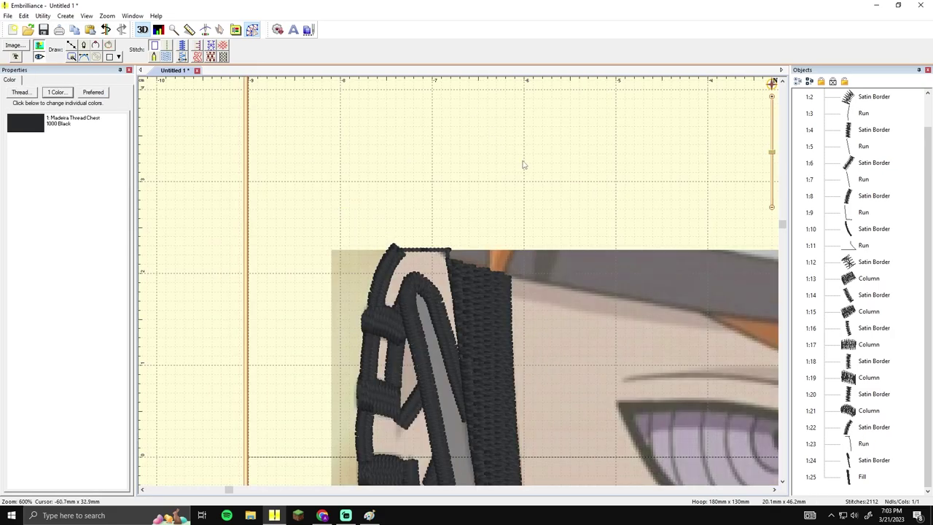
Step: Move the hair fill's stitching end point to its upper corner beside the ear
drag(545, 203, 519, 167)
scroll(519, 168, down, 1)
scroll(526, 243, up, 1)
drag(526, 243, 448, 138)
drag(525, 262, 501, 212)
scroll(439, 257, down, 1)
drag(438, 257, 453, 201)
click(397, 237)
drag(393, 342, 398, 146)
click(507, 183)
drag(502, 184, 550, 284)
click(445, 255)
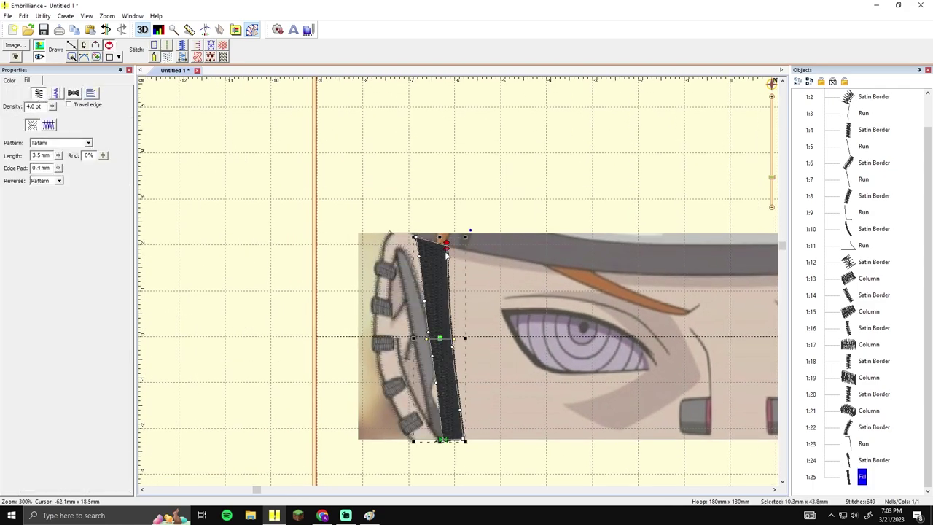
drag(447, 246, 417, 236)
click(467, 207)
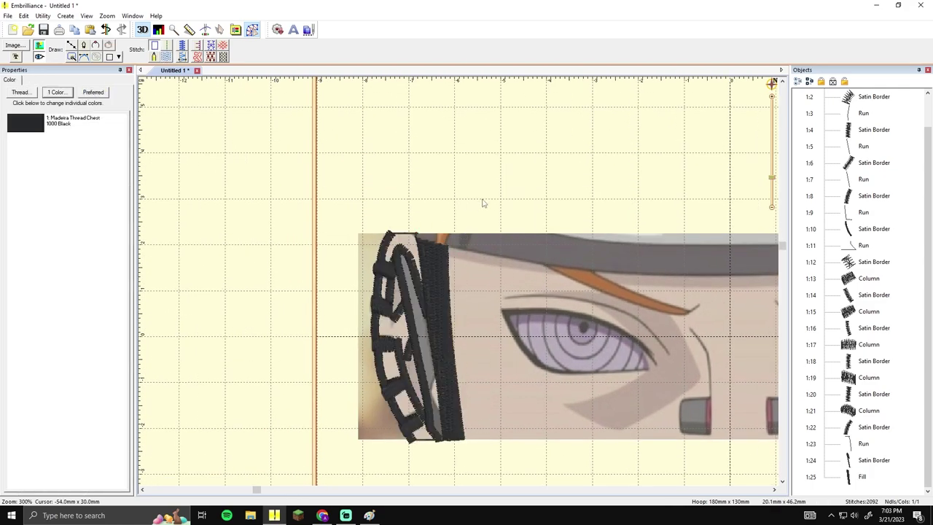
Step: Draw a short line about 1.2 by 0.8 mm at the hair fill's upper ear-side corner and make it a run stitch
drag(524, 207, 429, 158)
drag(458, 195, 562, 277)
drag(520, 230, 328, 172)
drag(395, 181, 342, 171)
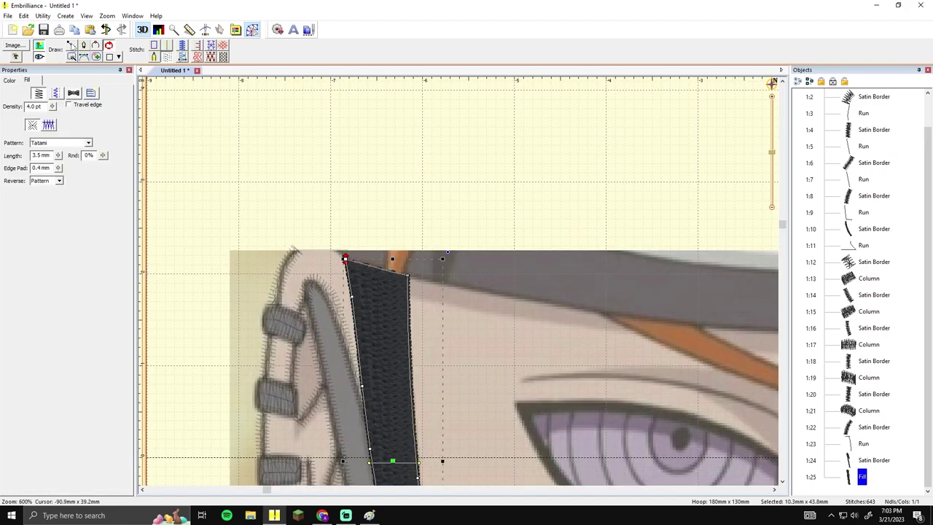
click(72, 45)
click(348, 260)
click(338, 252)
key(Return)
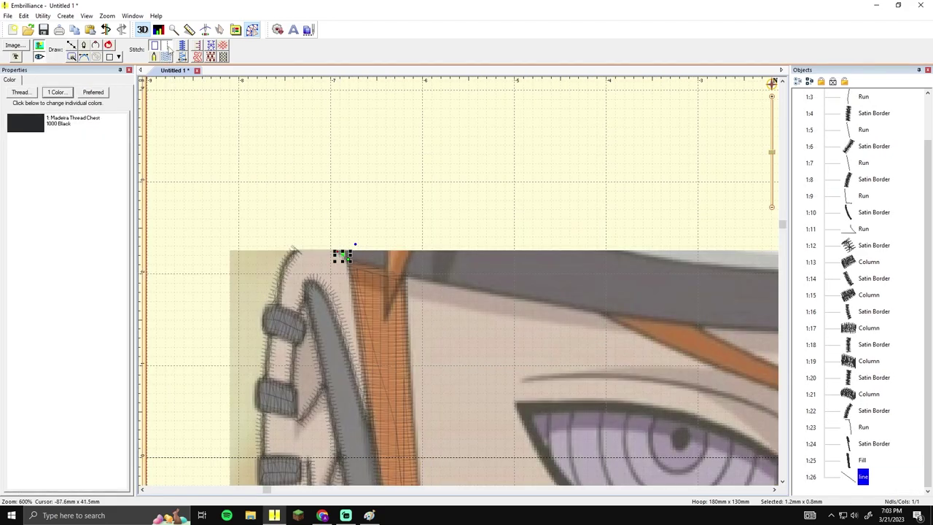
click(167, 46)
Step: Start a line from the short run along the headband's lower edge, taking back the misplaced points beyond the fill's corner
click(72, 46)
click(336, 251)
click(348, 260)
click(393, 272)
drag(496, 289, 303, 253)
click(317, 257)
click(488, 282)
drag(187, 232, 253, 242)
key(BackSpace)
key(BackSpace)
key(BackSpace)
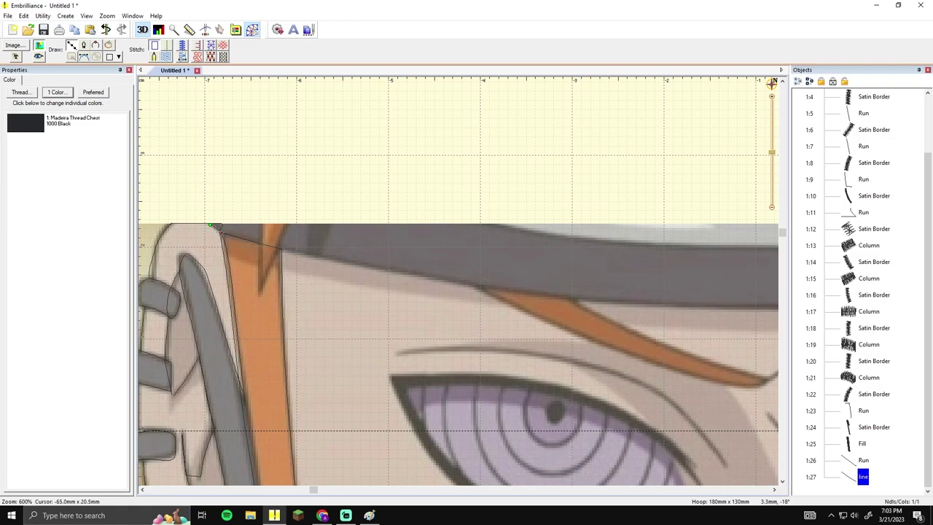
Step: Trace the headband's lower edge point by point across to the opposite ear, finishing a line about 142 by 9 mm overall
click(248, 244)
click(493, 288)
drag(637, 299, 363, 278)
click(372, 283)
drag(474, 274, 263, 274)
click(352, 286)
scroll(355, 273, down, 3)
scroll(408, 284, up, 1)
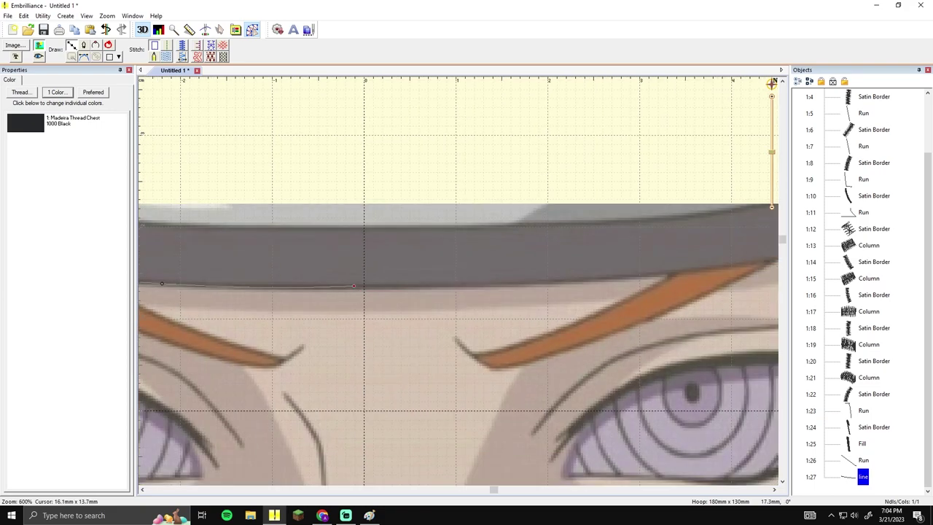
click(513, 285)
drag(619, 272, 412, 284)
scroll(305, 297, right, 2)
scroll(305, 296, up, 1)
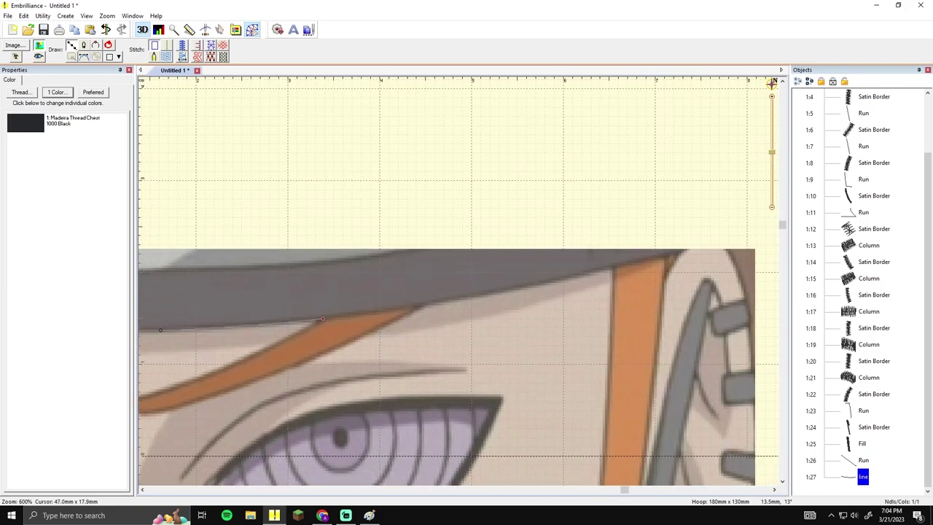
scroll(457, 282, down, 2)
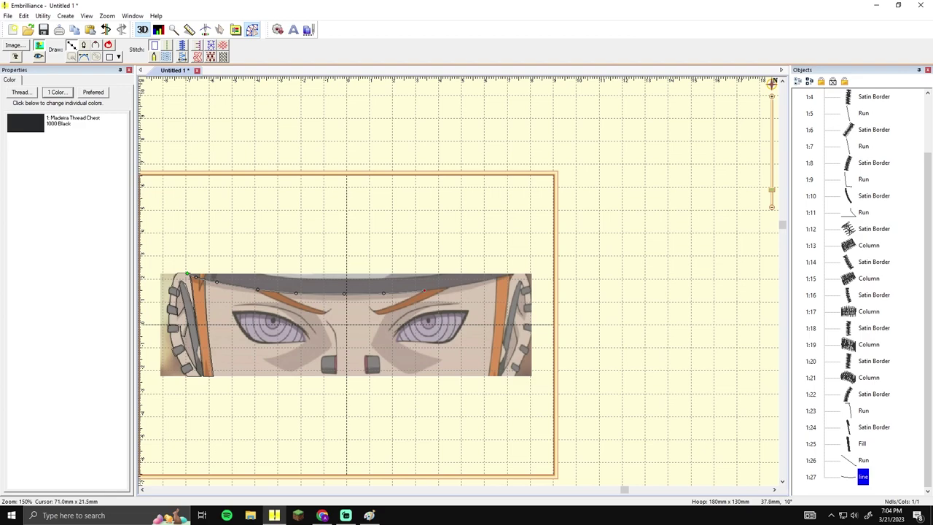
scroll(458, 283, up, 1)
drag(449, 280, 356, 248)
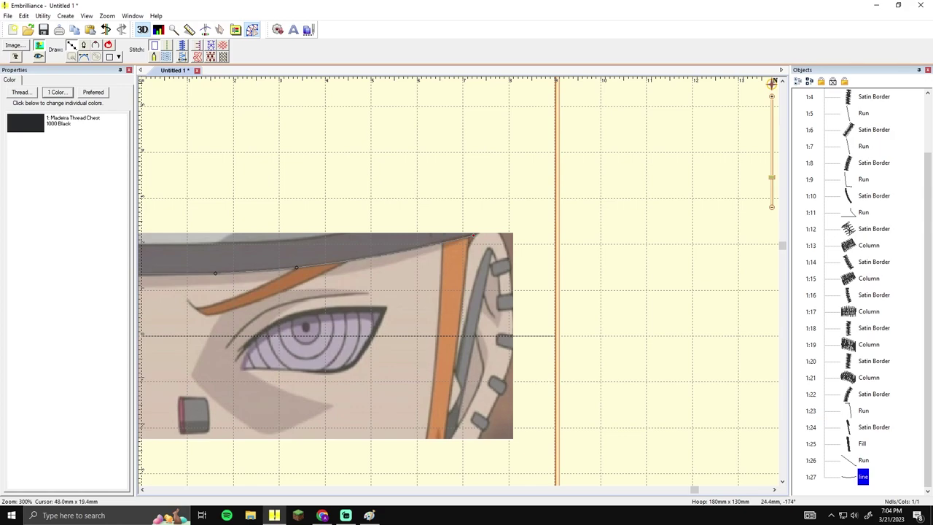
key(Return)
Step: Compare the stitched ear and hair with the unstitched opposite ear, and check the design with the background image hidden and shown
drag(248, 223, 567, 213)
drag(368, 207, 443, 210)
click(353, 202)
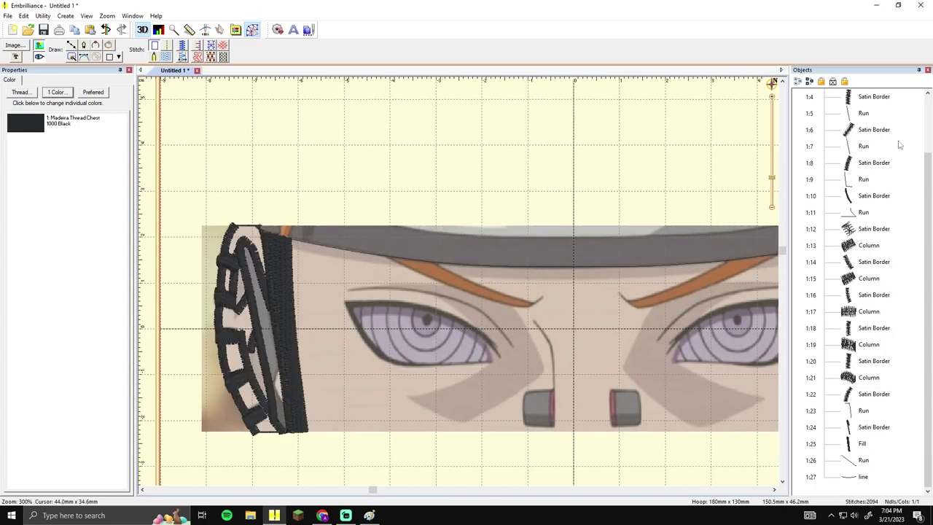
drag(923, 153, 928, 128)
click(641, 171)
drag(602, 168, 328, 130)
drag(435, 142, 657, 171)
drag(585, 187, 435, 160)
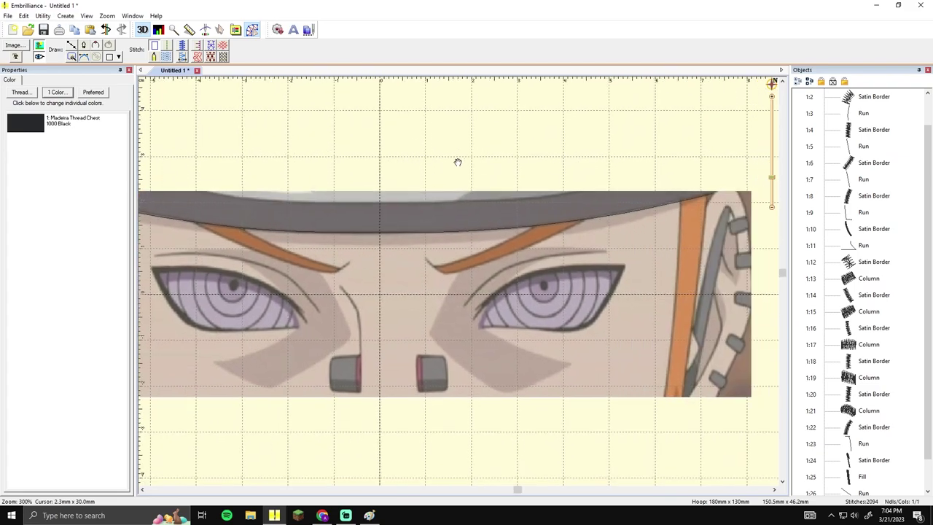
drag(221, 251, 431, 252)
drag(441, 288, 334, 265)
scroll(459, 281, up, 3)
drag(730, 245, 401, 240)
drag(722, 320, 360, 280)
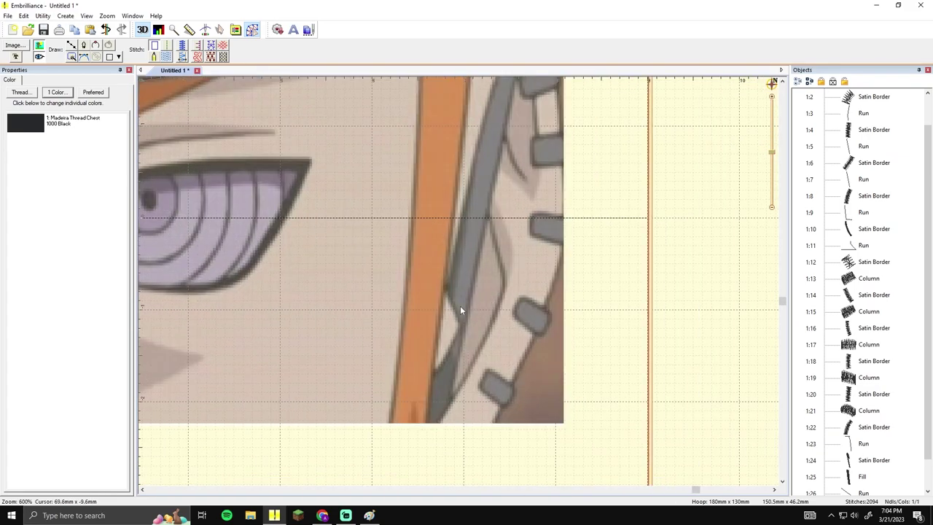
drag(336, 232, 492, 283)
scroll(420, 228, down, 3)
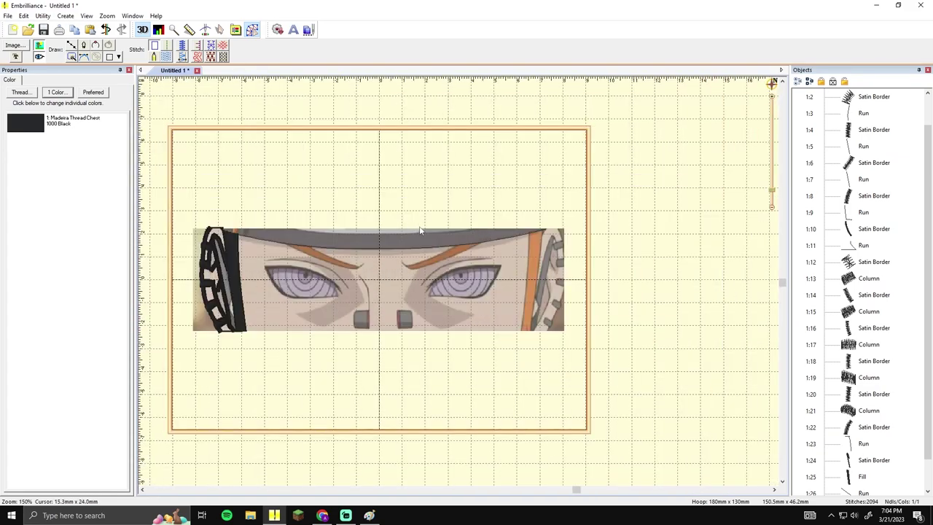
scroll(420, 227, up, 3)
drag(550, 221, 701, 208)
scroll(907, 142, up, 1)
click(875, 130)
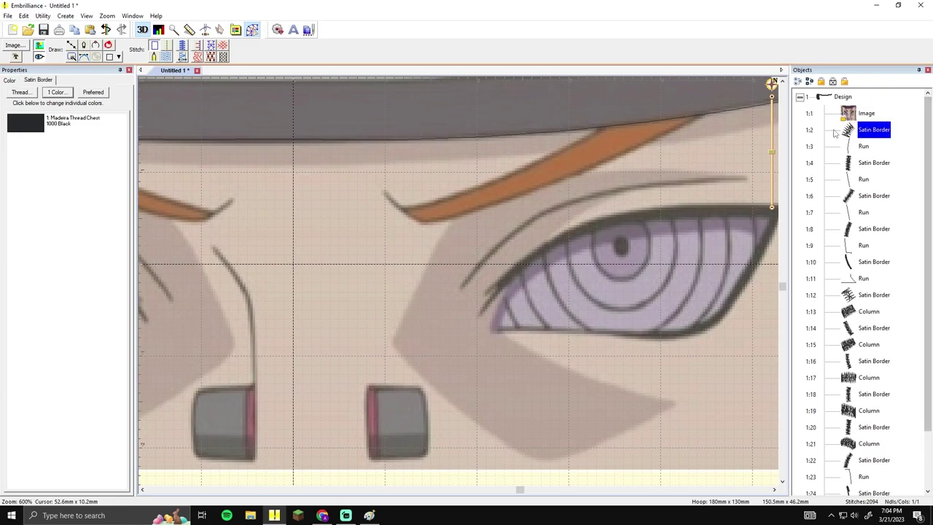
scroll(434, 182, down, 4)
scroll(497, 195, up, 2)
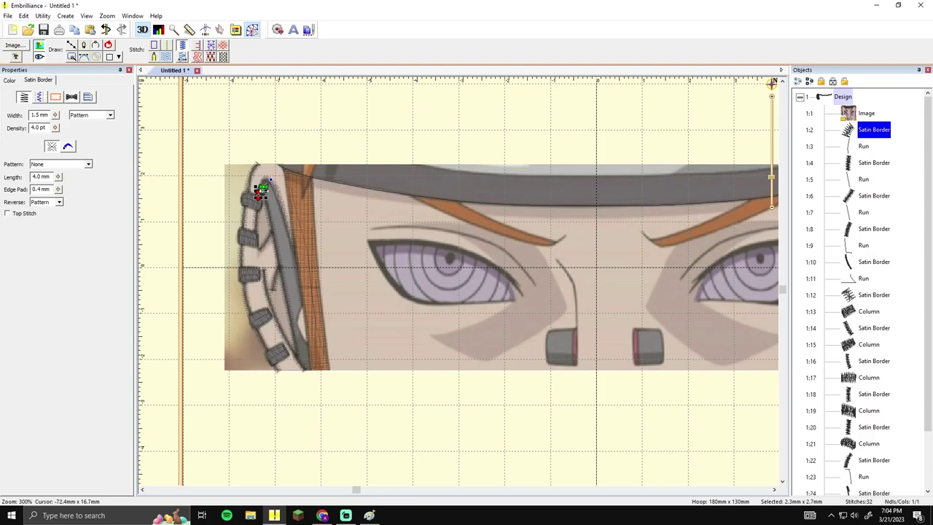
click(347, 139)
click(39, 45)
click(40, 46)
drag(590, 153, 387, 172)
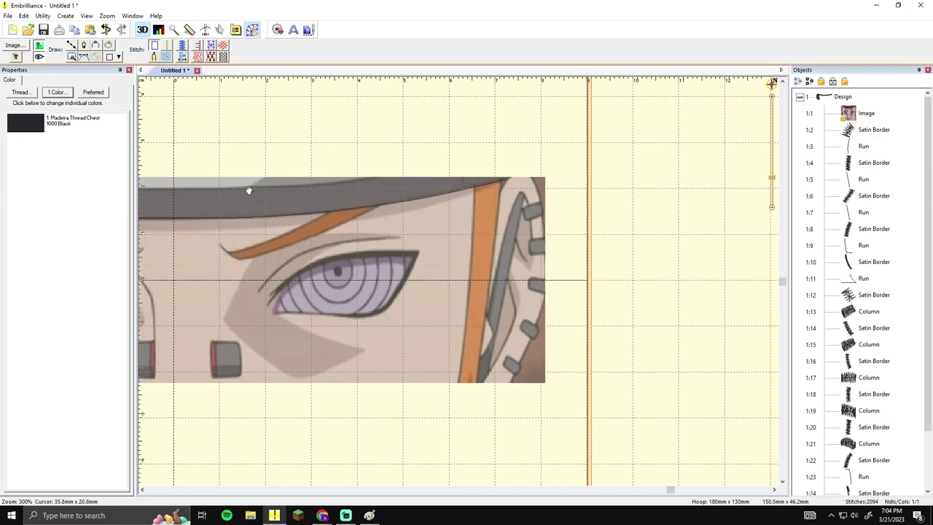
Step: Turn the line along the headband's lower edge into a run stitch
scroll(530, 202, up, 3)
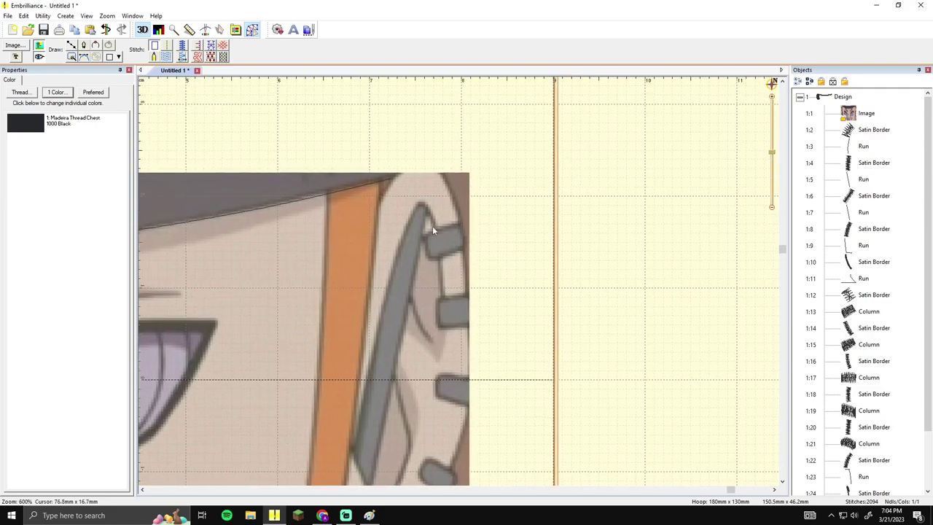
click(397, 182)
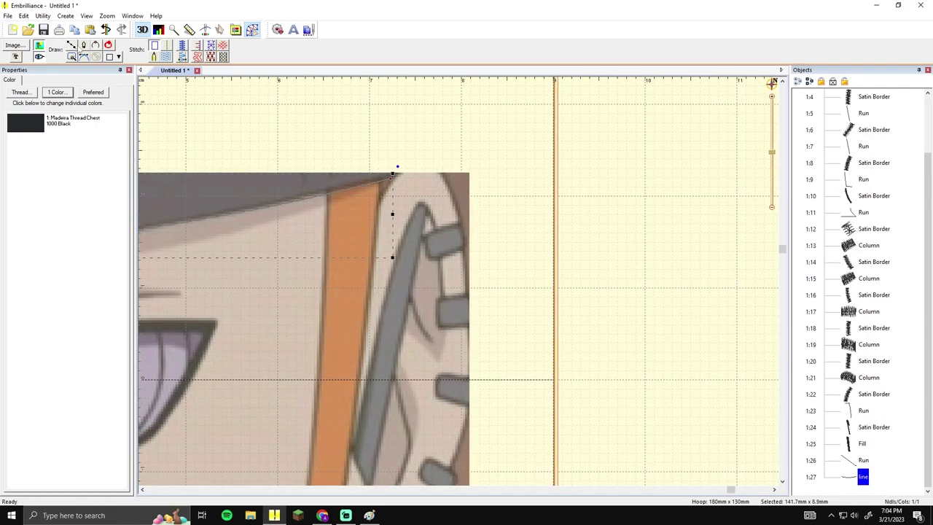
click(167, 45)
Step: Draw a connecting line from the headband run's end across the top of the opposite ear and make it a run stitch
click(71, 45)
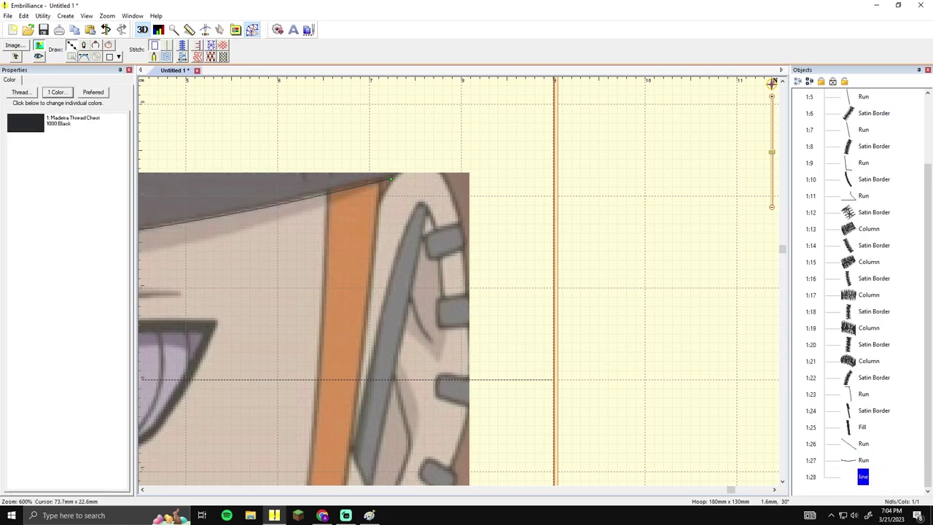
click(403, 173)
click(461, 223)
key(Return)
click(167, 47)
click(350, 118)
Step: Examine individual satin borders of the stitched ear and the matching areas of the opposite ear
scroll(437, 150, down, 3)
drag(447, 153, 595, 115)
drag(927, 167, 927, 99)
click(873, 129)
drag(337, 161, 583, 140)
drag(301, 211, 495, 185)
click(868, 361)
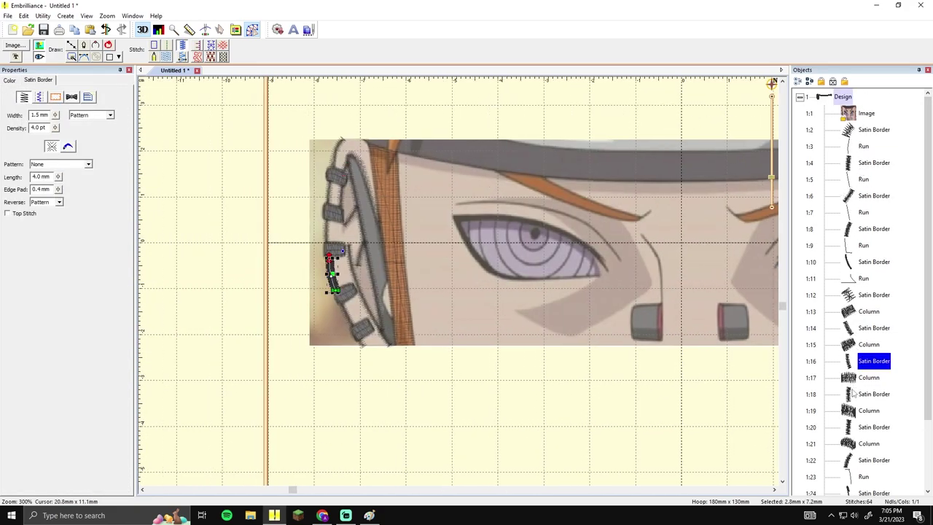
click(868, 394)
drag(678, 274, 320, 259)
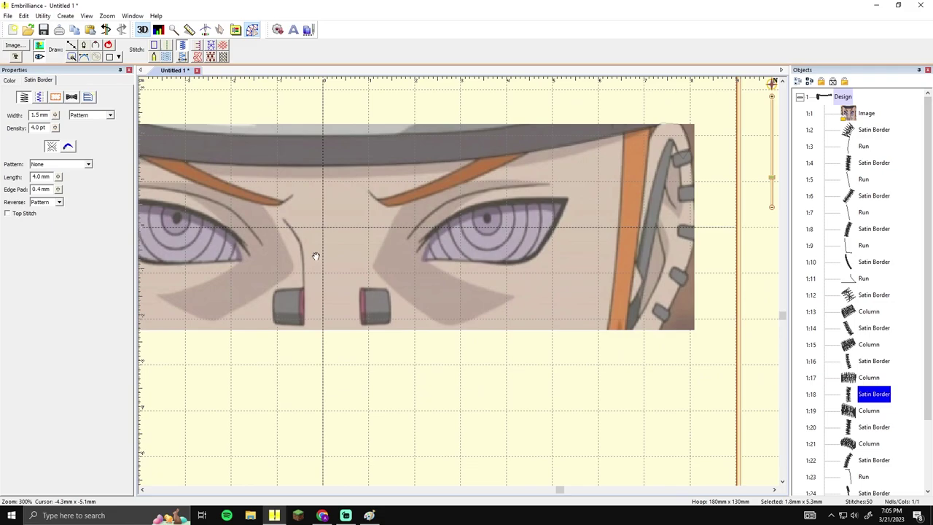
drag(426, 255, 673, 244)
click(452, 379)
drag(546, 334, 577, 336)
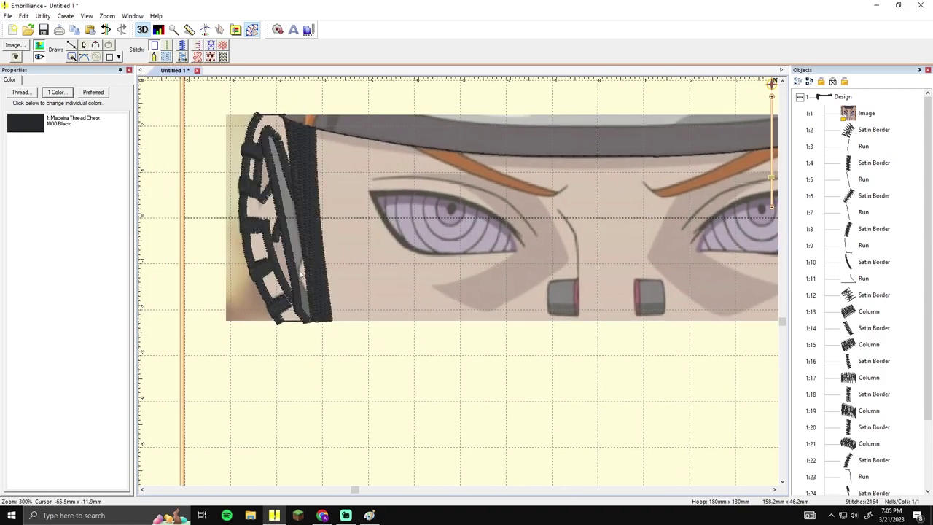
drag(353, 278, 349, 285)
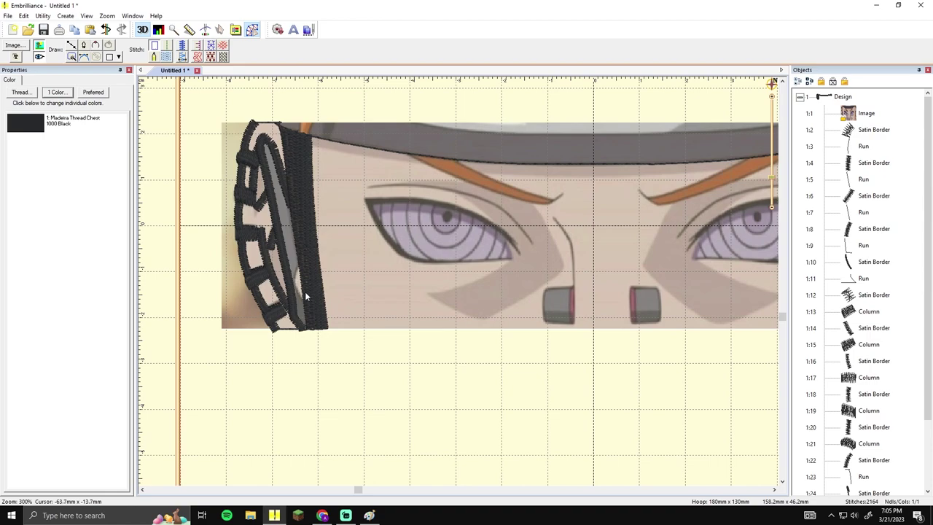
Step: Duplicate all ear and hair stitch objects from the first satin border through the hair fill
click(874, 393)
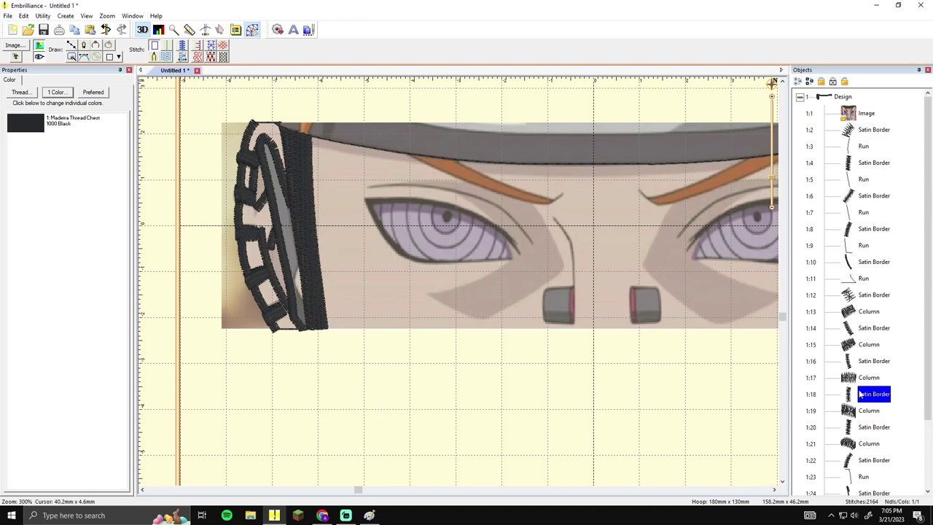
drag(930, 362, 931, 431)
click(850, 379)
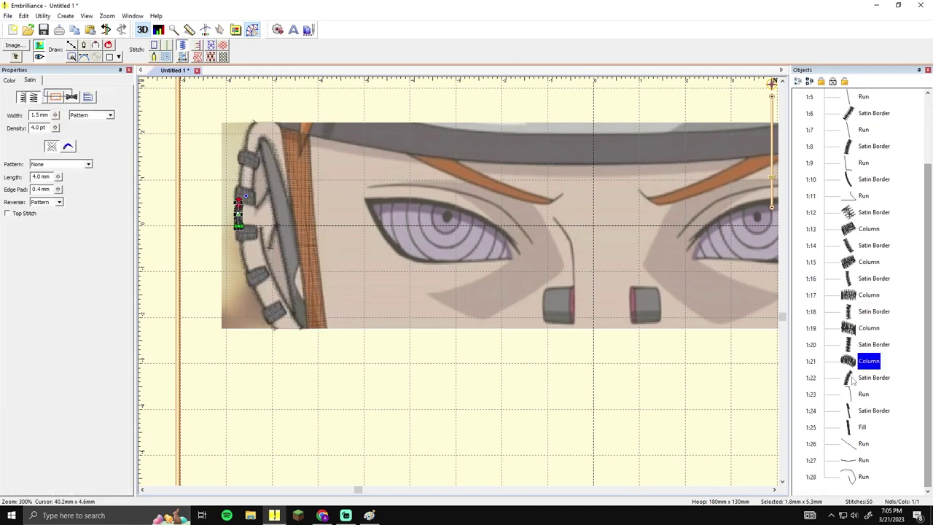
click(850, 410)
click(850, 428)
click(850, 444)
click(850, 427)
drag(930, 382, 923, 295)
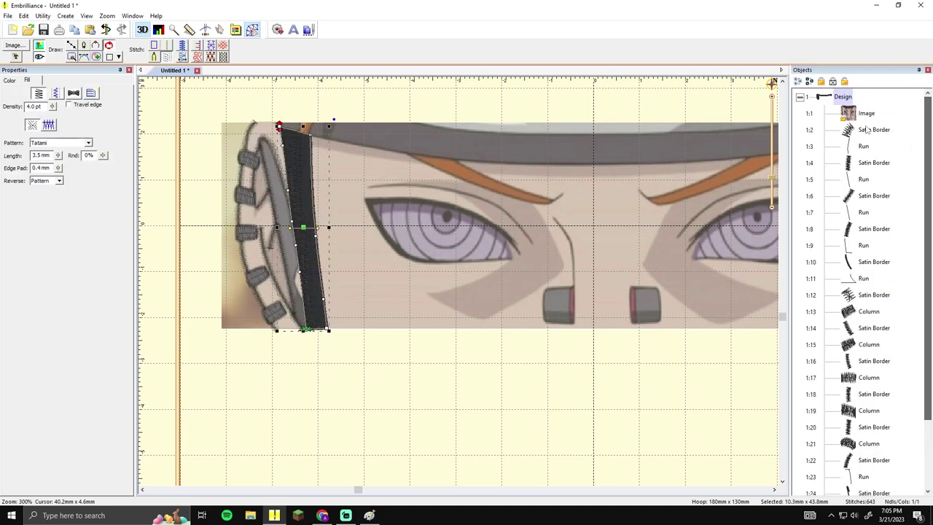
shift+click(865, 128)
key(ctrl+v)
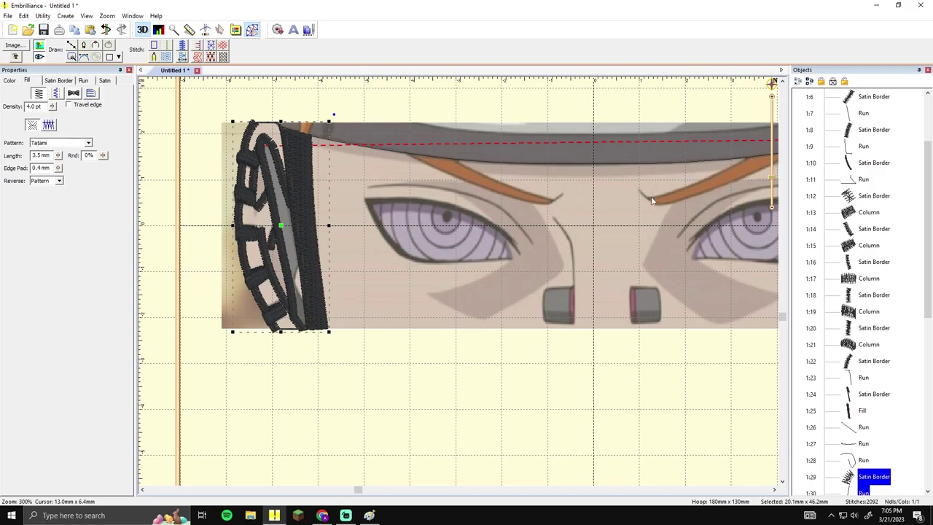
Step: Shift the duplicated ear and hair horizontally across the face to the area of the opposite ear
scroll(651, 206, down, 2)
key(Right)
key(Right)
key(Right)
key(Right)
key(Right)
key(Right)
key(Right)
key(Right)
key(Right)
key(Right)
key(Right)
key(Right)
key(Right)
key(Right)
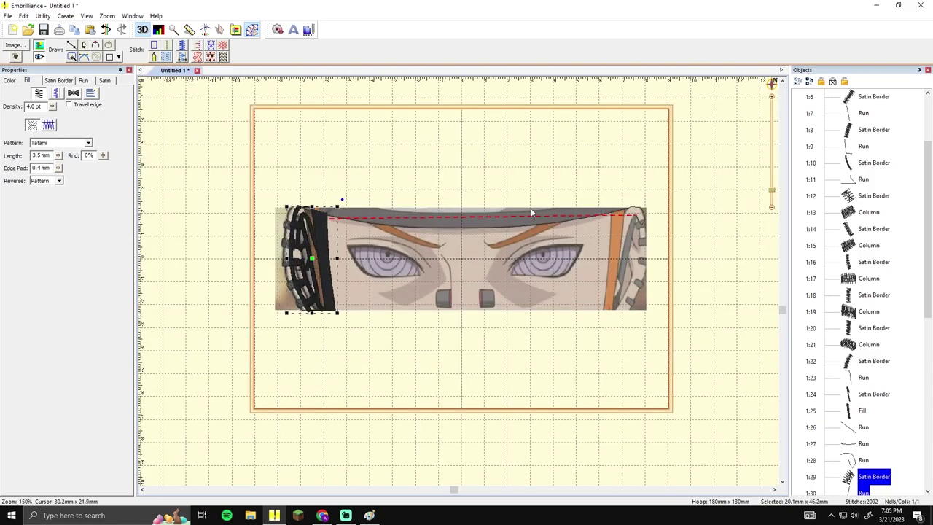
key(Right)
key(Right)
key(Right)
key(Right)
key(Right)
key(Right)
key(Right)
key(Right)
key(Right)
key(Right)
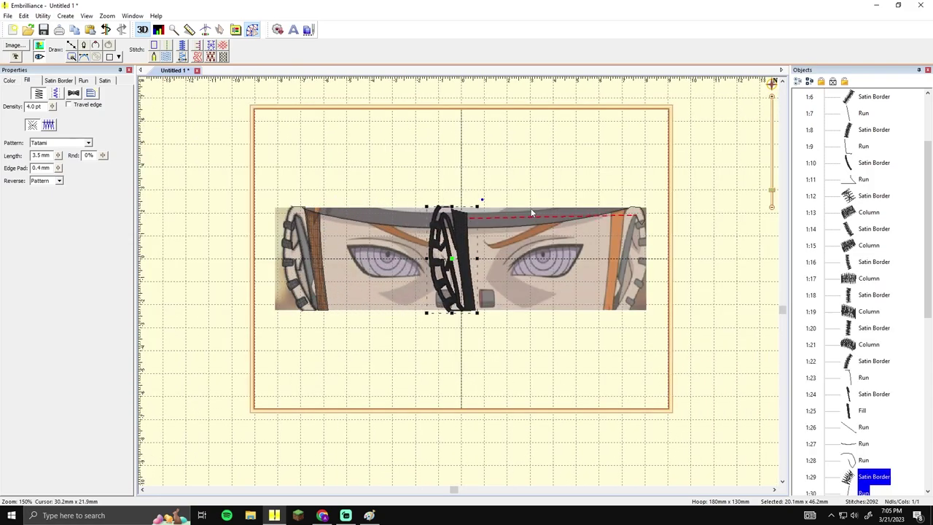
key(Right)
key(Right)
key(Right)
key(Right)
key(Right)
key(Right)
key(Right)
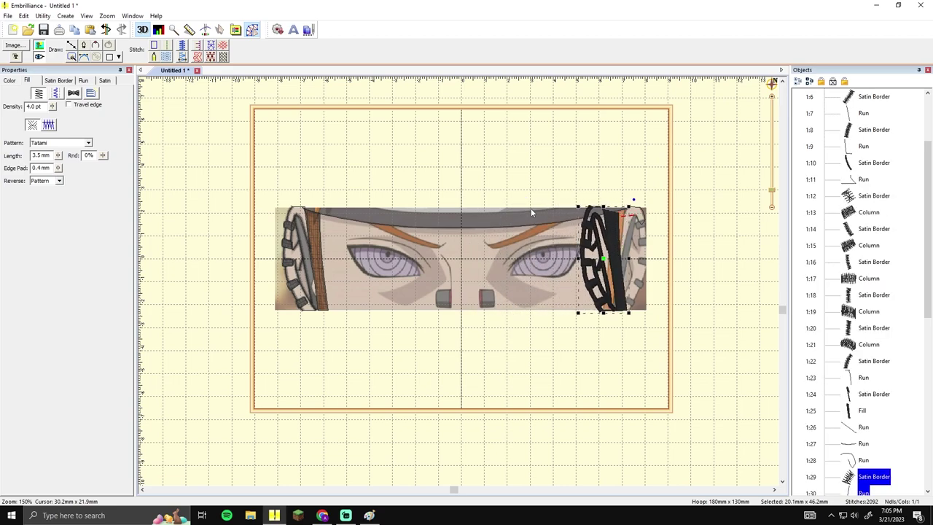
Step: Mirror the duplicated ear and hair horizontally and return to stitch creation mode
click(220, 30)
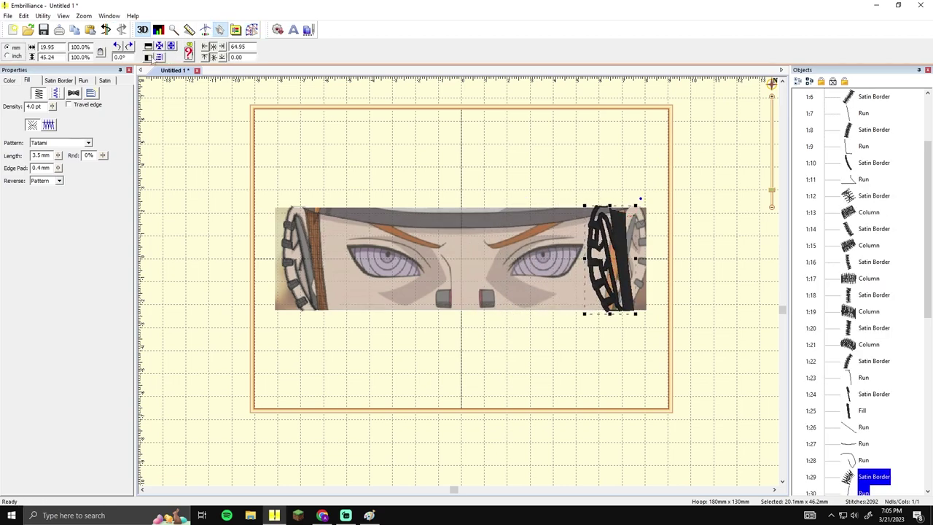
click(149, 58)
click(252, 30)
Step: Nudge the mirrored ear and hair outward until they line up with the opposite ear in the image
scroll(612, 143, up, 2)
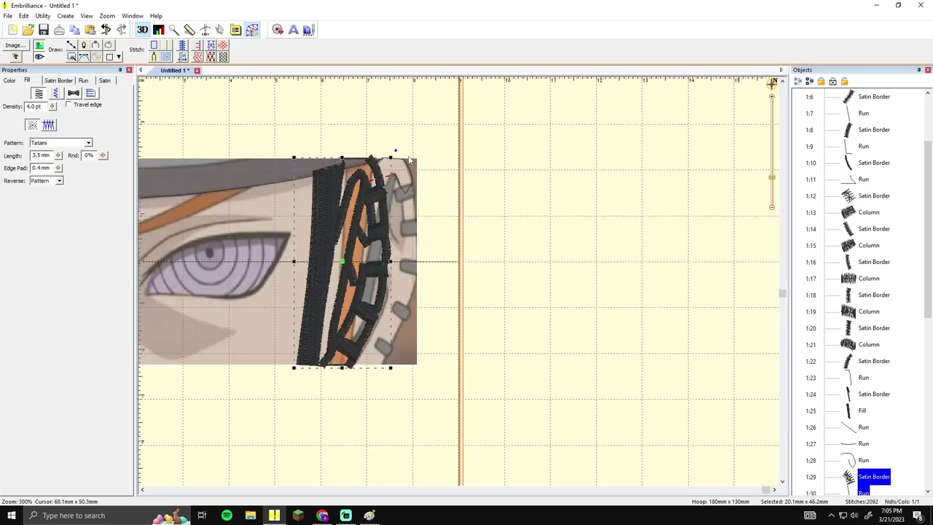
key(Right)
key(Right)
key(Right)
key(Right)
key(Right)
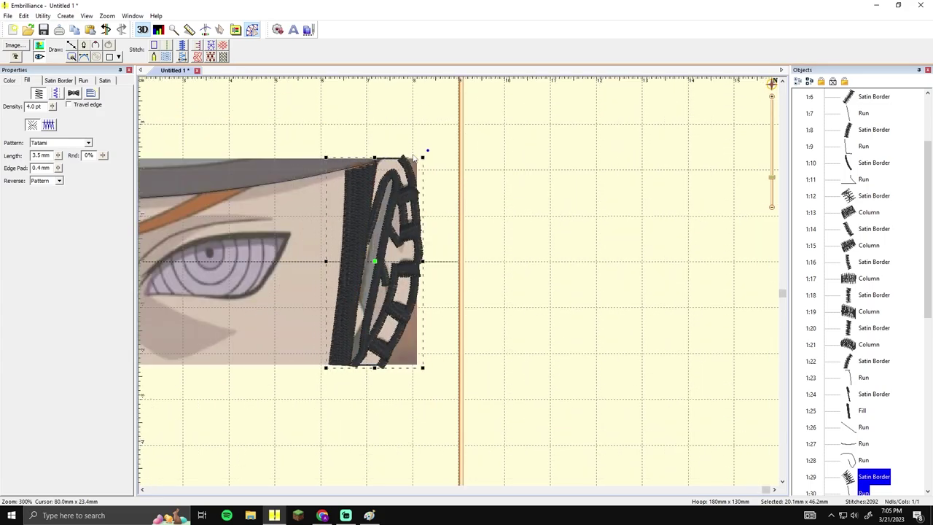
Step: Examine the mirrored ear and hair stitching, including its lower edge and the connecting run, against the whole design
drag(293, 223, 210, 231)
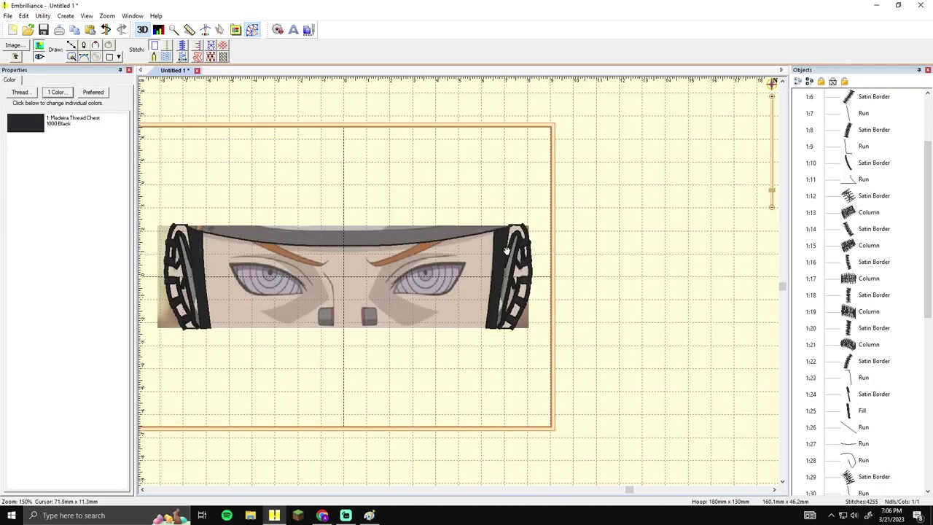
scroll(542, 243, up, 2)
scroll(540, 243, down, 2)
scroll(511, 245, up, 2)
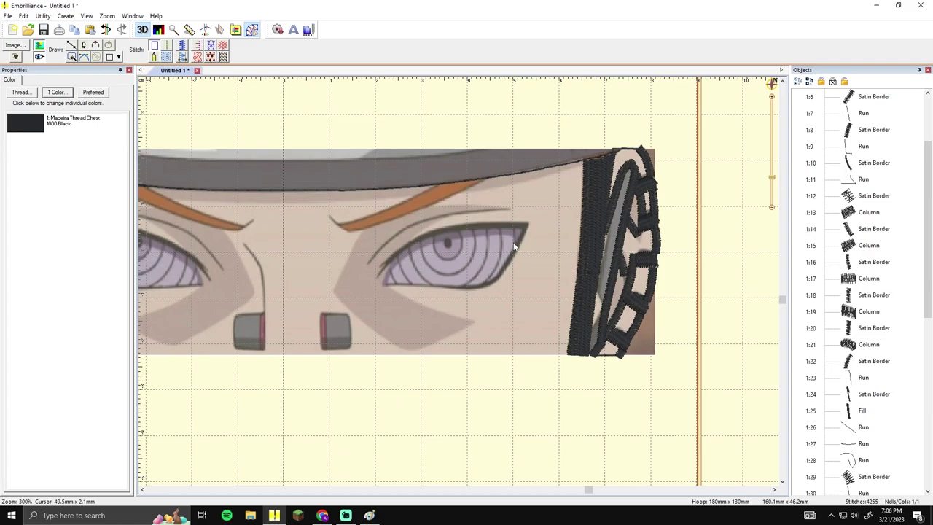
scroll(513, 247, up, 4)
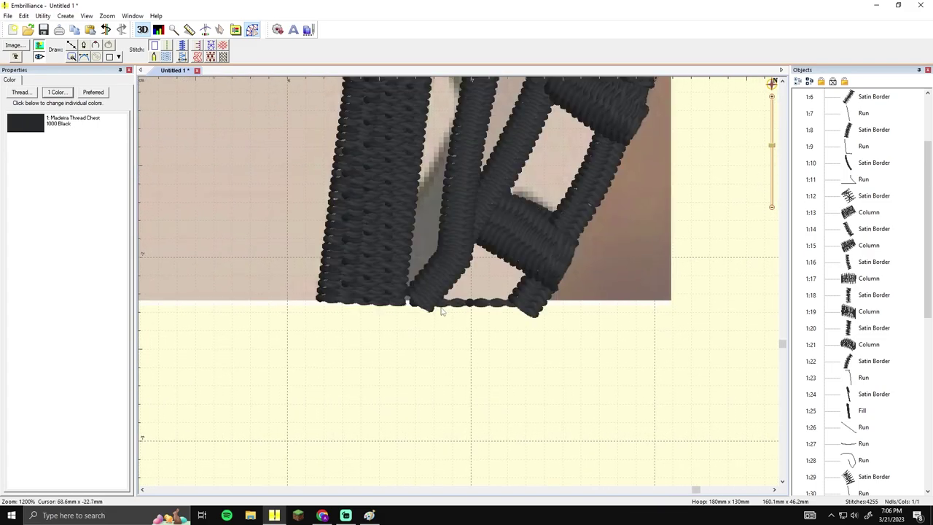
click(441, 309)
click(438, 318)
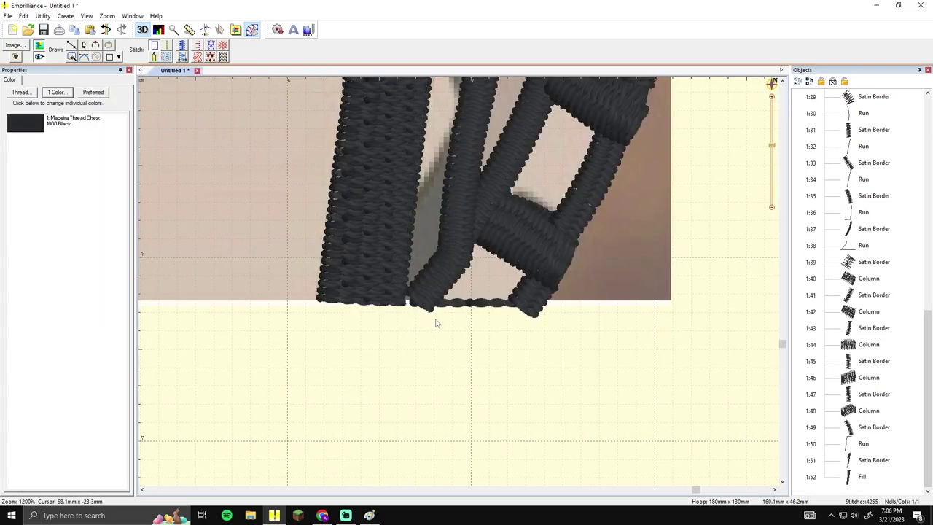
scroll(436, 323, down, 2)
scroll(421, 314, down, 2)
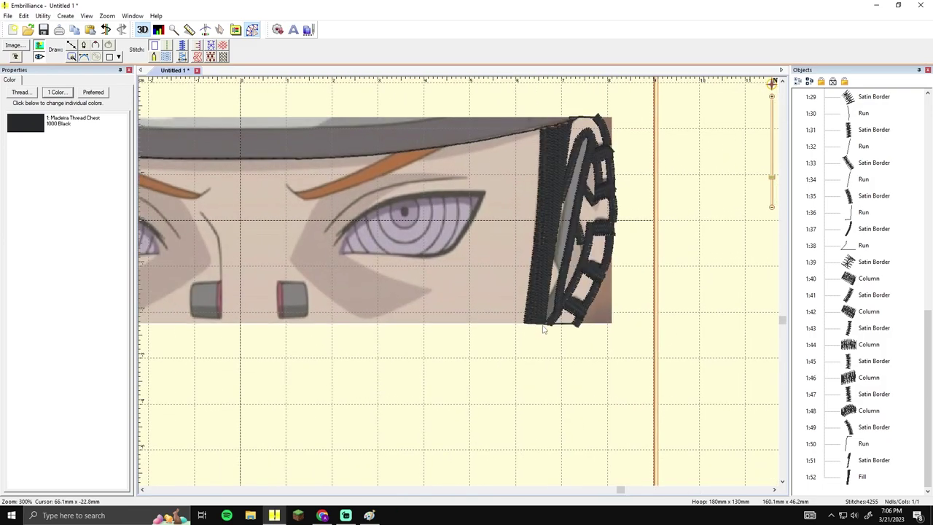
scroll(489, 312, down, 2)
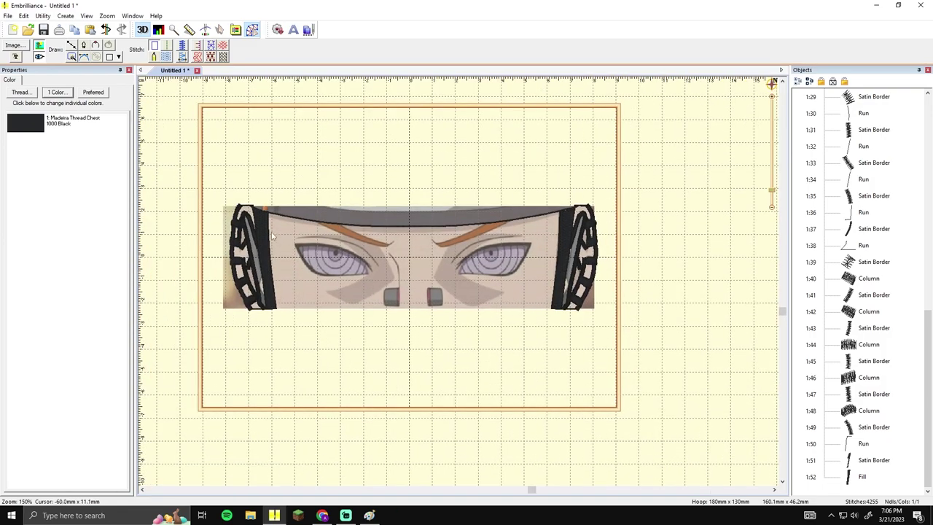
Step: Raise the upper corner points of the mirrored hair fill so it reaches the headband edge
scroll(272, 235, up, 4)
click(446, 239)
drag(445, 239, 446, 233)
drag(382, 255, 382, 246)
drag(446, 240, 449, 235)
click(507, 230)
drag(438, 438, 465, 252)
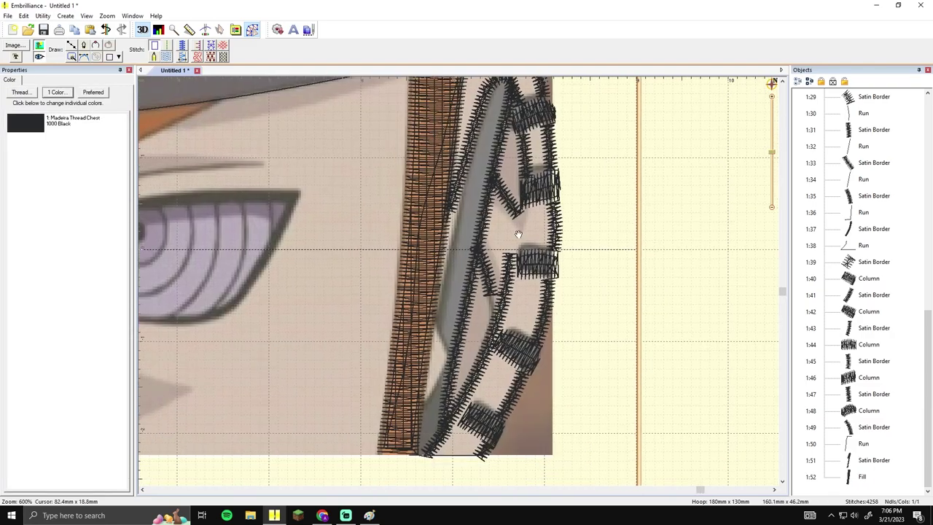
Step: Check the stitched ears, hair and headband line with the background image hidden, then inspect the unstitched eyebrow and headband areas with it shown
click(427, 343)
drag(417, 466, 413, 344)
click(409, 361)
scroll(410, 361, down, 4)
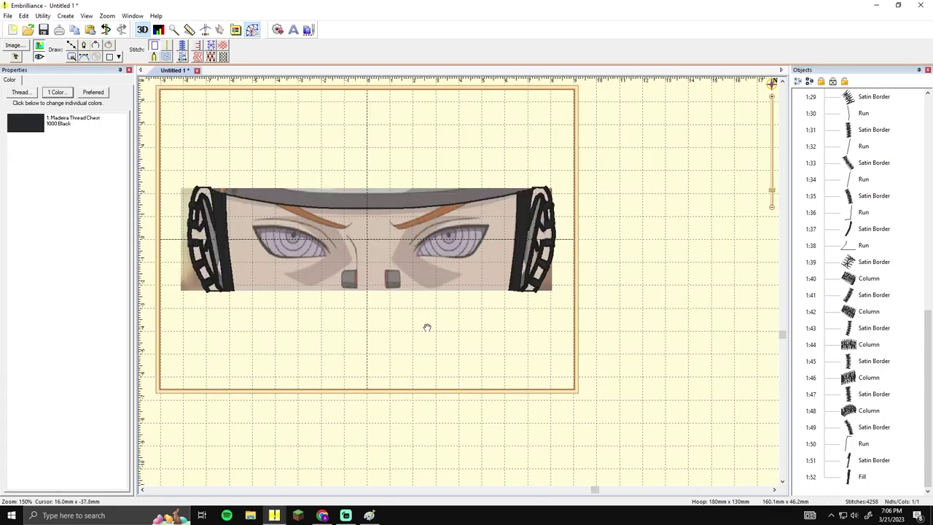
click(40, 57)
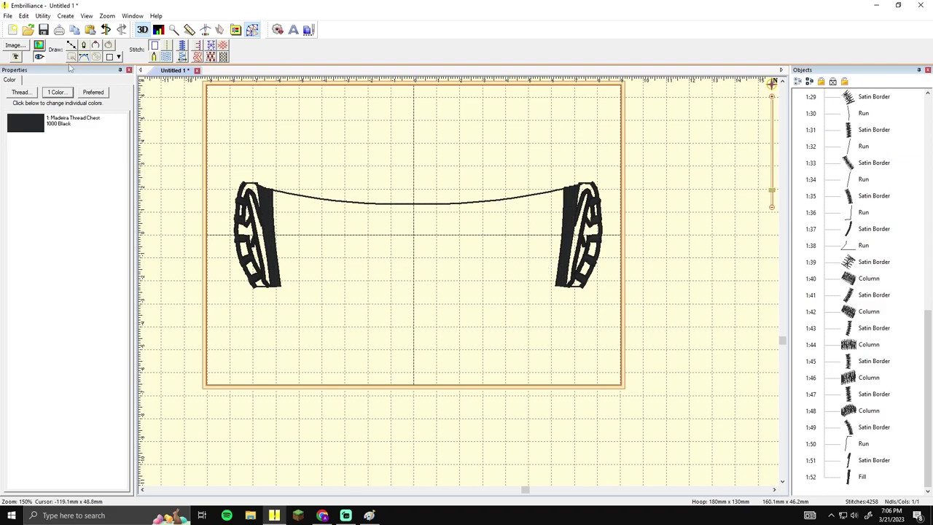
click(38, 44)
scroll(348, 181, up, 3)
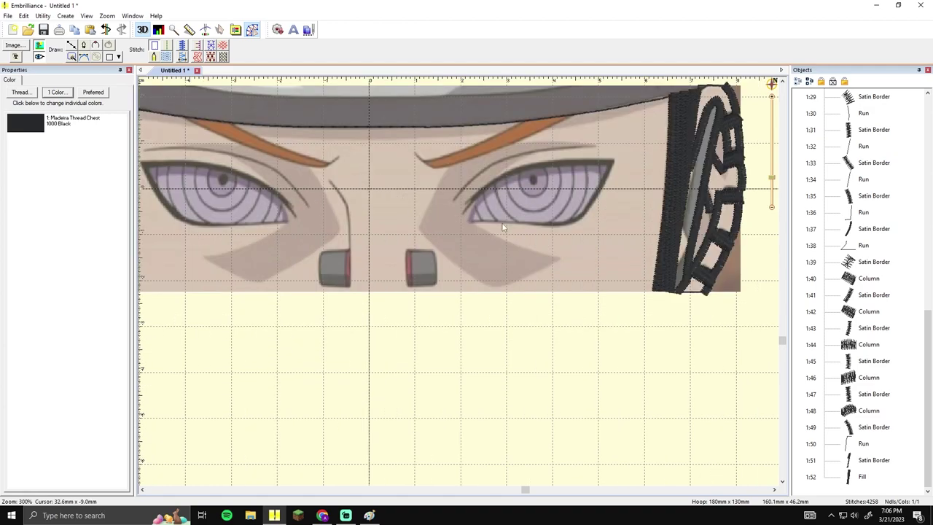
drag(391, 183, 557, 275)
drag(686, 223, 573, 209)
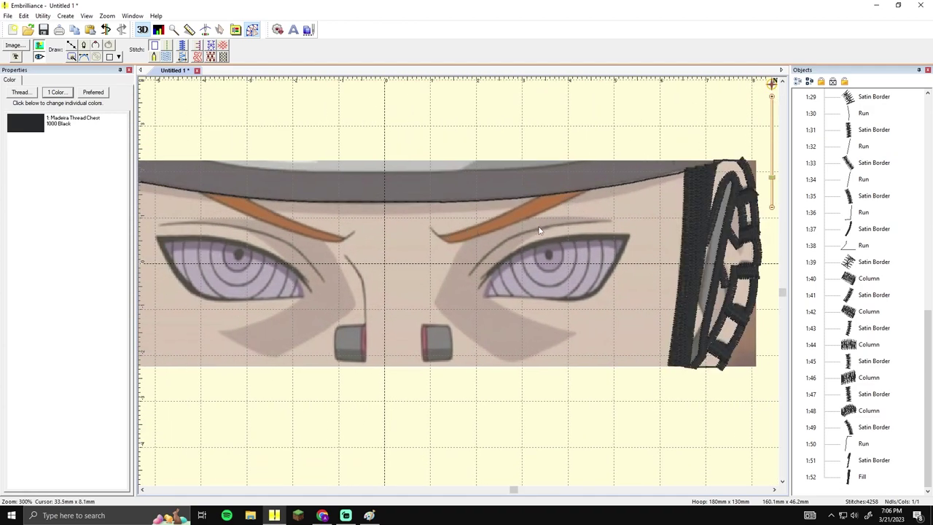
drag(427, 255, 553, 270)
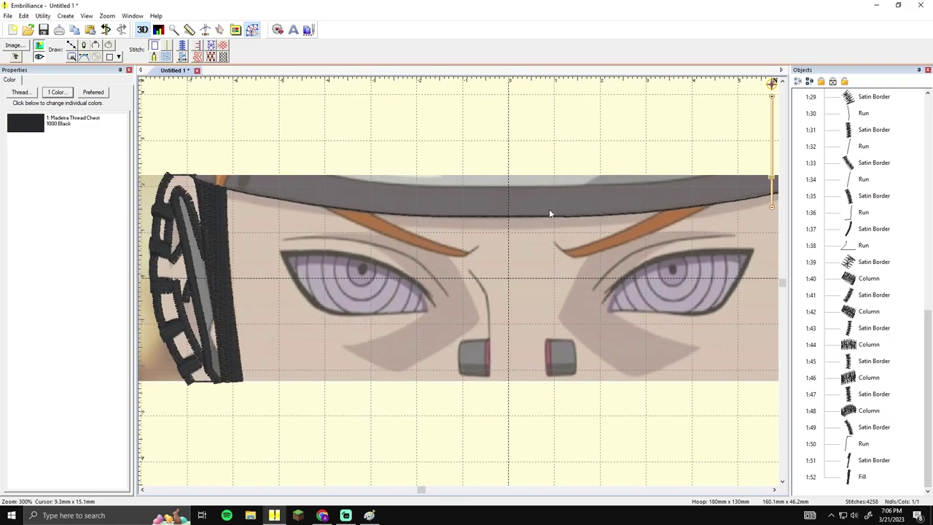
drag(665, 204, 509, 205)
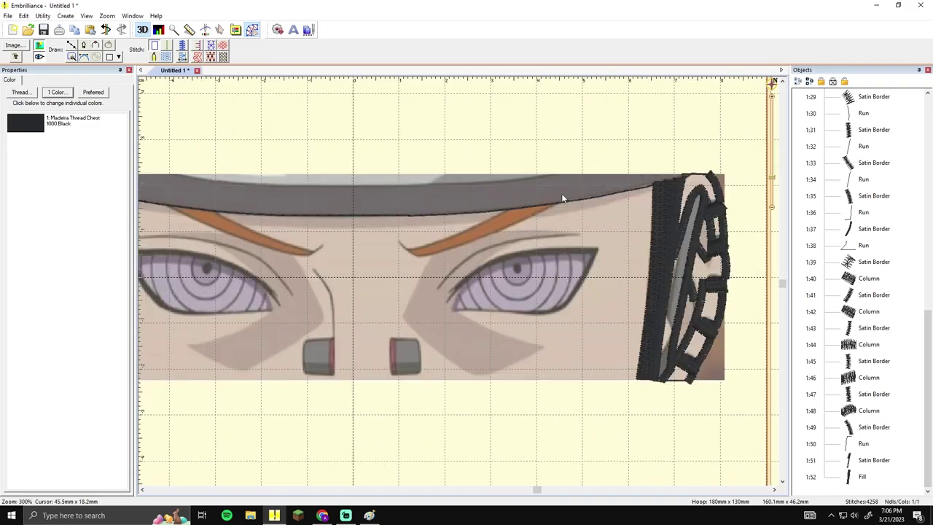
drag(413, 196, 621, 199)
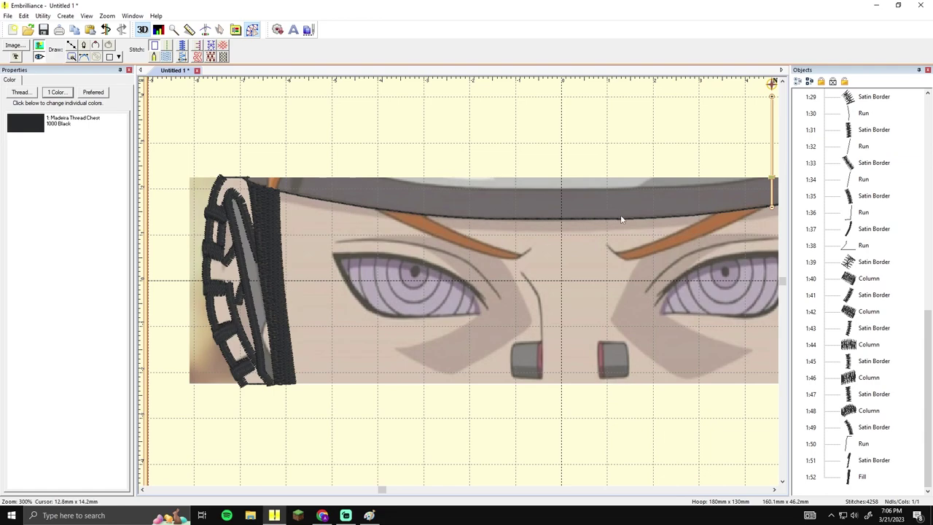
Step: Draw a run stitch about 25 mm wide through the headband from the mirrored hair to the outer tip of the nearby eyebrow
scroll(614, 219, right, 3)
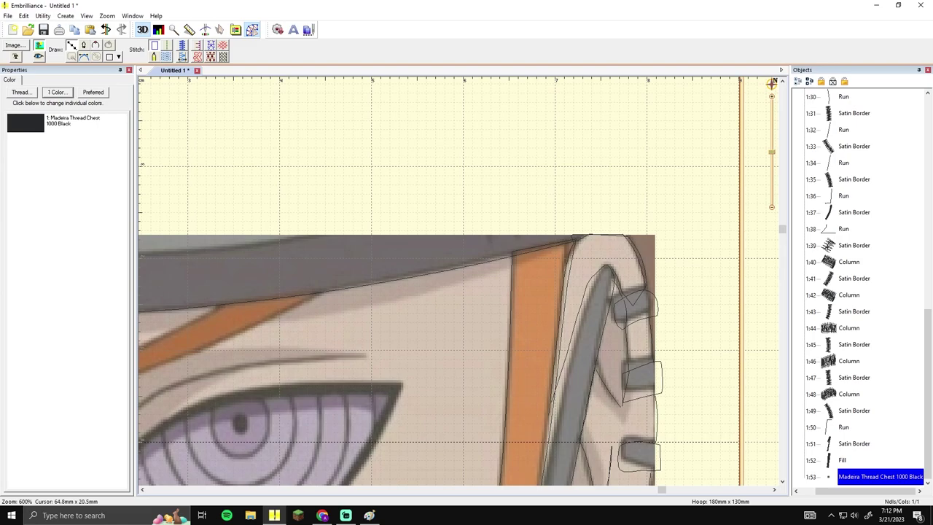
click(407, 253)
drag(439, 259, 614, 228)
click(459, 246)
click(439, 272)
click(405, 292)
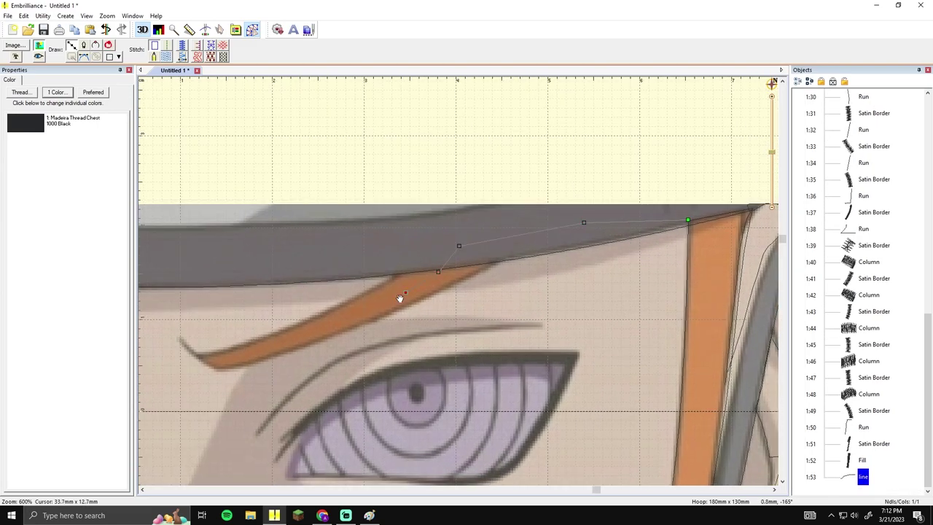
drag(402, 294, 515, 241)
drag(461, 268, 497, 249)
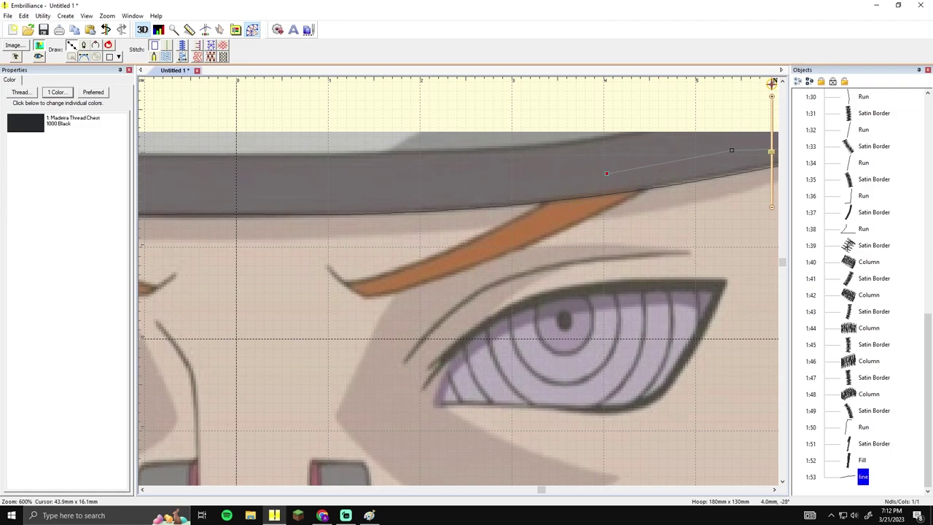
right_click(640, 191)
click(169, 46)
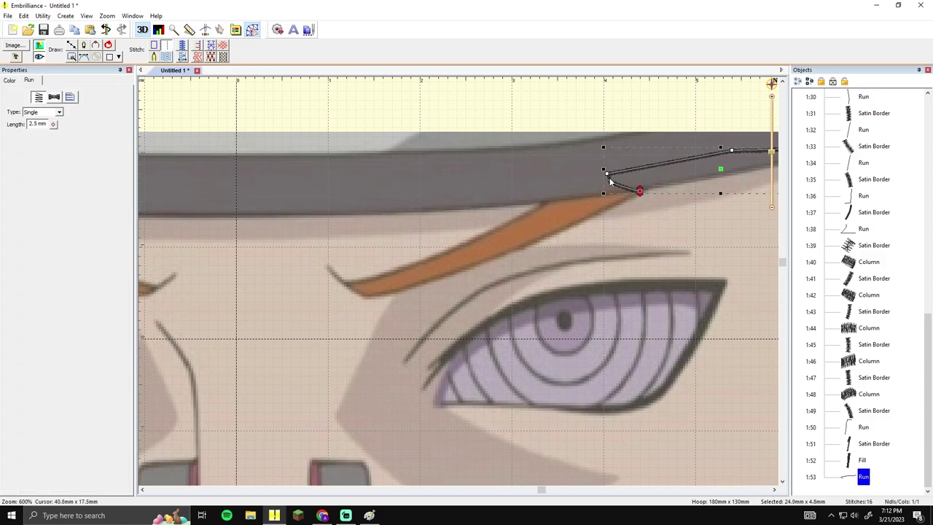
Step: Outline the eyebrow beside the mirrored hair, about 32 mm wide and 11 mm high, and convert the closed shape to a fill
drag(448, 155, 269, 157)
click(71, 46)
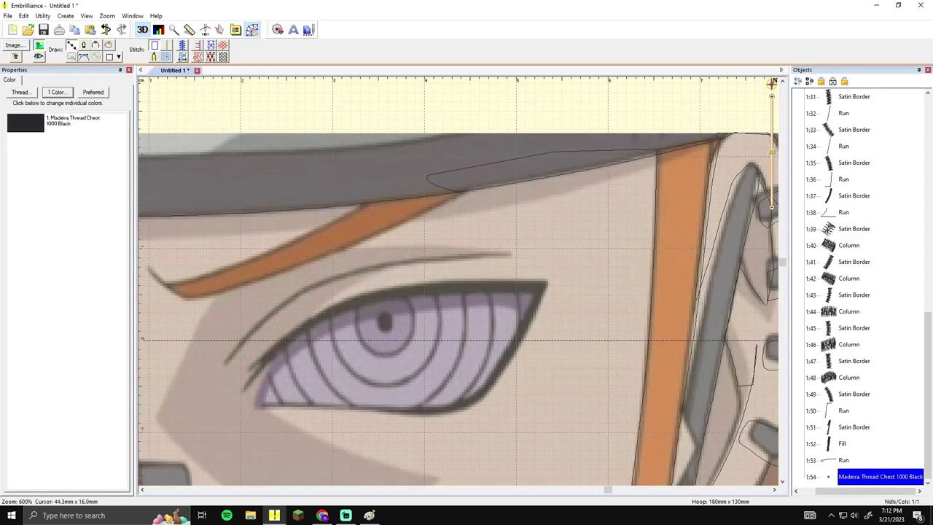
click(465, 193)
click(376, 235)
drag(330, 257, 458, 220)
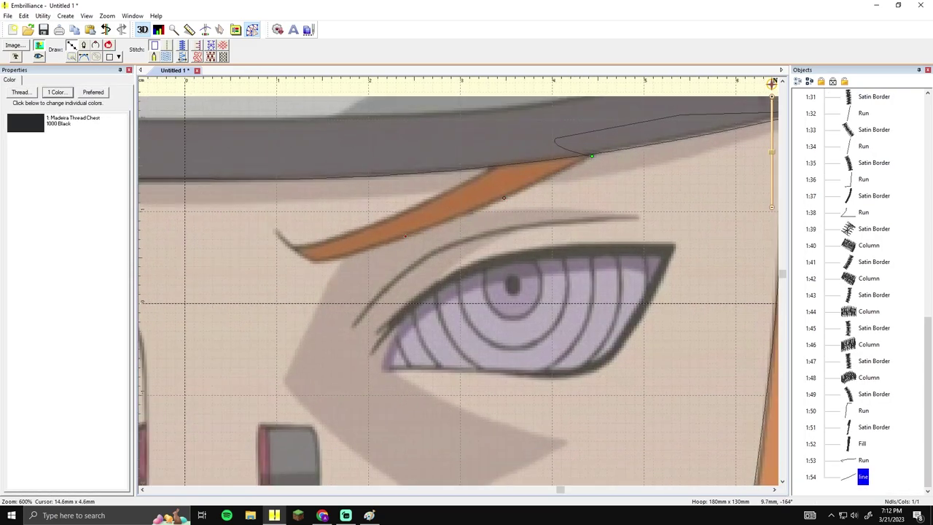
click(325, 259)
click(337, 258)
click(294, 249)
click(309, 246)
click(494, 167)
click(592, 156)
click(166, 57)
scroll(315, 248, down, 1)
click(315, 247)
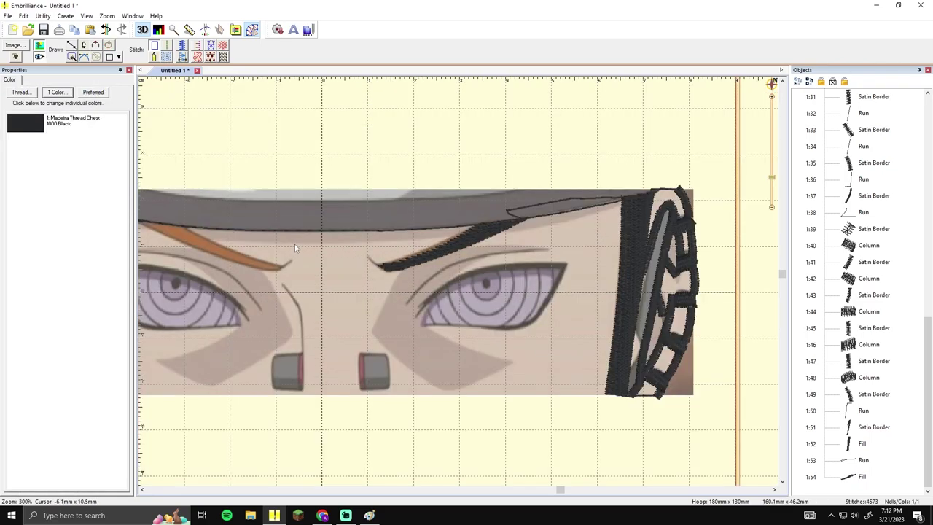
Step: Reshape the upper edge of the eyebrow fill by moving its points outward to cover the orange brow
scroll(321, 247, up, 2)
scroll(321, 252, down, 2)
scroll(454, 296, up, 1)
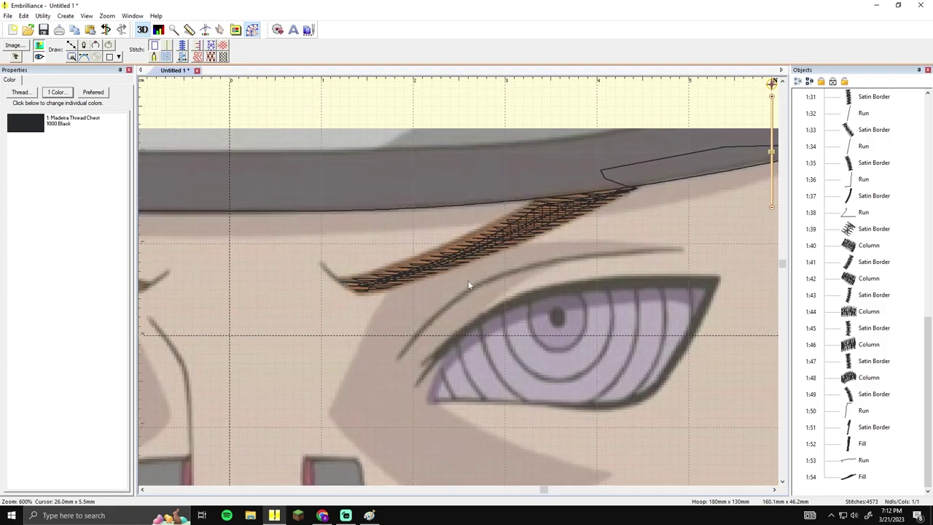
click(459, 266)
drag(467, 241, 468, 234)
drag(395, 269, 394, 263)
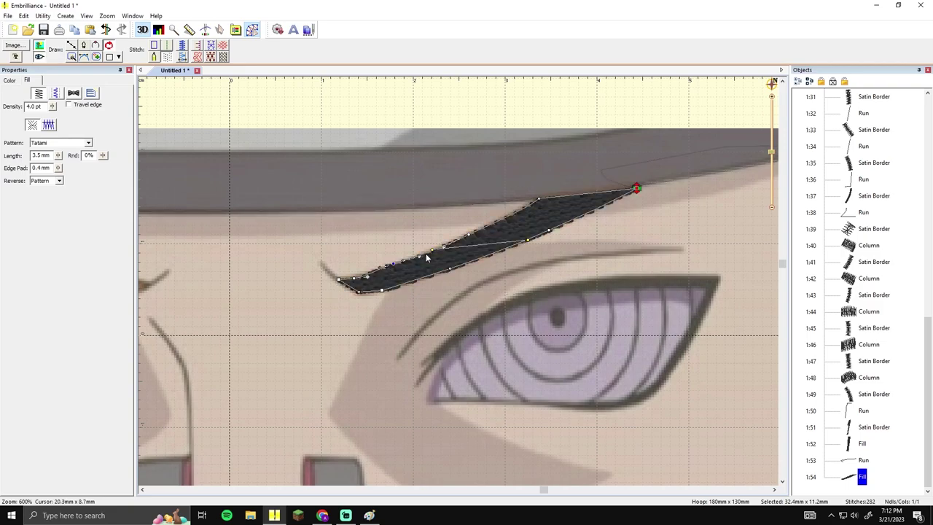
drag(539, 199, 536, 197)
drag(394, 263, 395, 267)
Step: Adjust the points at the inner end of the eyebrow fill so its tip and lower corner cover the brow in the image
click(353, 279)
drag(339, 280, 336, 277)
click(358, 282)
click(363, 279)
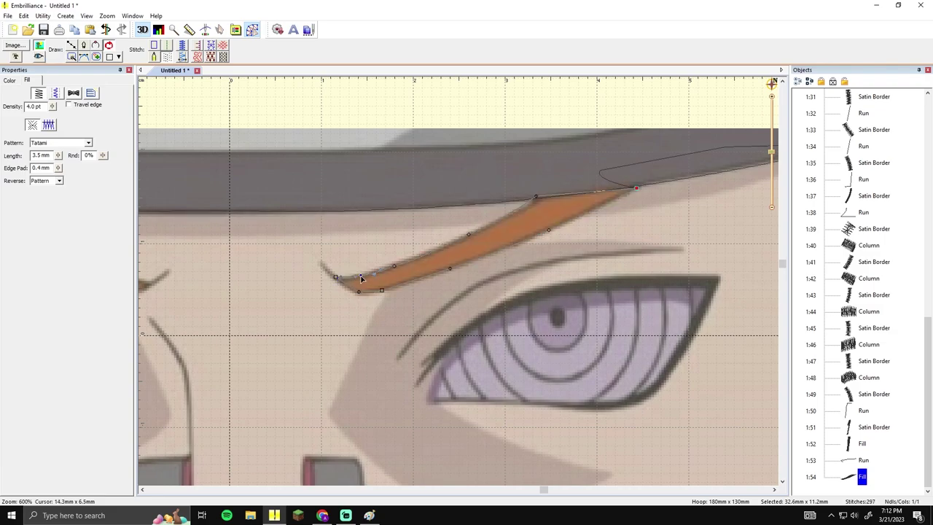
click(339, 328)
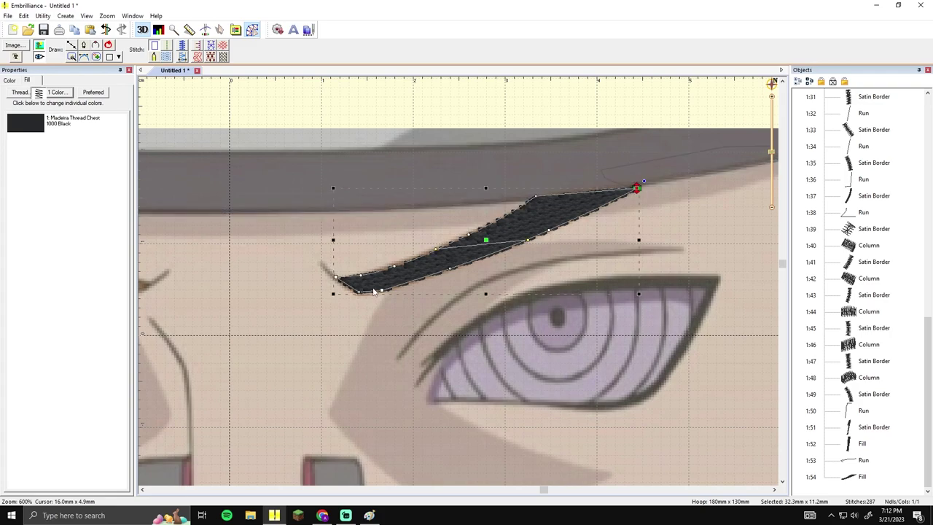
click(349, 294)
drag(359, 292, 358, 294)
drag(382, 290, 334, 277)
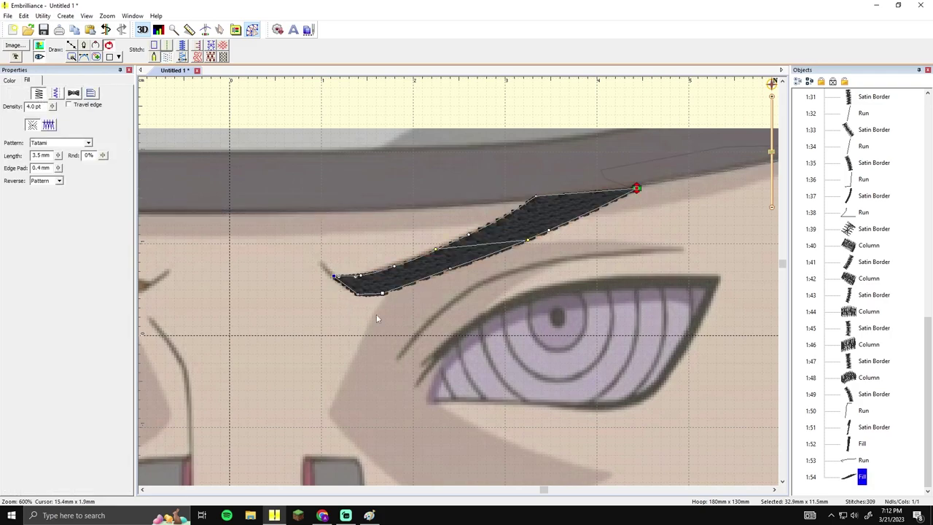
click(506, 298)
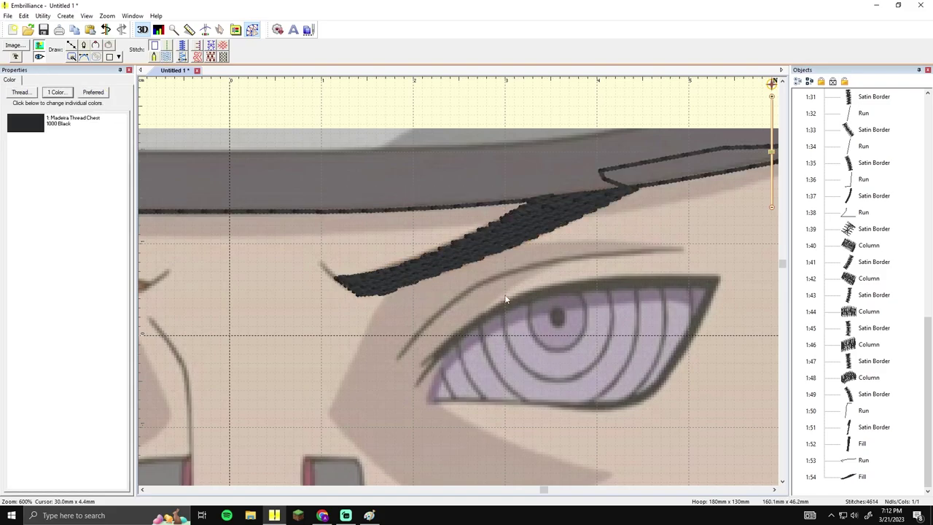
Step: Move the eyebrow fill's green stitch marker from the outer tip to its upper corner on the headband edge
scroll(506, 298, down, 3)
scroll(227, 156, up, 3)
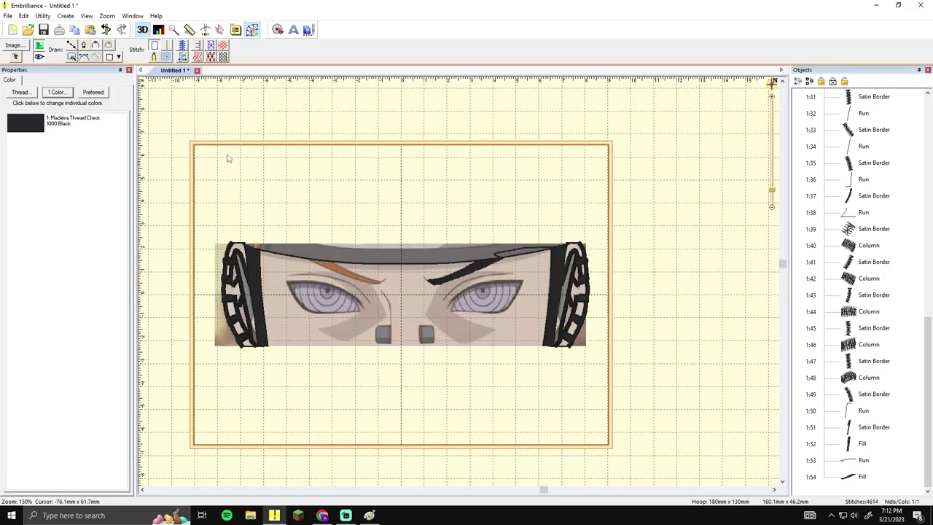
drag(486, 240, 431, 225)
scroll(431, 224, down, 2)
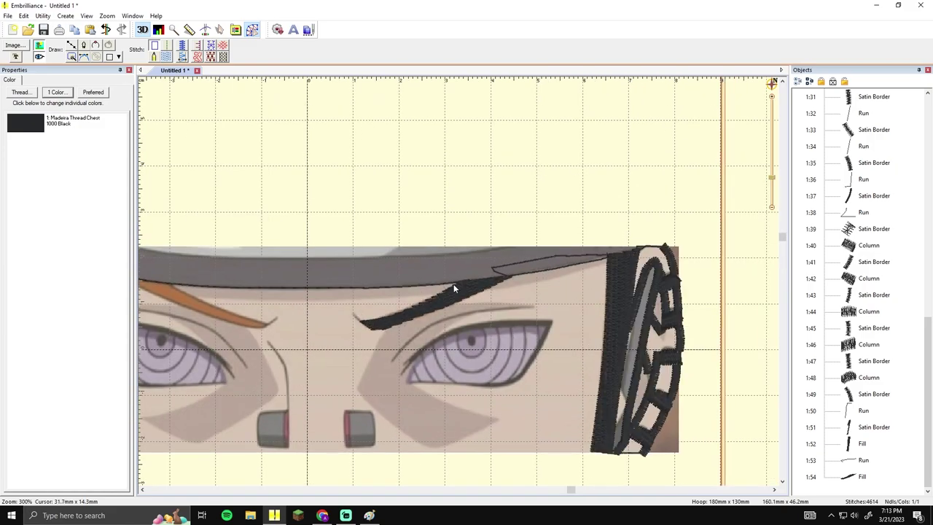
click(481, 291)
drag(513, 278, 449, 263)
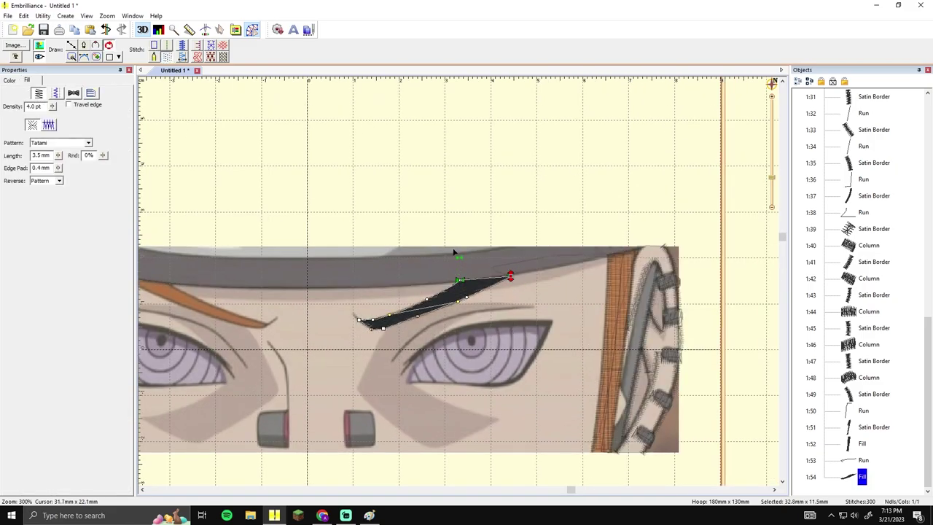
drag(533, 262, 417, 256)
drag(440, 292, 456, 264)
Step: Draw a connecting run stitch through the headband from the finished eyebrow's upper corner to the outer tip of the opposite eyebrow
key(6)
click(71, 45)
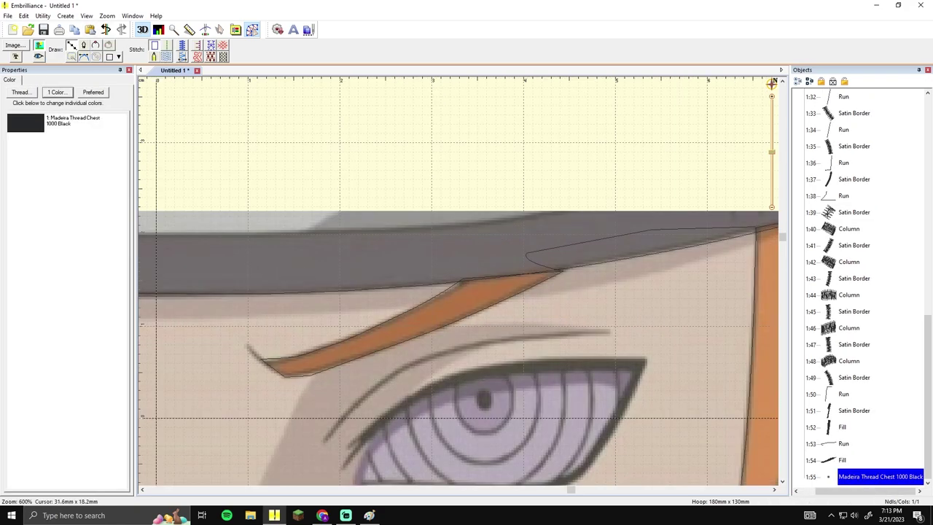
click(418, 261)
drag(292, 276, 503, 250)
click(415, 242)
drag(343, 253, 536, 246)
click(438, 230)
click(408, 242)
drag(394, 241, 516, 235)
click(406, 221)
click(314, 233)
key(Return)
click(168, 48)
Step: Outline the opposite eyebrow, about 32 mm wide and 11 mm high, and convert the closed shape to a fill
click(72, 45)
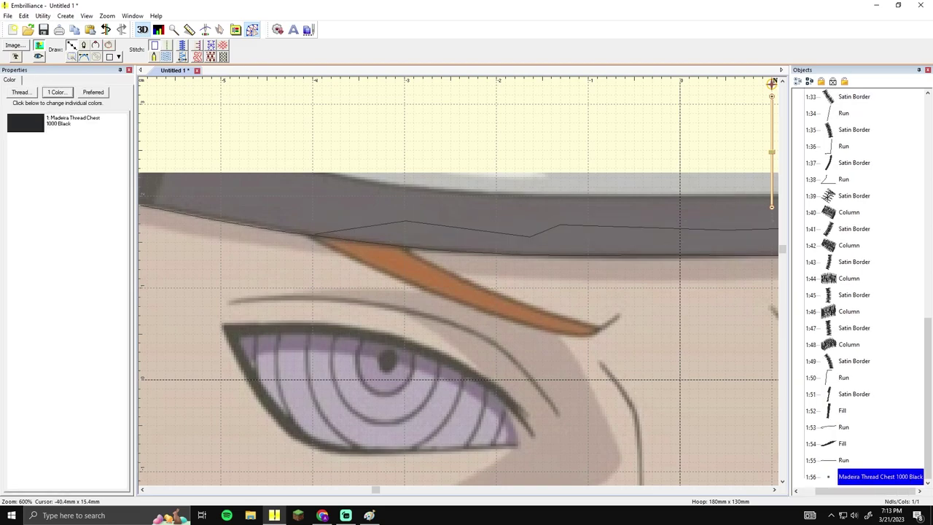
click(309, 237)
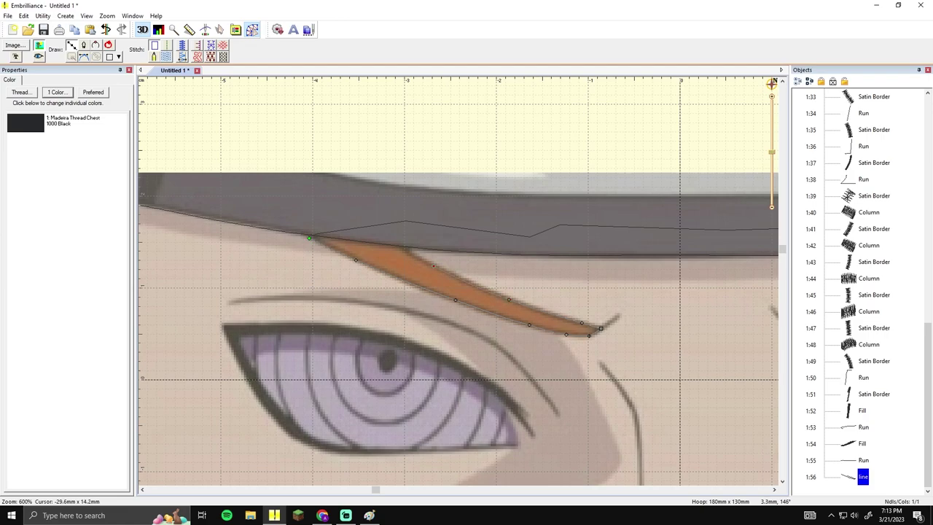
click(312, 235)
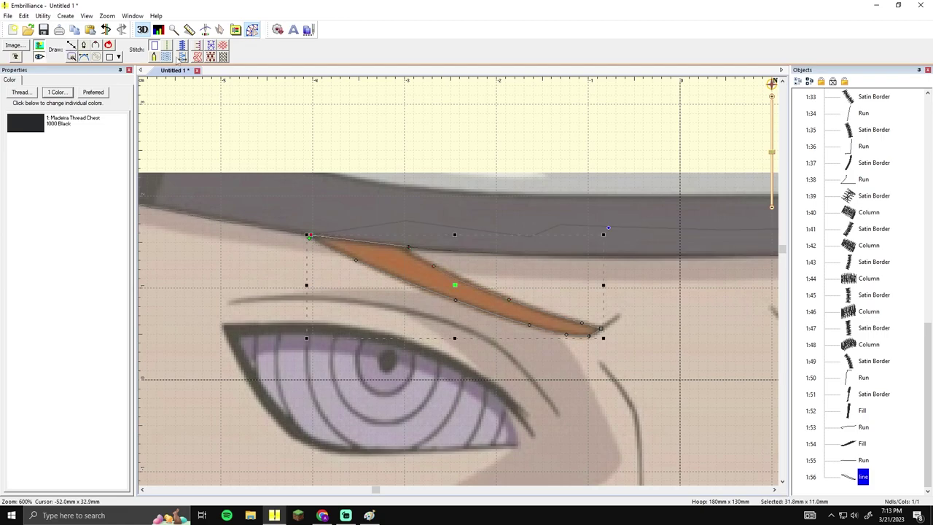
click(167, 56)
click(418, 152)
click(347, 234)
click(458, 145)
scroll(478, 151, down, 3)
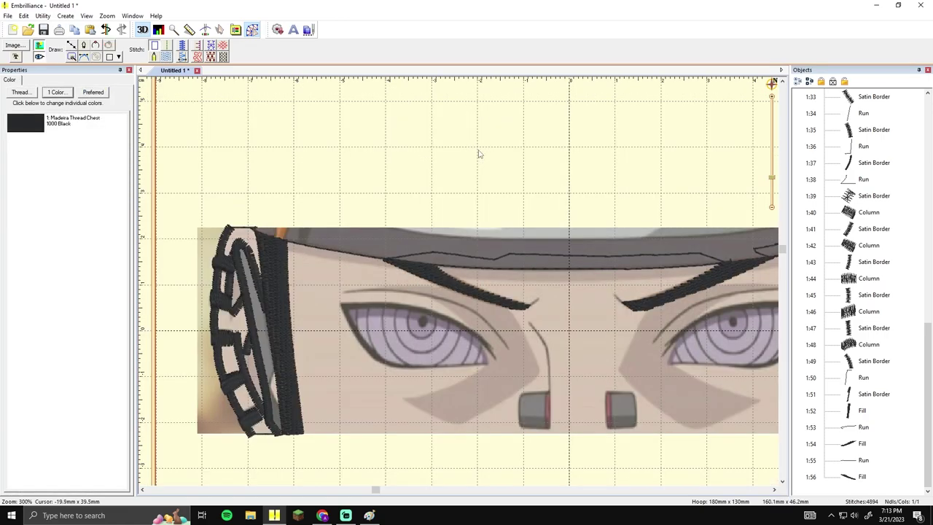
Step: Move the left eyebrow fill's green stitch marker from the outer tip to its upper corner on the headband edge
drag(497, 182, 446, 174)
scroll(438, 179, up, 3)
drag(348, 234, 402, 229)
click(340, 209)
drag(312, 215, 407, 222)
click(349, 233)
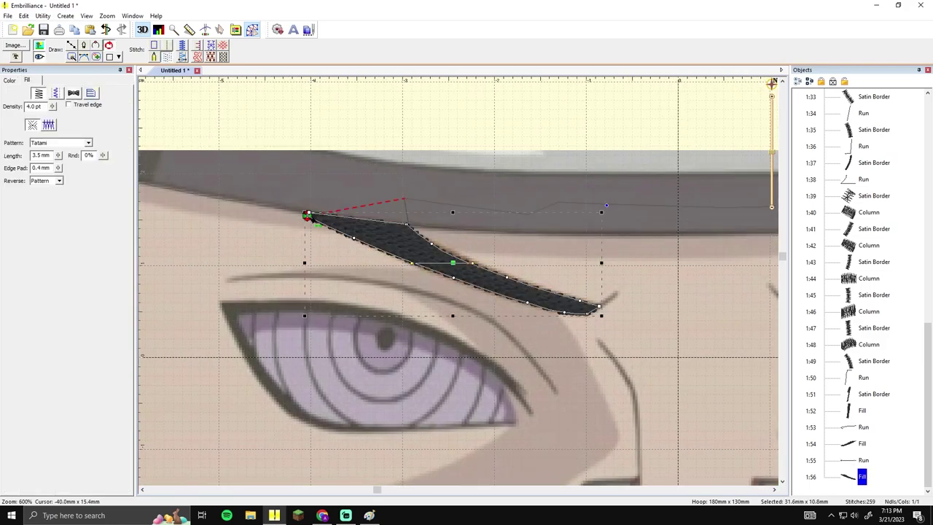
click(475, 119)
scroll(504, 181, down, 3)
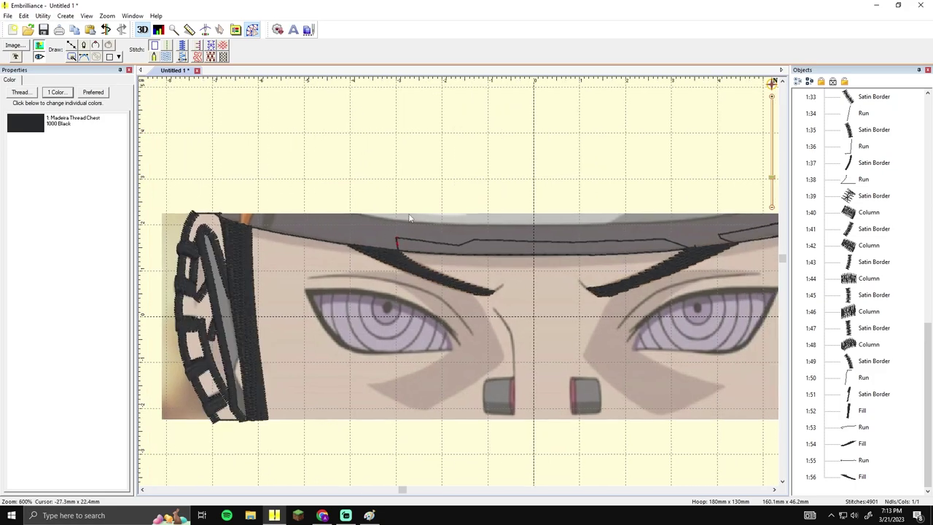
Step: Extend the end of the headband connecting run down to the left eyebrow fill's upper corner
scroll(410, 218, up, 3)
click(352, 197)
drag(336, 195, 338, 216)
click(446, 155)
scroll(446, 156, down, 3)
scroll(474, 179, down, 2)
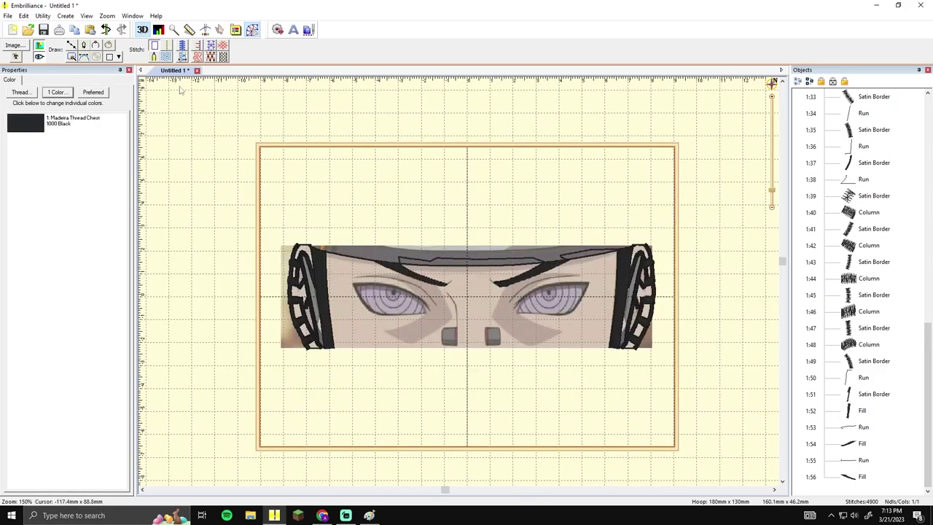
Step: Hide the background image, check the original picture in Paint and return to Embrilliance
click(39, 46)
click(346, 516)
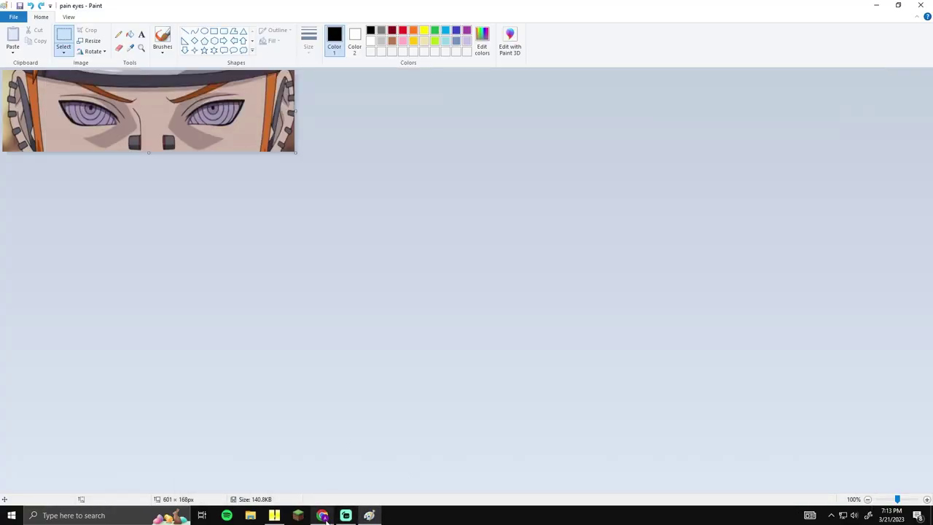
click(324, 518)
click(369, 516)
click(275, 516)
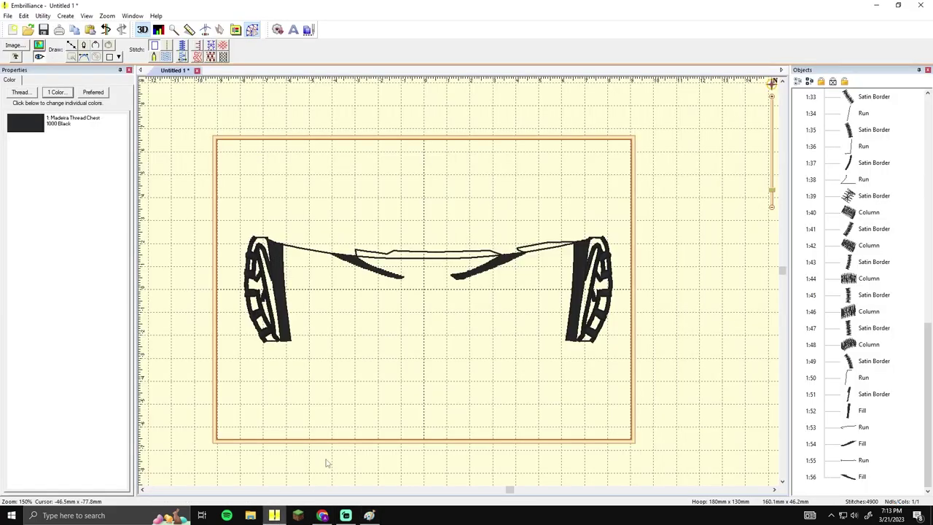
Step: Examine the stitched headband edge, connecting runs and eyebrows without the background image
drag(417, 383, 443, 362)
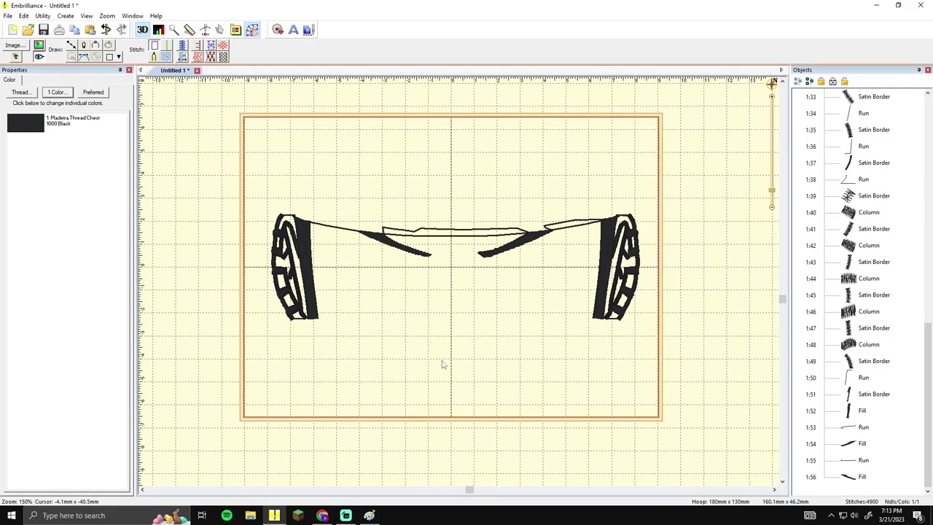
scroll(442, 361, up, 2)
drag(503, 234, 490, 277)
click(490, 275)
click(425, 268)
Step: With stitches hidden and the image shown, refine the left eyebrow fill's upper-edge points along the brow, and redisplay the stitches
click(38, 57)
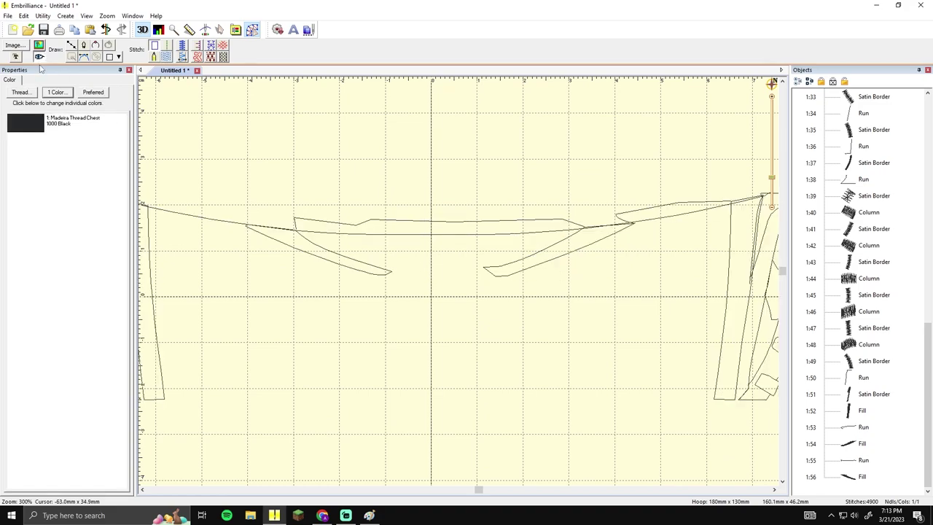
click(38, 45)
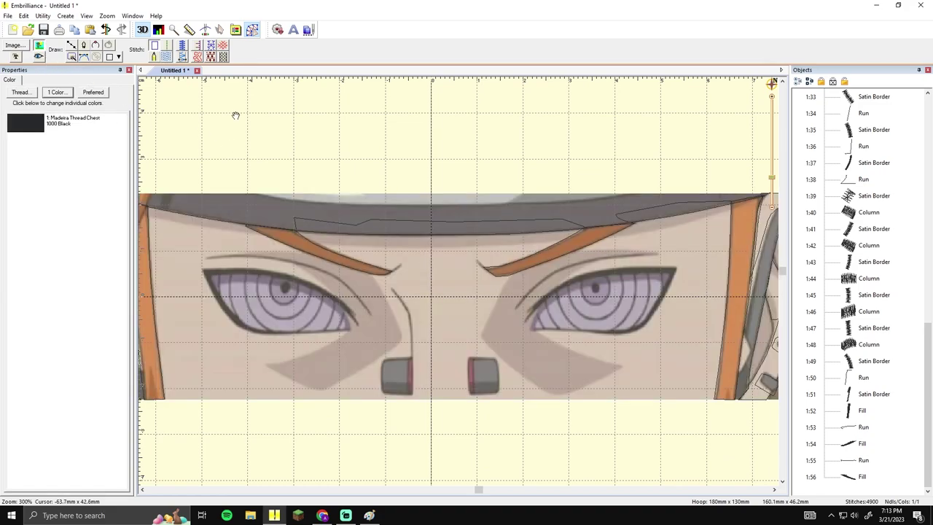
scroll(390, 144, up, 2)
click(394, 272)
click(332, 242)
click(427, 269)
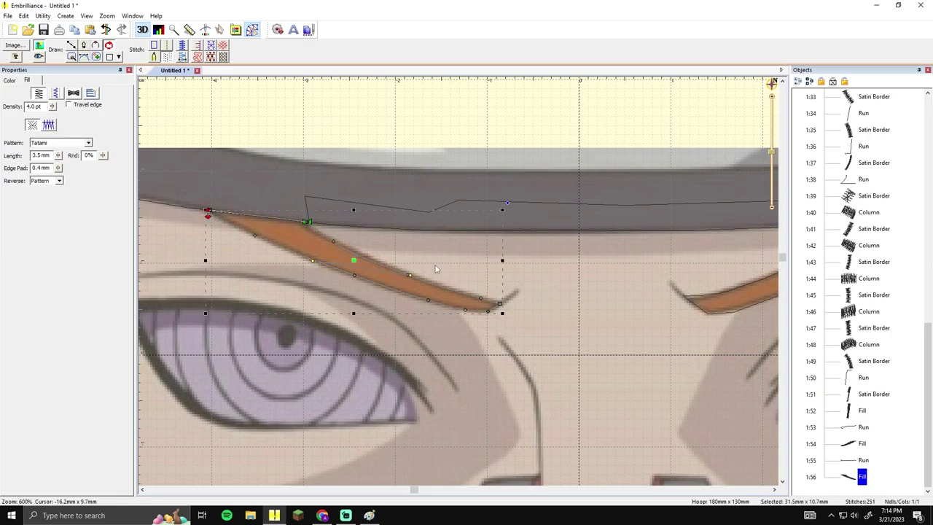
click(427, 269)
click(39, 46)
click(40, 45)
click(39, 57)
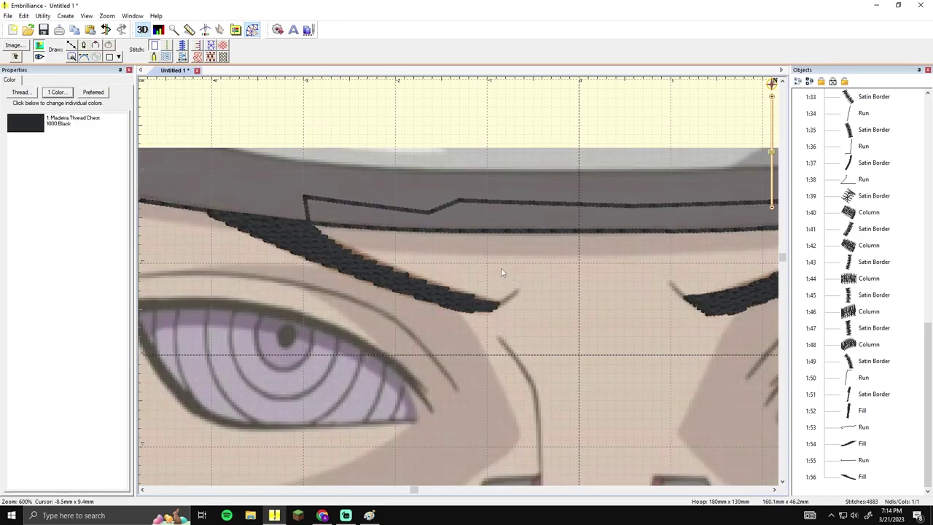
Step: Move the inner tip point of the left eyebrow fill slightly toward the thin brow line
scroll(501, 273, down, 2)
scroll(504, 271, up, 2)
click(606, 278)
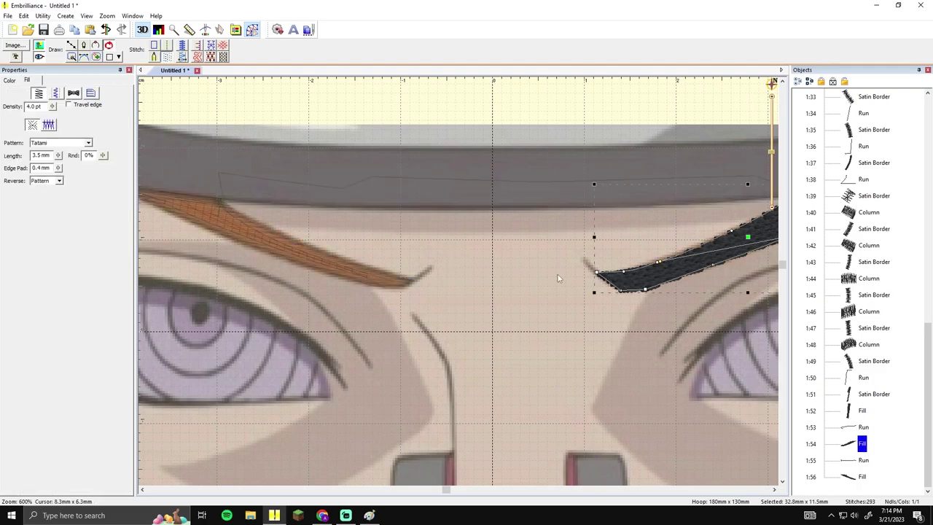
click(387, 278)
drag(417, 280, 415, 277)
click(445, 275)
Step: Pull the inner tip point of the right eyebrow fill slightly back and down to fit the brow
scroll(388, 267, down, 2)
scroll(487, 268, up, 2)
click(489, 282)
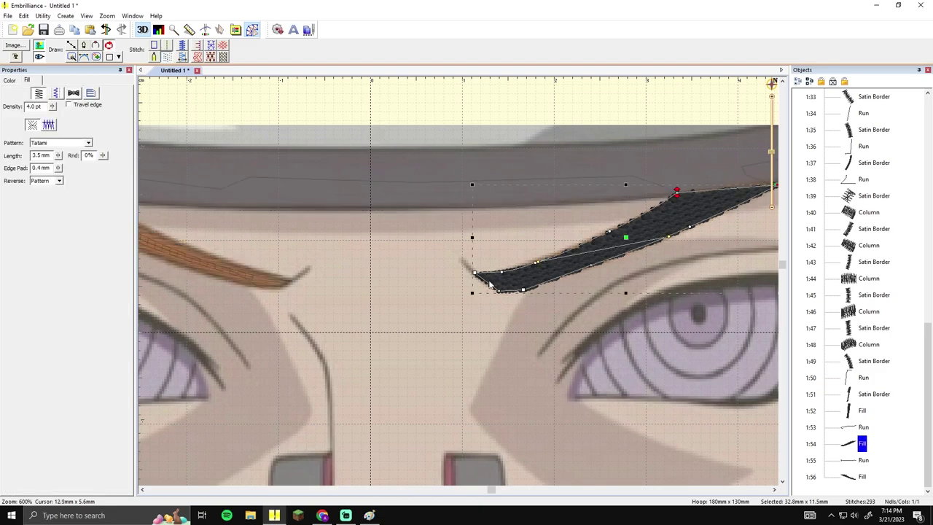
drag(475, 273, 481, 276)
click(409, 261)
scroll(405, 261, down, 2)
scroll(410, 254, up, 2)
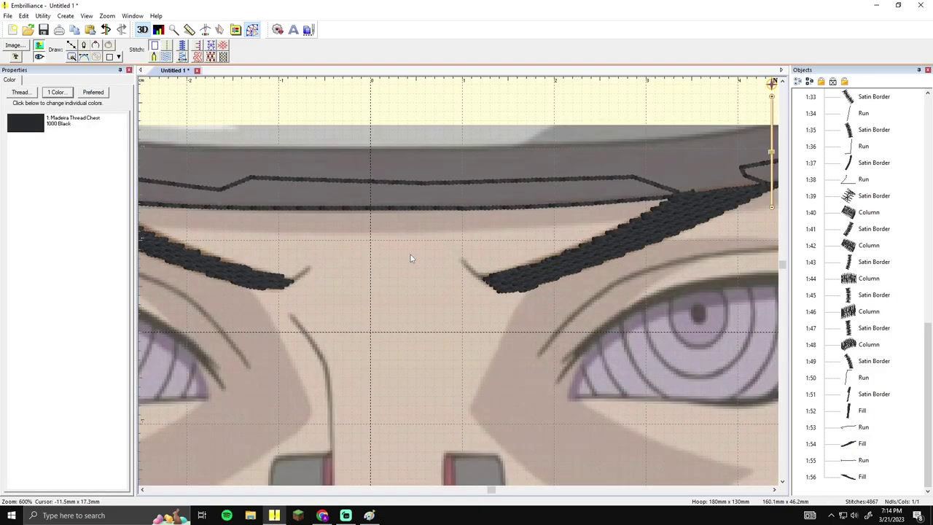
Step: Adjust the lower-edge points near the left eyebrow fill's inner end to follow the brow in the image
scroll(410, 254, down, 1)
scroll(184, 294, up, 1)
click(333, 274)
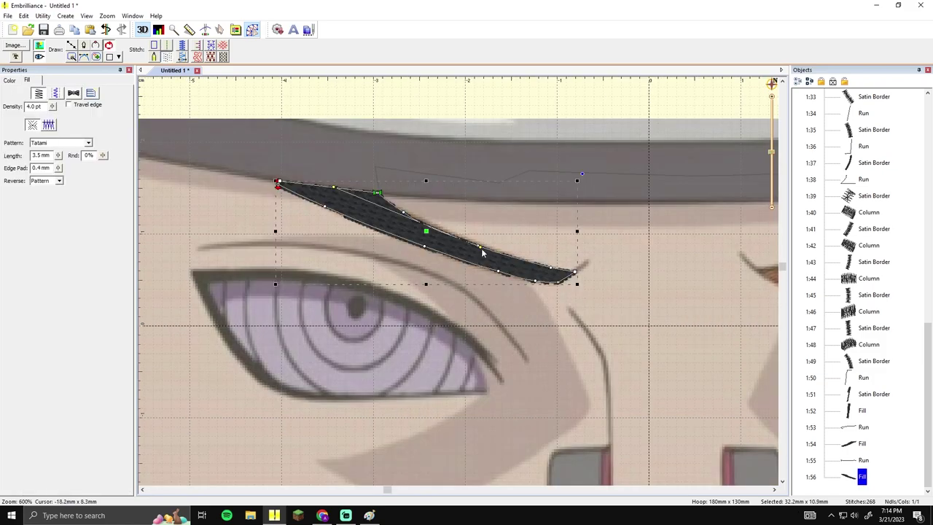
key(Escape)
scroll(553, 290, down, 1)
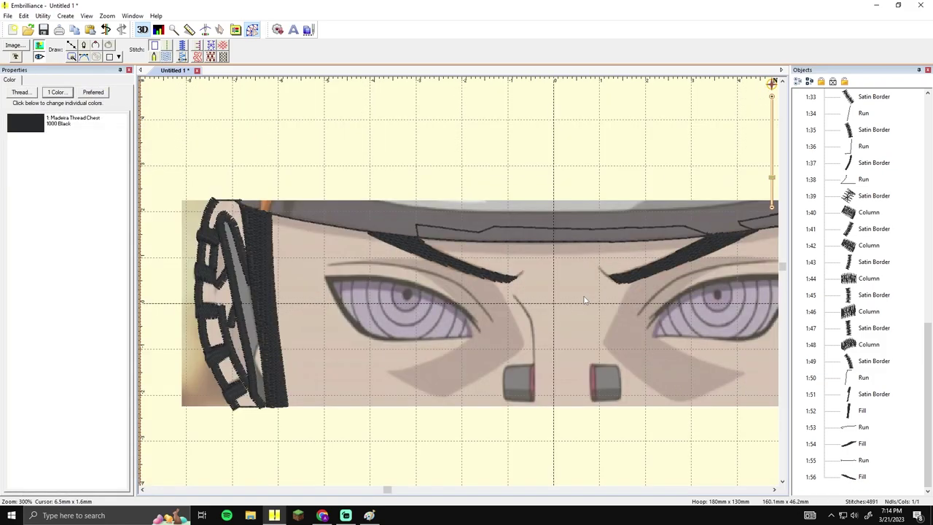
mouse_move(553, 291)
mouse_down()
mouse_move(418, 286)
mouse_move(557, 274)
mouse_up()
scroll(411, 287, up, 1)
click(409, 263)
drag(403, 270, 365, 260)
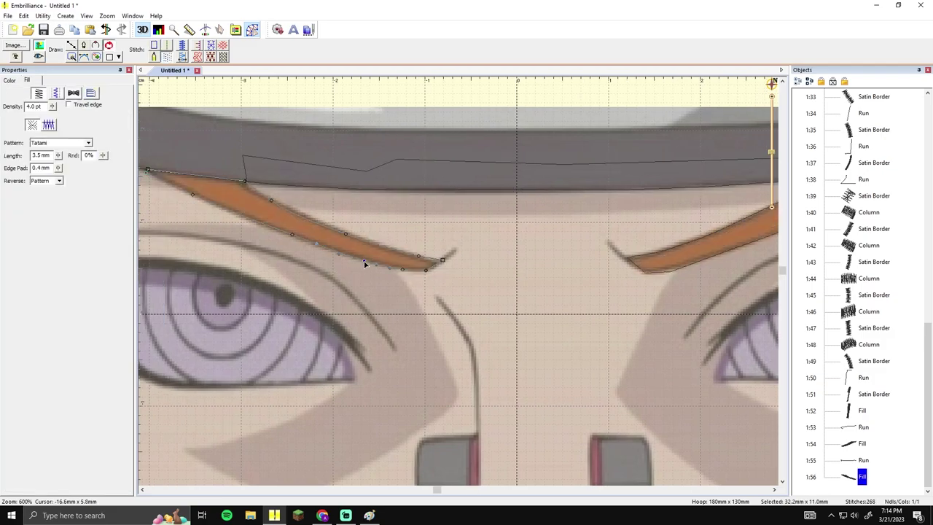
click(505, 256)
Step: Examine both finished eyebrow fills and the eyelid creases below them at different magnifications
scroll(506, 256, down, 2)
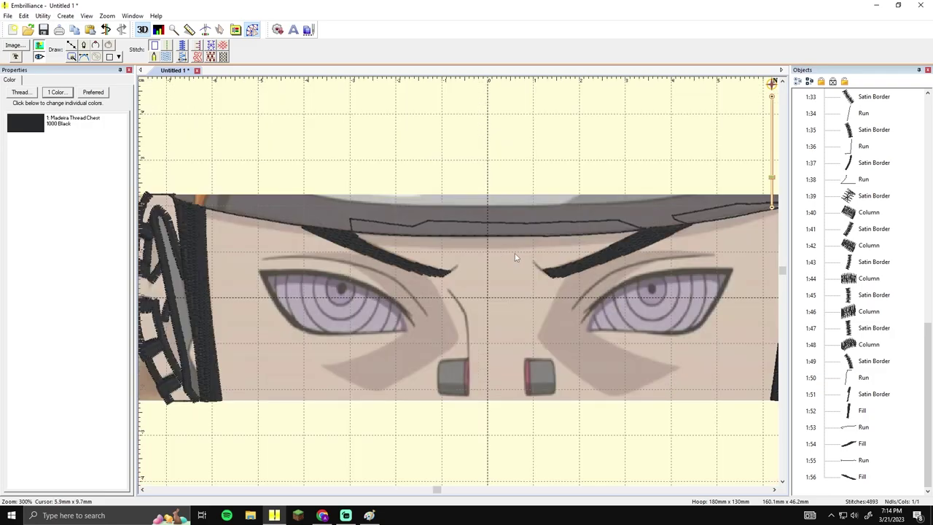
scroll(460, 255, down, 1)
scroll(460, 254, up, 3)
scroll(460, 254, down, 3)
scroll(419, 220, up, 2)
drag(492, 250, 520, 240)
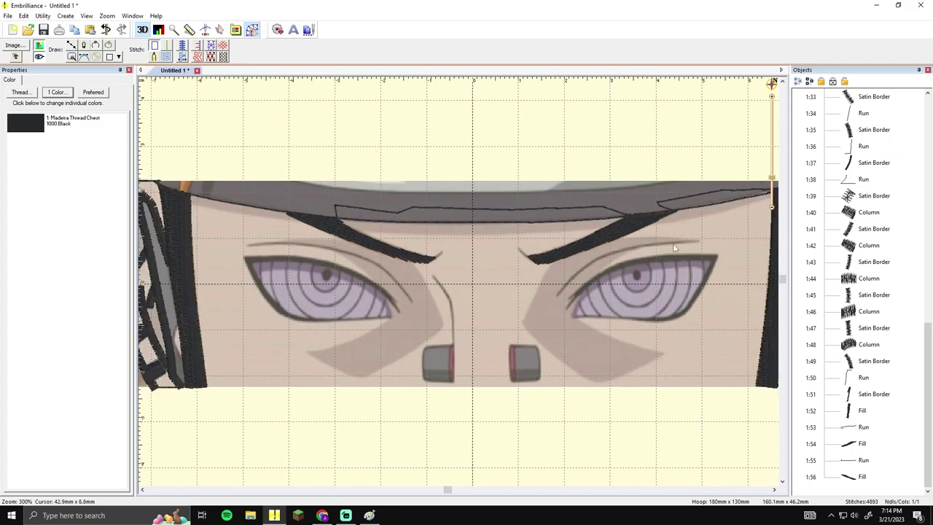
scroll(519, 264, up, 2)
scroll(522, 263, down, 2)
scroll(521, 261, up, 2)
Step: Begin a line at the outer end of the eyelid crease above the left eye
drag(184, 176, 514, 238)
click(456, 256)
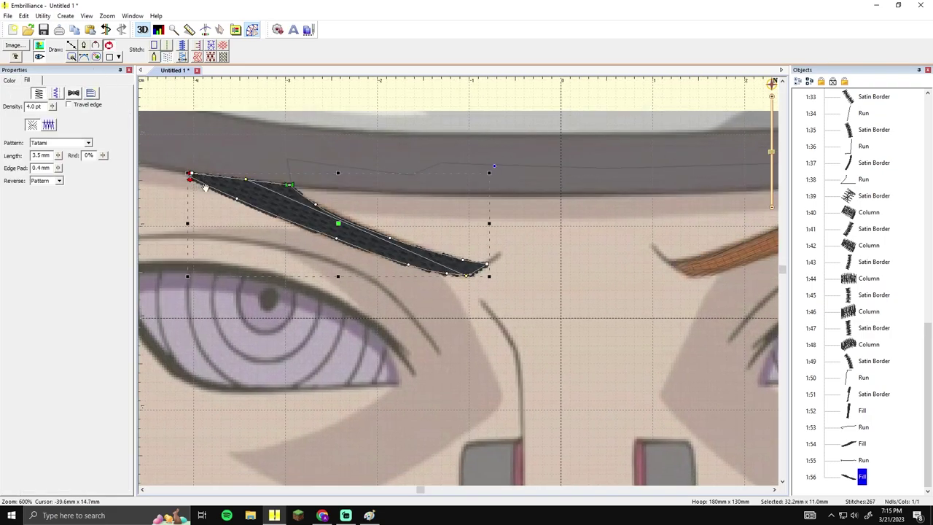
drag(197, 186, 376, 181)
click(71, 47)
click(286, 236)
click(381, 230)
click(503, 249)
click(616, 345)
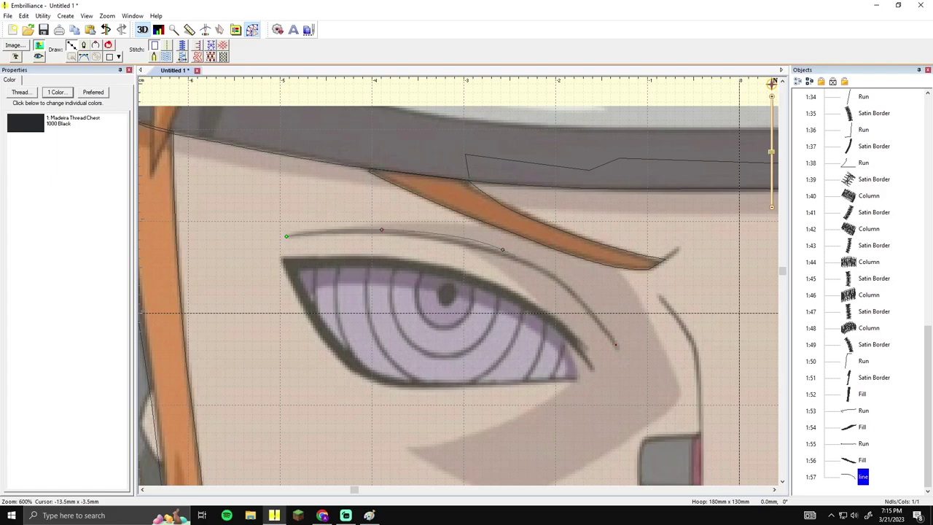
key(BackSpace)
key(BackSpace)
key(BackSpace)
Step: Complete the line along the left eyelid crease to its inner end and convert it to a satin border
click(389, 232)
click(619, 349)
key(Return)
click(182, 46)
click(390, 194)
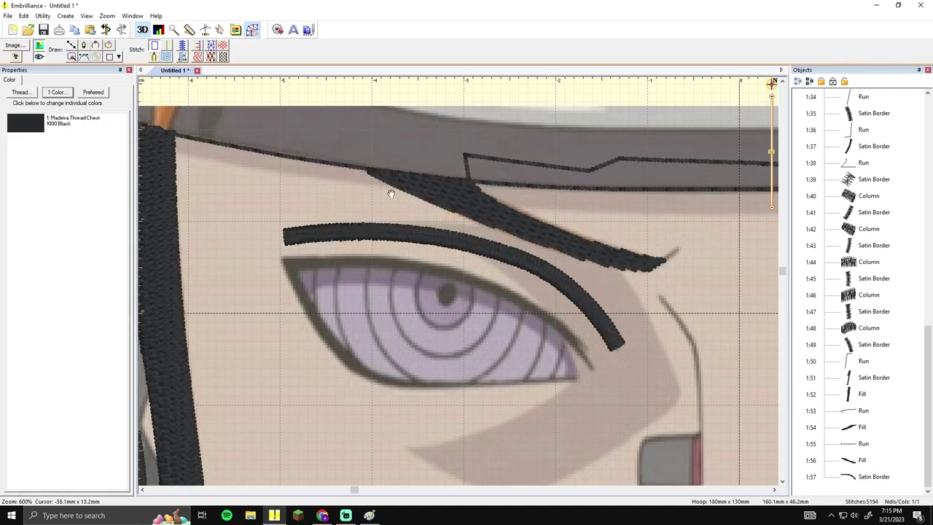
Step: Trace a closed outline around the whole eye, about 32 by 14 mm, following its lower and upper edges
drag(390, 194, 359, 174)
scroll(336, 160, down, 3)
scroll(334, 160, up, 3)
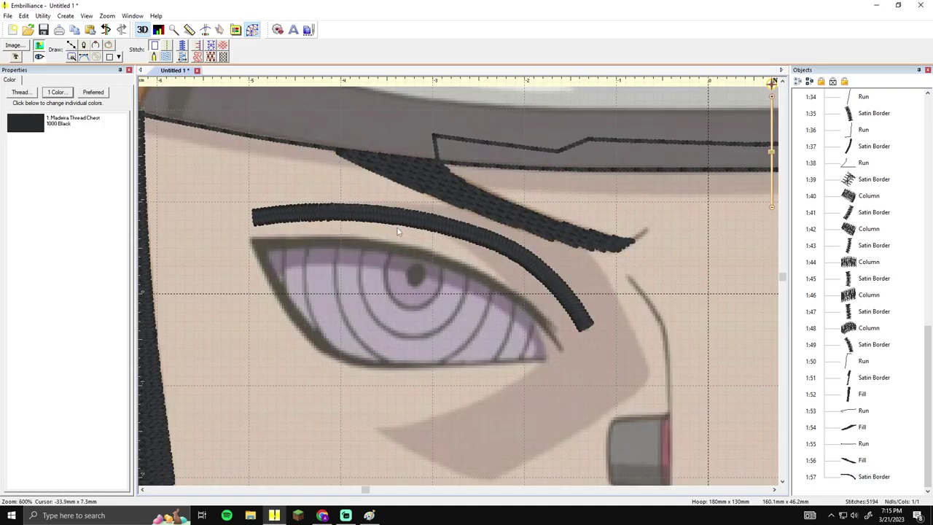
click(72, 46)
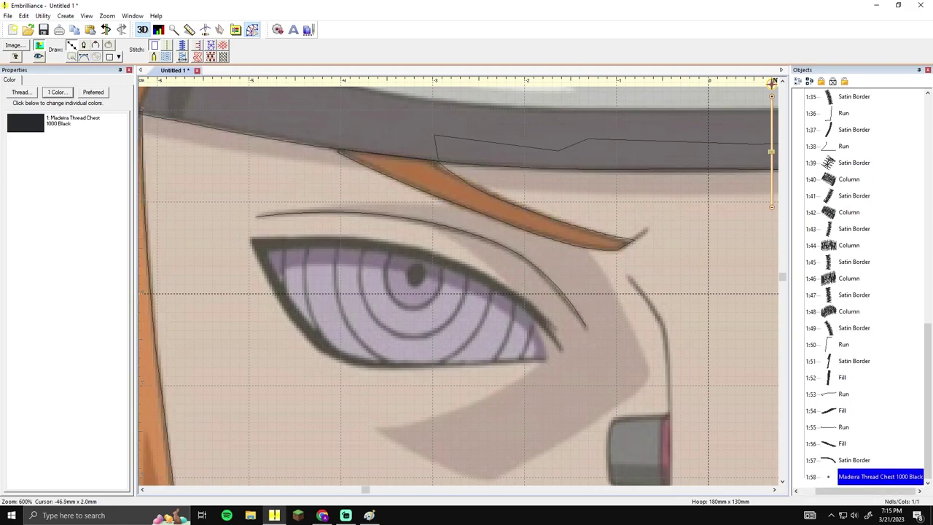
click(265, 251)
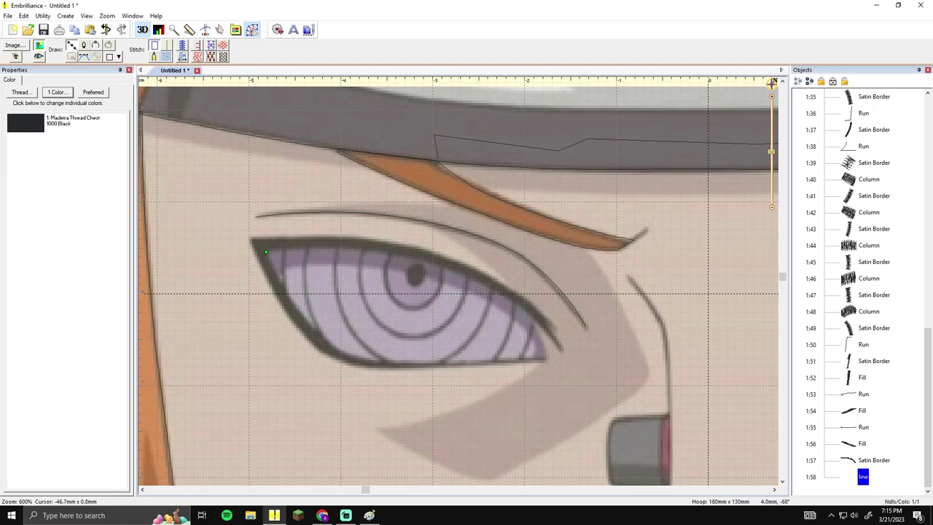
click(278, 290)
click(301, 325)
click(350, 362)
click(389, 366)
click(449, 366)
click(552, 360)
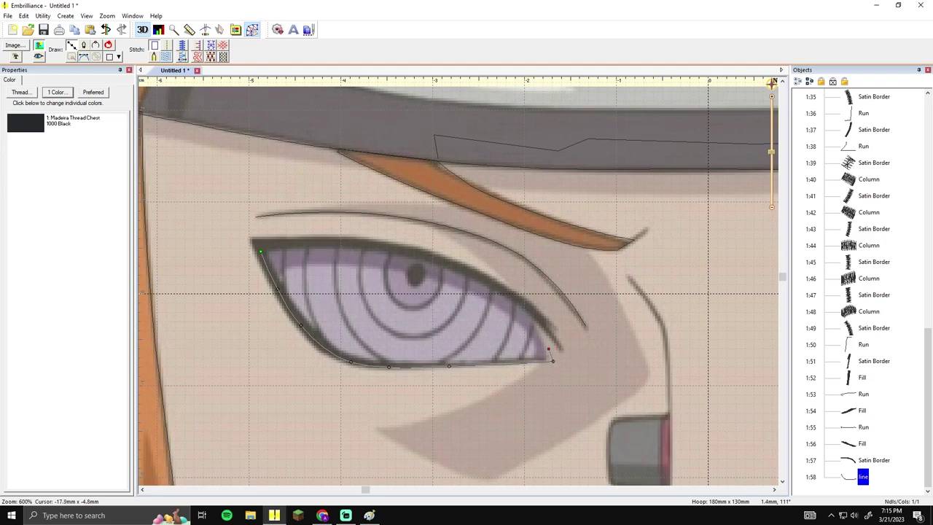
click(472, 275)
click(425, 257)
click(382, 246)
click(336, 243)
key(Return)
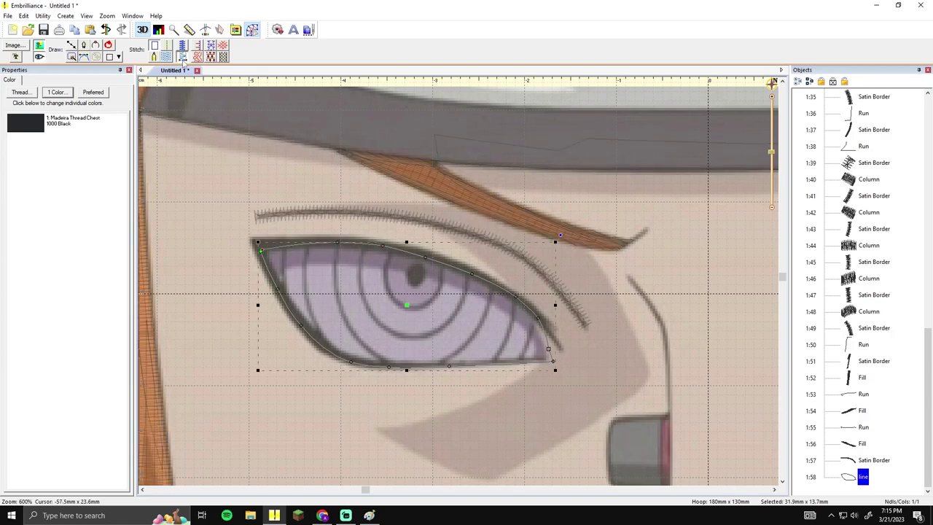
Step: Convert the closed eye outline to a fill stitch
click(182, 57)
click(183, 45)
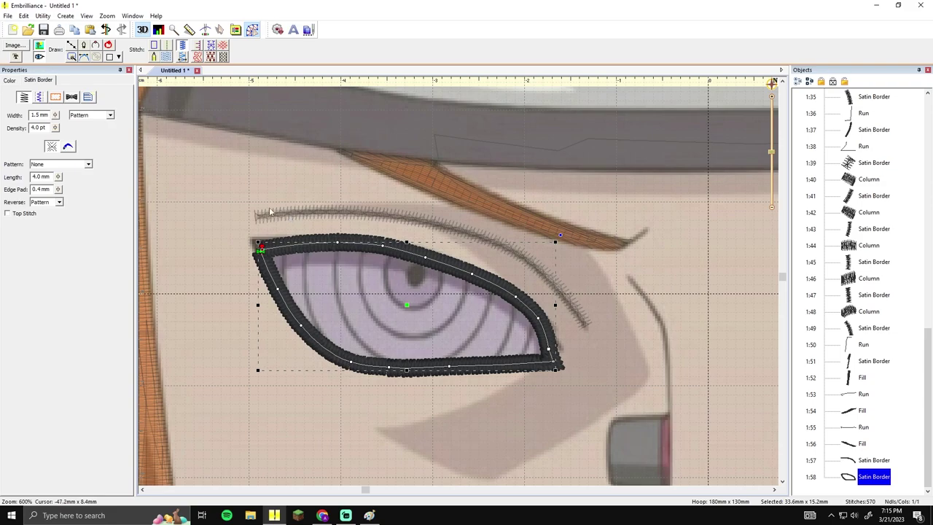
click(166, 56)
drag(261, 253, 260, 250)
click(17, 48)
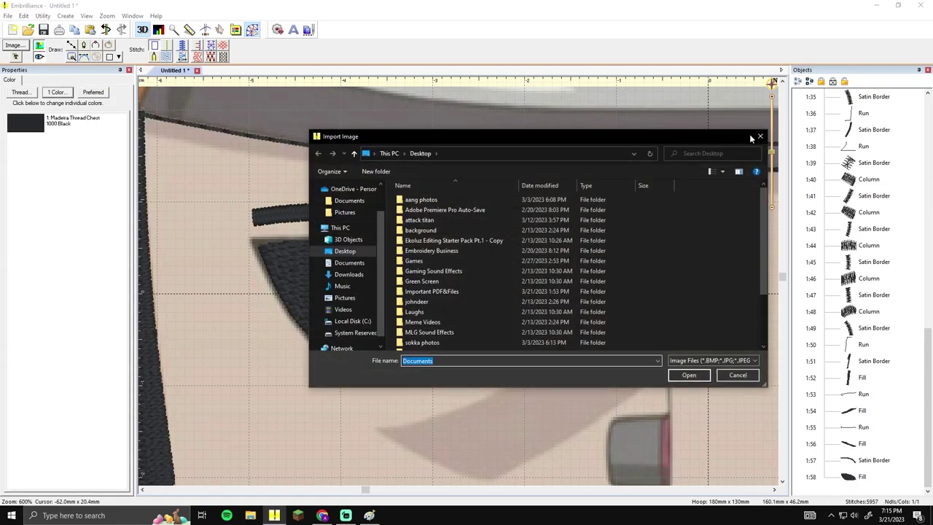
click(760, 135)
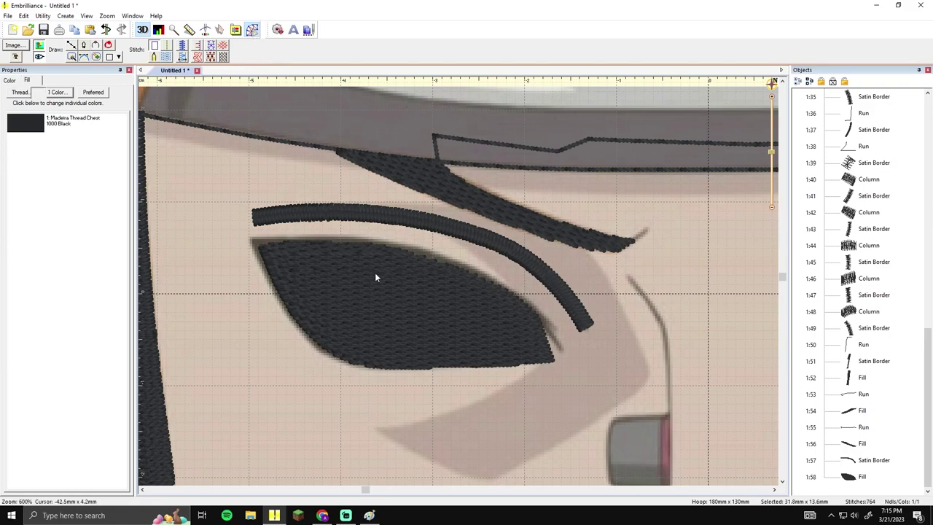
Step: Change the eye fill's thread to Madeira Thread Chest 1112 Light Purple, searching the threads for "purple"
click(374, 274)
click(10, 81)
click(28, 122)
click(463, 222)
text(purple)
click(488, 238)
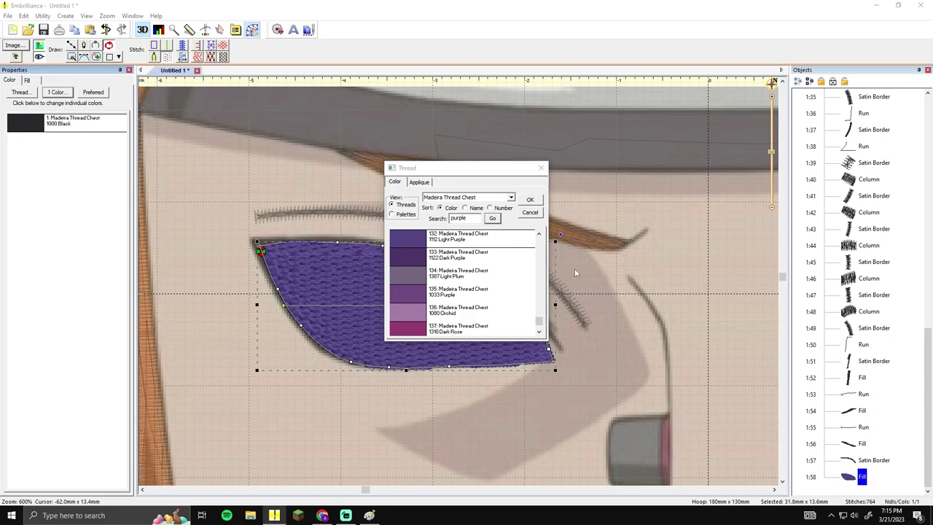
double_click(502, 239)
click(647, 276)
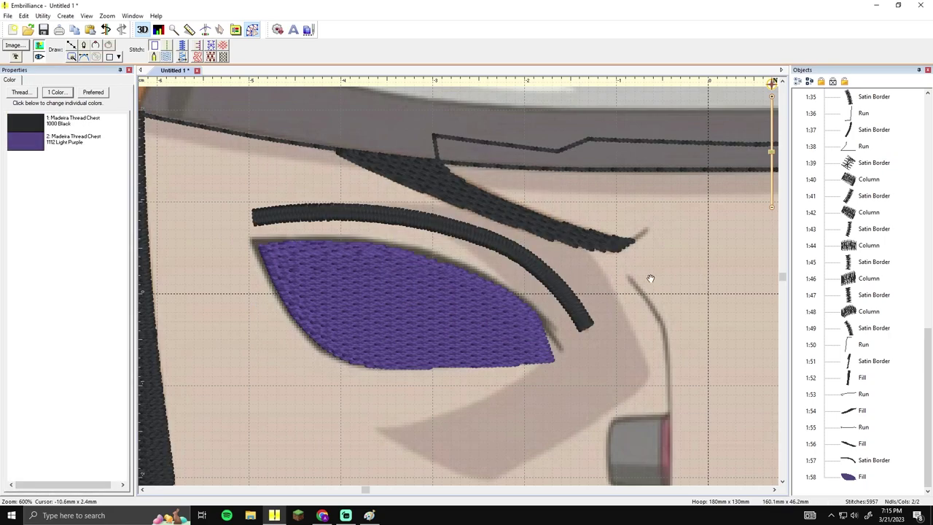
Step: Move the purple eye fill to first place in the stitching order
drag(650, 277, 574, 249)
click(439, 302)
click(499, 296)
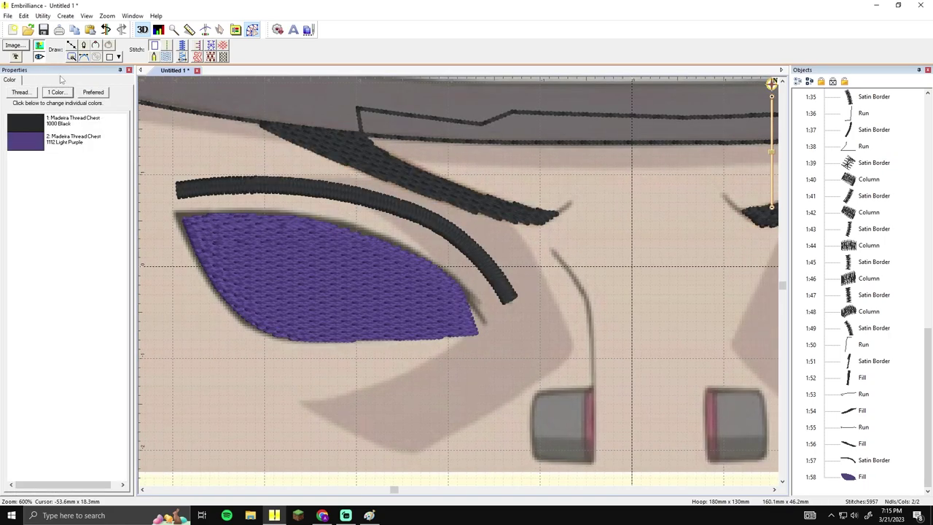
click(354, 260)
right_click(850, 478)
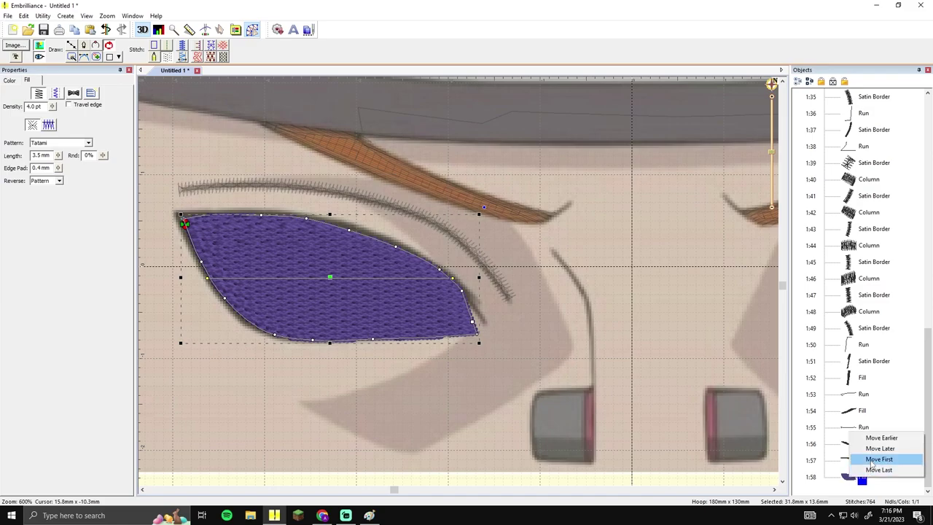
click(886, 459)
click(696, 385)
Step: Draw a black run stitch from the eyelid crease's inner end along the upper eye edge to the pupil, about 18.5 by 8 mm
scroll(698, 377, down, 3)
drag(751, 312, 538, 334)
mouse_move(604, 332)
mouse_down()
mouse_move(491, 325)
mouse_move(738, 259)
mouse_up()
scroll(492, 321, up, 3)
drag(478, 283, 247, 306)
click(71, 47)
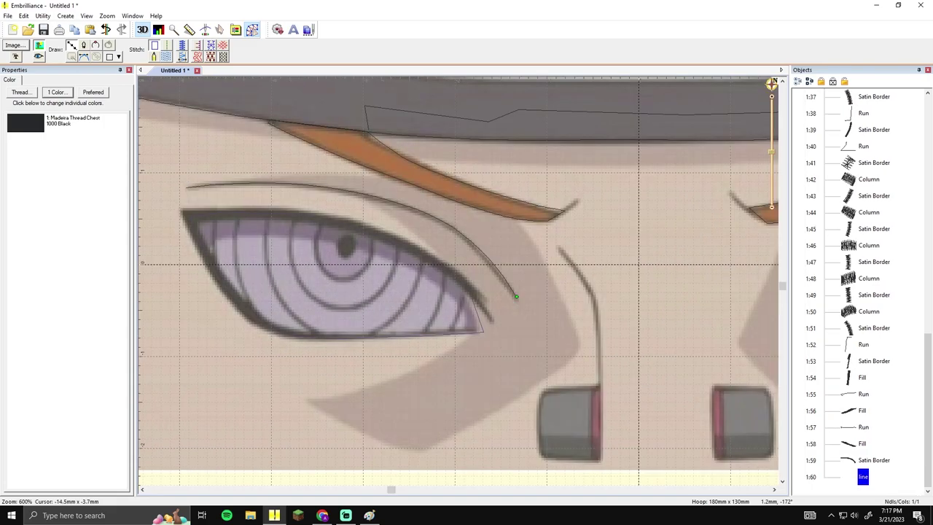
click(497, 297)
click(477, 299)
click(460, 283)
click(425, 254)
click(391, 238)
click(351, 228)
key(Return)
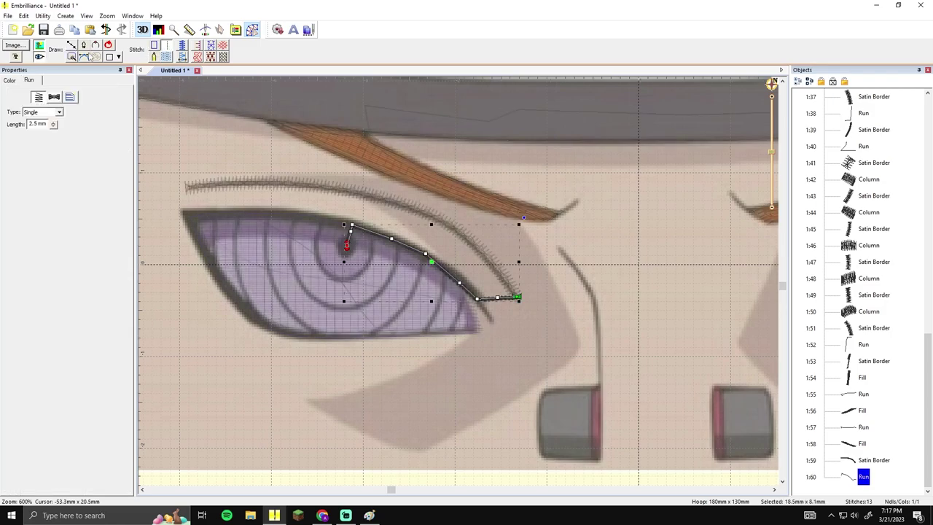
Step: Trace the round pupil as a closed shape and convert it to a black column stitch
click(71, 47)
click(348, 236)
click(337, 242)
click(343, 256)
click(355, 249)
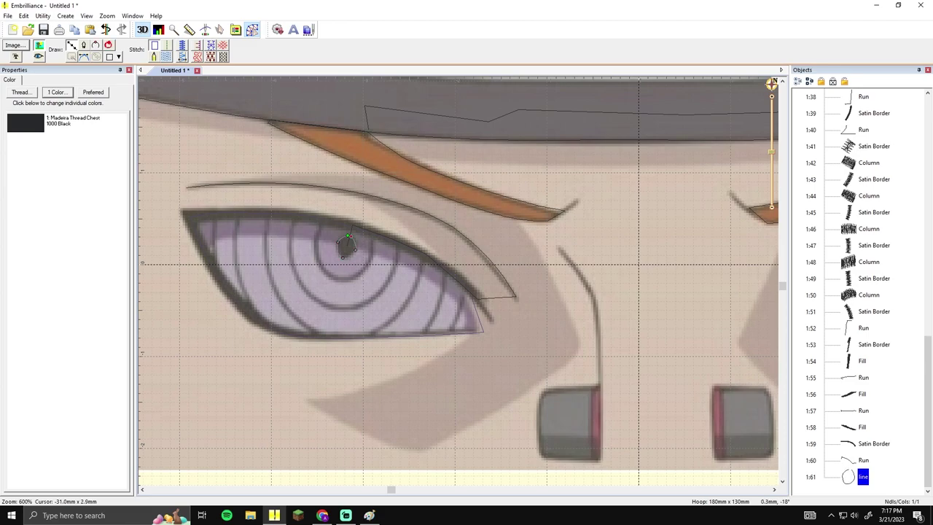
key(Return)
key(Return)
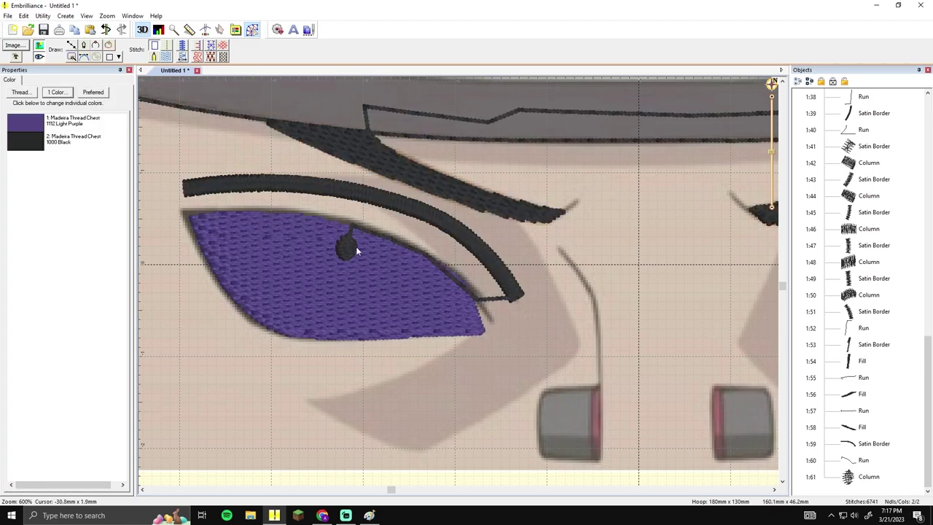
Step: Draw a run stitch about 2.6 by 1.5 mm from the pupil along the upper eye edge to the innermost ring
click(349, 238)
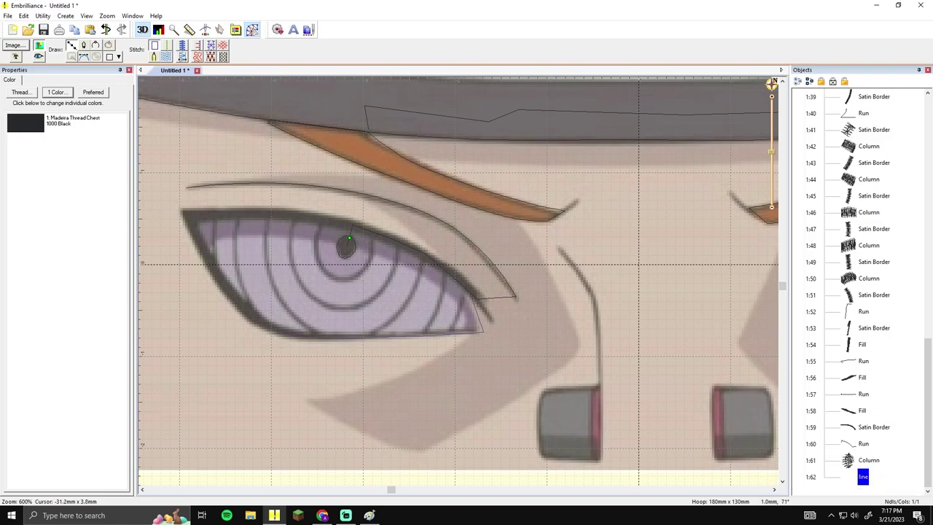
click(373, 240)
key(Return)
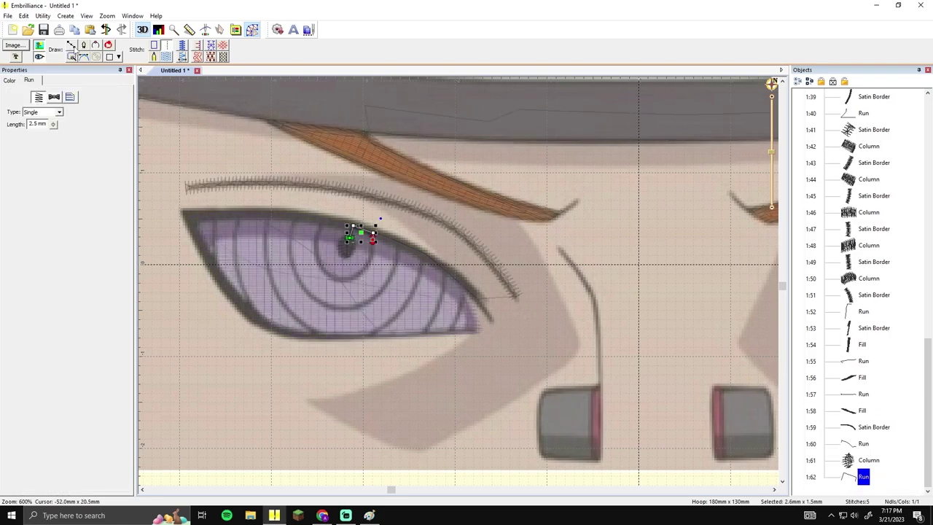
Step: Trace the innermost ring around the pupil, about 6.5 by 5.9 mm, and convert it to a satin border
click(371, 237)
click(345, 277)
click(319, 264)
click(322, 222)
key(Return)
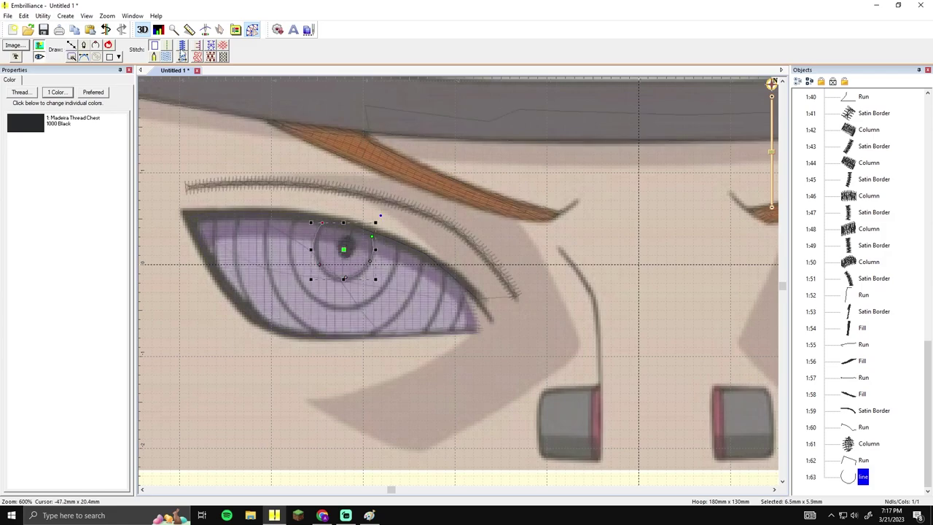
click(182, 49)
click(350, 191)
click(355, 209)
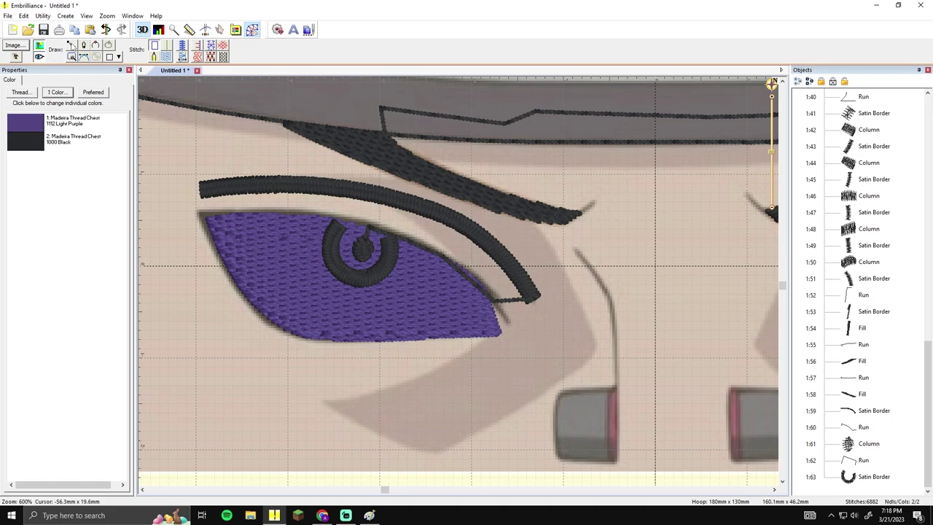
Step: Draw a run stitch along the upper eye edge from the innermost ring's outer end to the second ring
click(72, 46)
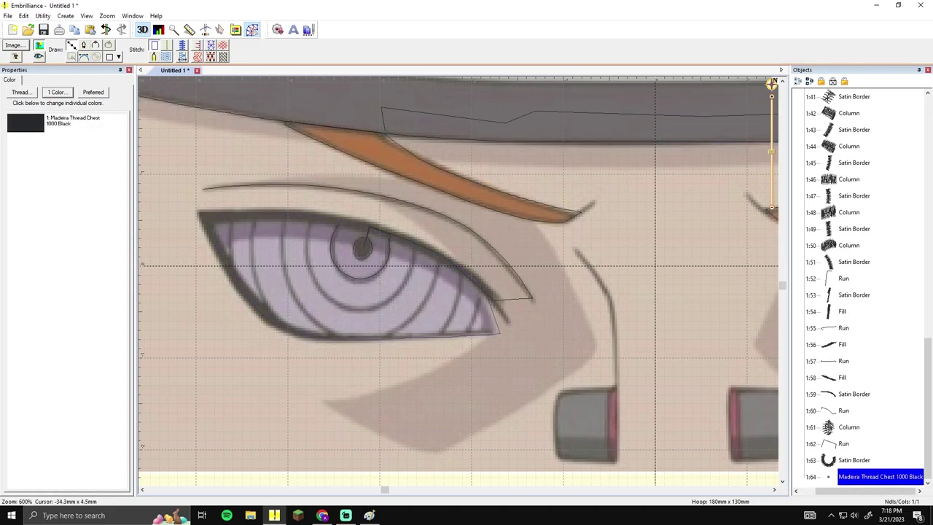
click(340, 224)
double_click(313, 219)
click(167, 45)
Step: Trace the second ring around the pupil as a curved line and convert it to a satin border
click(72, 46)
click(310, 221)
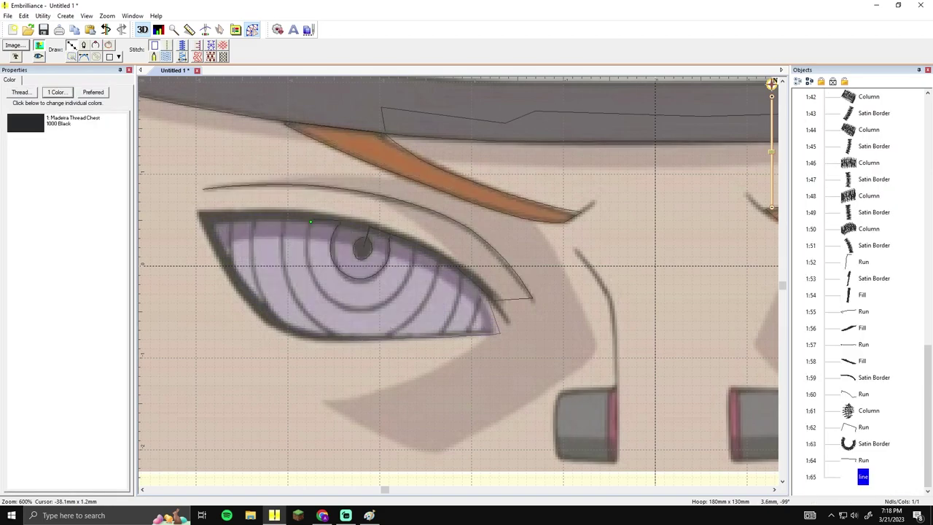
right_click(305, 255)
right_click(354, 311)
click(414, 243)
key(Return)
click(182, 45)
click(444, 232)
scroll(431, 243, right, 1)
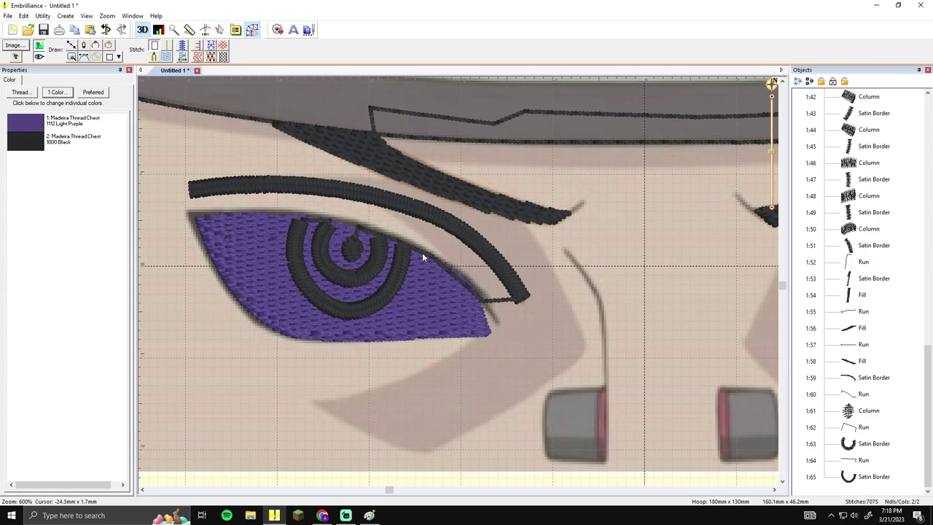
Step: Draw a run stitch along the upper eye edge from the second ring's inner end to the third ring
click(71, 45)
drag(428, 256, 403, 246)
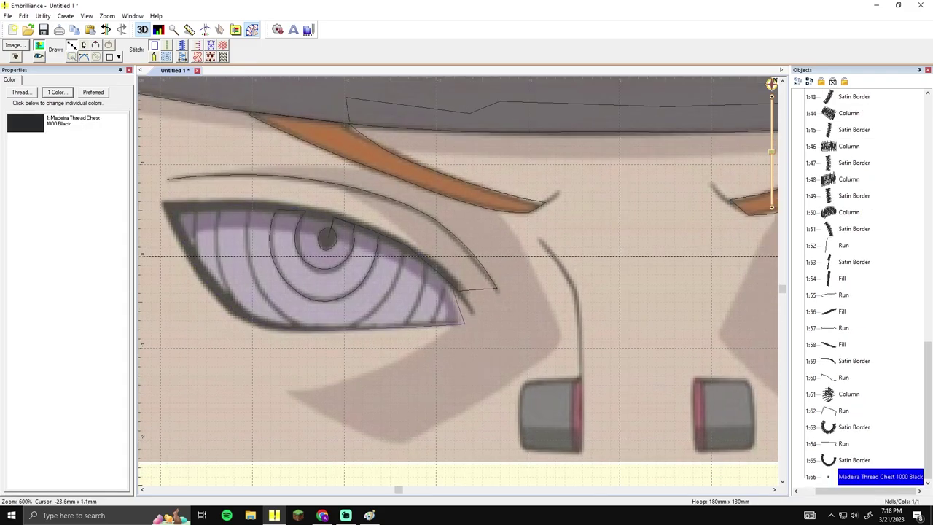
click(378, 237)
right_click(392, 240)
click(406, 250)
key(Return)
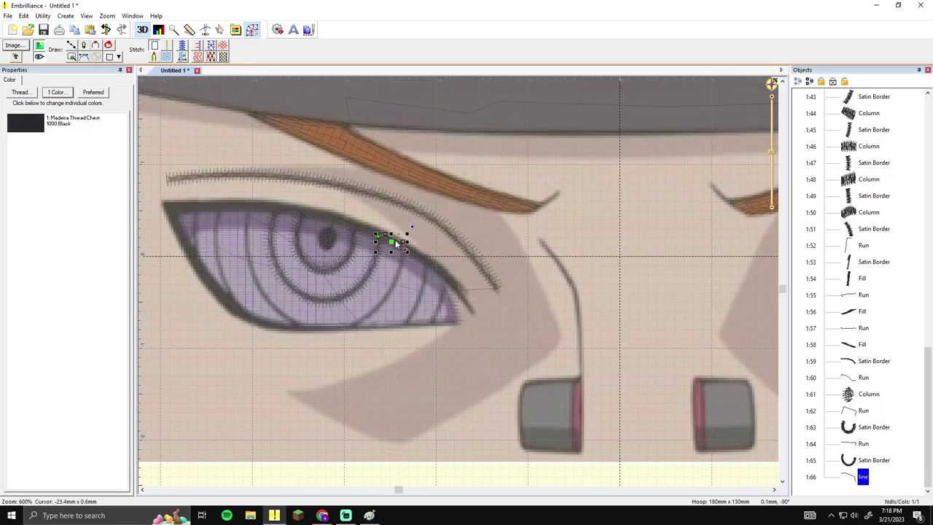
key(Return)
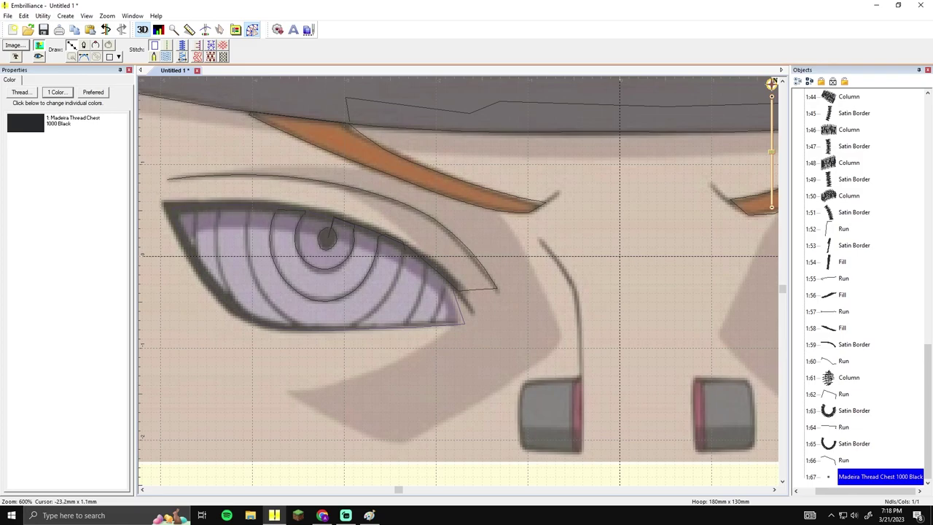
Step: Trace the third ring's arc on the eye's inner side down to the lower edge and convert it to a satin border
click(405, 245)
right_click(376, 307)
click(350, 328)
key(Return)
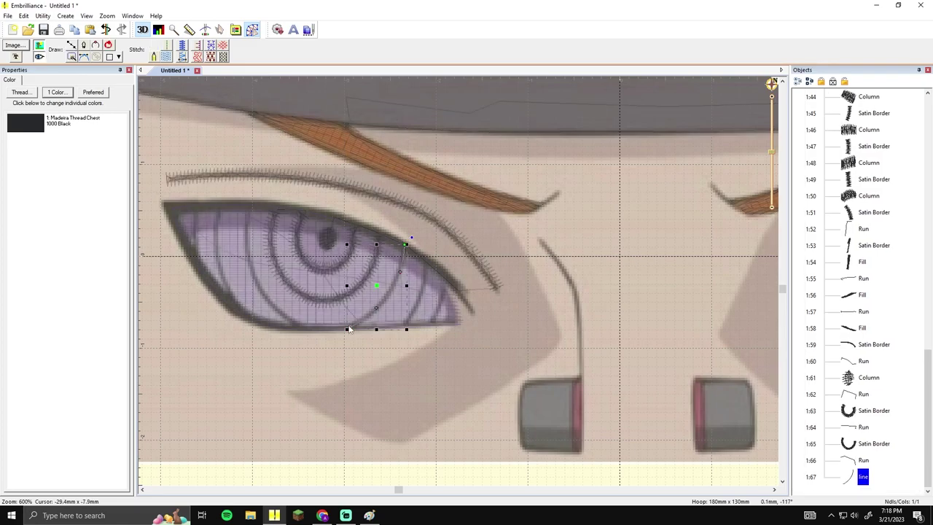
click(183, 46)
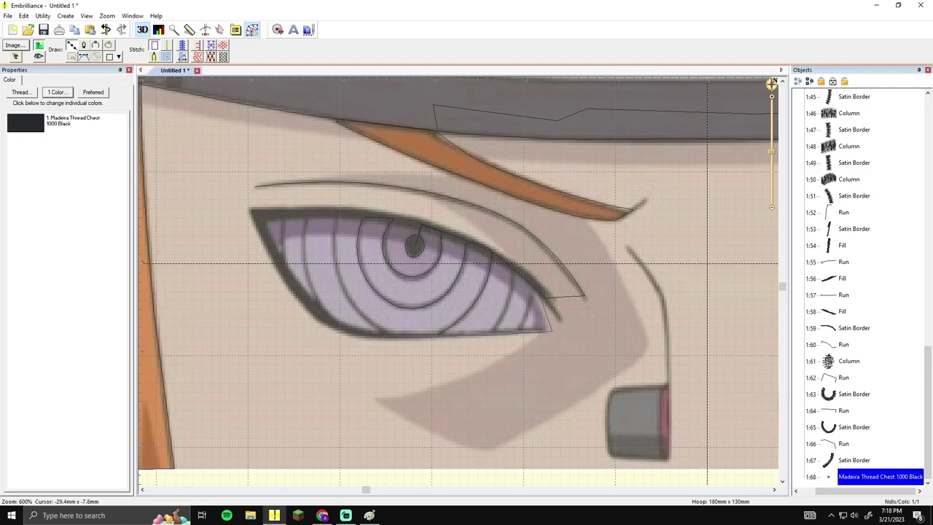
Step: Draw a run stitch along the lower eye edge linking the third ring's inner arc to its outer arc
click(438, 335)
click(385, 335)
key(Return)
click(167, 46)
Step: Trace the third ring's arc on the eye's outer side and convert it to a satin border 1.5 mm wide
click(72, 45)
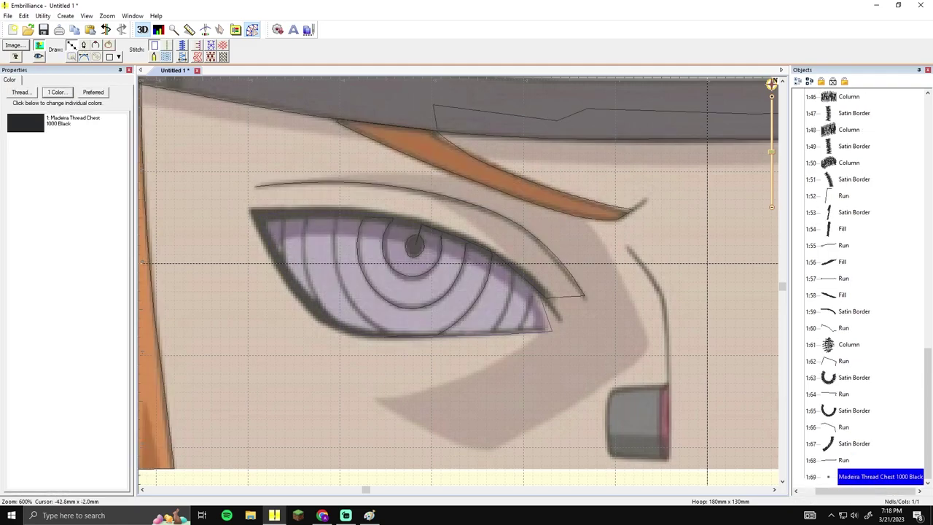
click(390, 336)
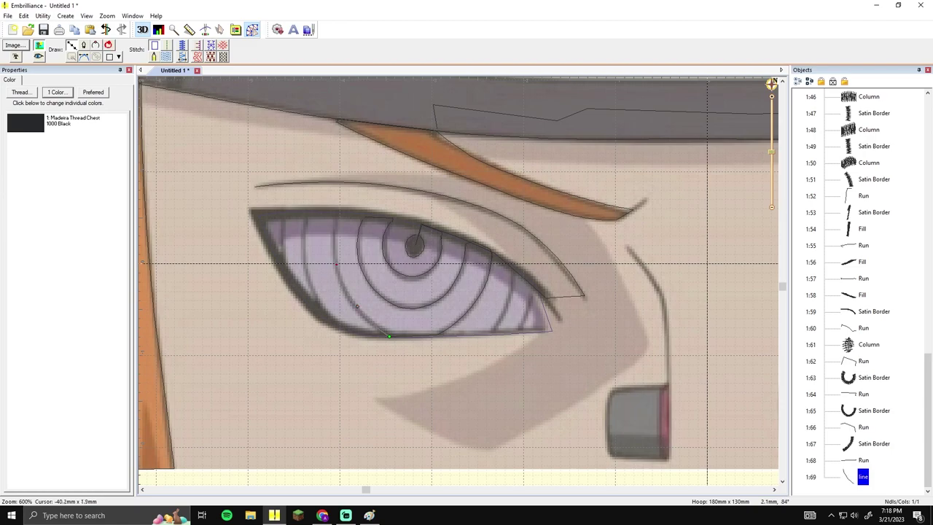
click(338, 218)
key(Return)
click(183, 46)
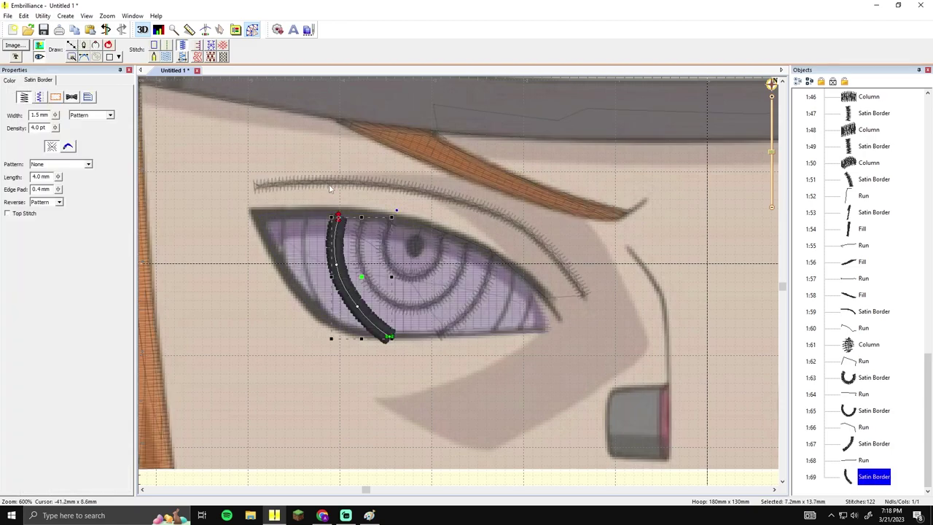
Step: Draw a run stitch along the upper eye edge from the third ring's outer arc to the fourth ring
click(71, 45)
click(338, 217)
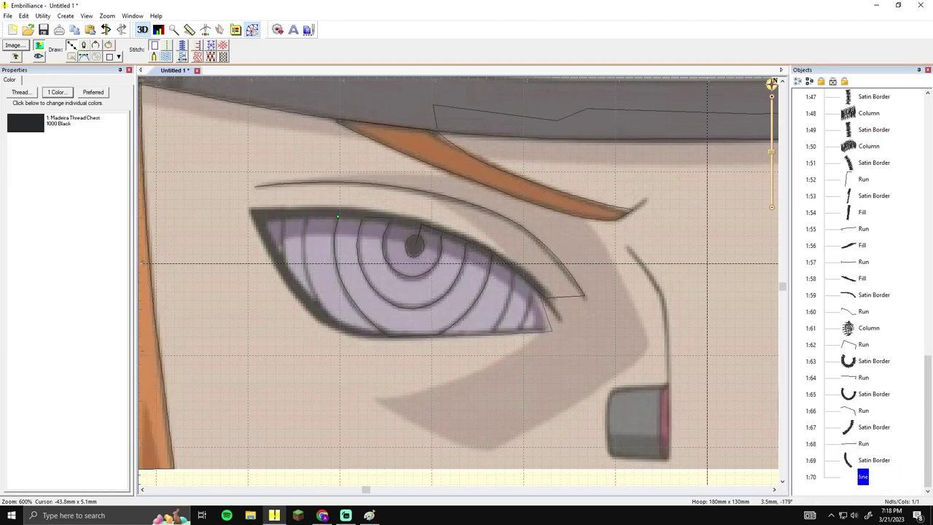
click(306, 216)
key(Return)
click(167, 46)
Step: Trace the fourth ring's outer arc, about 3.9 by 11 mm, as a satin border 1.5 mm wide
click(72, 46)
click(309, 219)
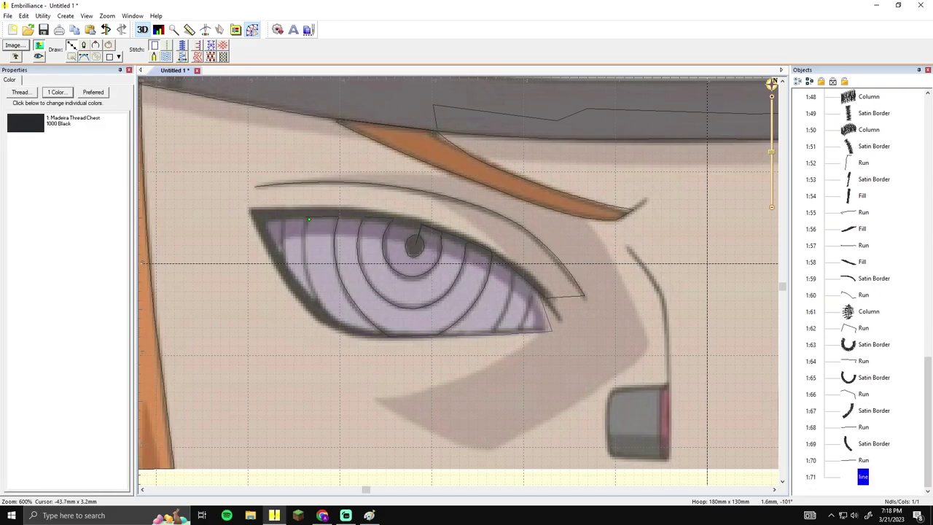
right_click(303, 237)
key(Return)
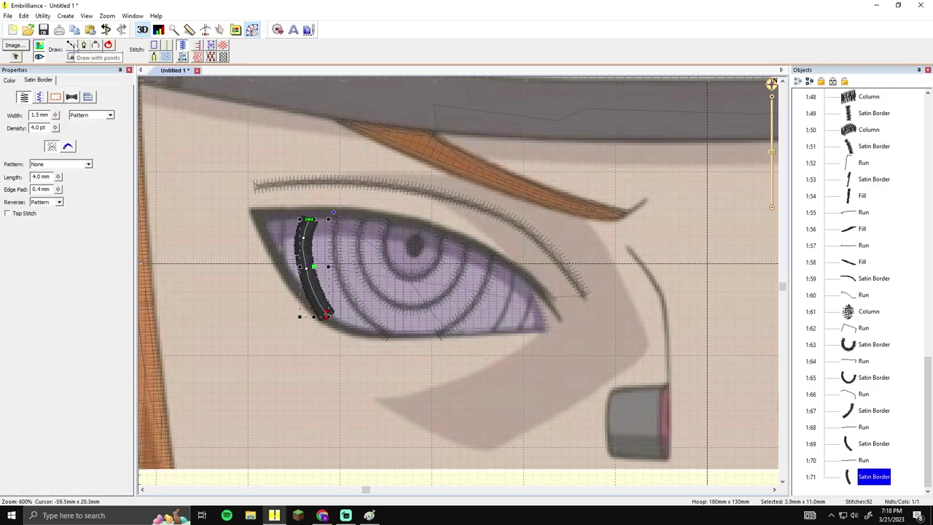
Step: Draw a run stitch along the lower outer eye edge from the fourth ring's arc up to the outermost arc
click(71, 46)
click(329, 317)
right_click(303, 296)
right_click(281, 263)
key(Return)
click(168, 47)
Step: Trace the outermost ring arc at the eye's outer corner, about 0.7 by 5.6 mm, as a satin border
click(71, 45)
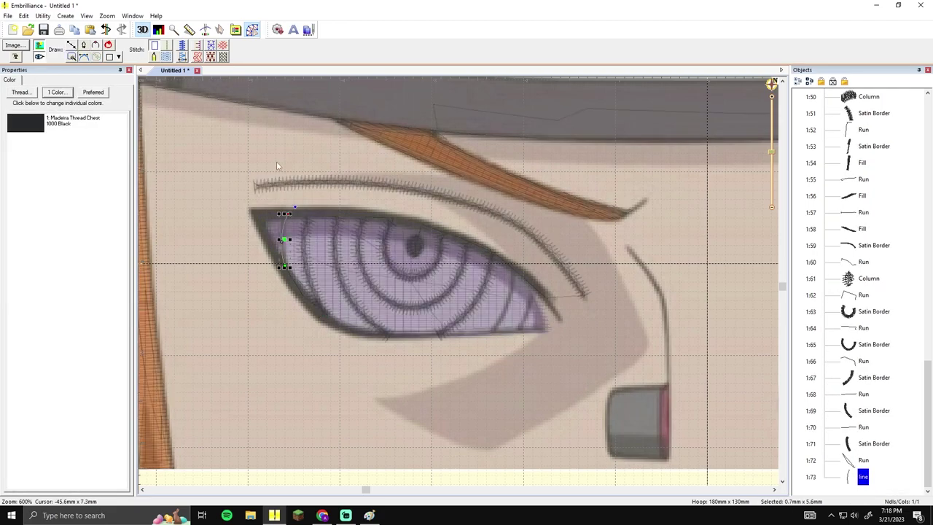
key(Return)
key(Escape)
Step: Draw a run stitch about 24.5 by 6 mm along the upper eye edge from the outermost arc toward the inner corner
click(287, 214)
click(337, 214)
click(379, 219)
click(436, 232)
click(473, 247)
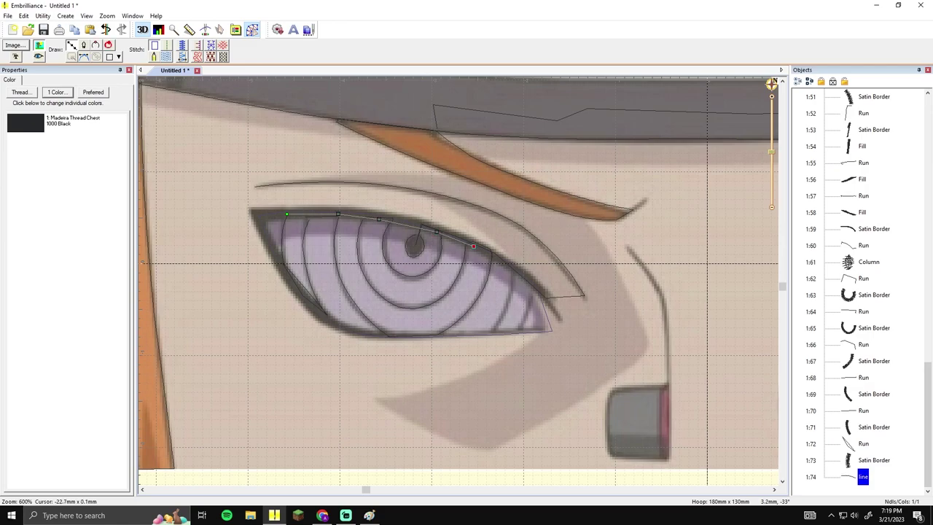
key(Return)
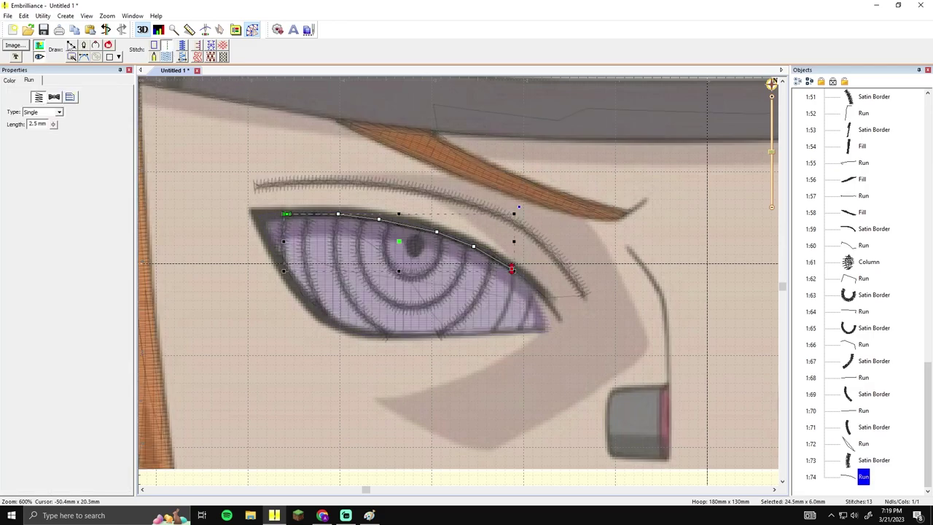
key(Escape)
Step: Trace the ring arc near the inner corner, from the upper to the lower eye edge, as a satin border
click(71, 46)
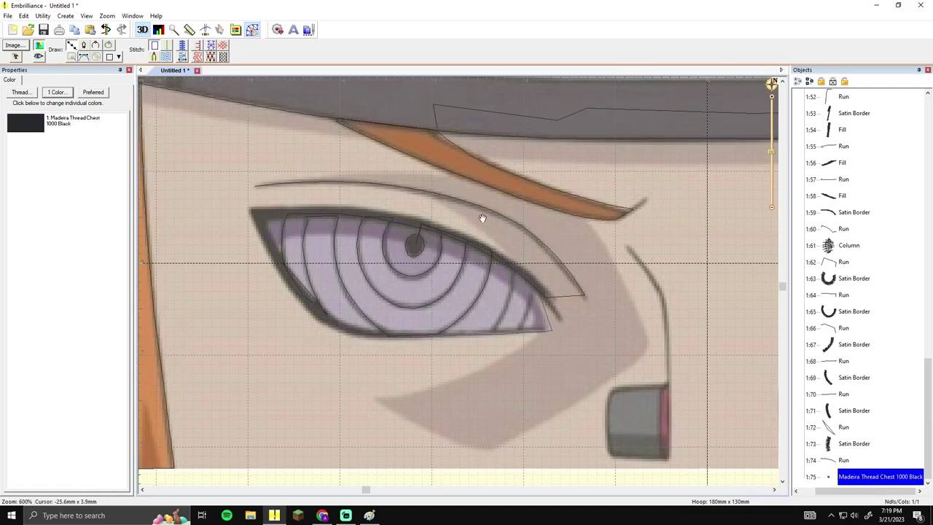
drag(510, 271, 435, 253)
click(436, 253)
click(434, 281)
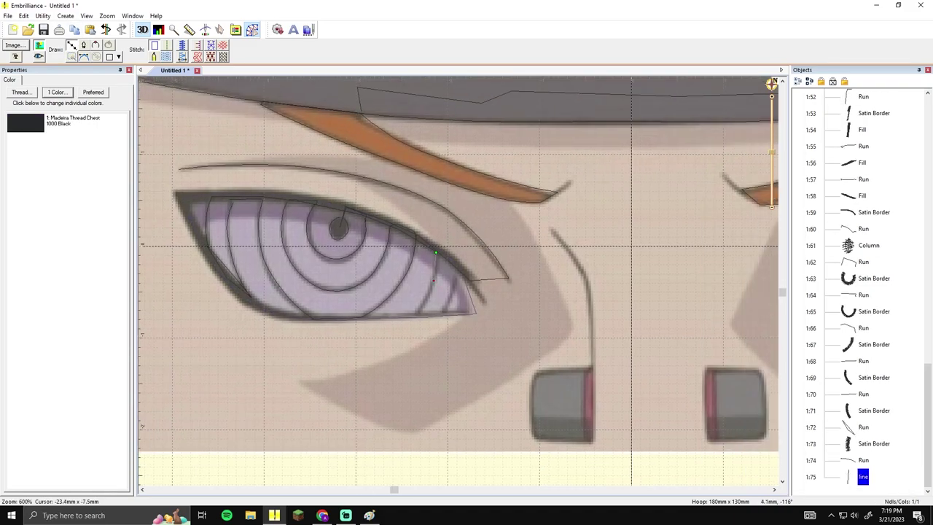
click(417, 314)
key(Return)
click(182, 45)
Step: Connect along the lower eye edge with a run stitch and trace the last inner-corner arc, about 2.6 by 5.4 mm, as a satin border
click(71, 46)
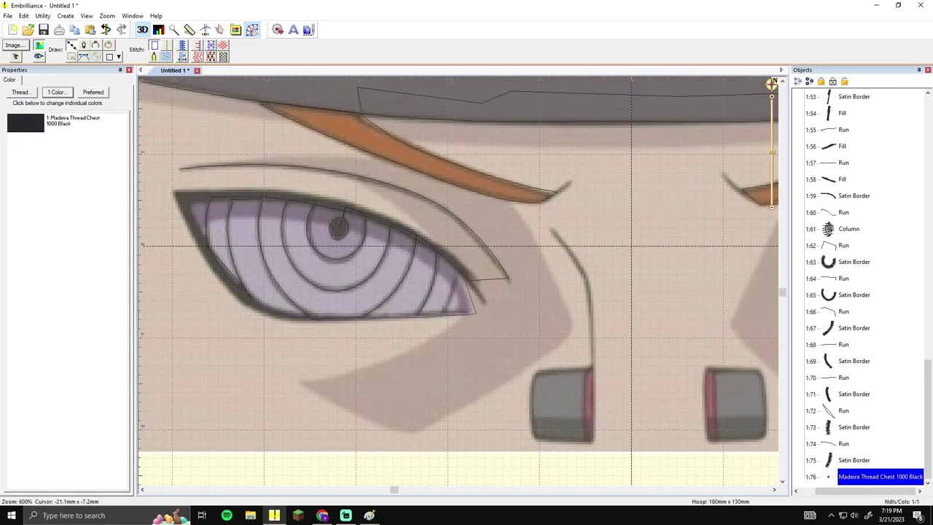
click(73, 45)
click(72, 45)
click(443, 314)
click(453, 296)
click(458, 269)
key(Return)
click(182, 45)
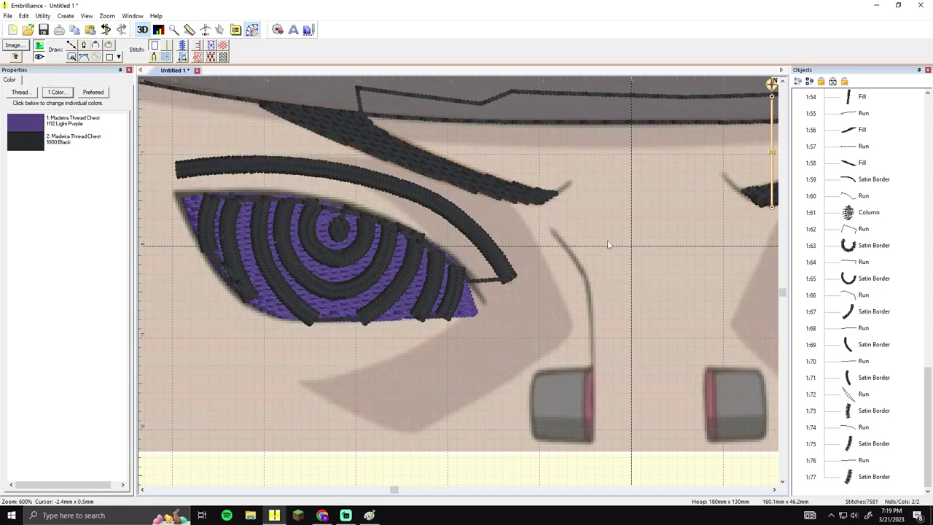
click(610, 243)
Step: Select all the eye's ring borders with their connecting runs and set the satin border width to 1.2 mm
scroll(558, 242, down, 3)
scroll(555, 242, down, 2)
scroll(553, 242, up, 2)
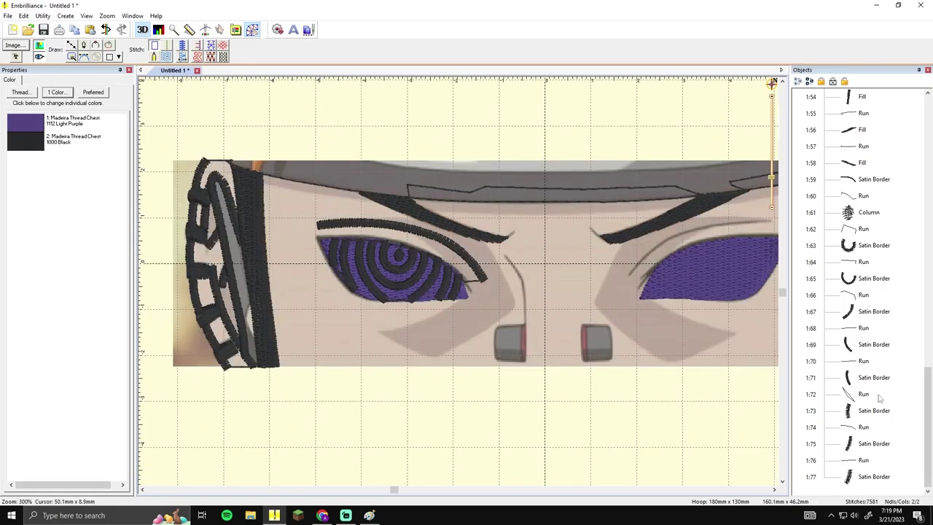
scroll(436, 280, up, 2)
click(417, 303)
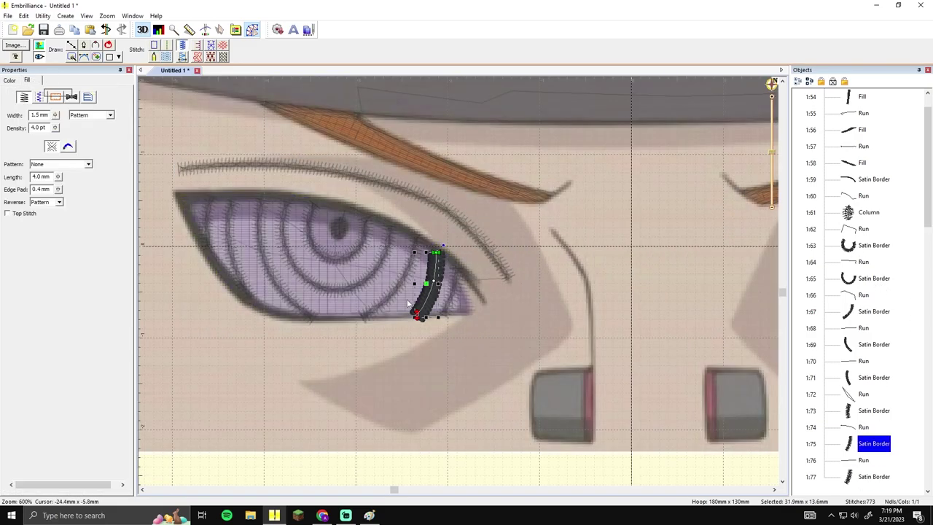
click(407, 295)
click(554, 307)
scroll(897, 187, down, 17)
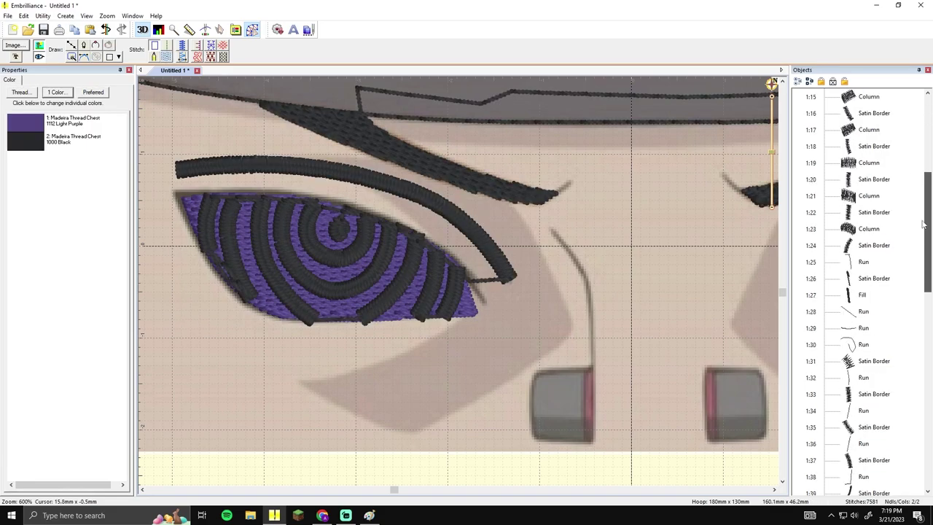
click(858, 264)
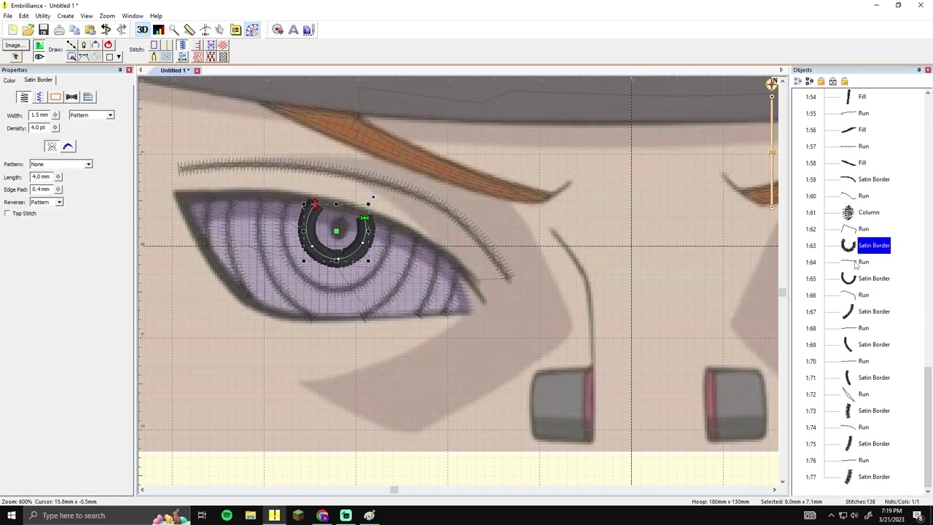
shift+click(857, 477)
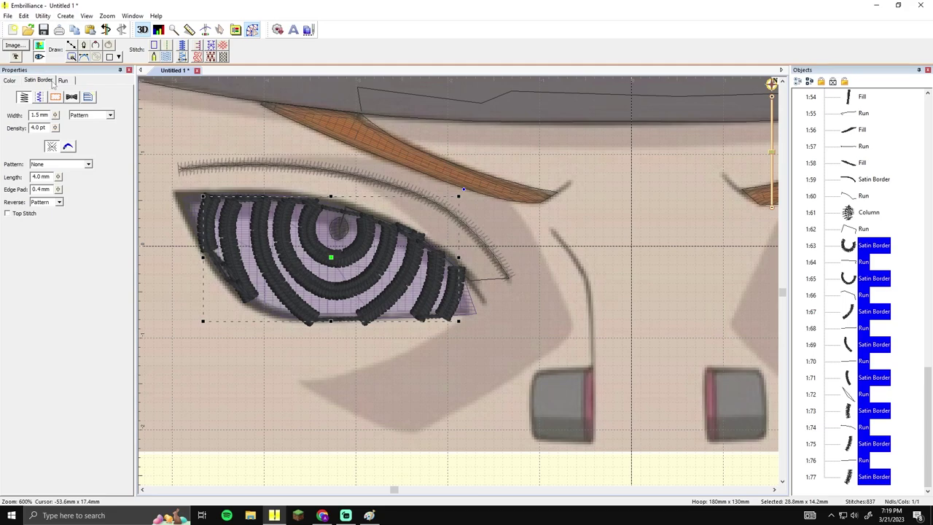
double_click(48, 114)
text(1.2)
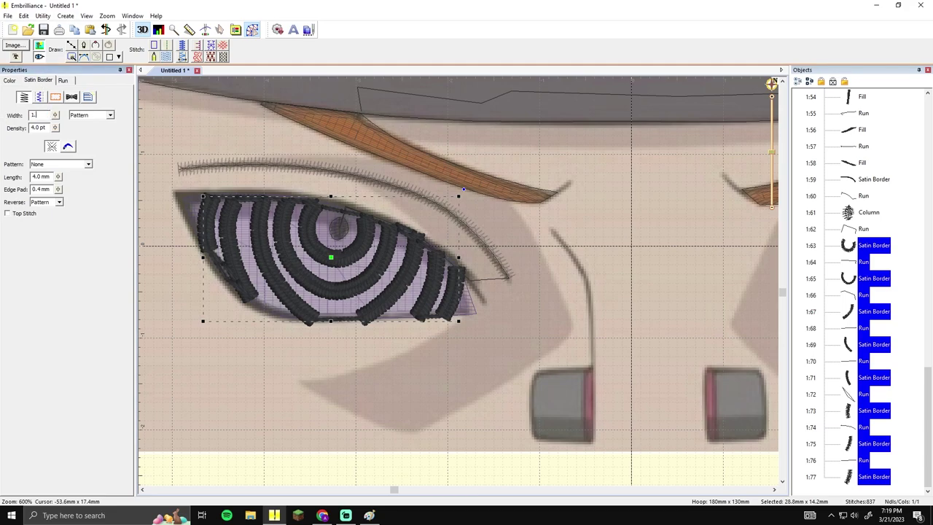
key(Tab)
Step: Examine the thinner eye rings at several zoom levels with the background image hidden and shown
click(572, 180)
scroll(573, 180, down, 3)
scroll(573, 181, up, 1)
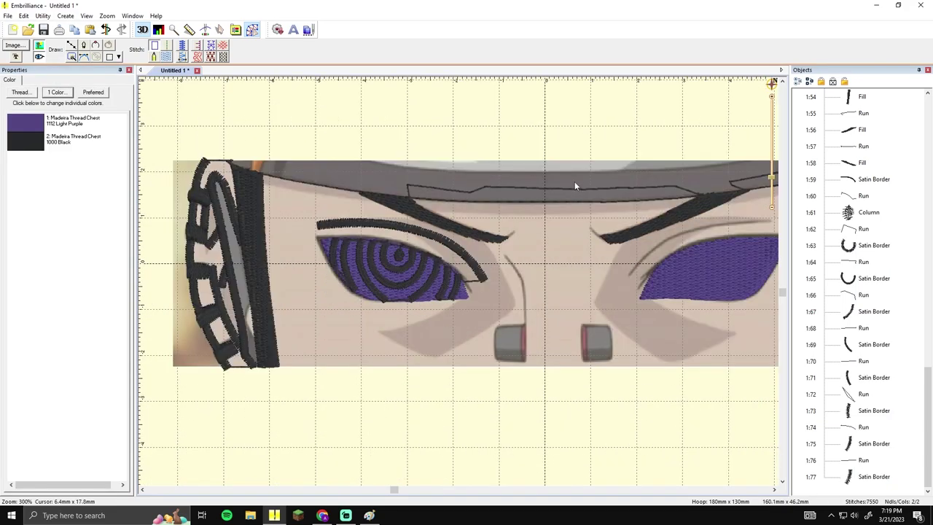
click(40, 47)
scroll(40, 46, down, 1)
scroll(39, 46, up, 2)
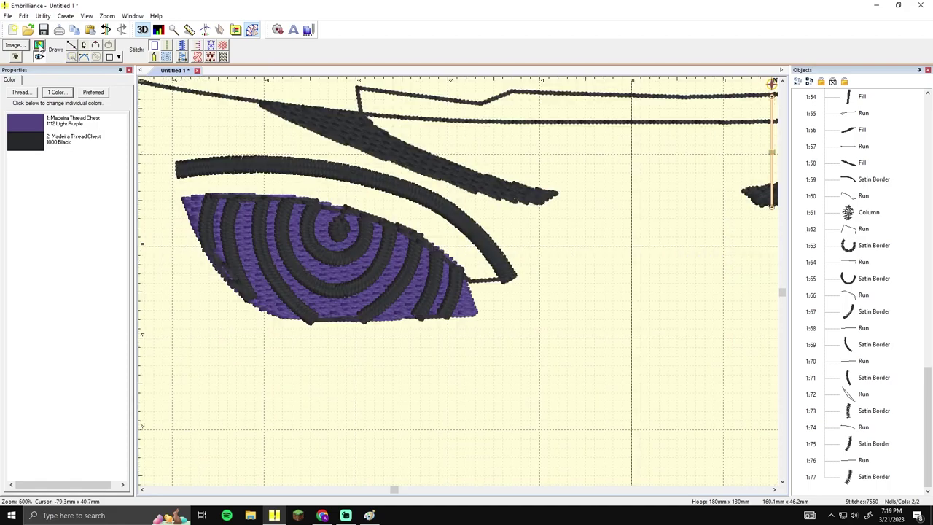
click(39, 47)
scroll(39, 47, down, 2)
click(39, 45)
click(39, 45)
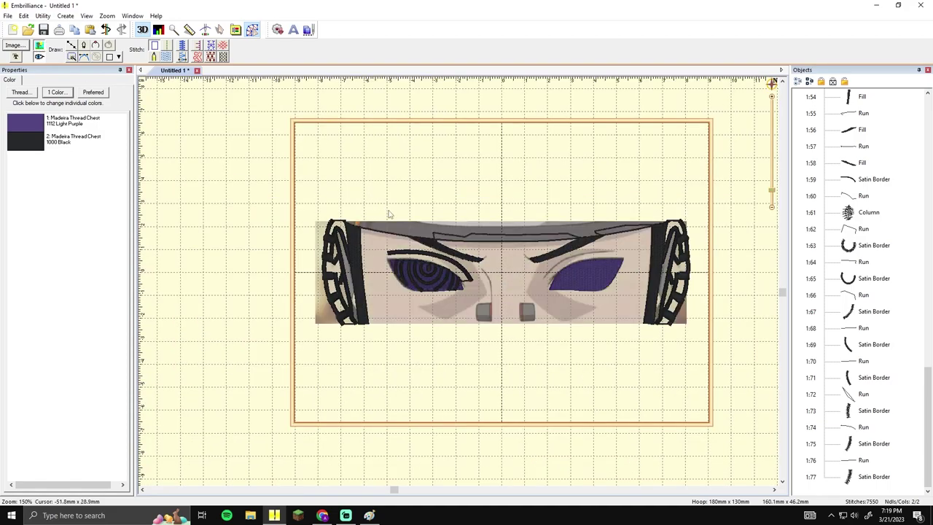
Step: Draw a short run stitch about 1.5 by 1.5 mm from the last inner arc to the lash at the eye's inner corner
scroll(460, 247, up, 4)
click(453, 293)
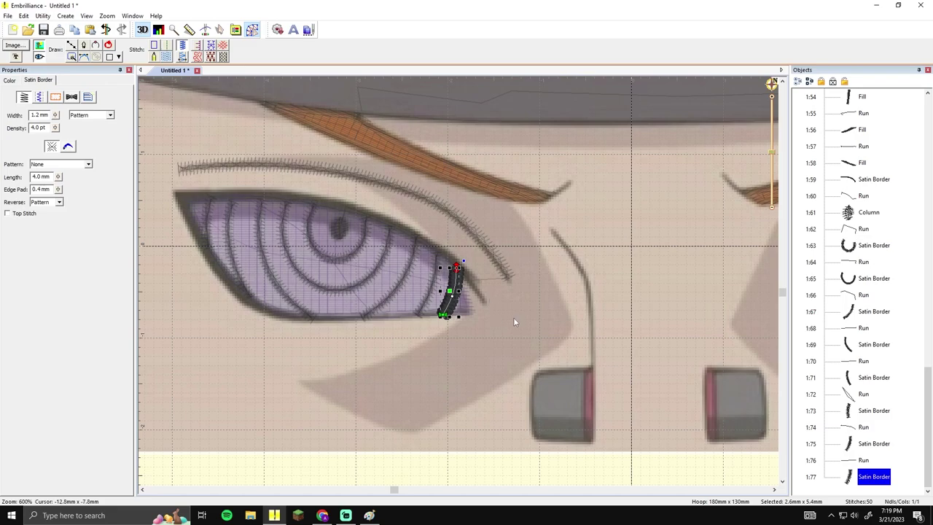
click(72, 45)
click(458, 270)
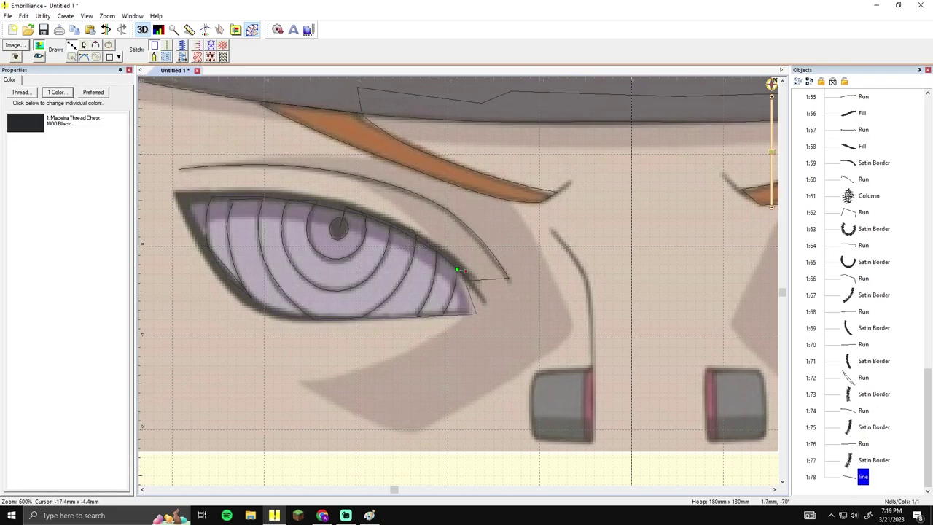
click(466, 271)
drag(488, 296, 454, 294)
scroll(457, 285, up, 1)
scroll(457, 285, down, 1)
key(Return)
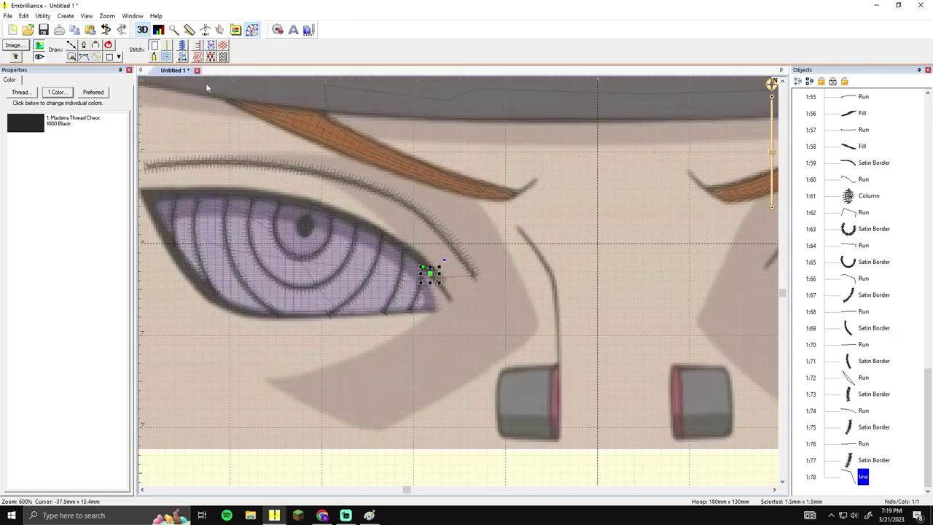
click(167, 46)
Step: Outline the small lash stroke at the eye's inner corner and convert it to a satin column
click(71, 45)
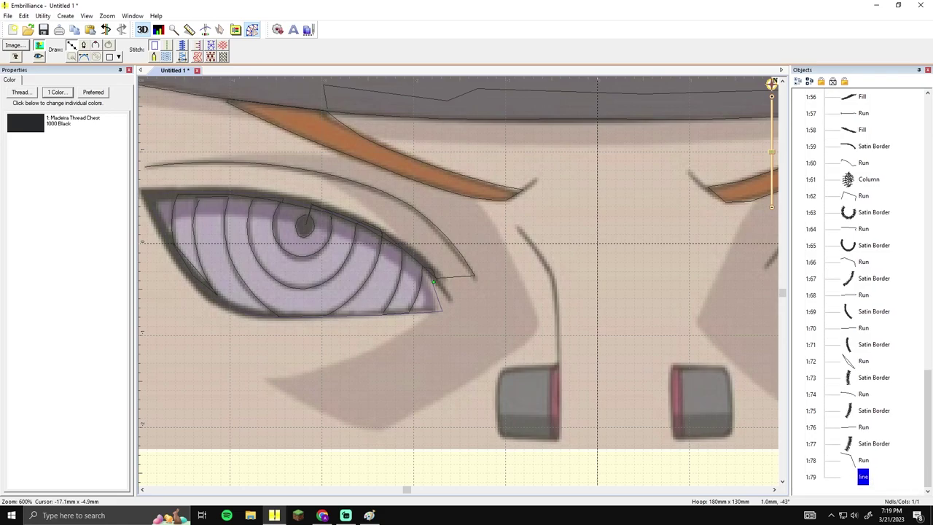
click(452, 302)
click(438, 280)
key(Return)
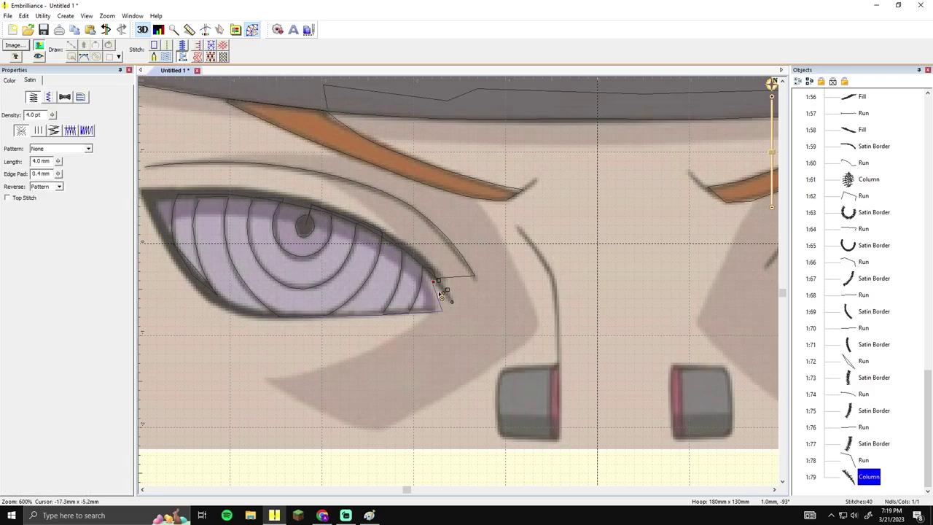
key(Escape)
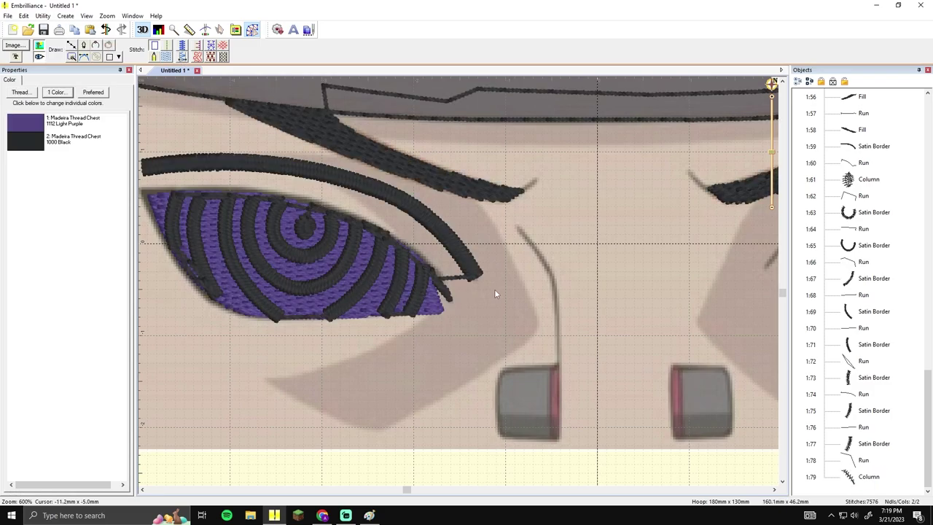
drag(491, 294, 492, 301)
click(441, 306)
click(494, 297)
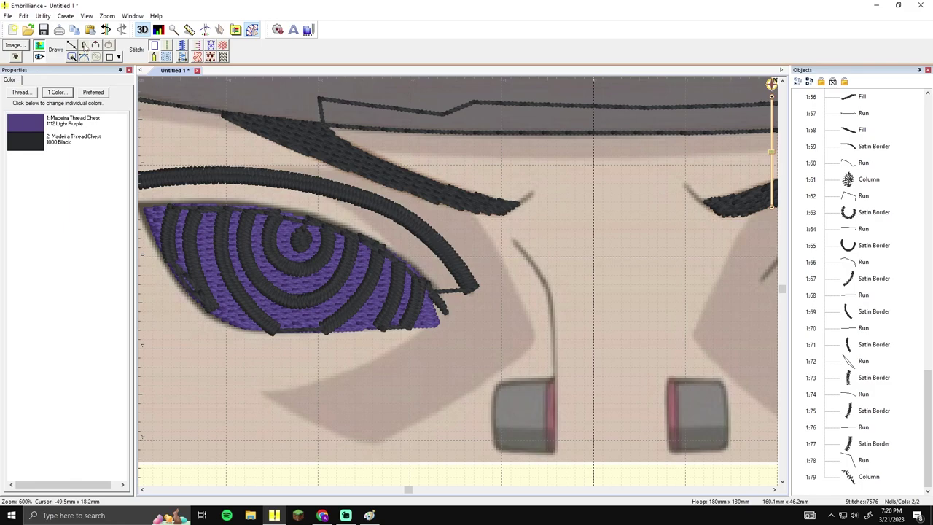
Step: Outline the thick upper eyelid line from the inner to the outer corner and back, and convert it to a satin column
click(72, 45)
scroll(594, 257, down, 3)
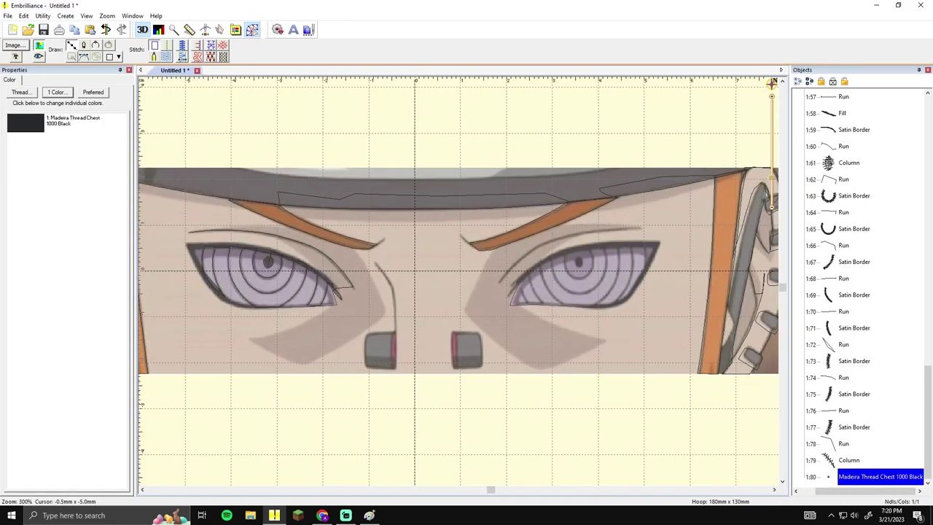
scroll(390, 300, up, 3)
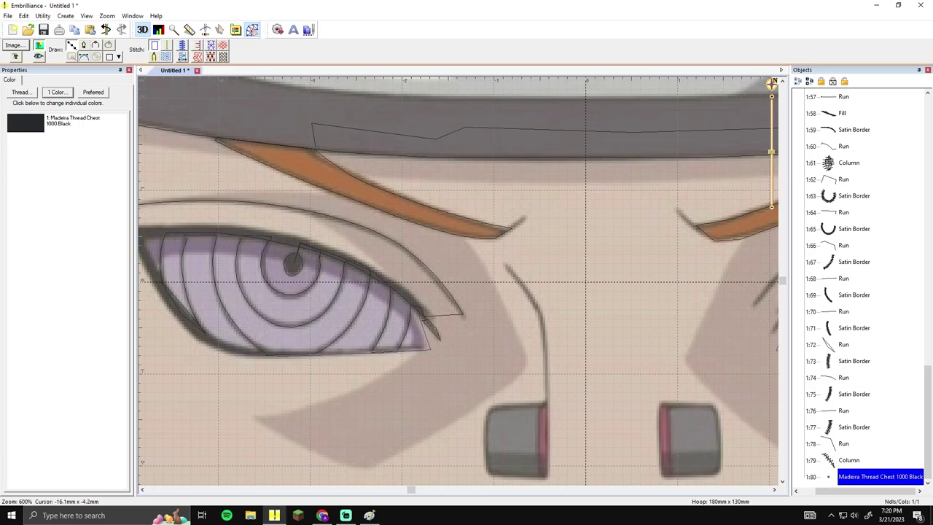
scroll(437, 320, left, 1)
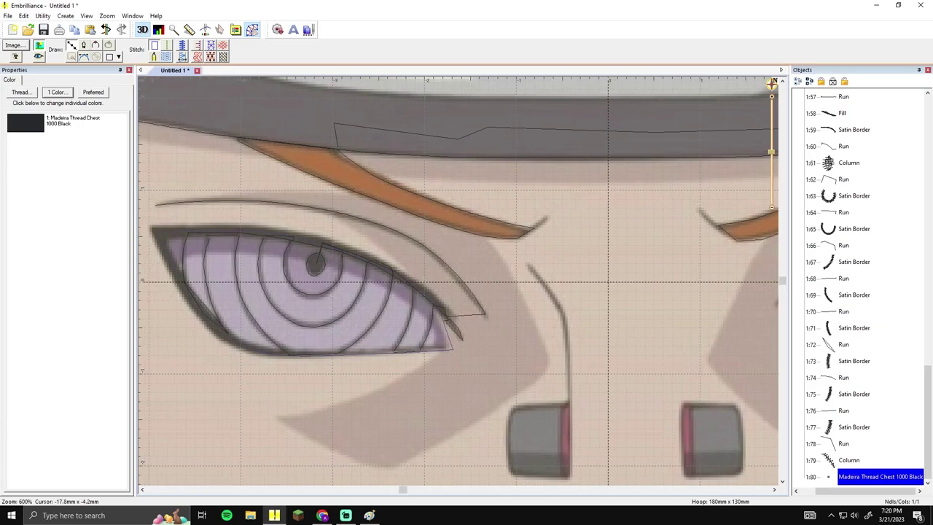
click(445, 319)
click(458, 318)
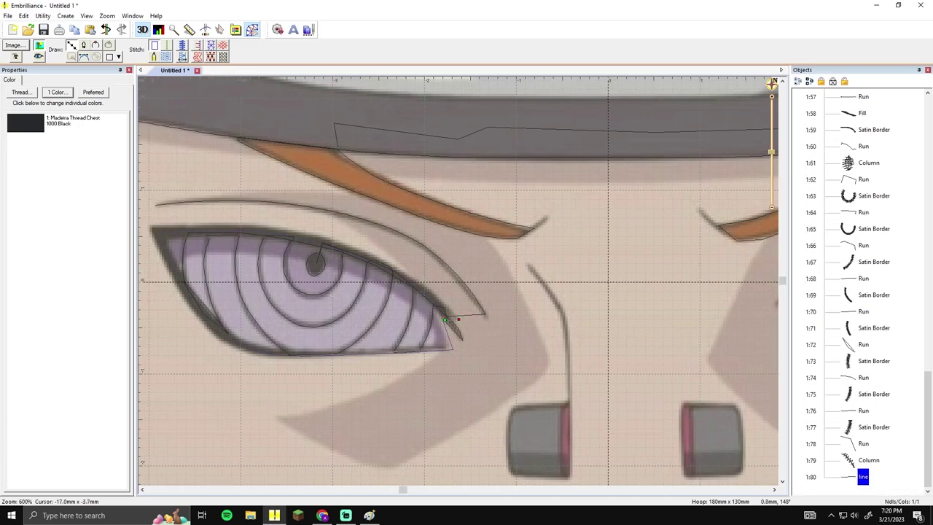
click(446, 306)
click(183, 58)
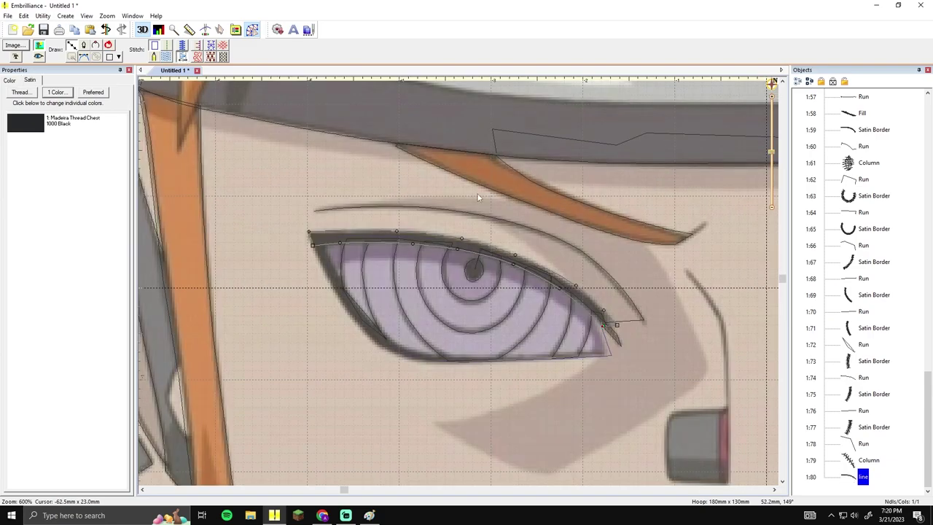
Step: Add stitch inclination lines across the upper eyelid column along its whole length
drag(533, 320, 527, 291)
drag(453, 267, 460, 254)
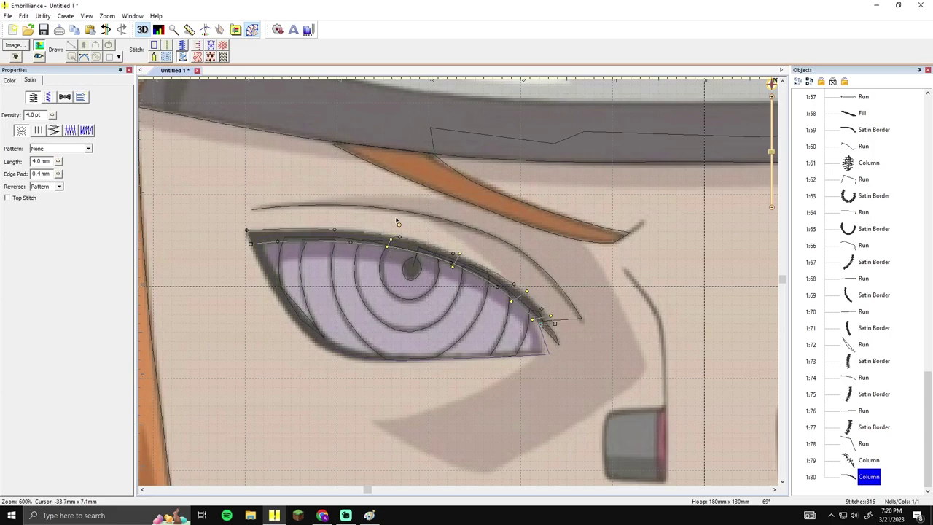
click(332, 244)
click(334, 229)
click(264, 244)
click(268, 227)
key(Return)
click(308, 176)
click(452, 261)
drag(540, 326, 217, 280)
Step: Outline the outer and lower eyelid line, about 32.5 by 13.1 mm, from the outer to the inner corner and convert it to a satin column
click(71, 45)
click(251, 244)
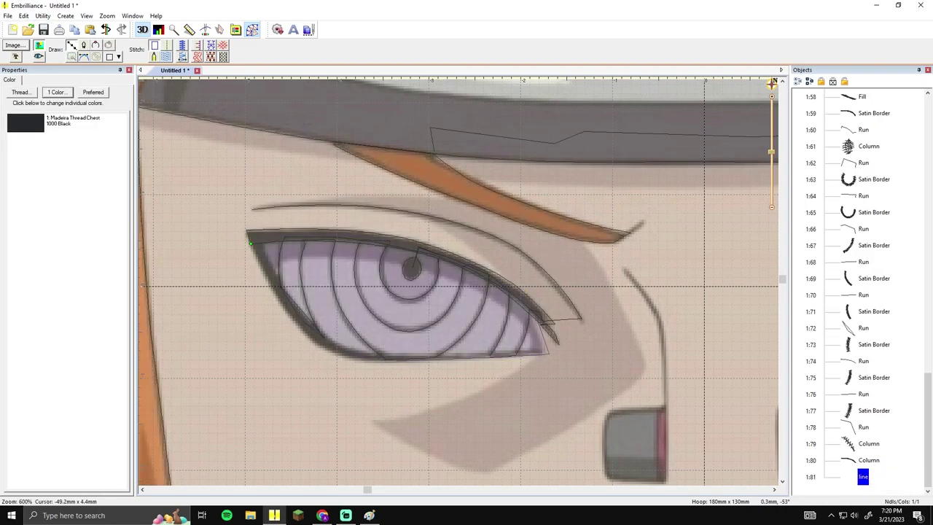
click(304, 334)
click(303, 334)
key(BackSpace)
key(BackSpace)
key(BackSpace)
click(296, 320)
key(BackSpace)
click(304, 333)
click(333, 352)
click(547, 353)
key(BackSpace)
click(547, 353)
click(252, 243)
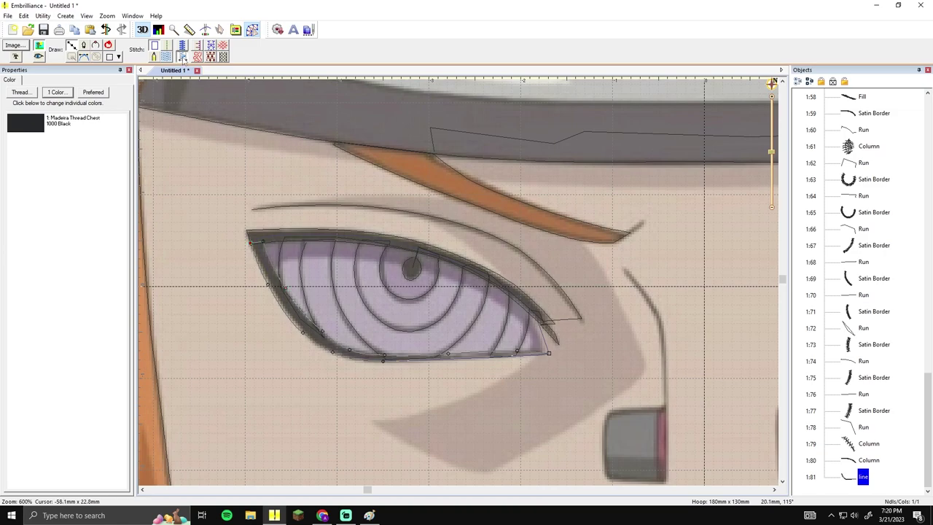
click(182, 57)
Step: Add stitch inclination lines across the lower eyelid column from the outer corner to the inner corner
drag(250, 257, 276, 250)
drag(280, 318, 312, 286)
drag(323, 358, 338, 331)
click(390, 362)
click(393, 352)
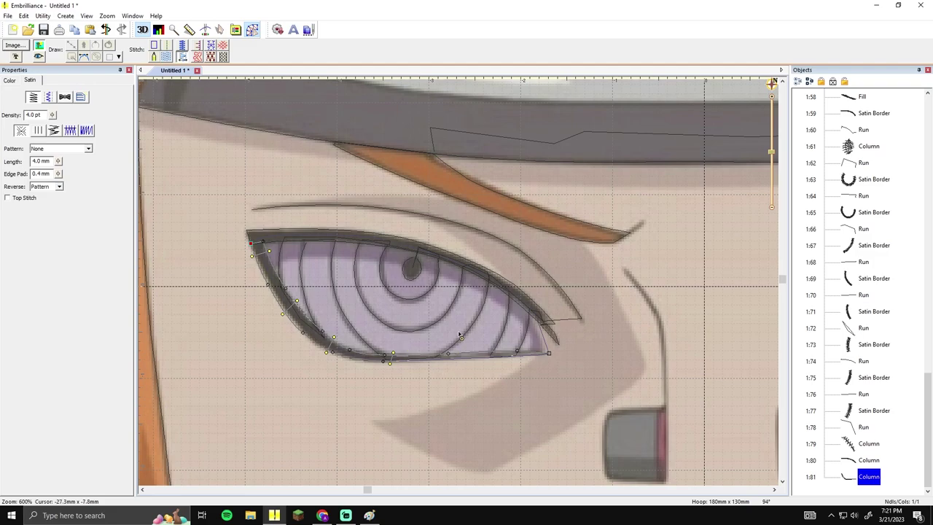
click(522, 355)
click(526, 330)
drag(462, 363, 464, 338)
key(Return)
click(503, 385)
drag(510, 385, 504, 356)
Step: Reposition the outline nodes along the lower edge of the lower eyelid column so it follows the eyelid line
click(482, 327)
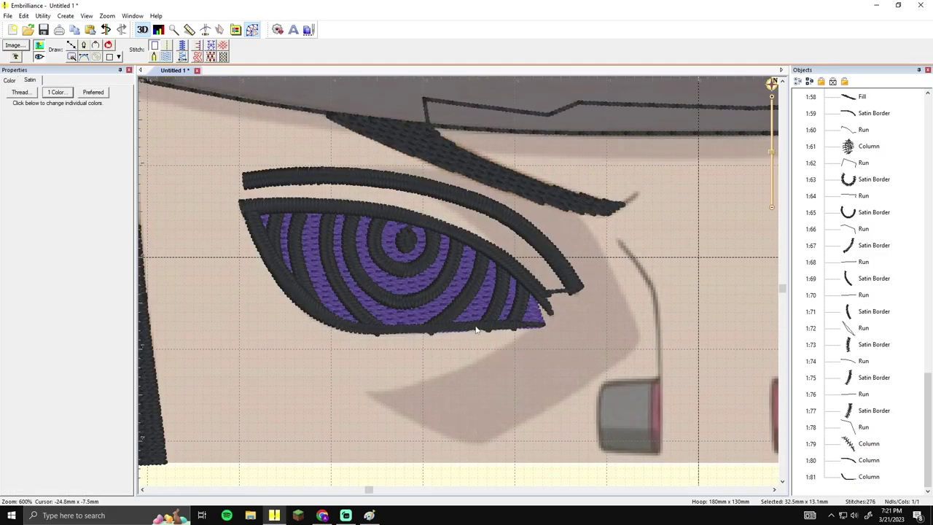
click(444, 325)
click(512, 323)
key(Return)
key(Escape)
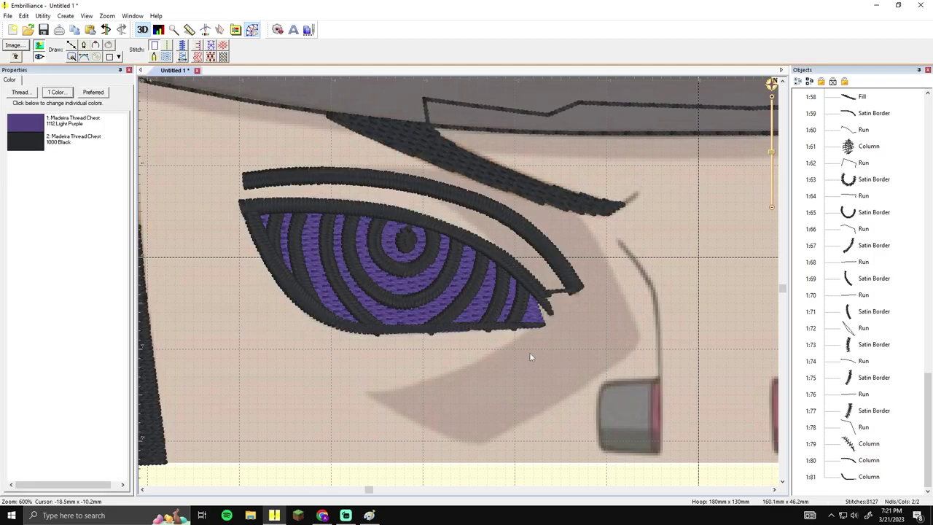
click(463, 328)
click(460, 328)
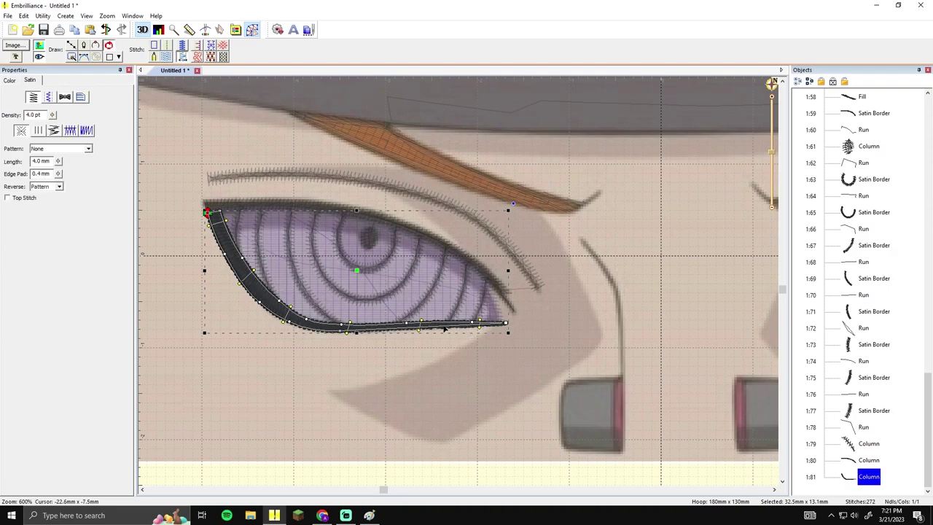
drag(407, 328, 405, 330)
drag(340, 332, 339, 333)
click(507, 326)
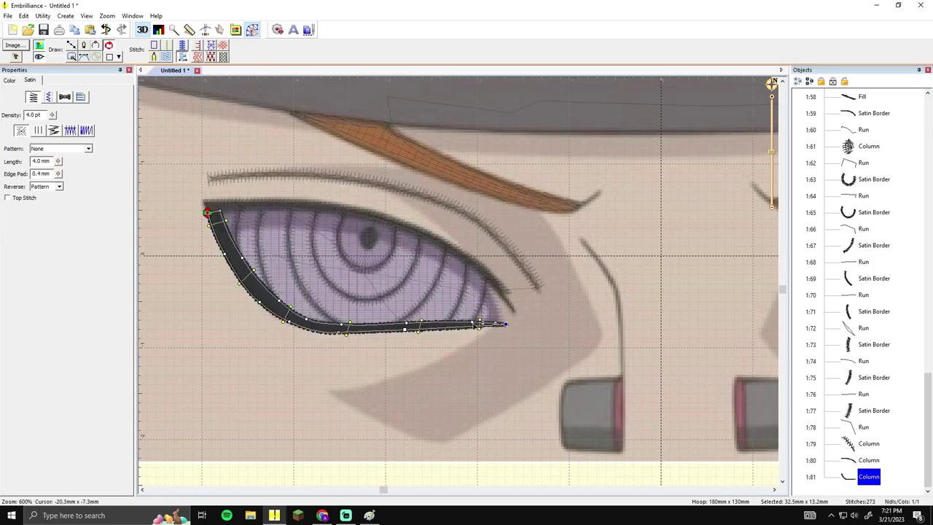
Step: Smooth the upper edge of the lower eyelid column by moving its outline nodes from the inner corner toward the outer curve
drag(407, 323, 401, 323)
drag(341, 325, 305, 318)
click(328, 356)
click(306, 323)
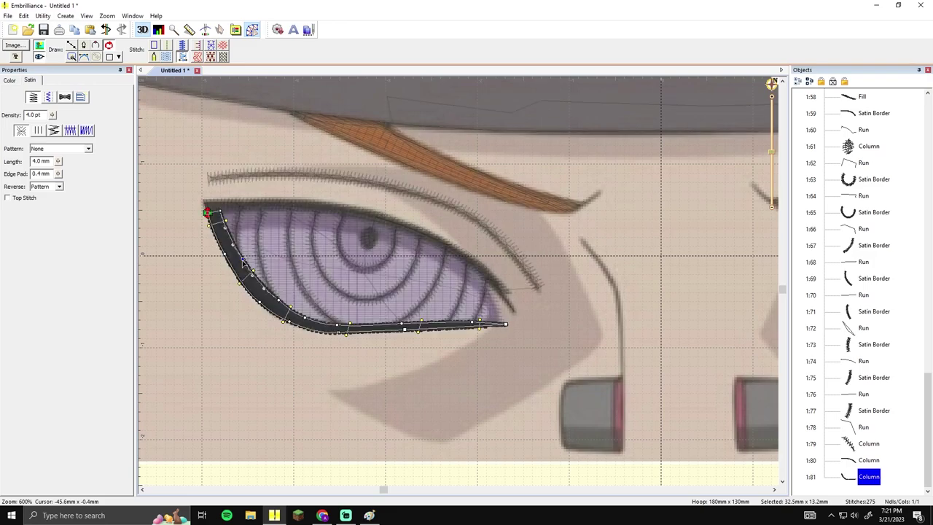
click(268, 348)
scroll(269, 353, down, 3)
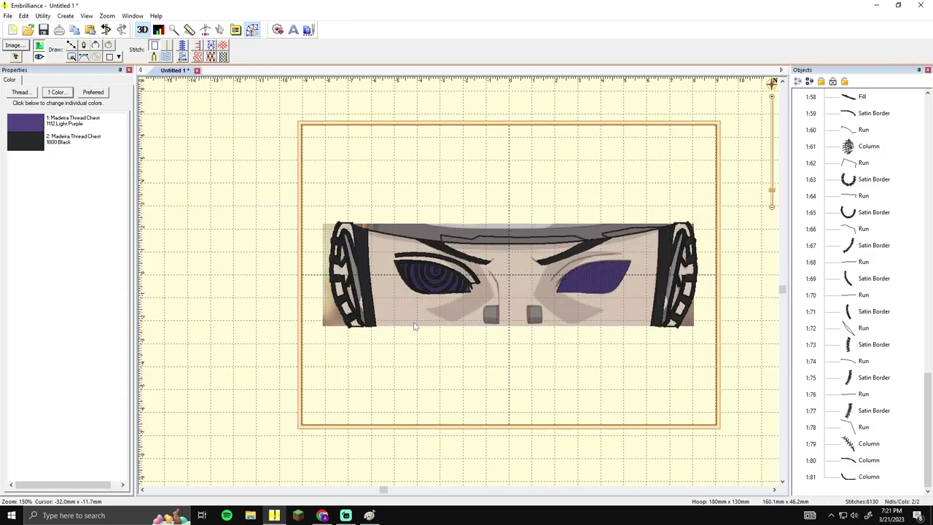
Step: Reshape the tip of the lower eyelid column at the inner corner by moving its upper-edge nodes to thicken the end
scroll(439, 317, up, 3)
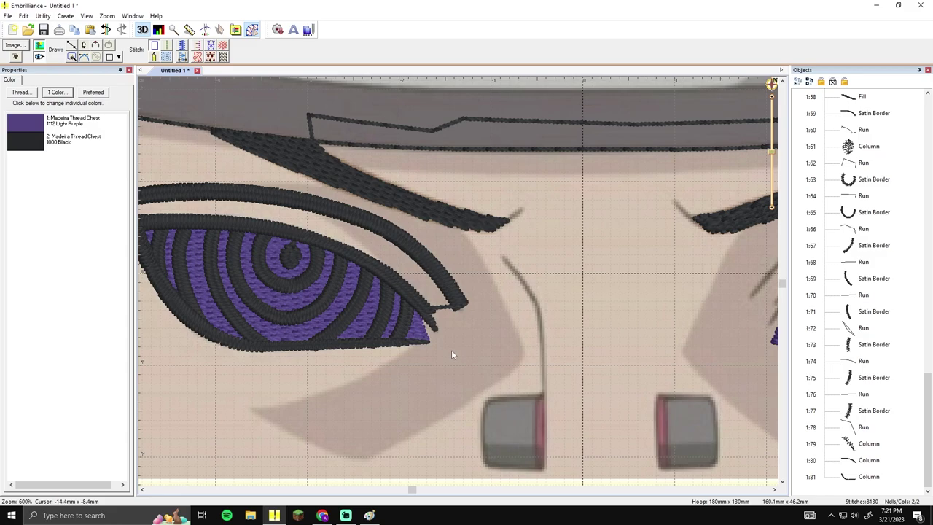
scroll(451, 355, up, 1)
click(471, 358)
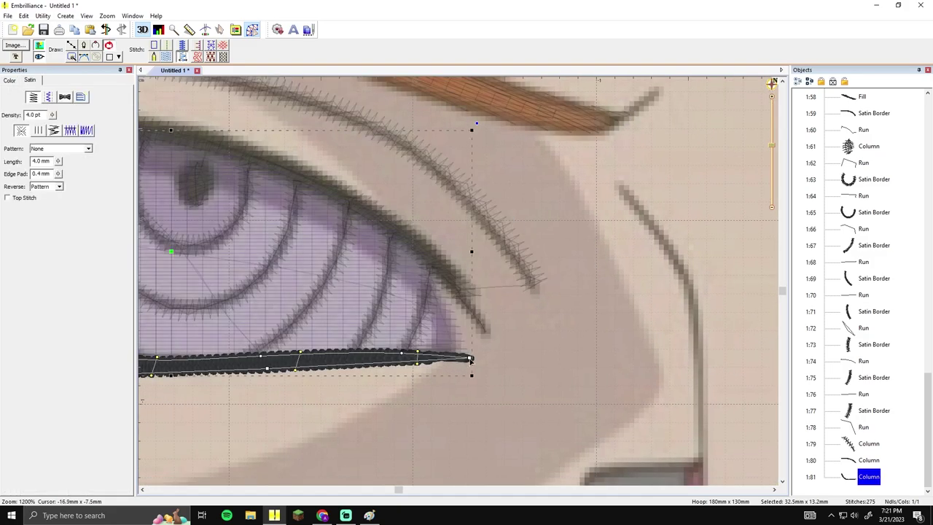
drag(448, 355, 439, 349)
click(521, 350)
click(456, 355)
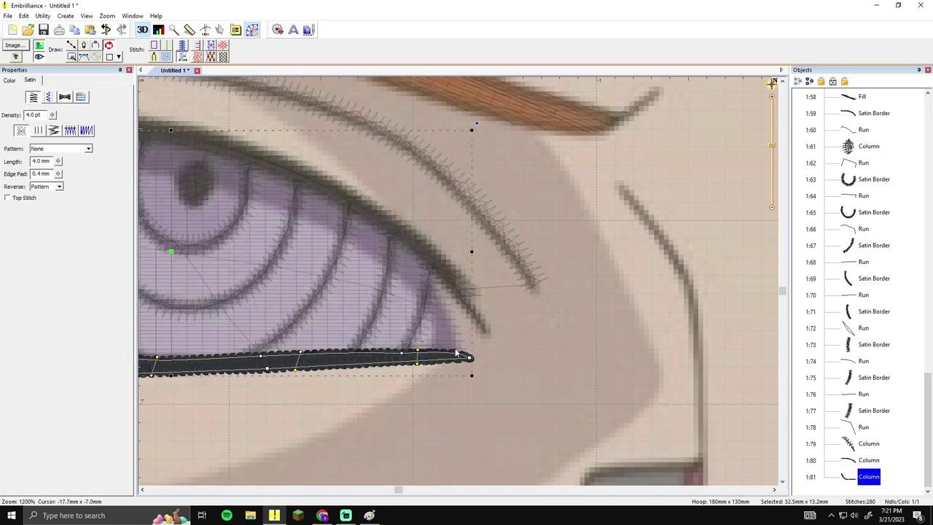
click(468, 358)
click(453, 346)
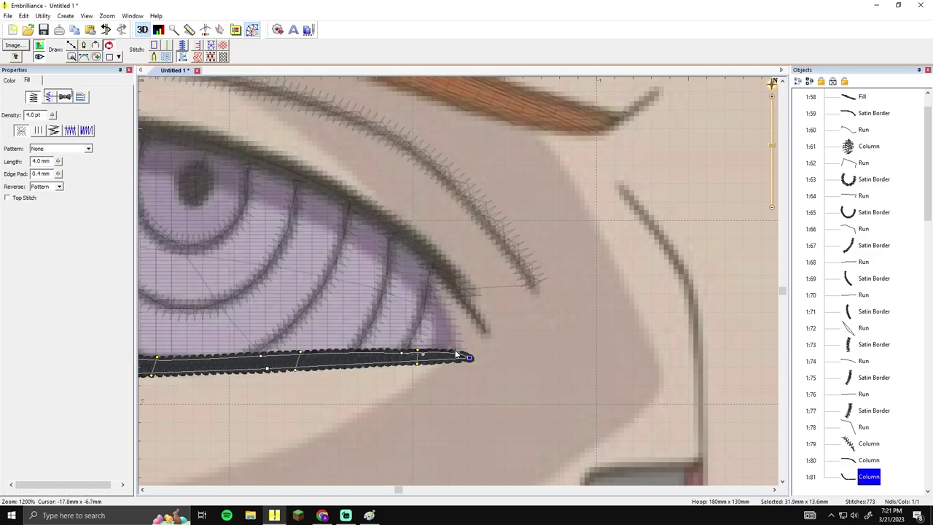
click(463, 366)
click(462, 358)
click(470, 358)
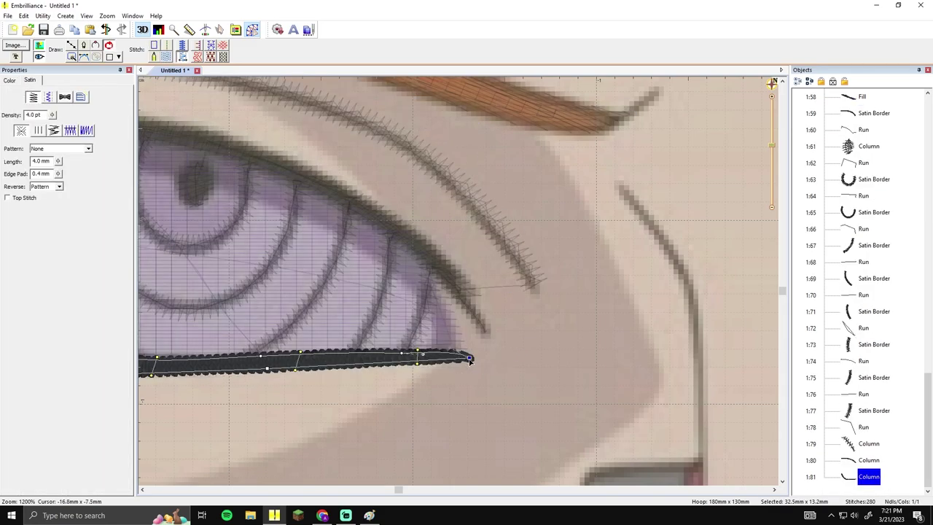
drag(423, 354, 397, 350)
click(476, 363)
drag(476, 363, 588, 355)
Step: Adjust the middle of the lower eyelid column's upper edge so the column covers the lower ends of the rings
scroll(435, 330, down, 1)
scroll(430, 344, up, 1)
click(446, 342)
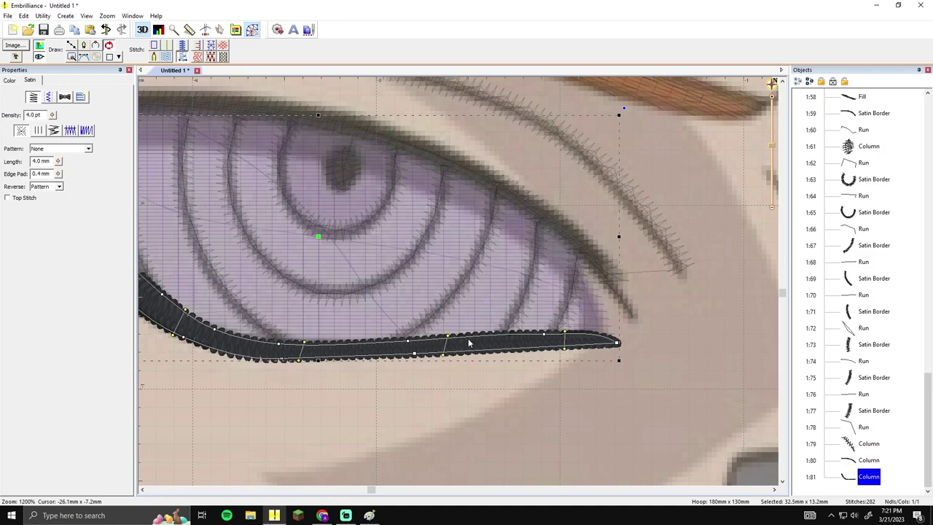
scroll(409, 344, down, 1)
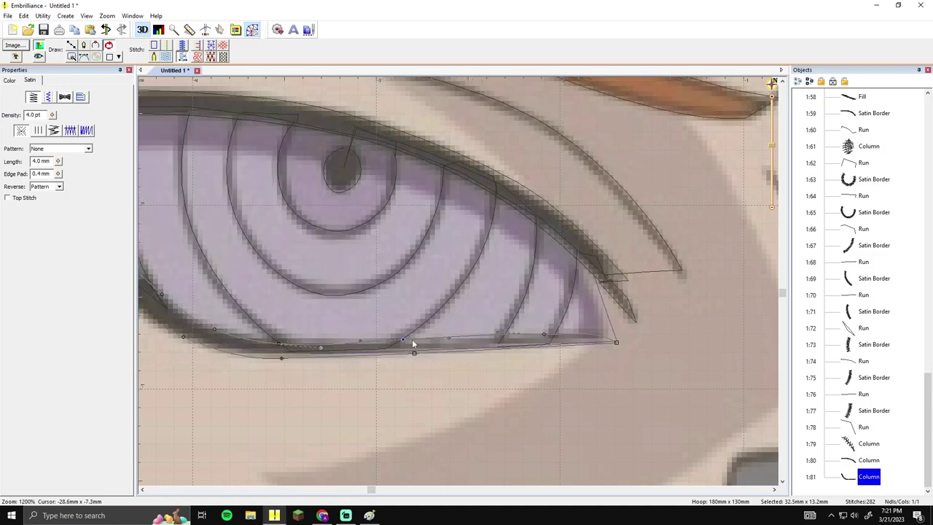
scroll(542, 338, down, 1)
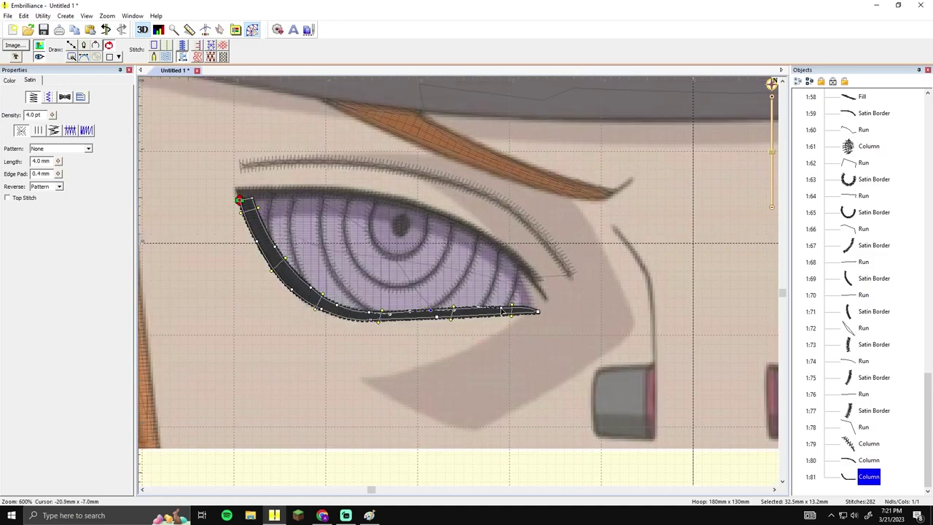
click(500, 342)
Step: Pull up the lower ends of the large ring borders so they stay within the lower eyelid column
scroll(499, 336, up, 2)
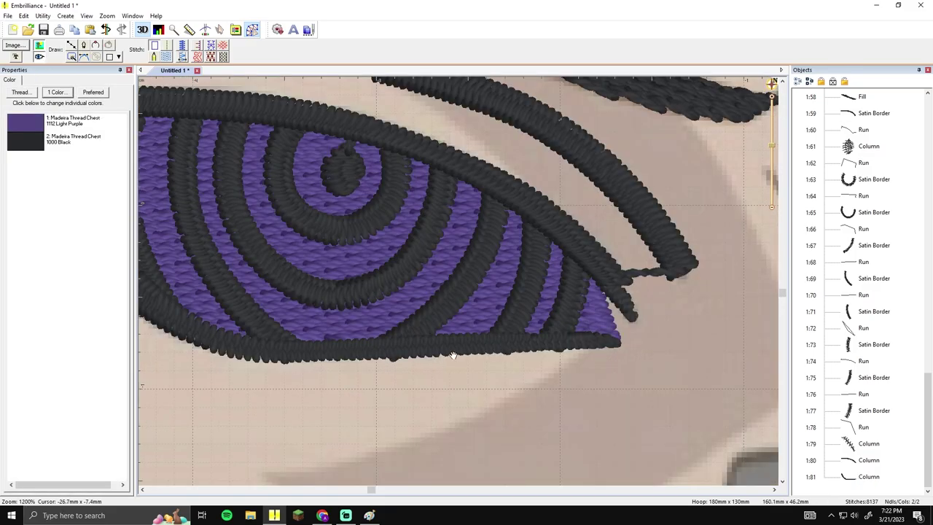
scroll(478, 340, down, 2)
scroll(479, 340, up, 2)
click(437, 315)
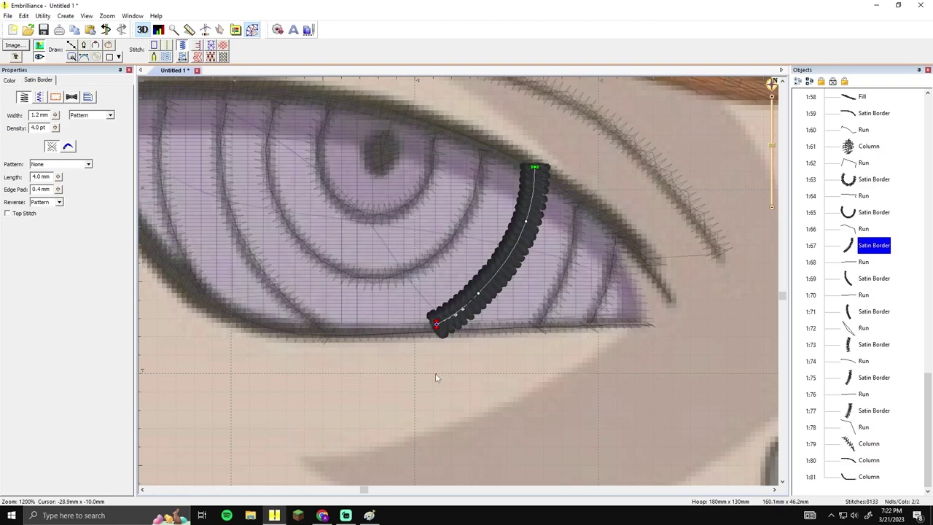
click(438, 378)
click(326, 329)
drag(325, 330, 324, 328)
scroll(351, 373, down, 2)
scroll(438, 371, up, 2)
Step: Shorten the lower ends of the two ring borders nearest the inner corner so they stop inside the lower eyelid column
click(452, 372)
click(466, 328)
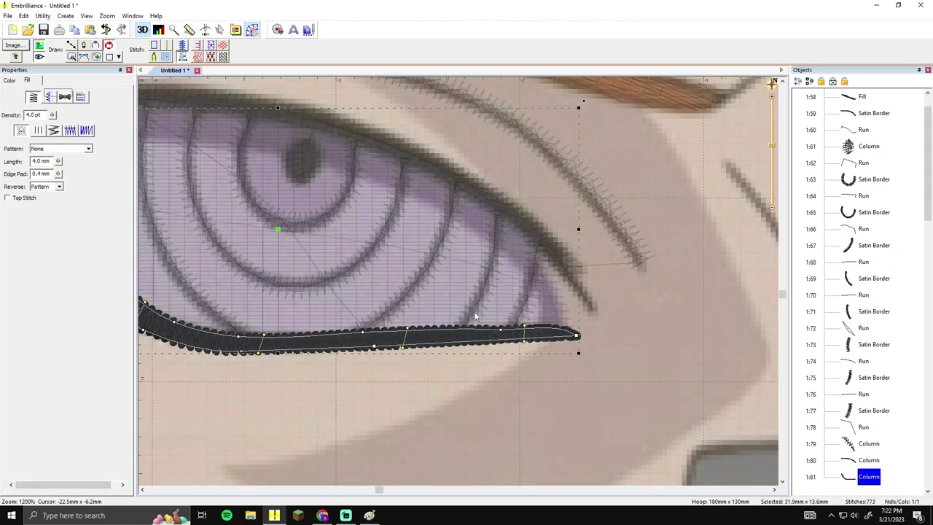
click(474, 315)
key(Escape)
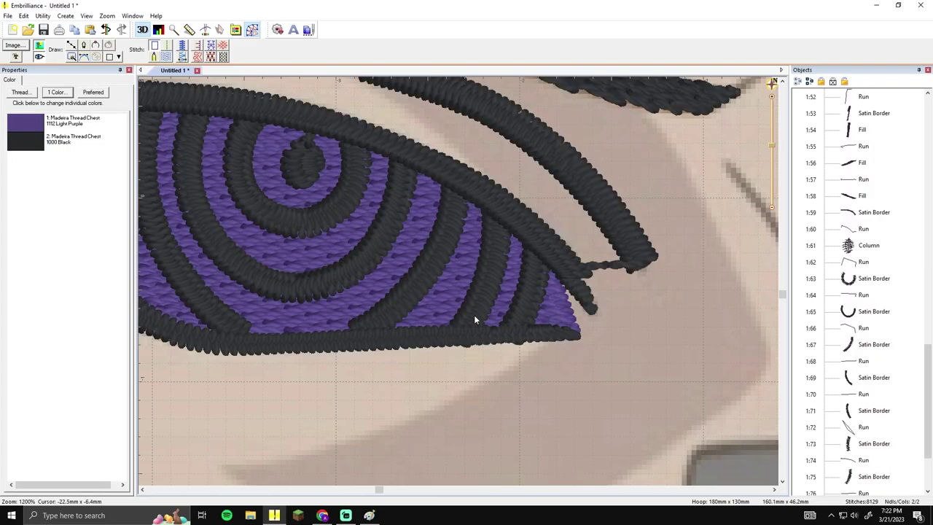
click(473, 316)
click(458, 336)
drag(457, 336, 516, 333)
click(516, 321)
click(439, 384)
Step: Examine the ringed eye's stitching at several zoom levels and check the jump stitches between the objects
drag(353, 386, 564, 387)
drag(430, 307, 543, 384)
drag(528, 222, 272, 218)
scroll(514, 238, down, 1)
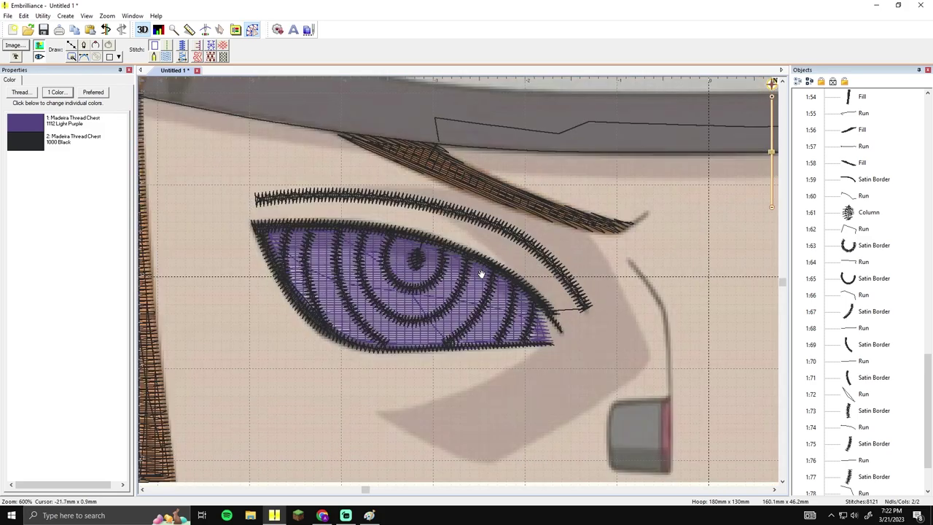
scroll(409, 266, up, 1)
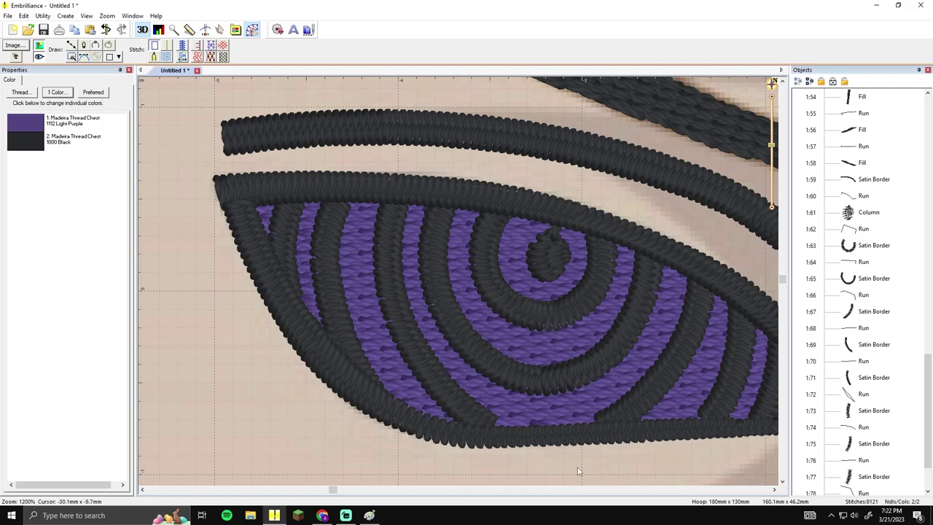
scroll(442, 382, down, 2)
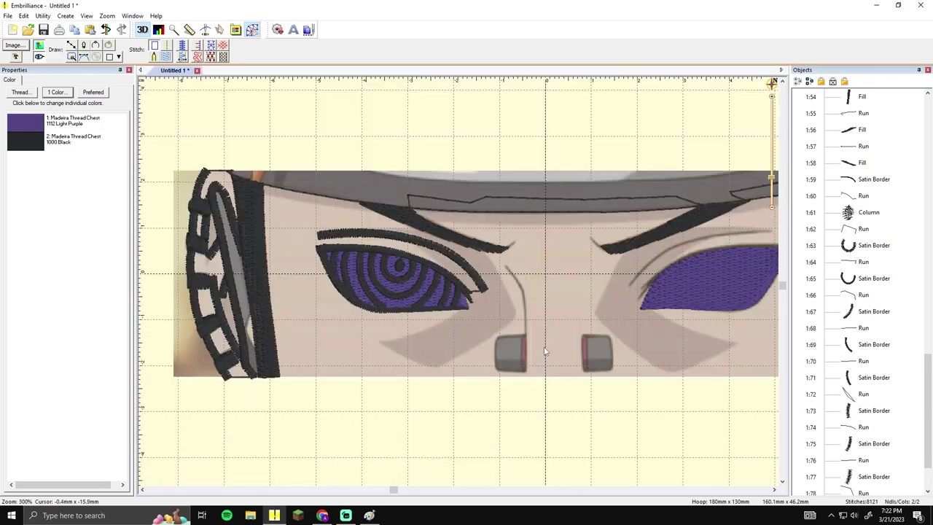
scroll(522, 332, right, 3)
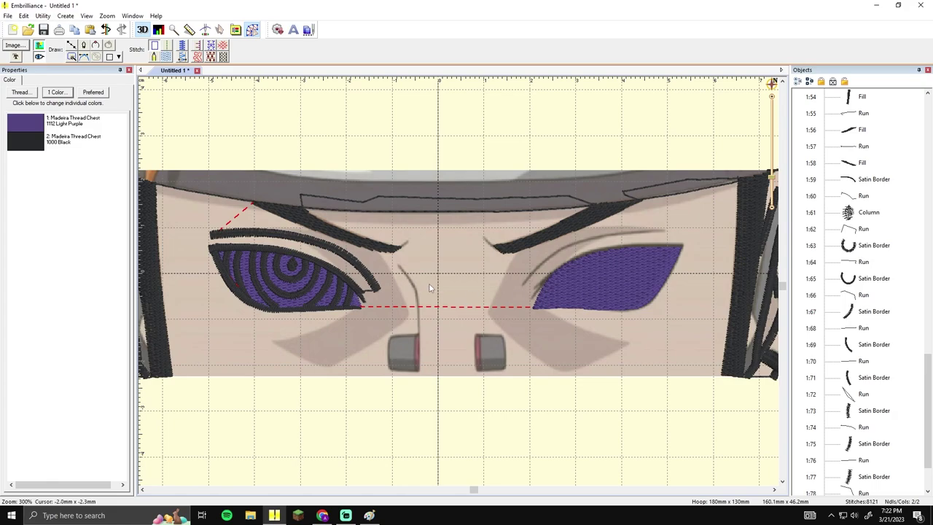
scroll(430, 288, up, 3)
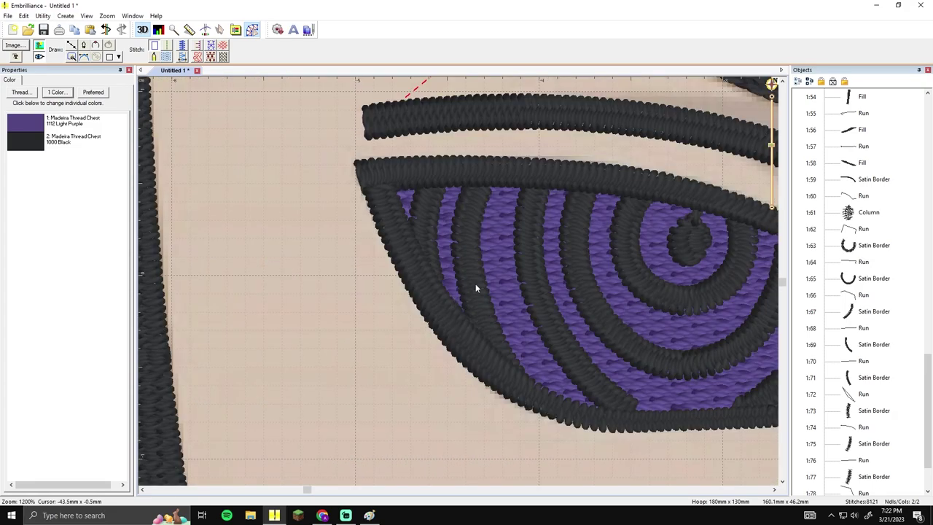
Step: Replace the connecting run between the two outermost rings with a curved run of about 4.7 by 5.2 mm along the lower eyelid
click(475, 283)
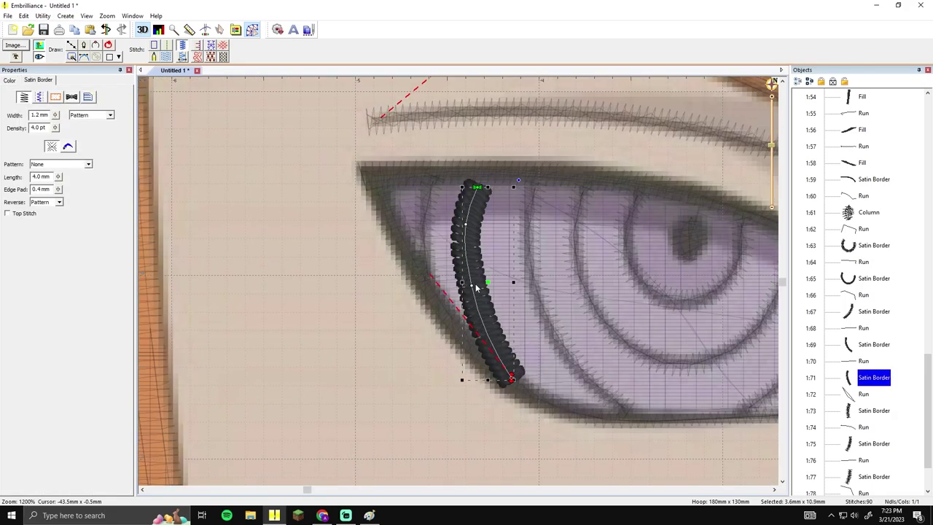
click(848, 394)
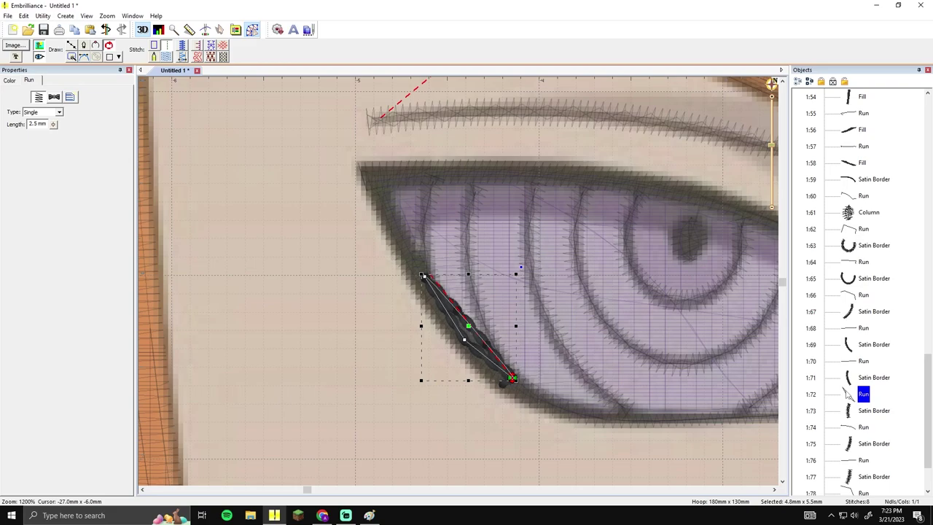
click(850, 378)
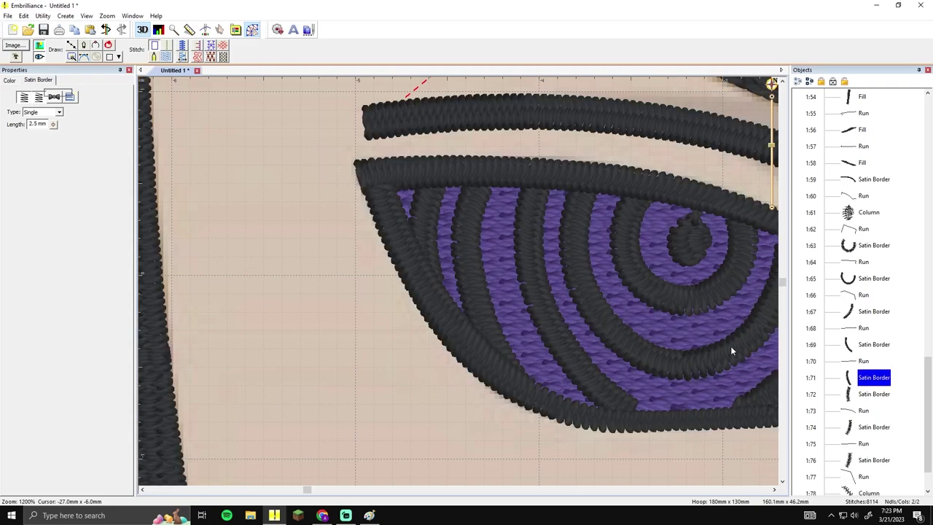
click(71, 45)
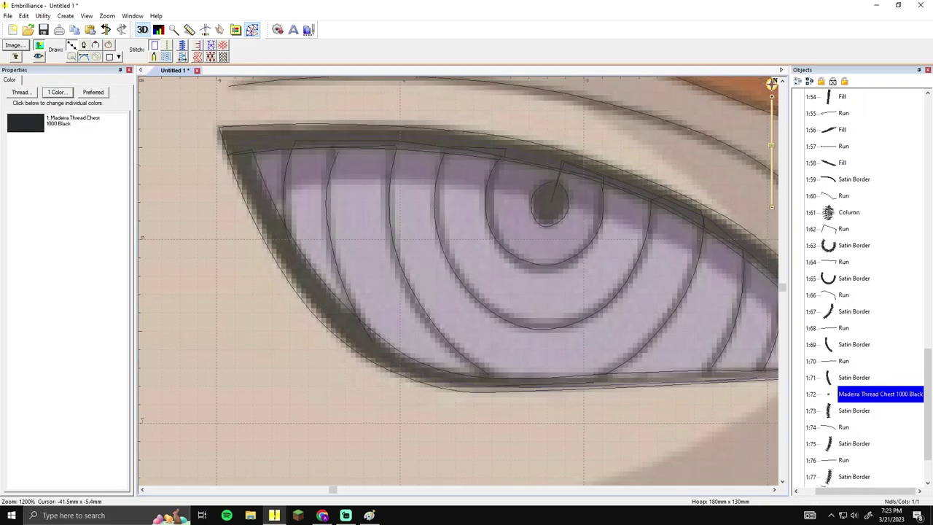
click(371, 340)
scroll(380, 305, down, 1)
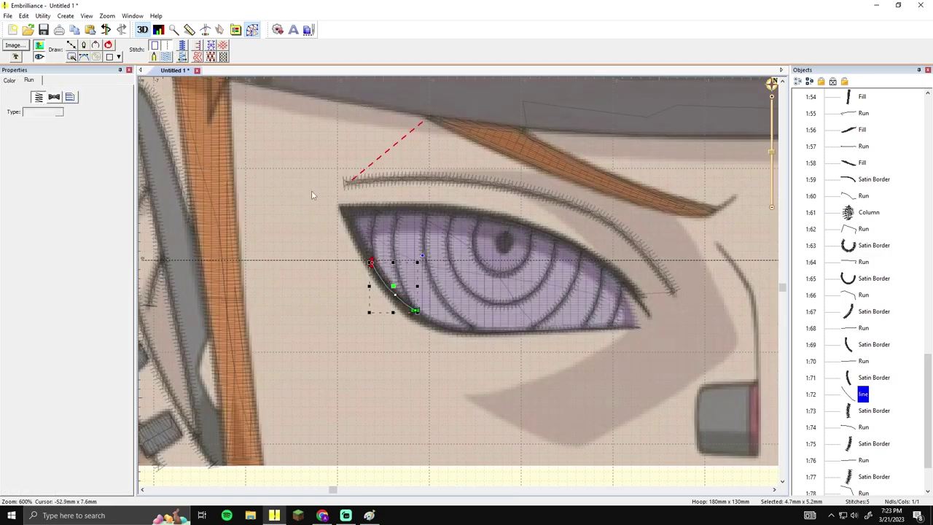
click(469, 369)
drag(470, 368, 425, 375)
Step: Examine the remaining jump stitches between the eyebrow, the finished eye and the other purple eye
scroll(427, 370, down, 1)
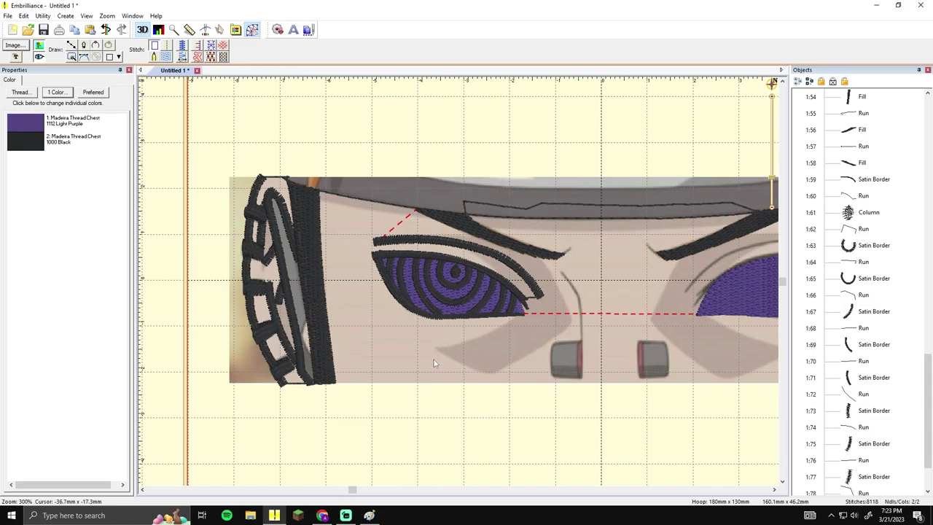
drag(459, 268, 349, 259)
click(336, 214)
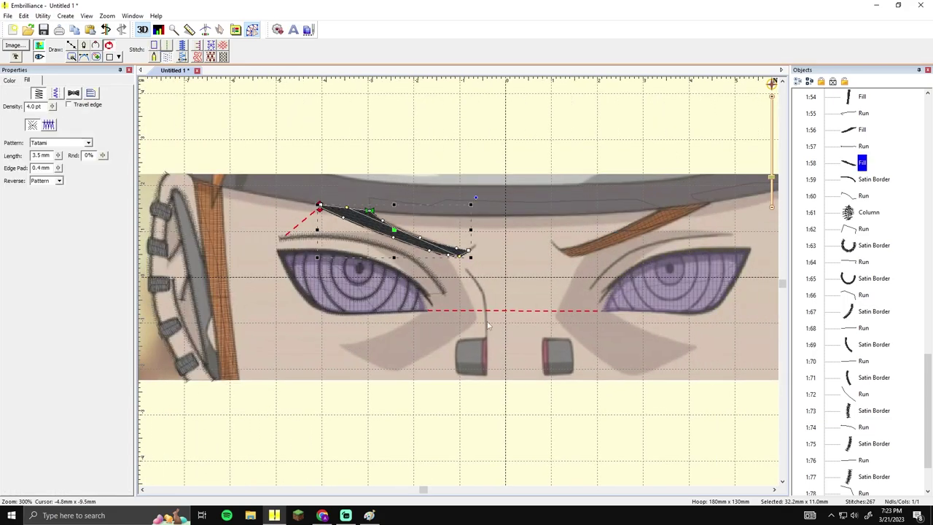
click(254, 264)
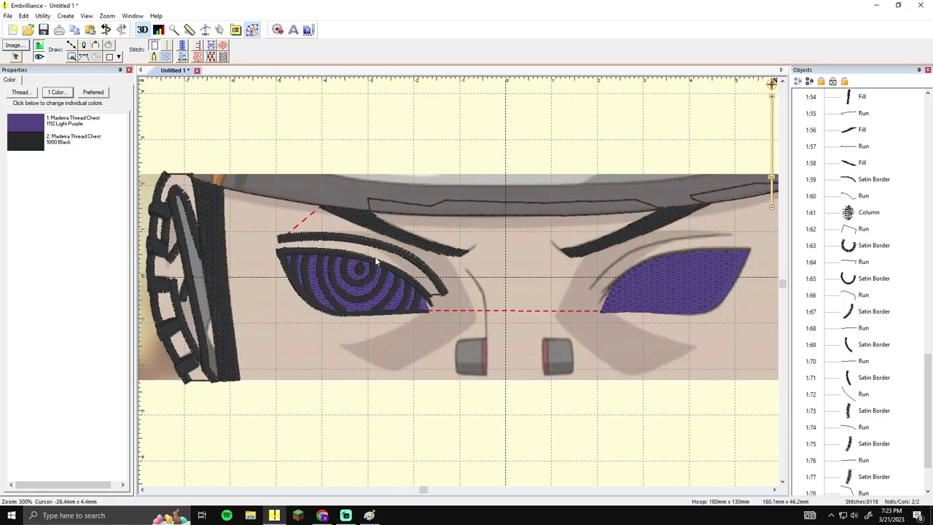
scroll(377, 261, down, 2)
scroll(379, 258, up, 4)
scroll(448, 265, down, 2)
drag(479, 280, 435, 272)
Step: Duplicate the finished eye's black objects, from the upper crease border through the eyelid columns, and move the copy over the other purple eye
click(853, 228)
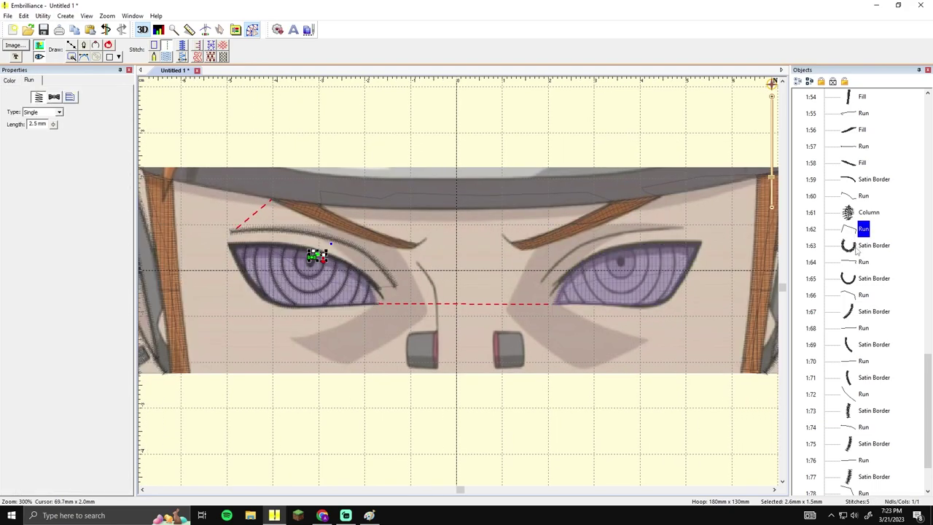
click(850, 212)
click(848, 196)
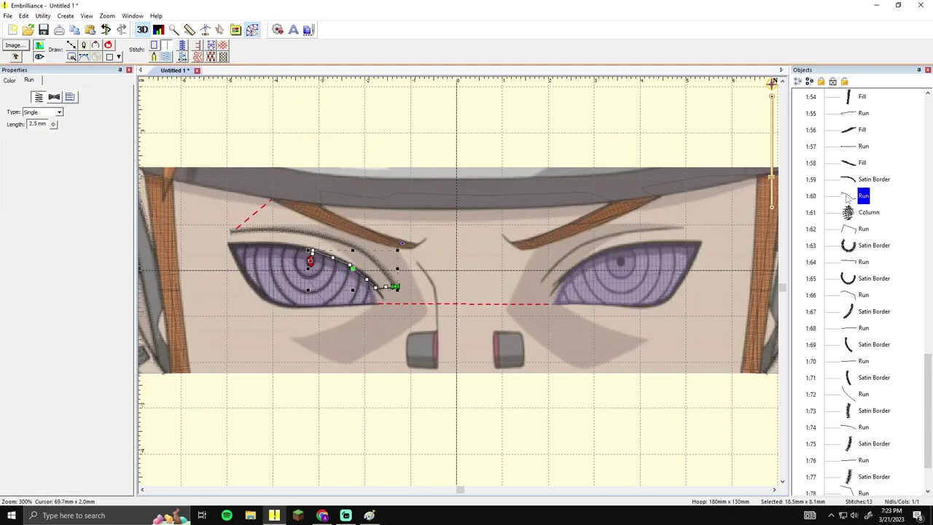
click(851, 176)
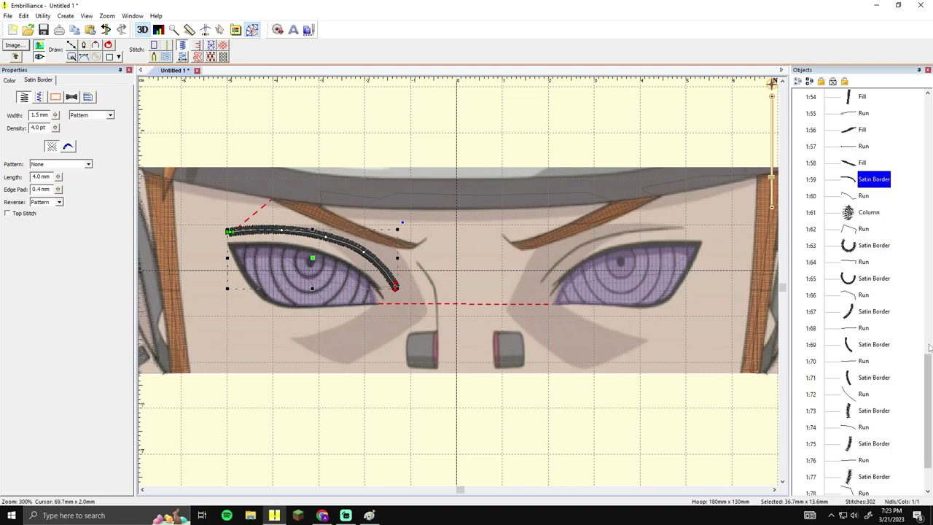
drag(928, 408, 927, 432)
shift+click(850, 475)
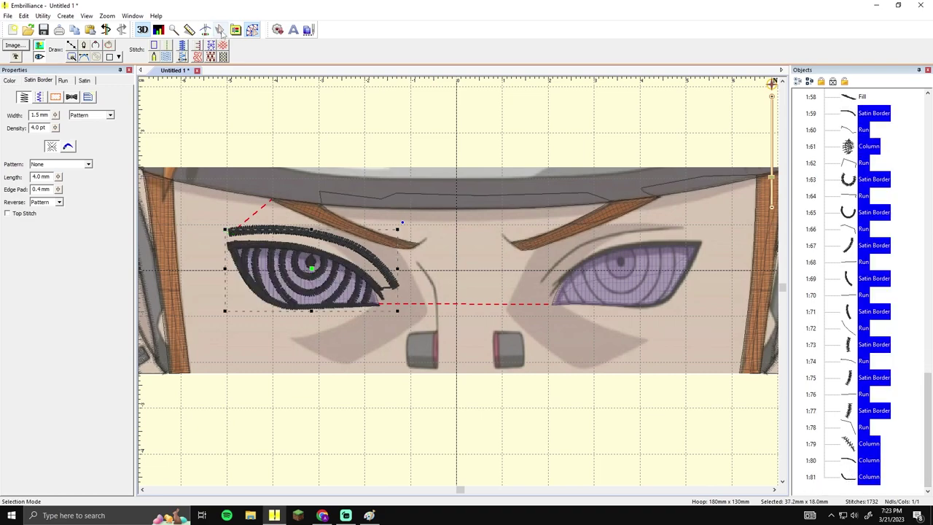
key(ctrl+v)
key(Right)
key(Right)
key(Right)
key(Right)
key(Right)
key(Right)
key(Right)
key(Right)
key(Right)
key(Right)
key(Right)
key(Right)
key(Right)
key(Right)
key(Right)
key(Right)
key(Right)
key(Right)
key(Right)
key(Right)
key(Right)
key(Right)
key(Right)
key(Right)
key(Right)
key(Right)
key(Right)
key(Right)
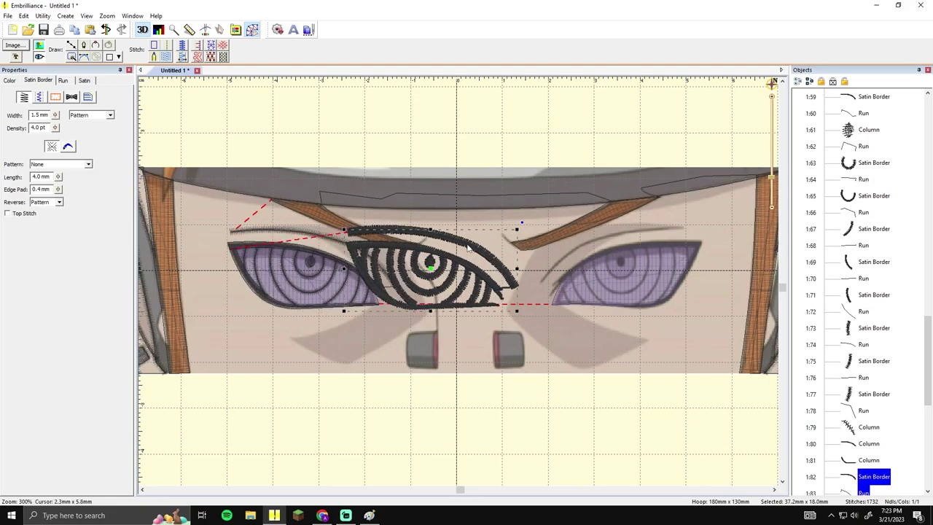
key(Right)
key(Right)
key(Right)
key(Right)
key(Right)
key(Right)
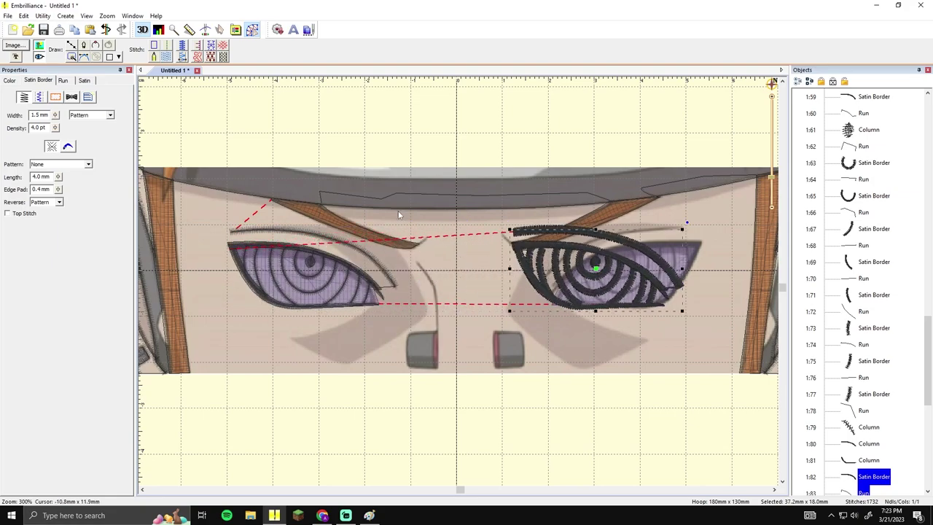
Step: Mirror the copied eye outline horizontally and nudge it into alignment with the other purple eye
click(220, 29)
click(149, 58)
click(252, 30)
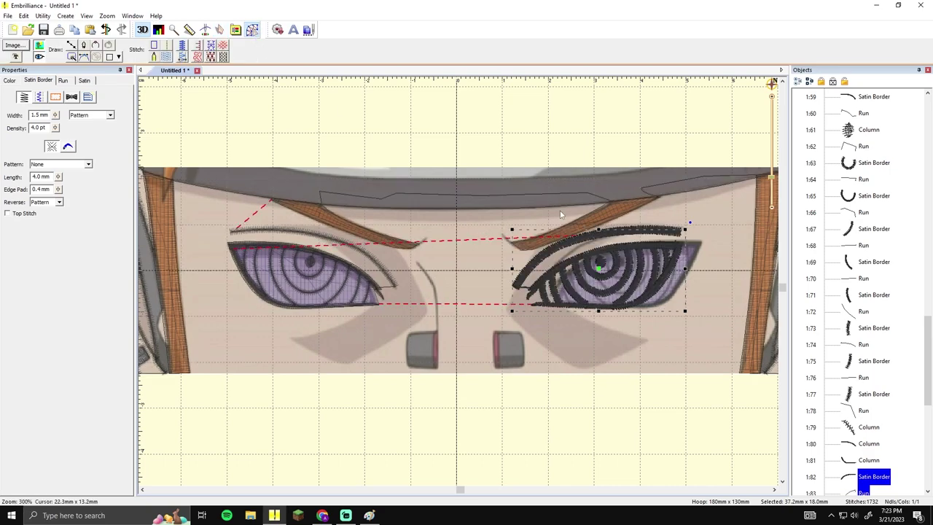
key(Right)
key(Right)
key(Right)
key(Right)
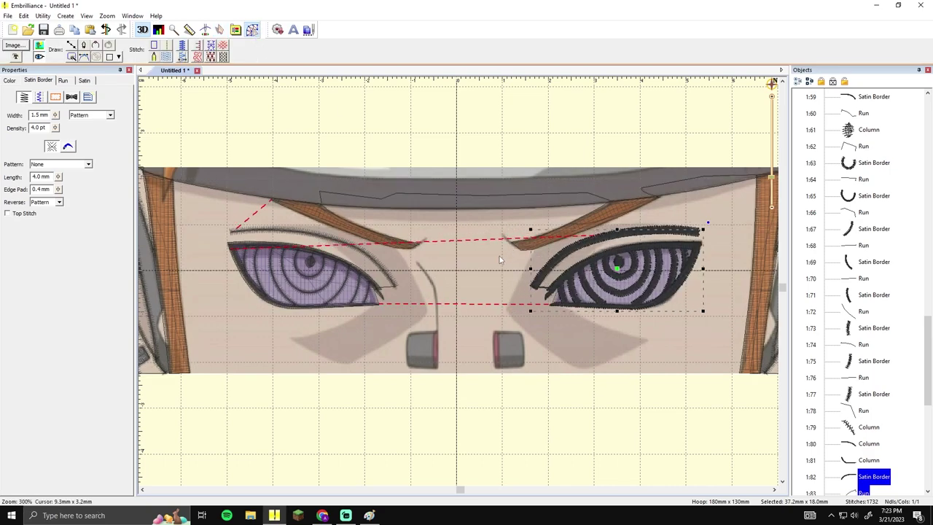
key(Right)
key(Left)
click(488, 258)
Step: Reshape the inner end of the mirrored eye's upper crease border so the border measures about 35.4 by 12.5 mm
scroll(500, 262, up, 4)
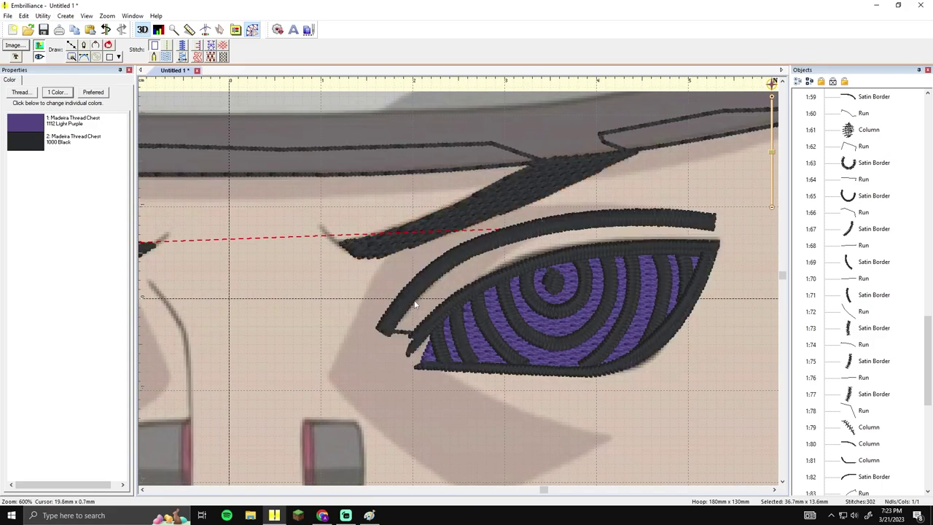
click(413, 302)
drag(383, 330, 396, 321)
drag(447, 261, 455, 262)
click(652, 175)
drag(533, 169, 485, 161)
click(369, 336)
click(334, 345)
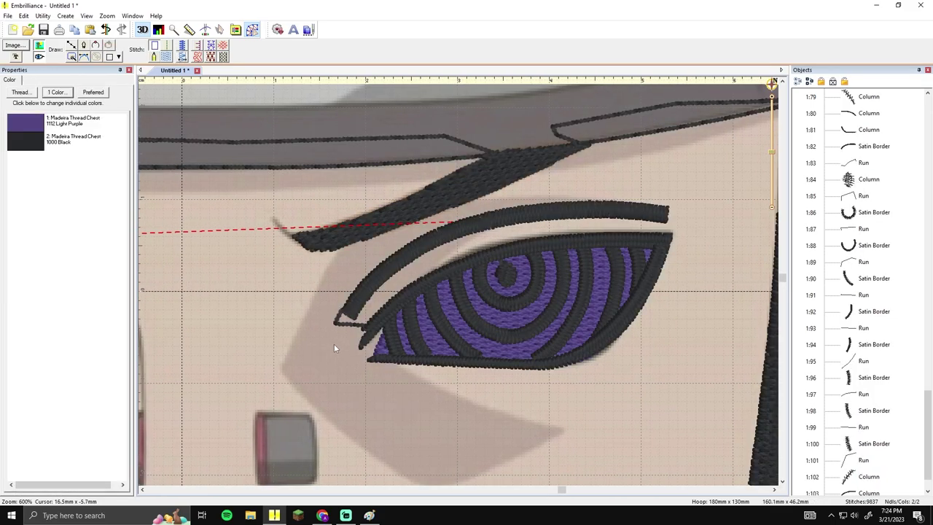
Step: Move the stitch start point of the mirrored eye's crease border to its inner end
scroll(337, 345, down, 4)
drag(362, 338, 398, 329)
scroll(398, 331, up, 2)
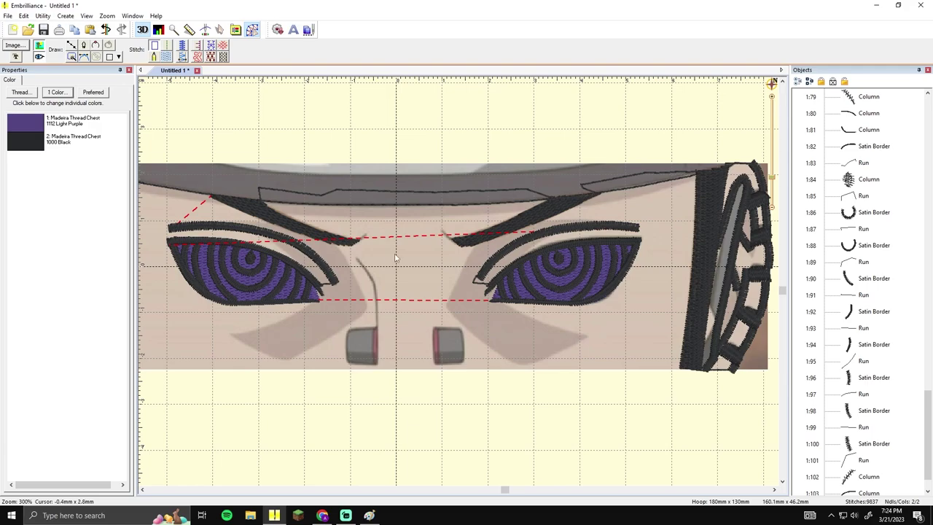
click(636, 228)
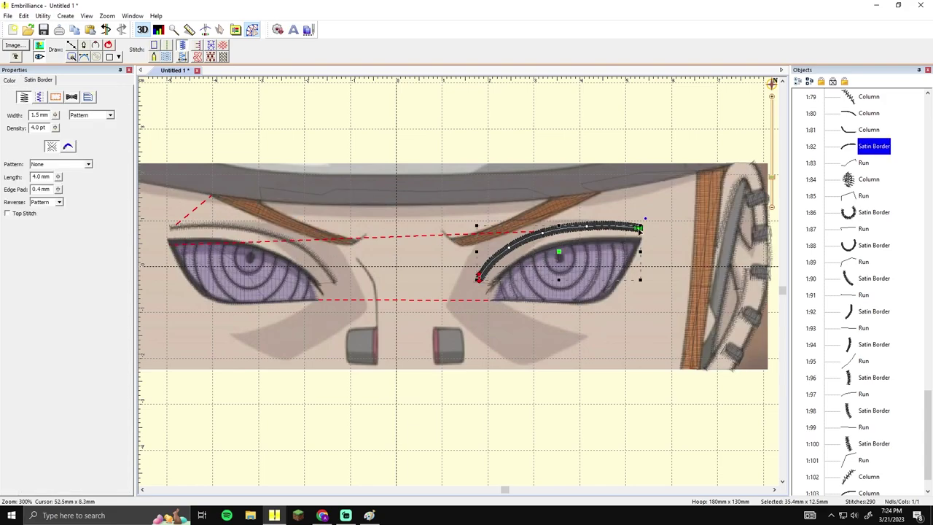
click(487, 315)
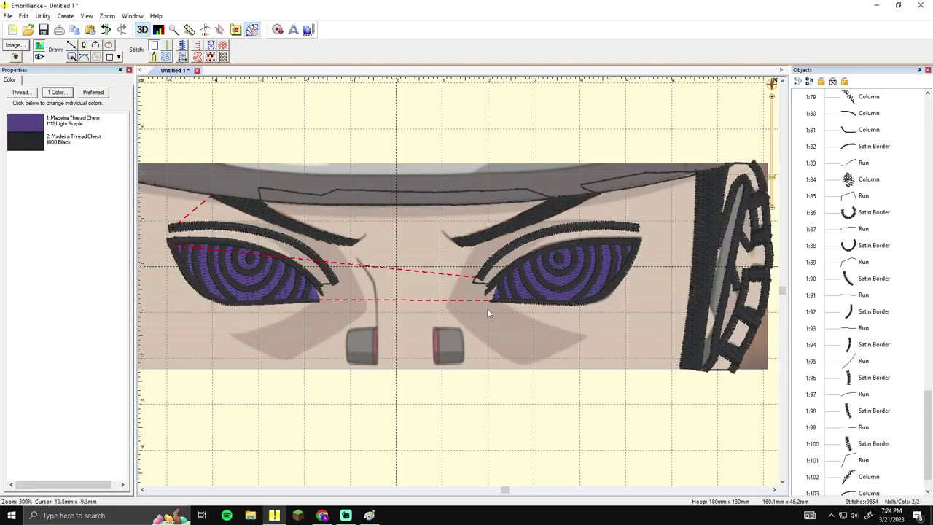
Step: Move the starting node of the mirrored eye's first connecting run onto the inner end of the crease border
scroll(490, 291, down, 3)
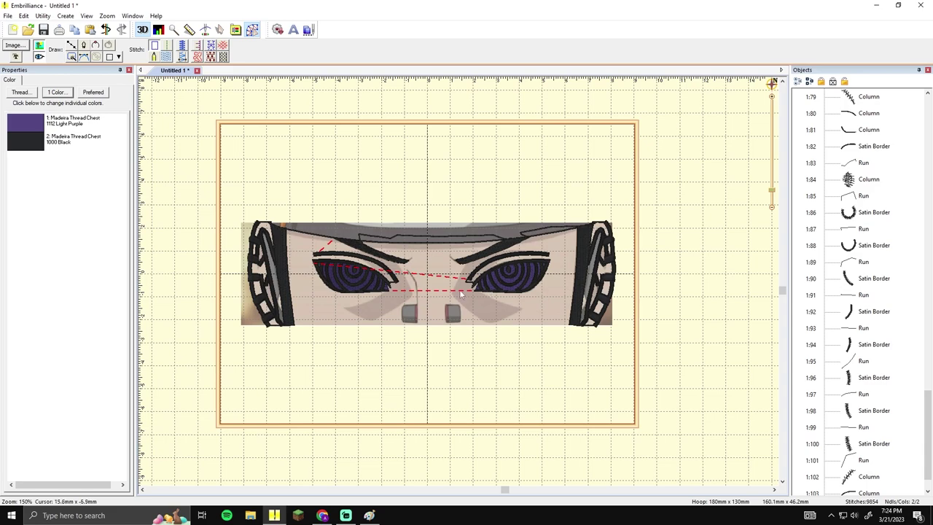
scroll(200, 178, up, 4)
scroll(415, 337, down, 1)
scroll(492, 305, up, 2)
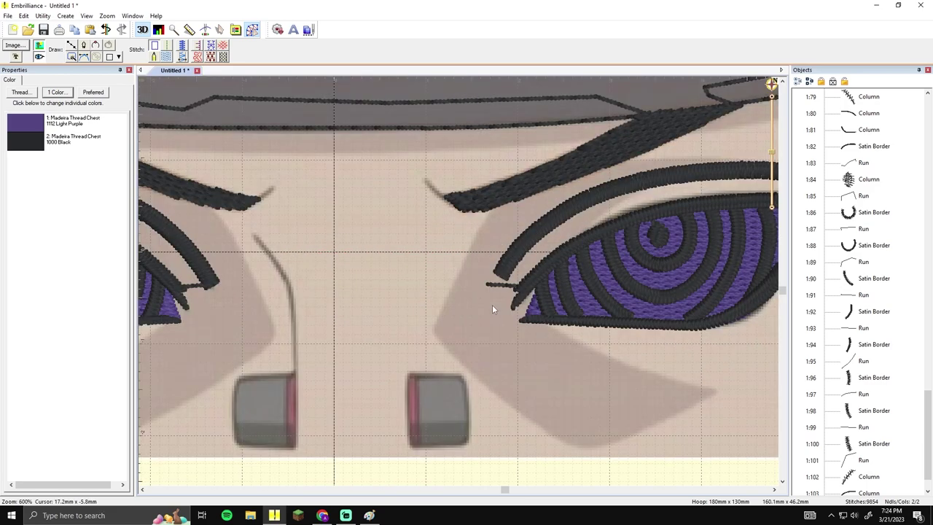
click(492, 305)
drag(486, 285, 503, 277)
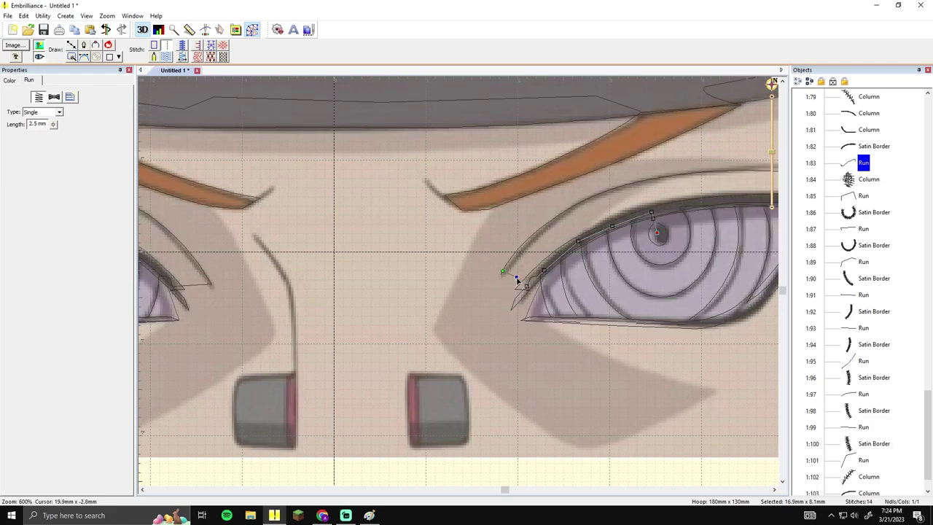
click(469, 262)
Step: Examine both finished eyes with and without the background image and check the stitching at several zoom levels
scroll(469, 262, down, 2)
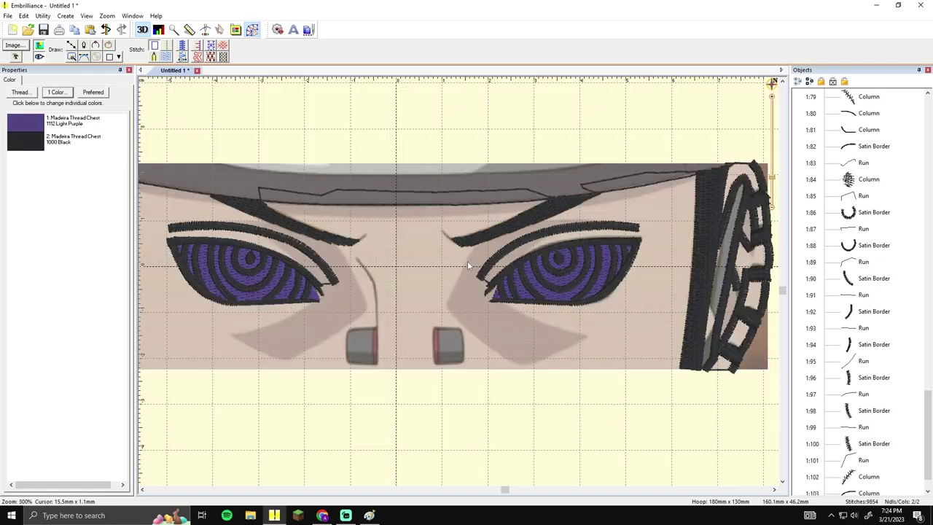
scroll(414, 279, down, 1)
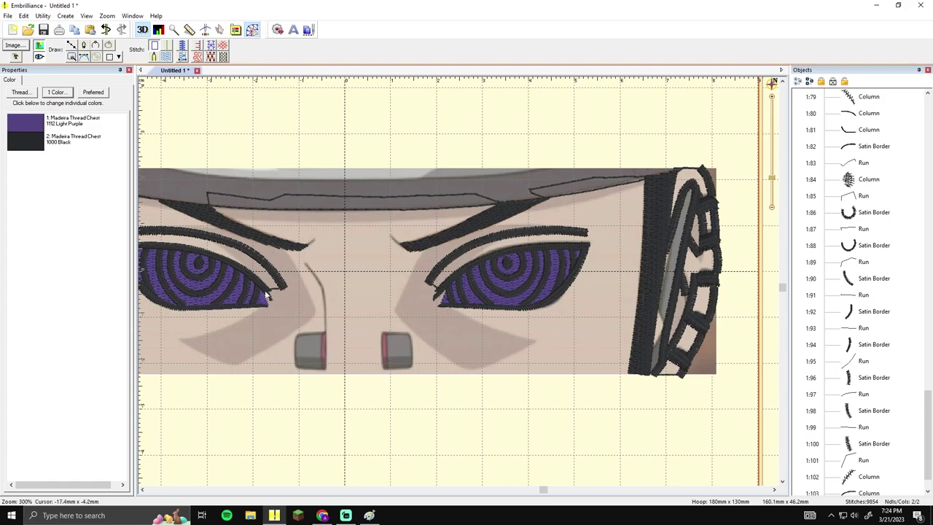
scroll(369, 288, down, 1)
click(39, 47)
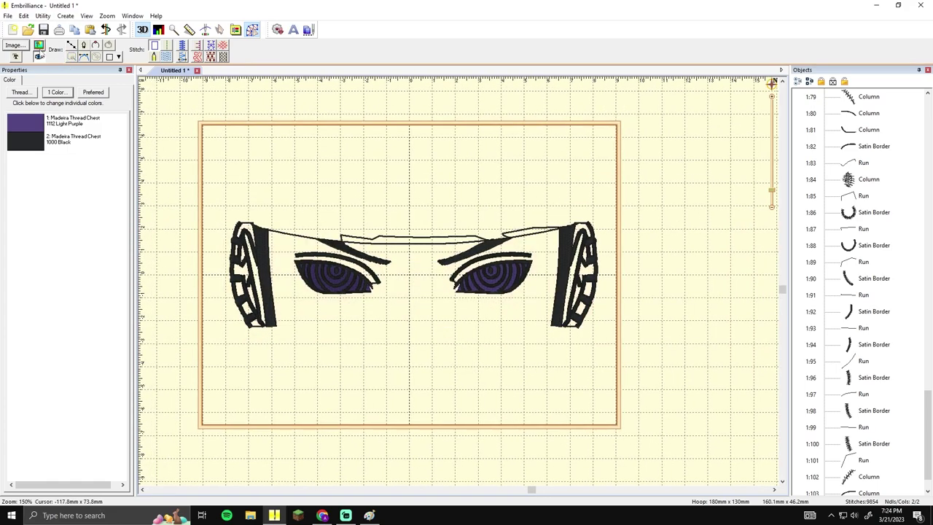
click(38, 47)
click(39, 47)
click(39, 49)
scroll(39, 49, up, 3)
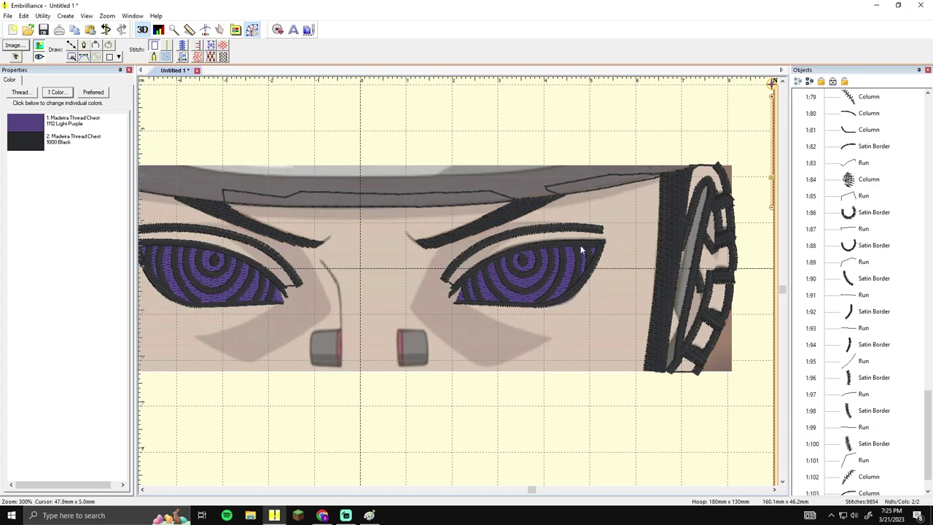
scroll(583, 245, up, 1)
scroll(587, 242, down, 2)
scroll(579, 237, up, 1)
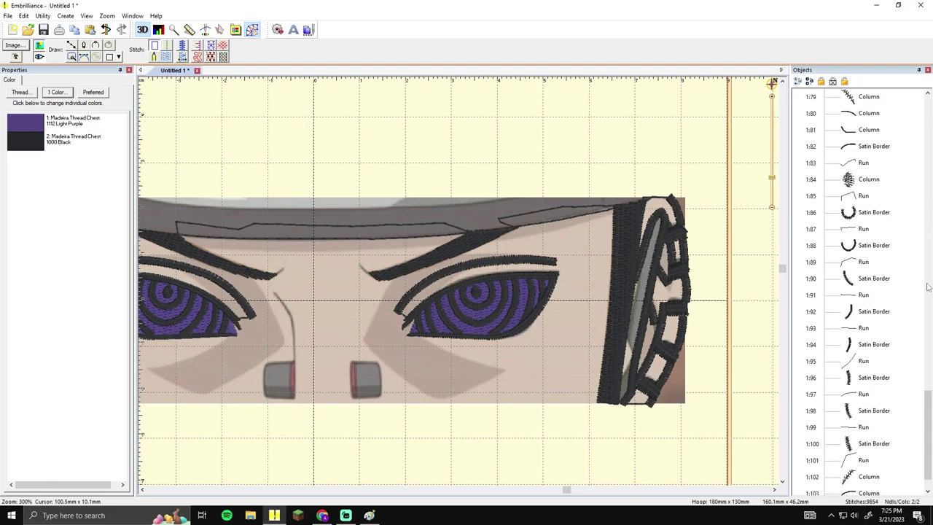
Step: Reapply the column stitch to the mirrored eye's lower eyelid and move its end point to the eye's inner corner
click(868, 493)
click(869, 478)
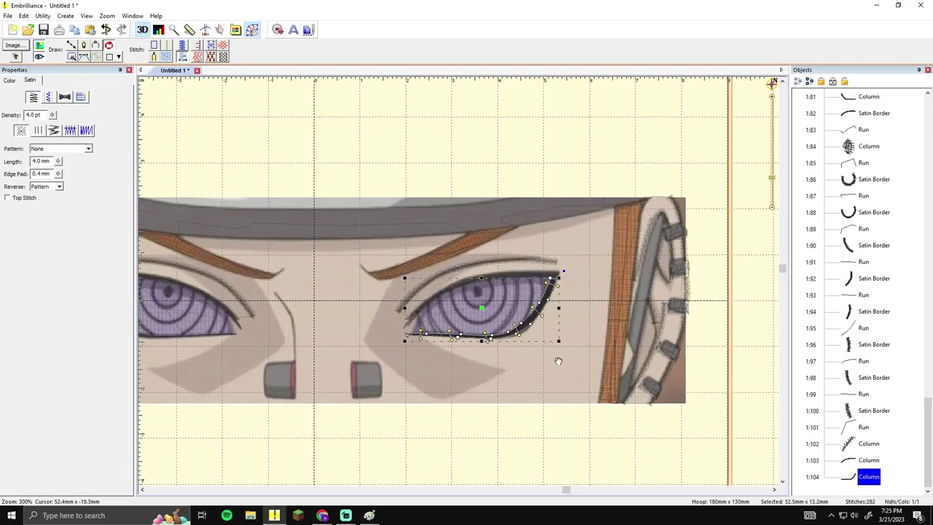
scroll(561, 350, up, 1)
click(185, 57)
click(184, 58)
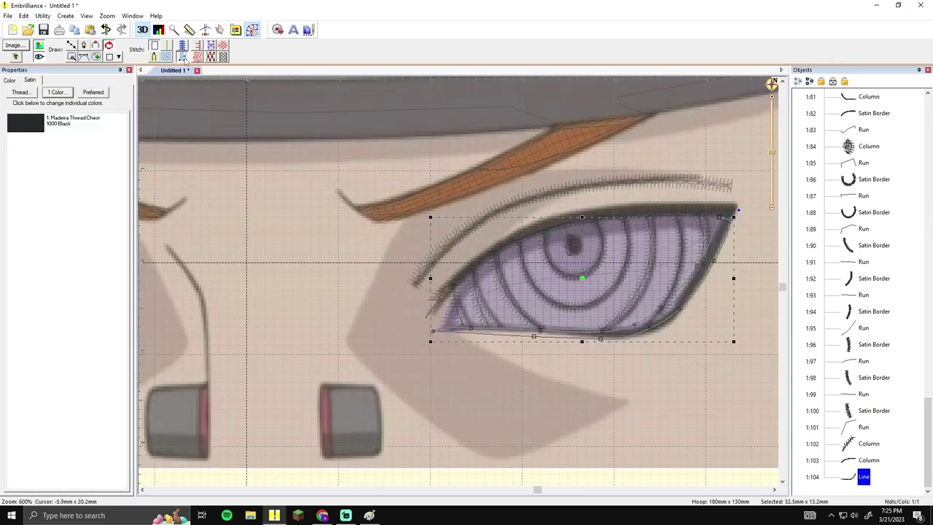
click(733, 215)
click(726, 235)
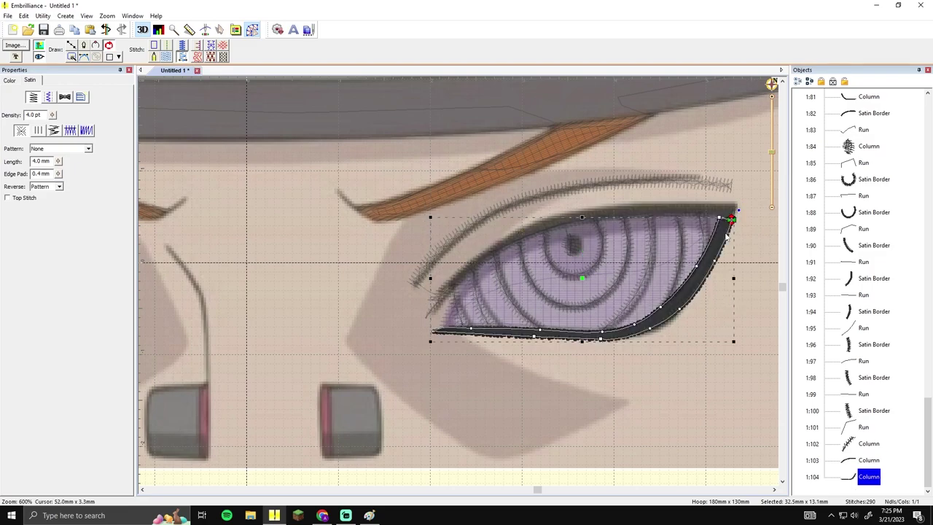
mouse_move(733, 220)
mouse_down()
mouse_move(584, 348)
mouse_move(380, 370)
mouse_up()
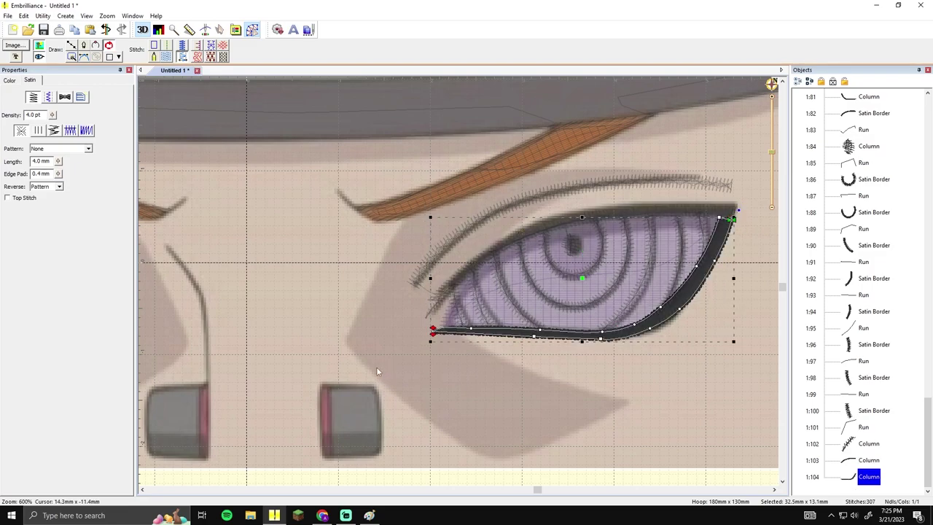
click(379, 370)
Step: Begin outlining the grey nose piercing beneath the thin nose line, starting at its upper inner corner
drag(474, 330, 642, 295)
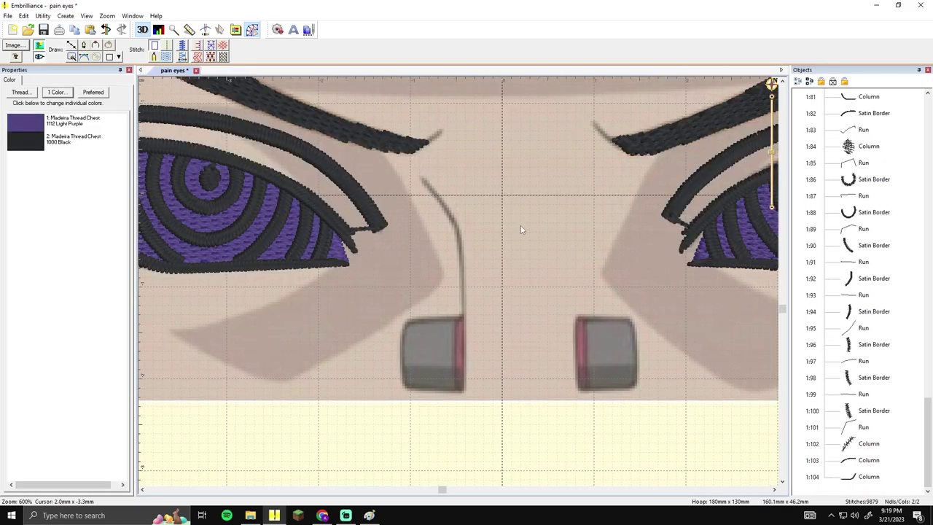
click(71, 45)
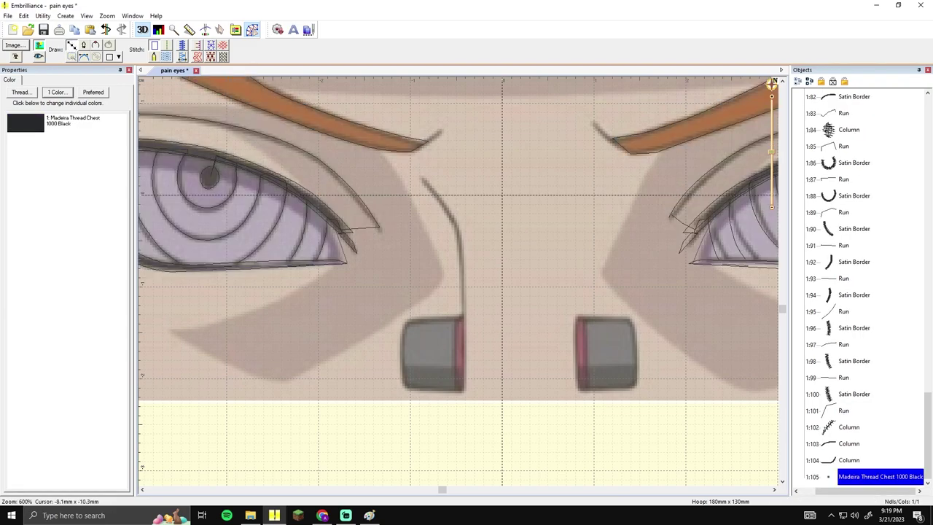
click(464, 316)
click(419, 321)
right_click(405, 327)
right_click(402, 344)
right_click(405, 366)
key(BackSpace)
key(BackSpace)
key(BackSpace)
key(BackSpace)
Step: Trace the rest of the first nose piercing with rounded outer corners and turn the outline into a black fill
right_click(409, 320)
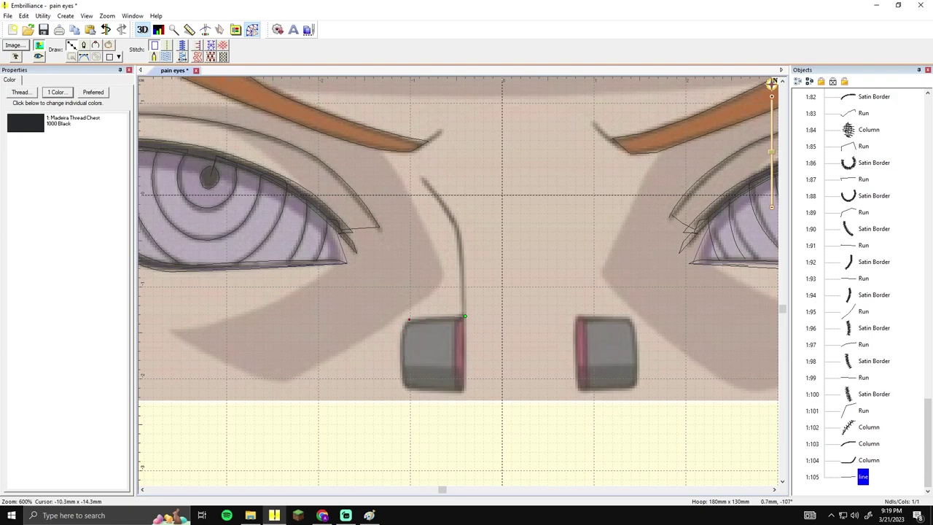
right_click(406, 323)
right_click(403, 332)
click(403, 356)
click(403, 385)
click(409, 388)
click(416, 388)
key(Return)
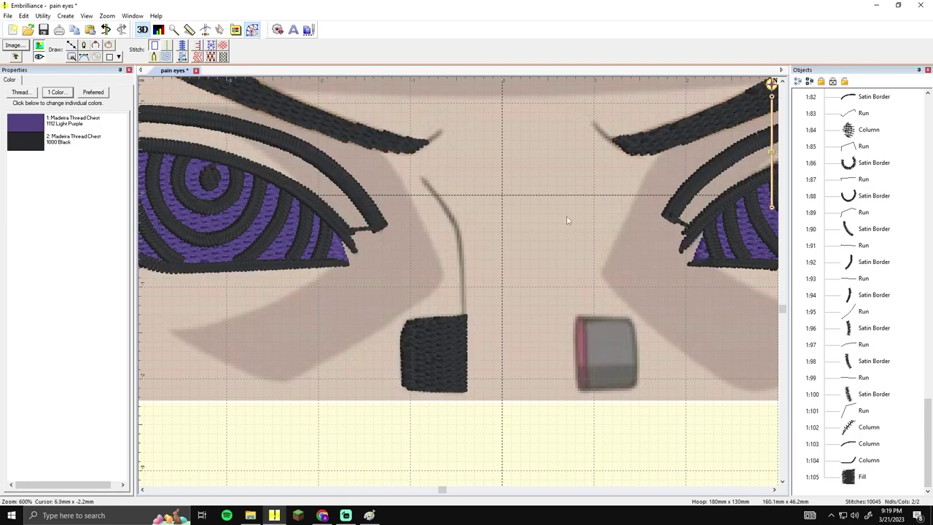
Step: Outline the second nose piercing with rounded outer corners and convert the shape to a black fill
drag(559, 217, 449, 200)
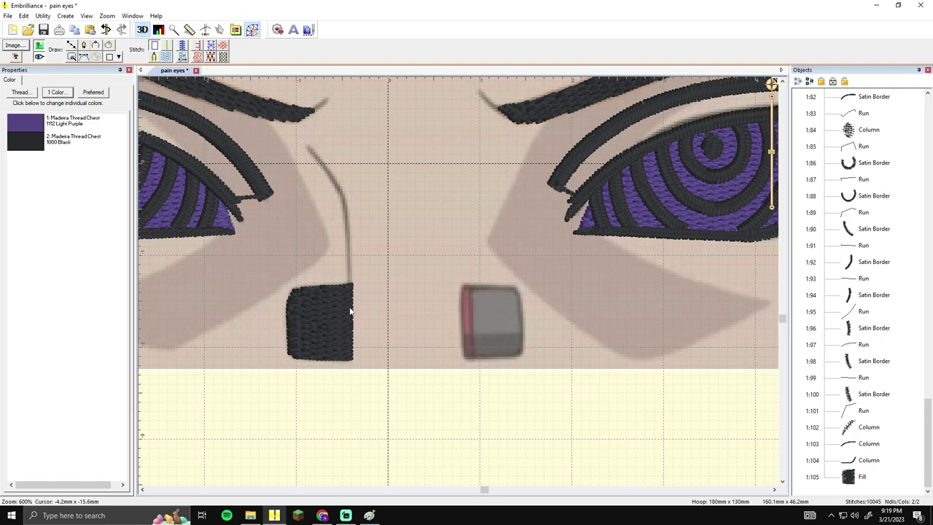
click(72, 45)
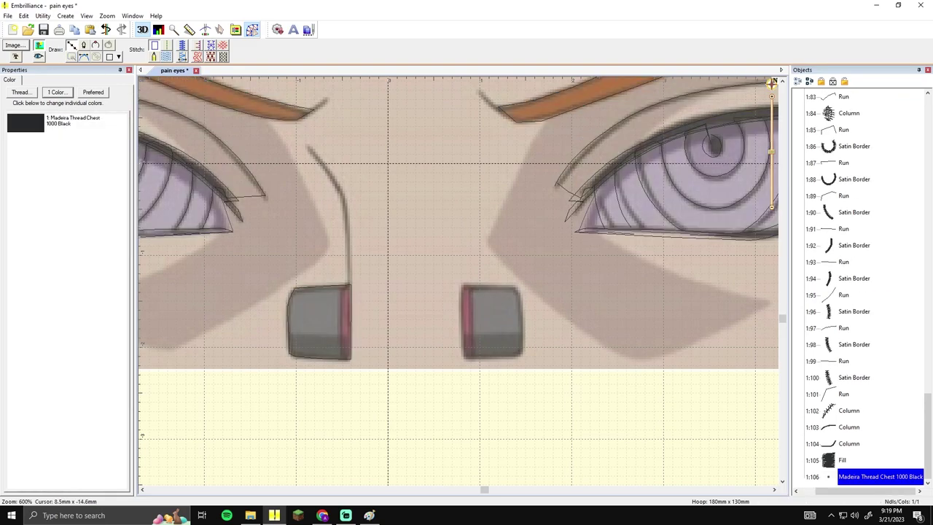
click(463, 285)
click(464, 356)
click(470, 357)
click(517, 356)
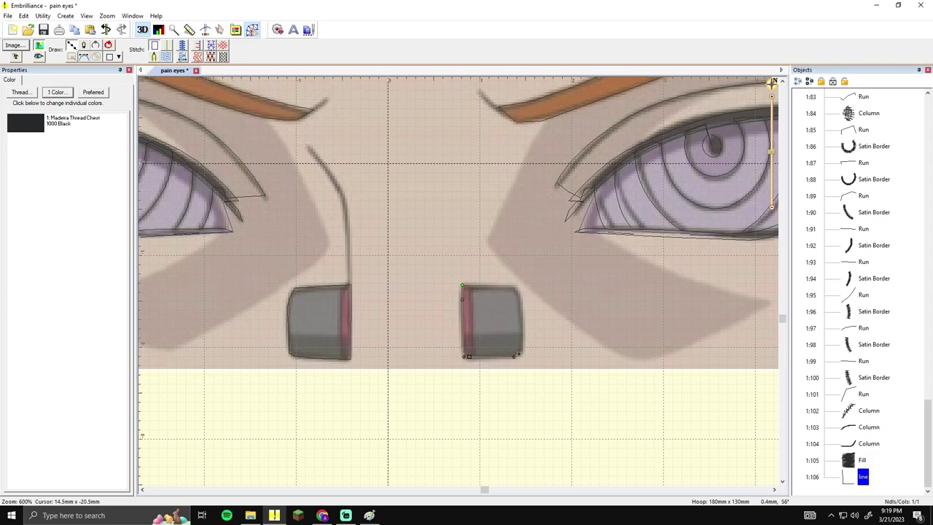
click(522, 304)
click(515, 290)
key(Return)
click(166, 57)
click(410, 207)
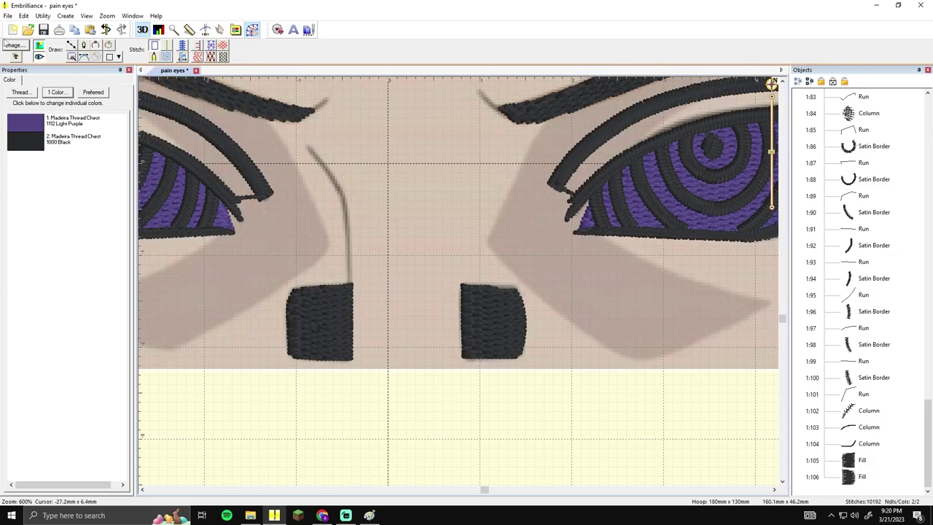
Step: Draw the curved nose line down the first piercing's inner edge as a 1.2 mm wide satin border, about 5.3 by 23.4 mm
click(70, 46)
click(311, 146)
click(334, 178)
click(342, 198)
drag(352, 327, 445, 314)
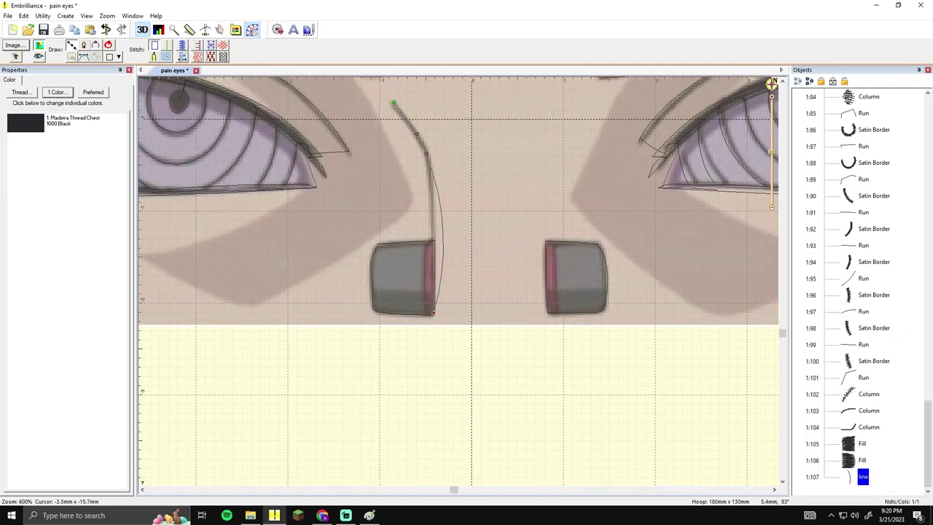
click(433, 314)
key(Return)
click(183, 46)
click(454, 181)
scroll(455, 181, down, 3)
scroll(454, 180, up, 2)
click(379, 327)
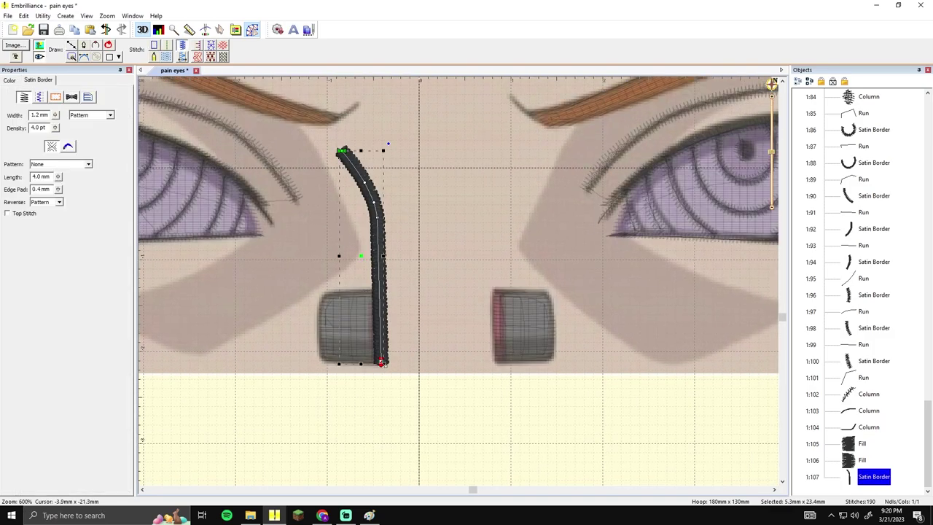
Step: Extend the nose line's lower end slightly further down, past the bottom of the first piercing
drag(381, 363, 380, 367)
click(453, 285)
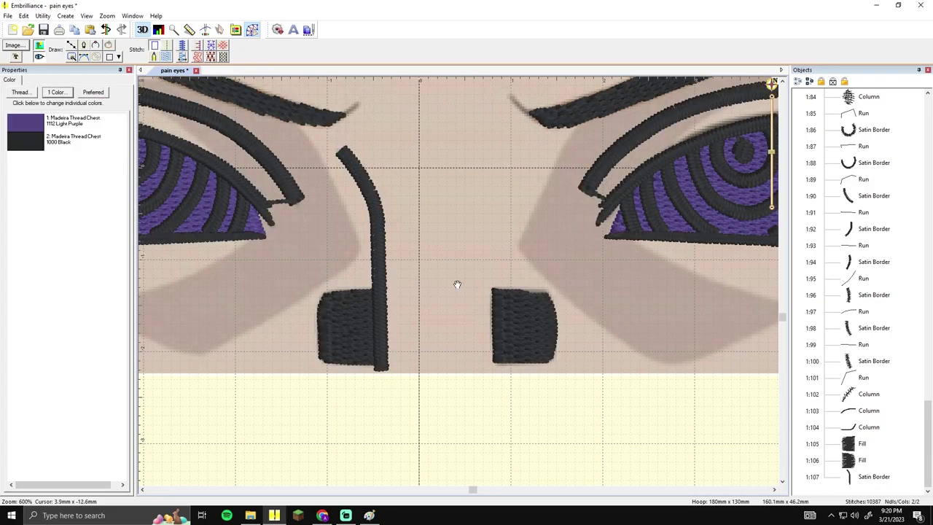
scroll(453, 285, down, 2)
scroll(509, 231, up, 2)
Step: Draw a straight line about 9 mm long down the second piercing's inner edge and convert it to a satin border
click(84, 46)
scroll(379, 237, down, 2)
scroll(412, 308, up, 2)
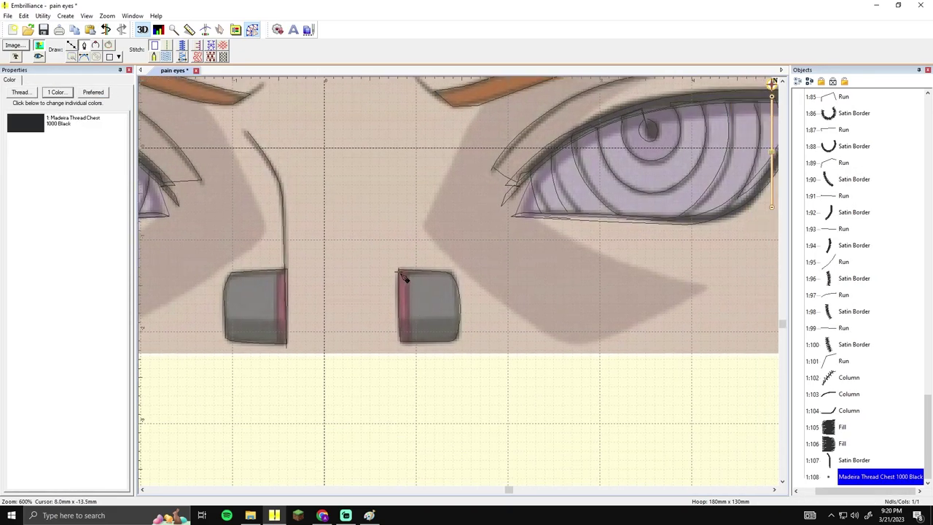
key(Escape)
click(71, 46)
click(398, 260)
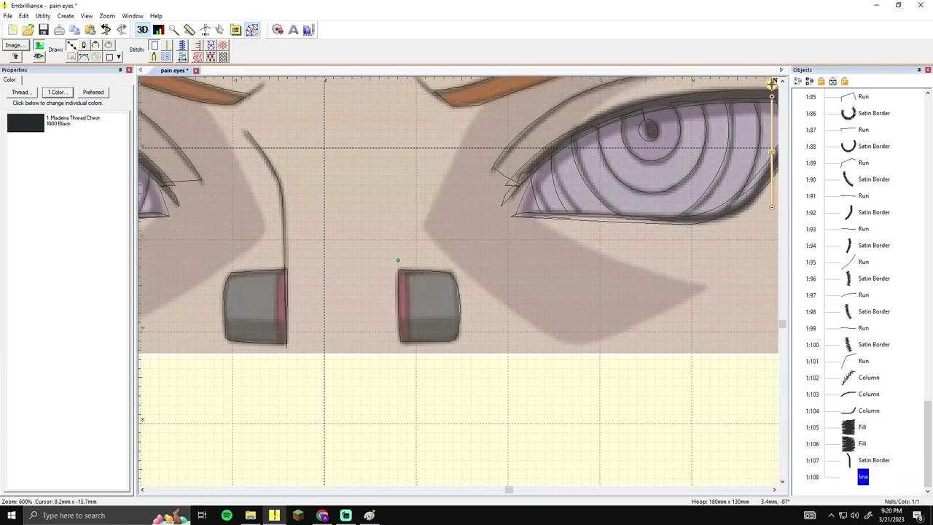
click(398, 295)
click(399, 343)
key(Return)
click(183, 46)
click(358, 207)
Step: Examine the stitched design with the background image hidden and shown, including the jumps between the nose elements
scroll(358, 208, down, 3)
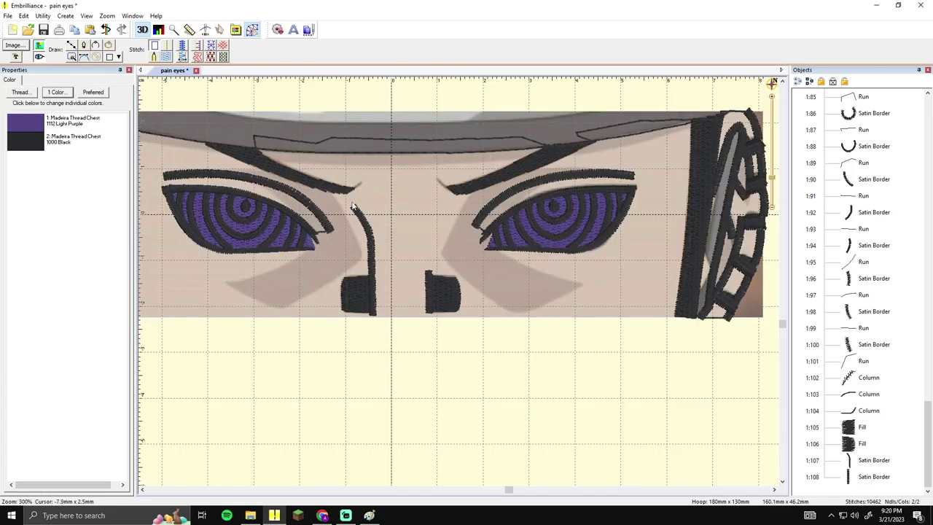
click(39, 45)
scroll(42, 47, down, 1)
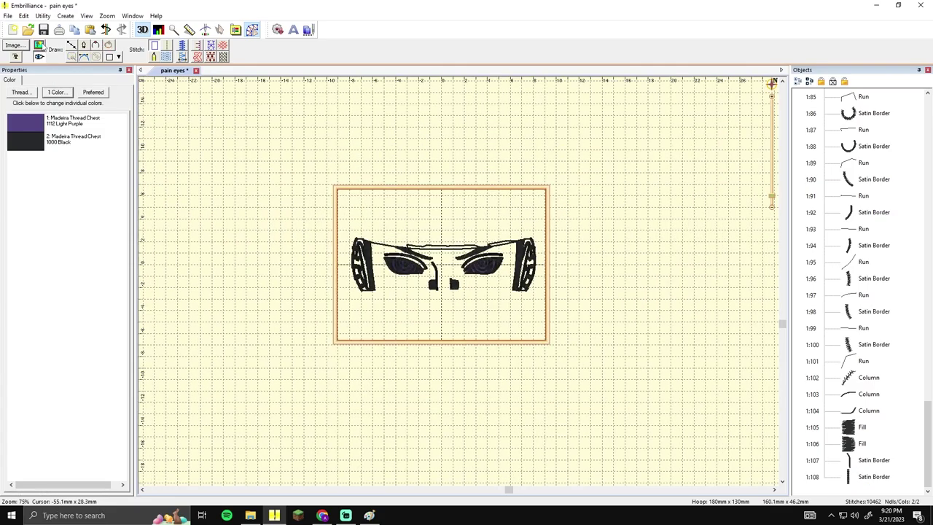
scroll(42, 47, up, 3)
click(42, 46)
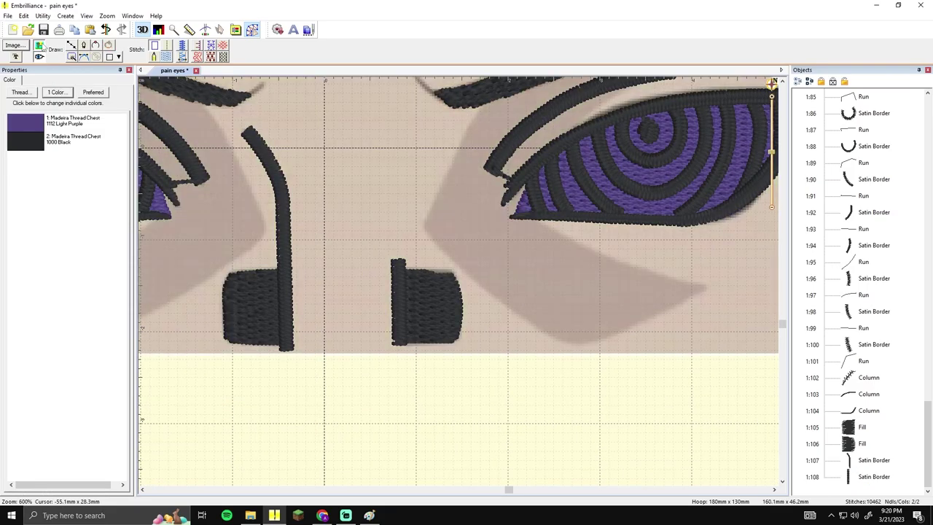
click(42, 46)
click(41, 45)
scroll(345, 213, down, 1)
scroll(398, 243, up, 1)
scroll(399, 242, down, 1)
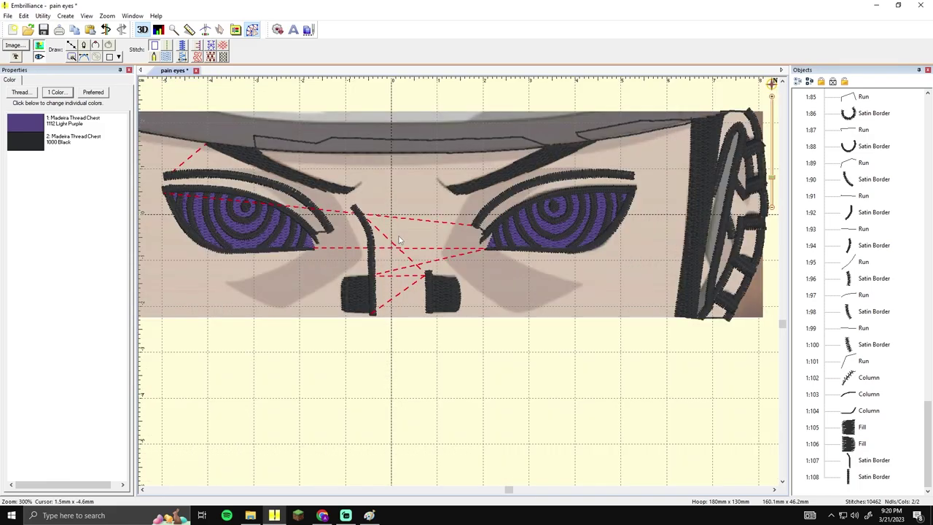
scroll(396, 233, up, 1)
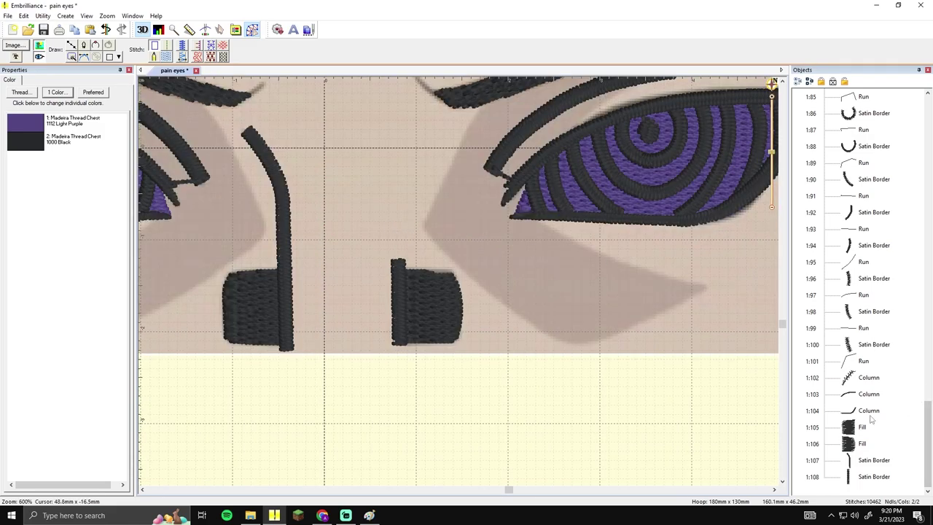
Step: Move the second piercing's fill ahead of the first piercing's fill in the stitching order
click(862, 394)
click(856, 411)
click(852, 427)
drag(617, 305, 672, 327)
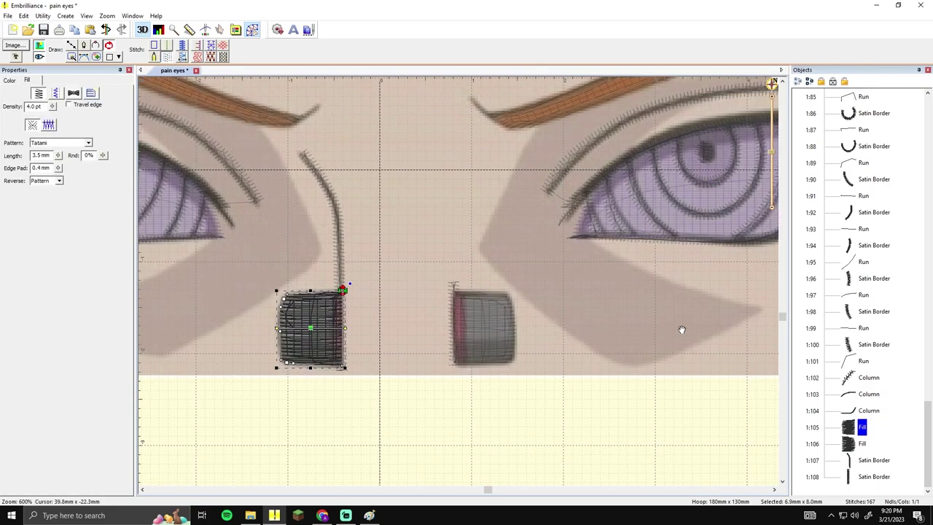
click(846, 445)
drag(842, 436, 846, 407)
click(846, 443)
click(846, 425)
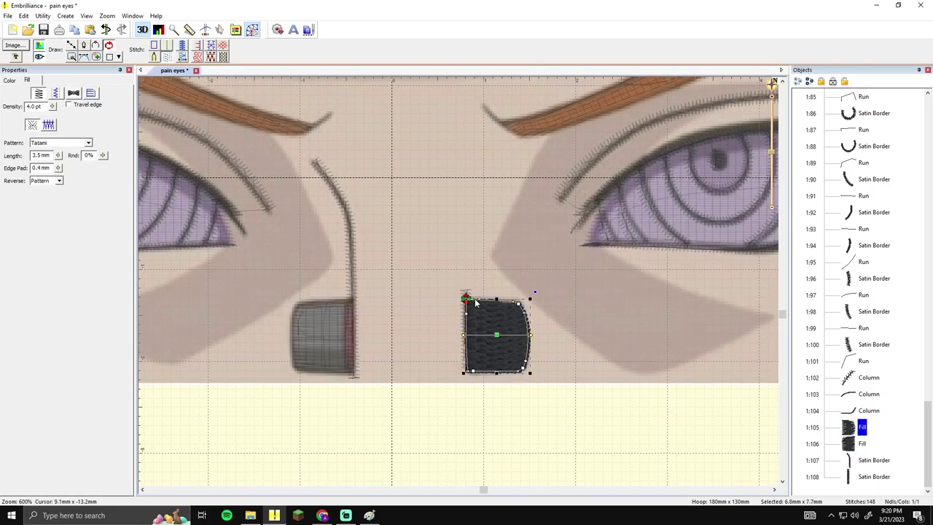
Step: Move the second piercing fill's exit point and the first piercing fill's entry point to their lower inner corners
drag(468, 298, 450, 379)
click(850, 441)
drag(357, 301, 378, 398)
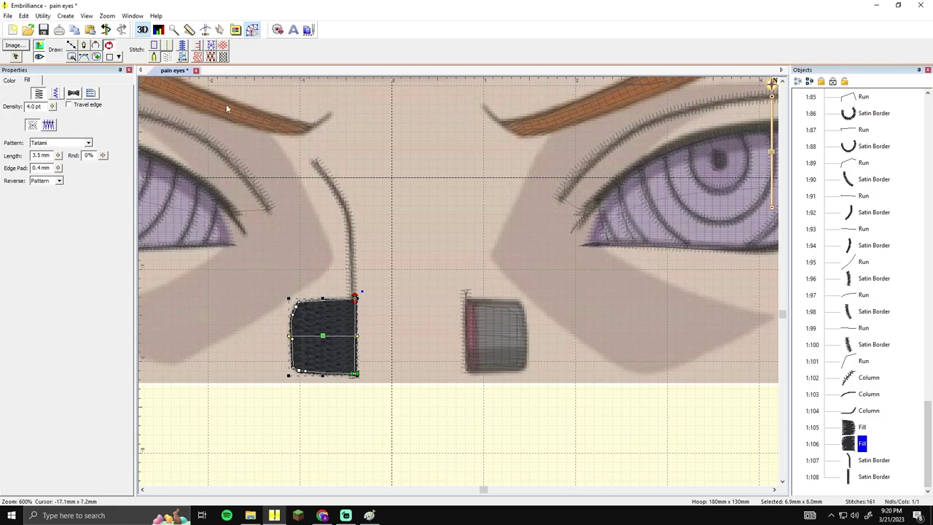
Step: Draw a run stitch from the first piercing's upper inner corner up the nose line to its tip, about 4.1 by 14.9 mm
click(72, 46)
click(353, 299)
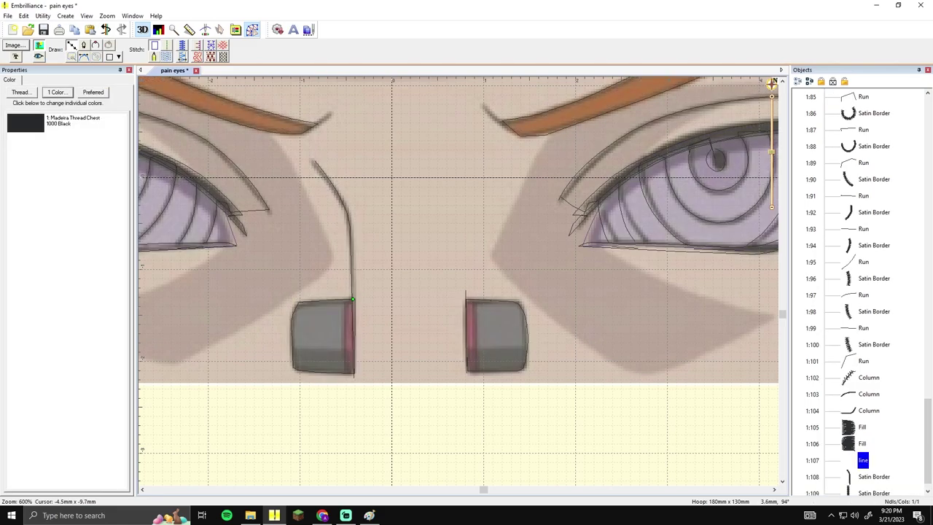
click(352, 264)
click(350, 219)
click(339, 201)
click(315, 161)
key(Return)
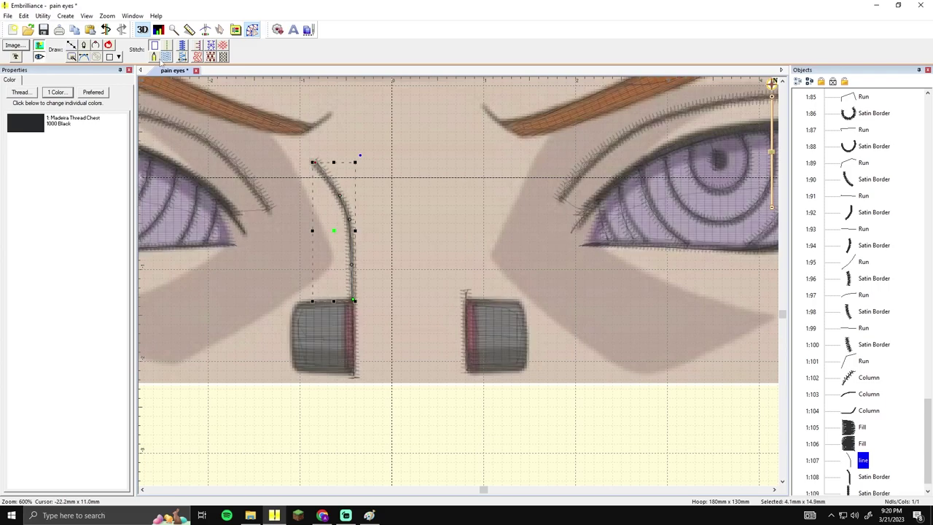
click(167, 47)
click(427, 214)
click(342, 207)
click(423, 210)
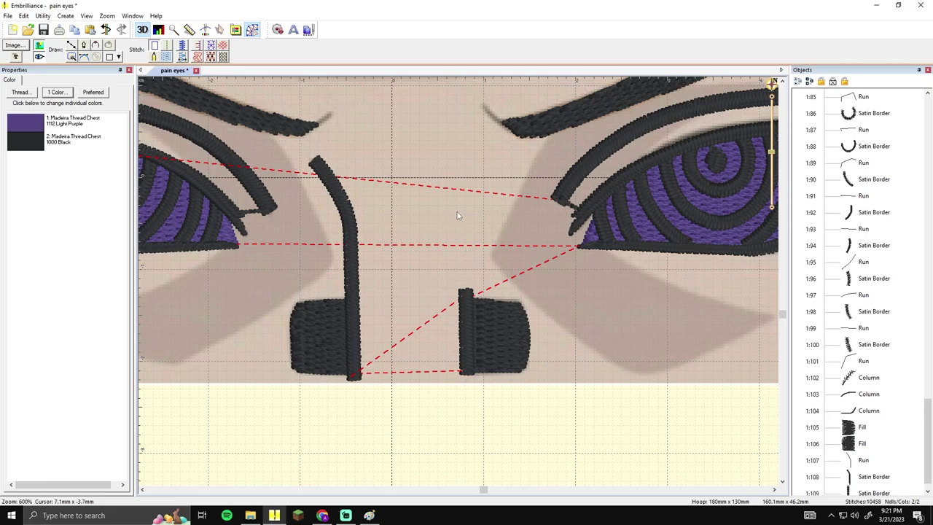
Step: Move the second piercing's satin border directly after its fill in the stitching order
scroll(860, 430, down, 1)
click(862, 427)
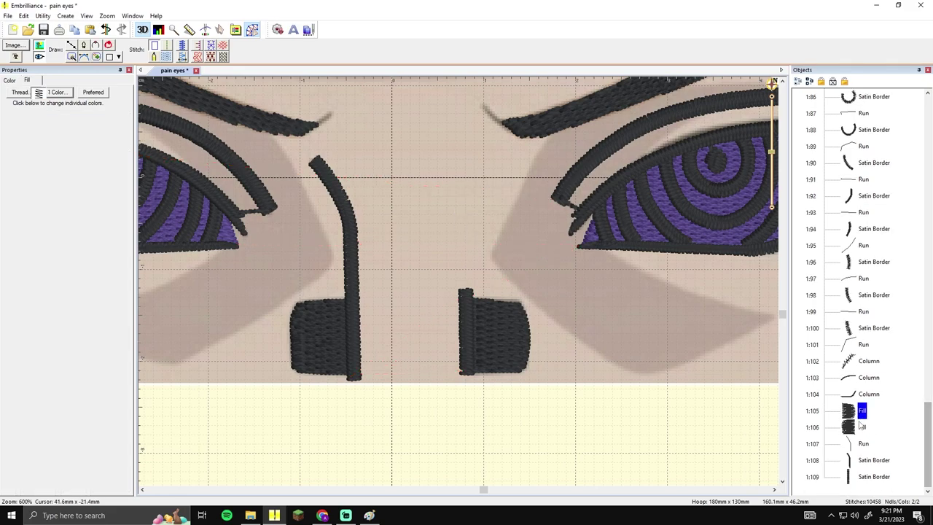
click(862, 442)
click(860, 431)
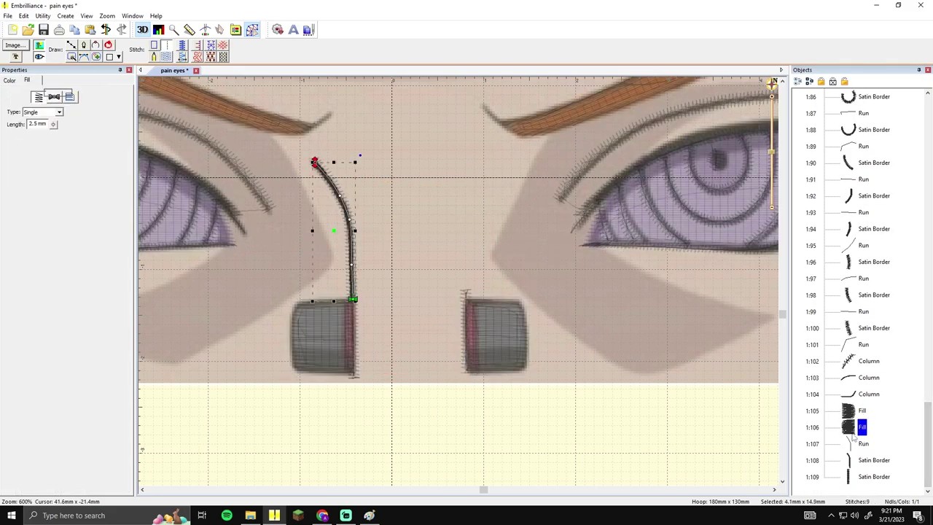
click(864, 460)
click(860, 411)
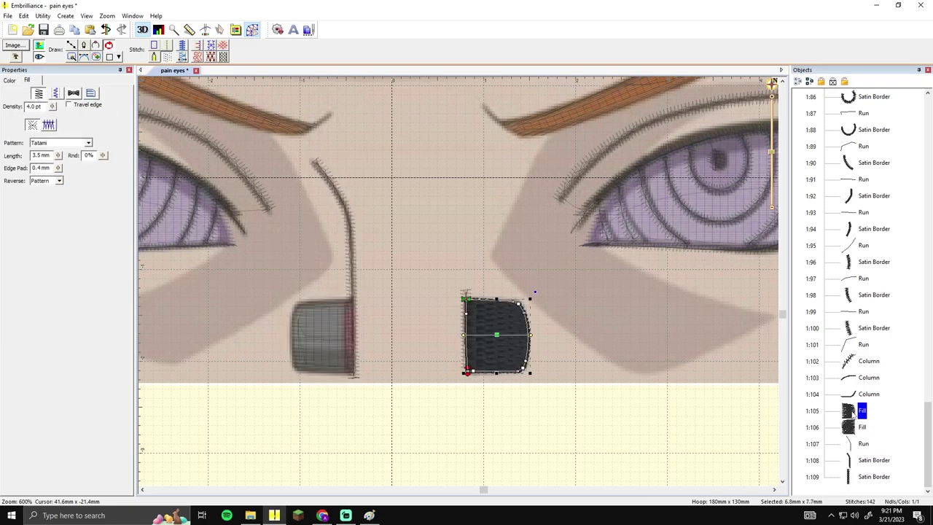
drag(851, 477, 853, 427)
click(854, 411)
click(851, 428)
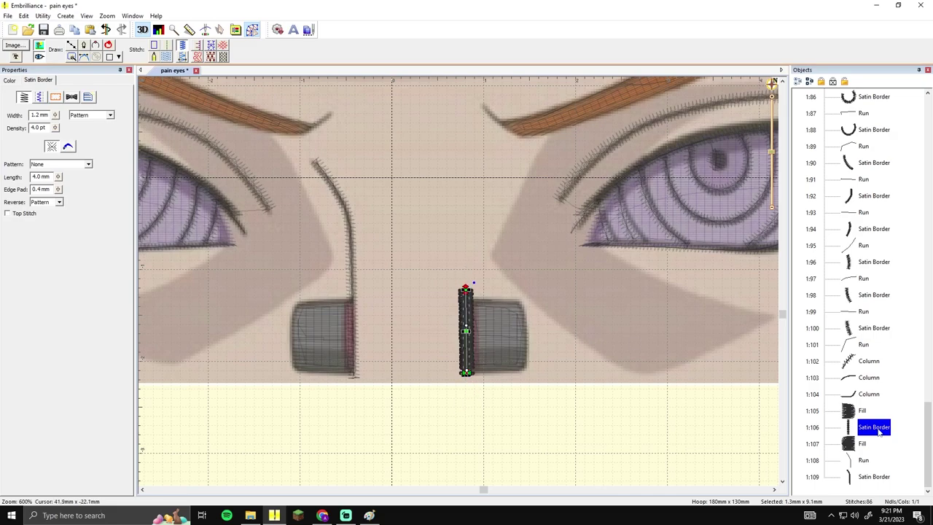
click(853, 444)
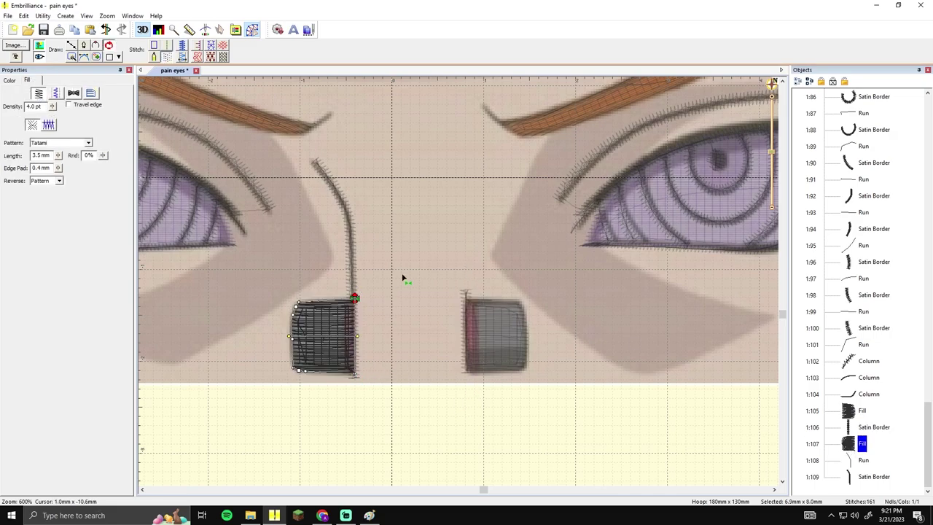
click(604, 382)
key(3)
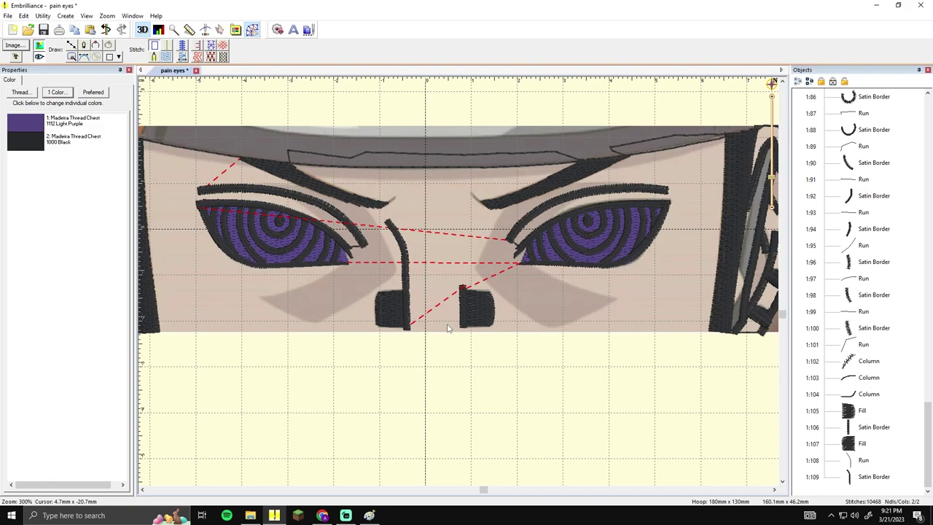
Step: Try deleting the second piercing's satin border, and undo the deletion
scroll(444, 330, down, 2)
scroll(444, 330, up, 2)
click(464, 313)
key(Delete)
scroll(506, 311, down, 2)
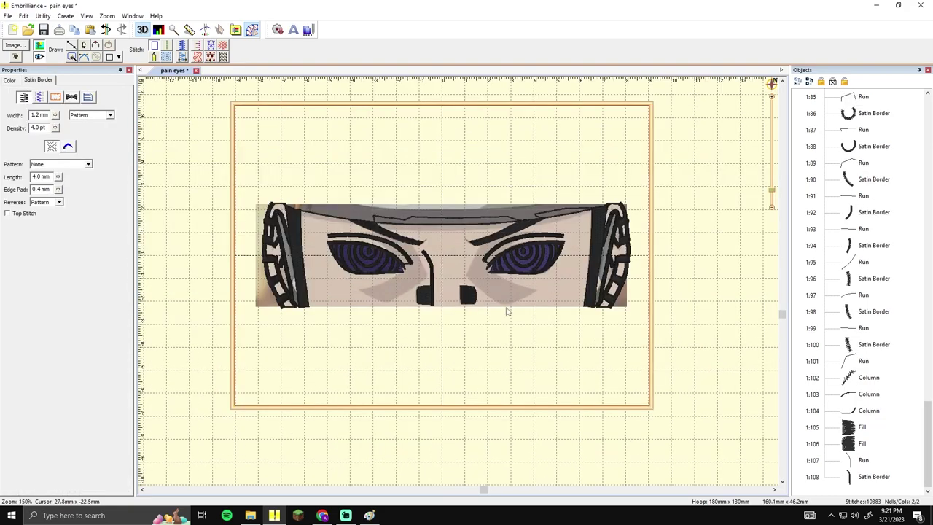
scroll(507, 311, up, 2)
key(ctrl+z)
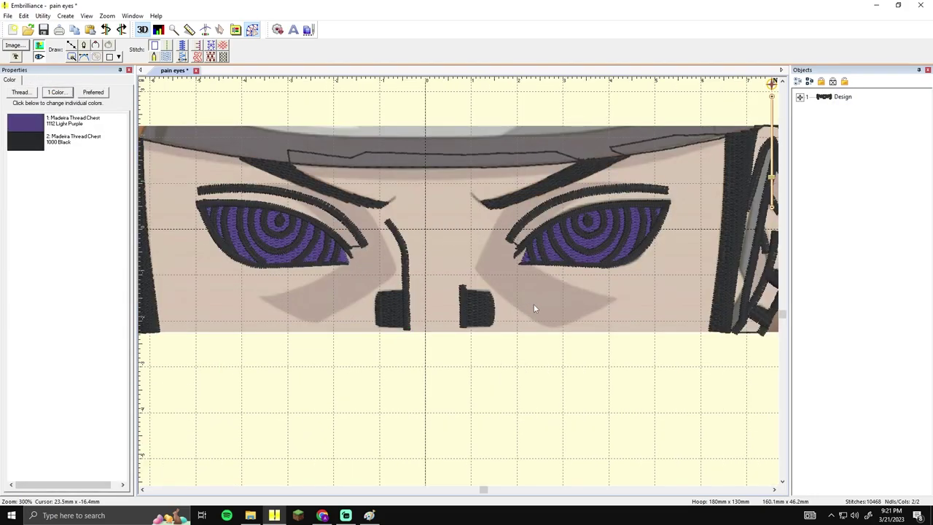
Step: Examine the nose line and both piercings close up and within the whole design
key(minus)
key(plus)
key(plus)
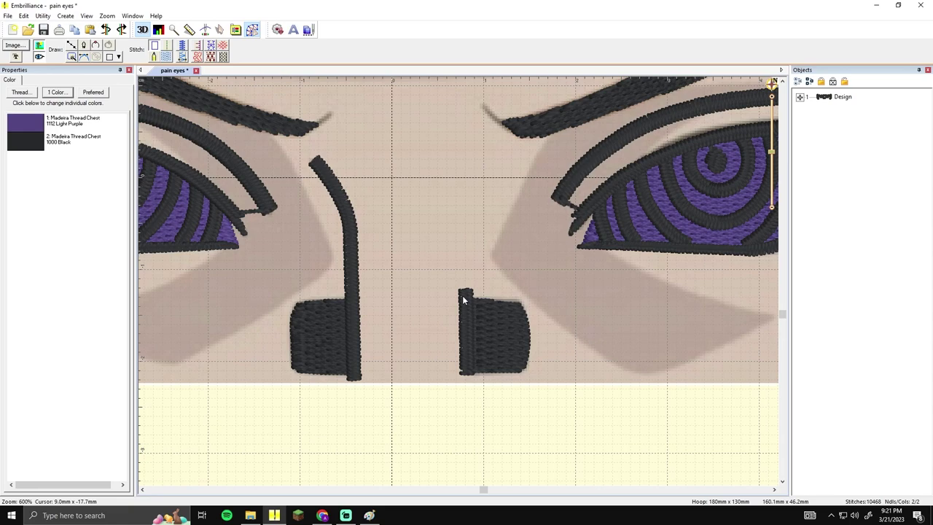
key(minus)
key(plus)
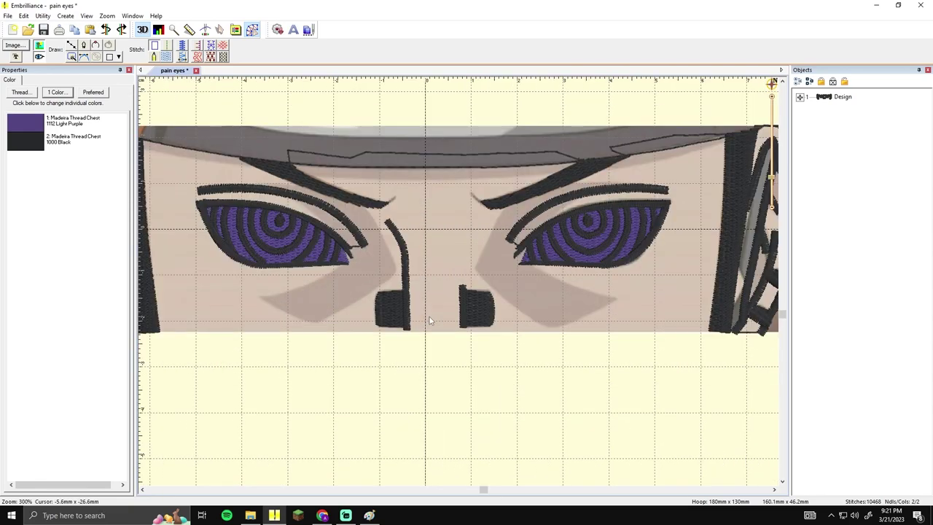
scroll(430, 319, up, 1)
click(354, 288)
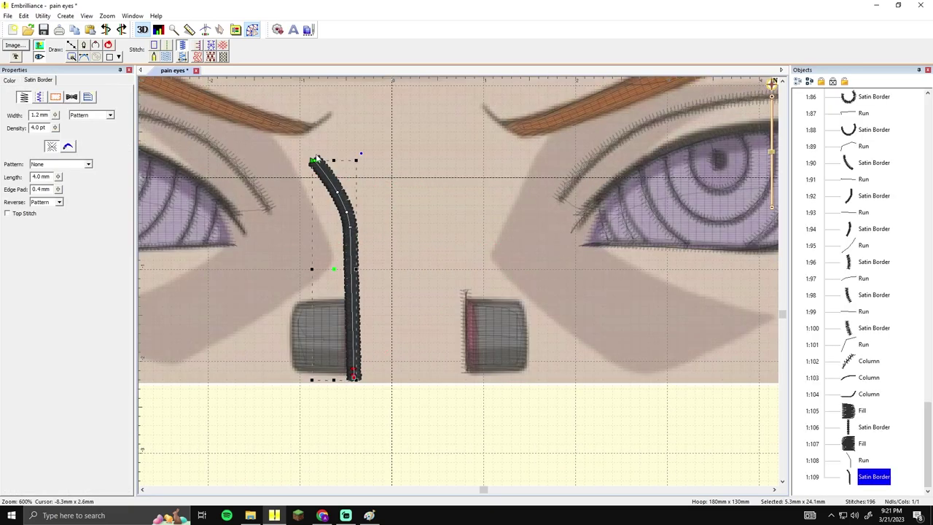
click(417, 229)
scroll(447, 273, down, 2)
key(plus)
click(385, 329)
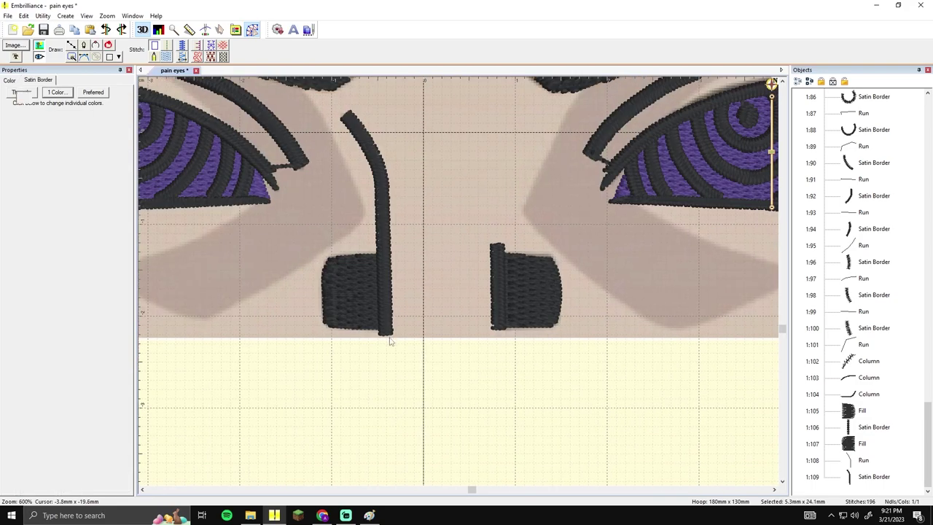
key(Escape)
key(minus)
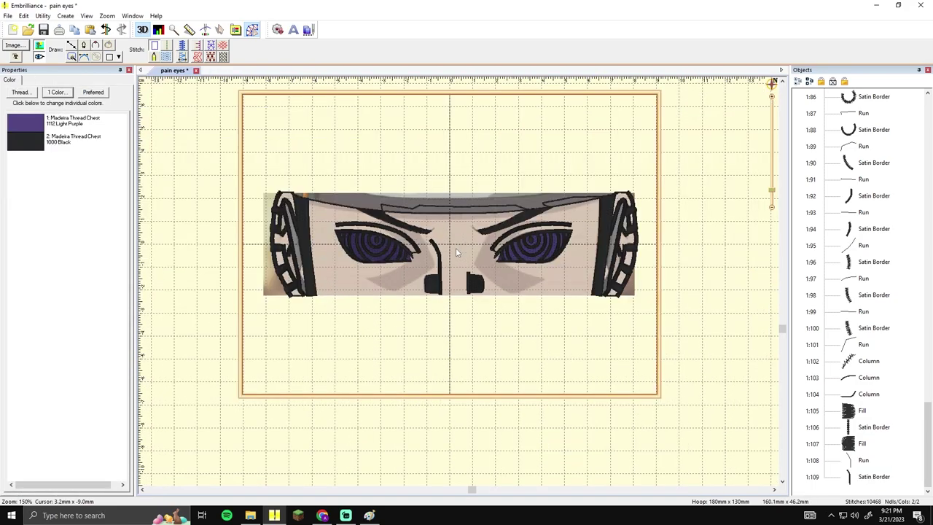
key(plus)
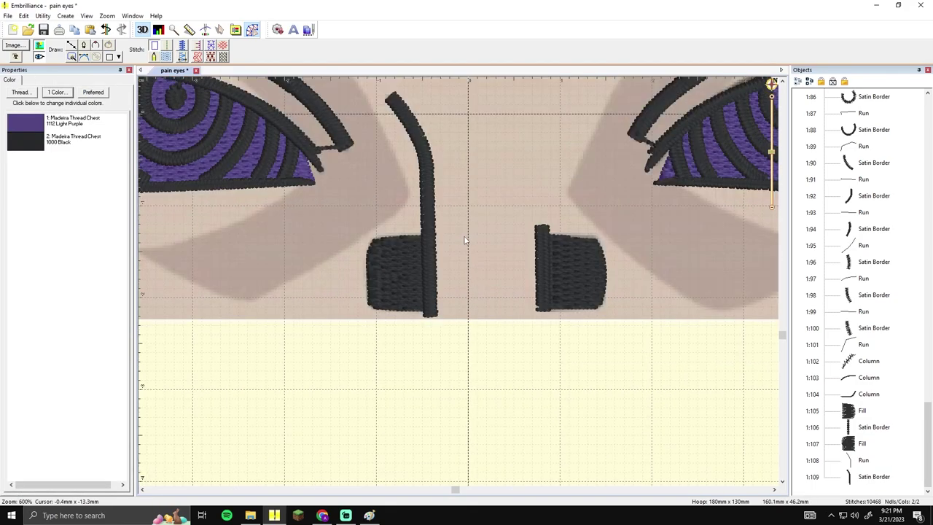
Step: Draw a line from the nose line's lower end along the image's bottom edge to its lower left corner, about 77 mm
click(72, 45)
click(431, 317)
key(space)
drag(492, 317, 635, 321)
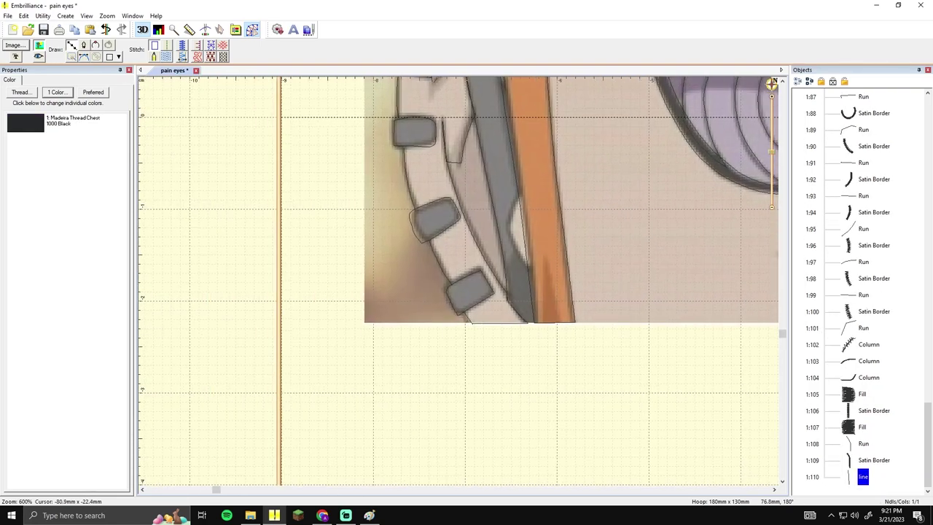
click(365, 323)
Step: Continue the line up the image's left edge, about 45 mm, and along its top edge to the orange hair, converting it to a run stitch
key(space)
drag(407, 210, 357, 457)
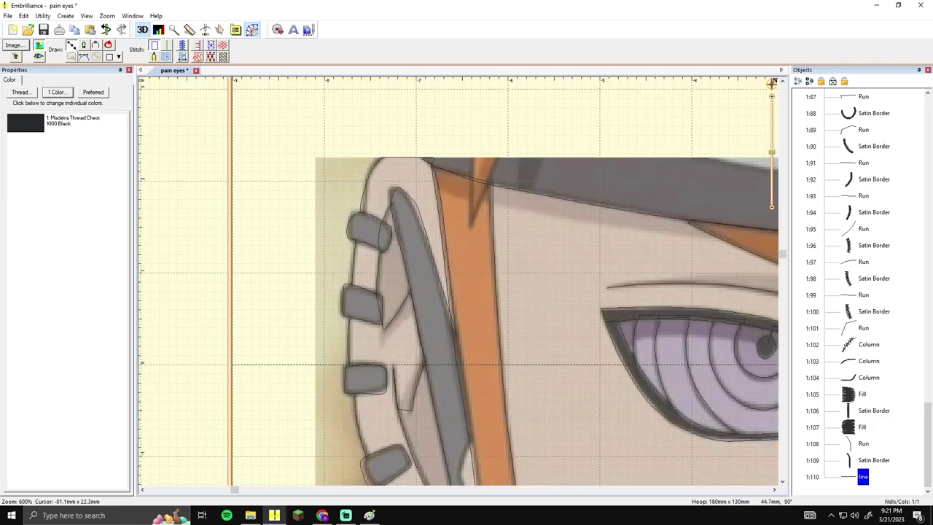
click(315, 157)
key(space)
drag(762, 166, 604, 175)
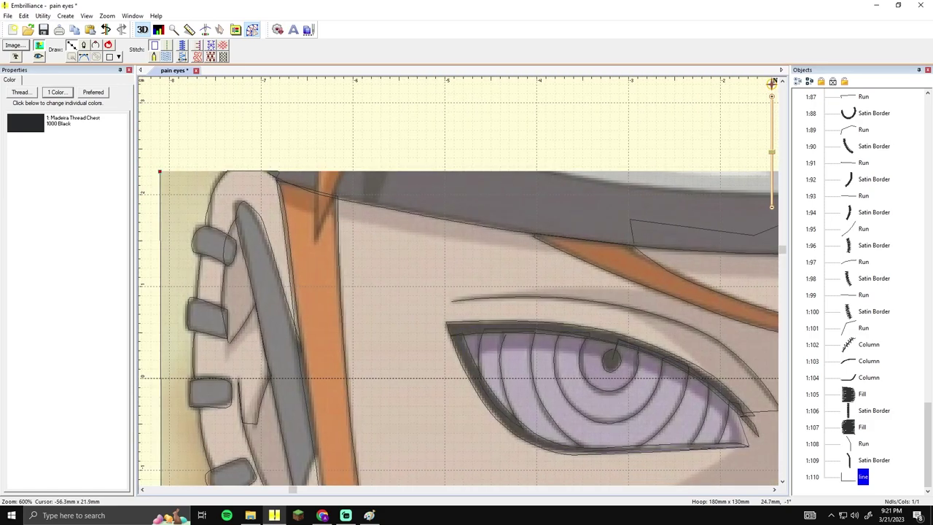
click(318, 171)
key(Return)
click(167, 45)
Step: Shorten the border run along the image's top edge so that it ends where the ear meets the headband
click(72, 45)
key(Escape)
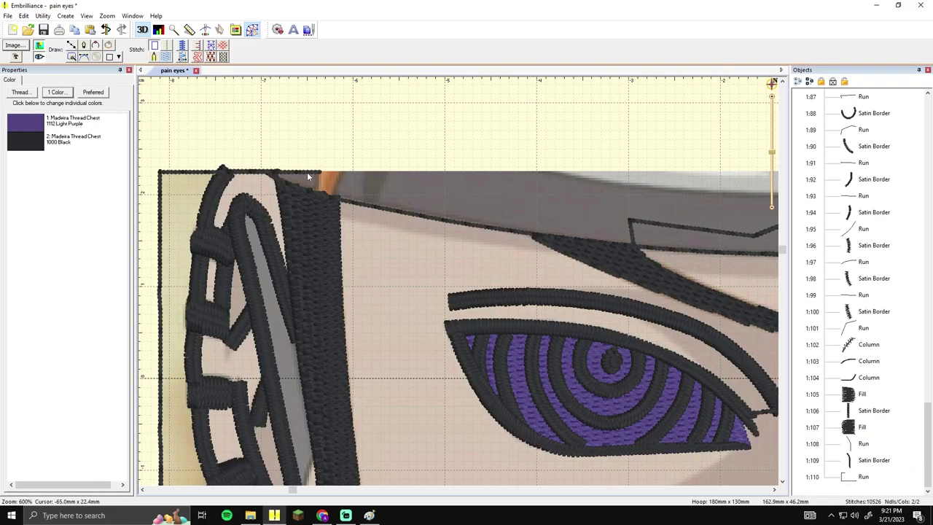
click(318, 172)
drag(318, 171, 273, 171)
Step: Begin a line where the ear's top meets the headband, removing the misplaced points along the headband's lower edge
click(73, 45)
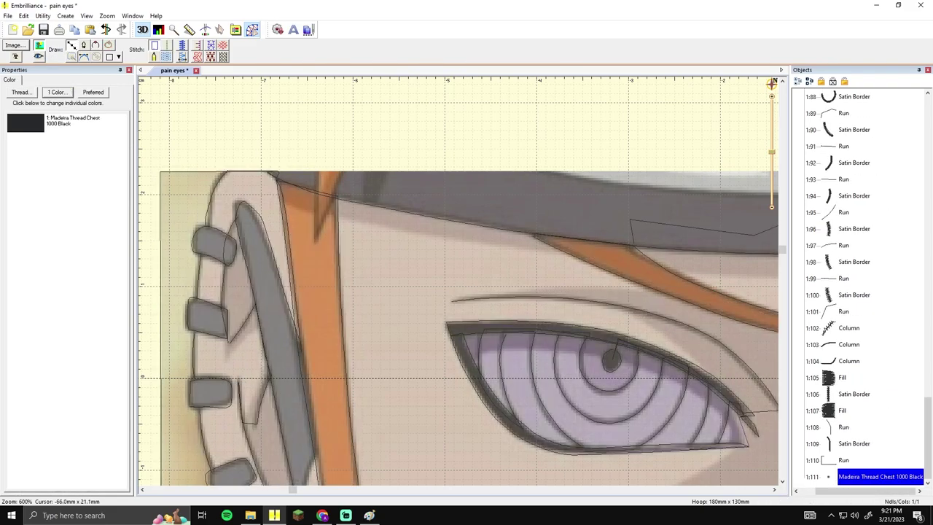
click(267, 171)
click(290, 184)
click(369, 205)
drag(451, 218, 485, 245)
key(BackSpace)
key(BackSpace)
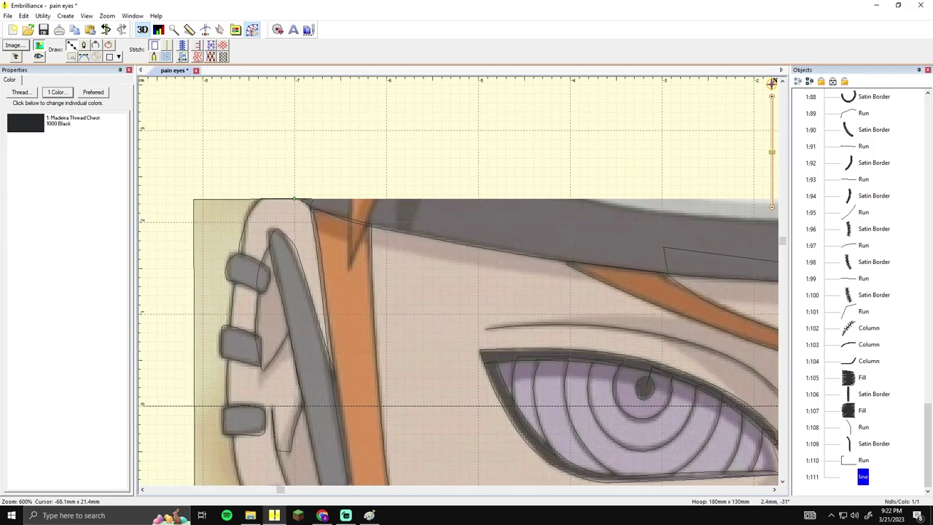
click(348, 225)
key(BackSpace)
key(BackSpace)
Step: Trace the headband's lower edge from the left ear toward the middle of the forehead, removing misplaced points
click(307, 210)
click(348, 226)
key(BackSpace)
click(372, 232)
key(BackSpace)
key(BackSpace)
click(399, 233)
click(320, 232)
drag(321, 232, 261, 226)
click(320, 234)
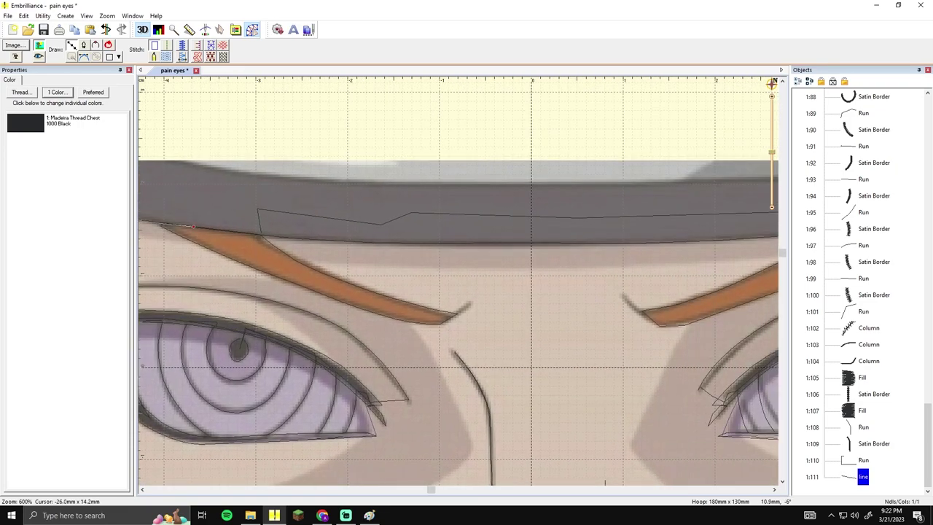
click(292, 238)
click(313, 240)
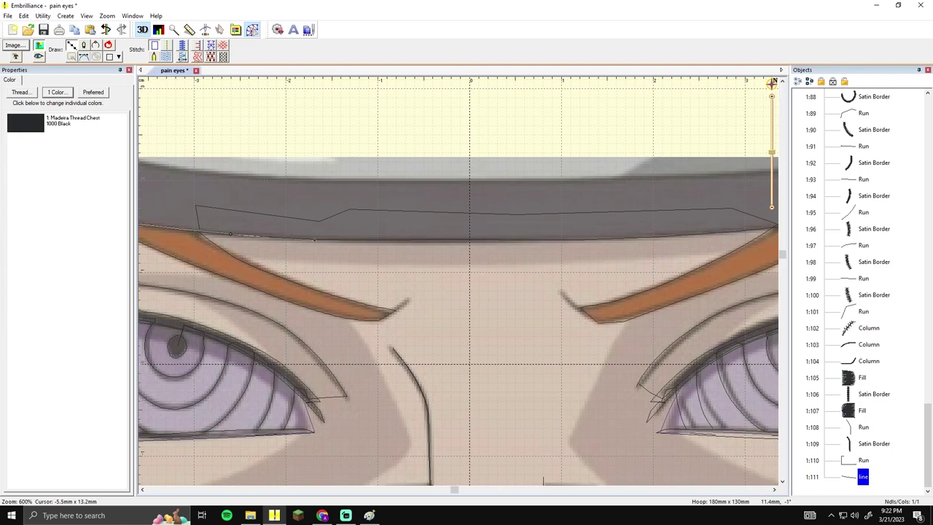
Step: Continue the line along the headband's lower edge, past the right eyebrow, to the top of the right ear
click(401, 240)
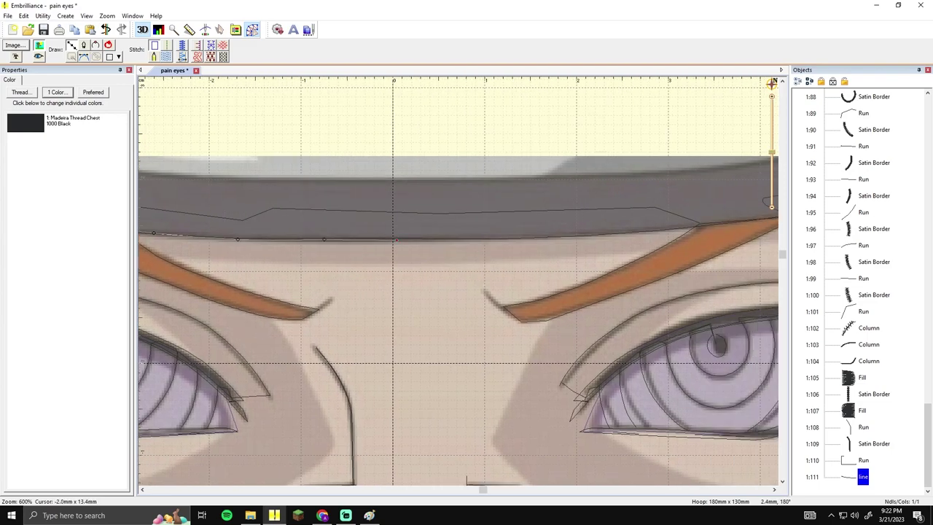
key(BackSpace)
click(429, 242)
drag(466, 241, 326, 249)
click(392, 245)
drag(483, 241, 391, 248)
click(405, 247)
drag(426, 246, 346, 255)
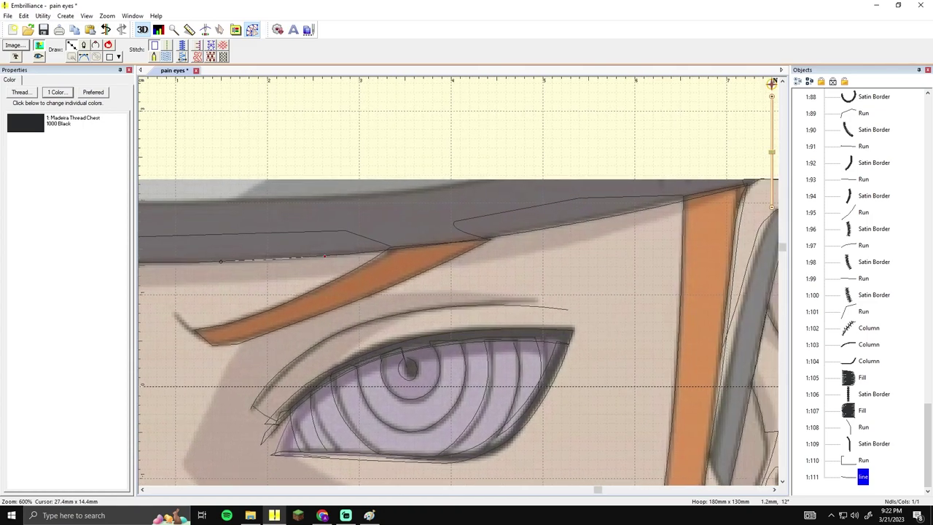
scroll(325, 256, right, 5)
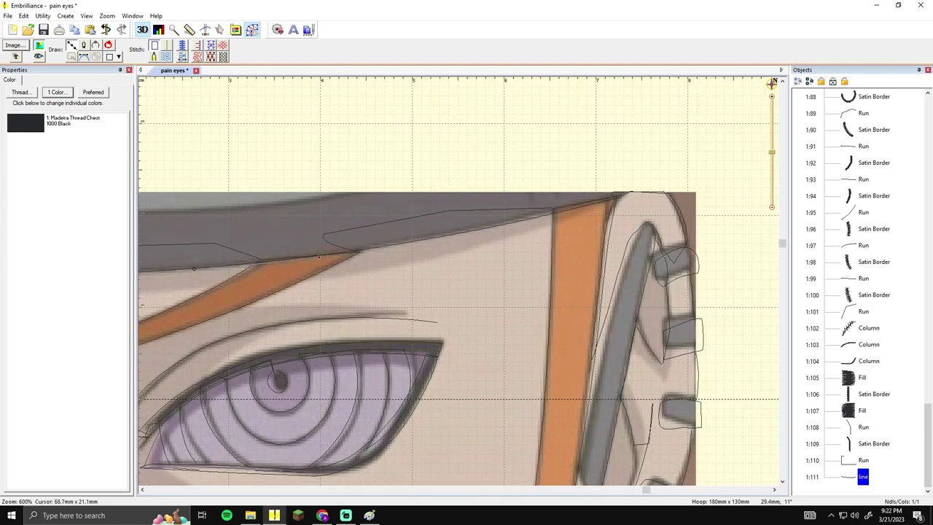
click(631, 192)
Step: Run the outline back along the image's top edge and trace the headband's curved upper edge toward the forehead's middle
scroll(400, 199, left, 3)
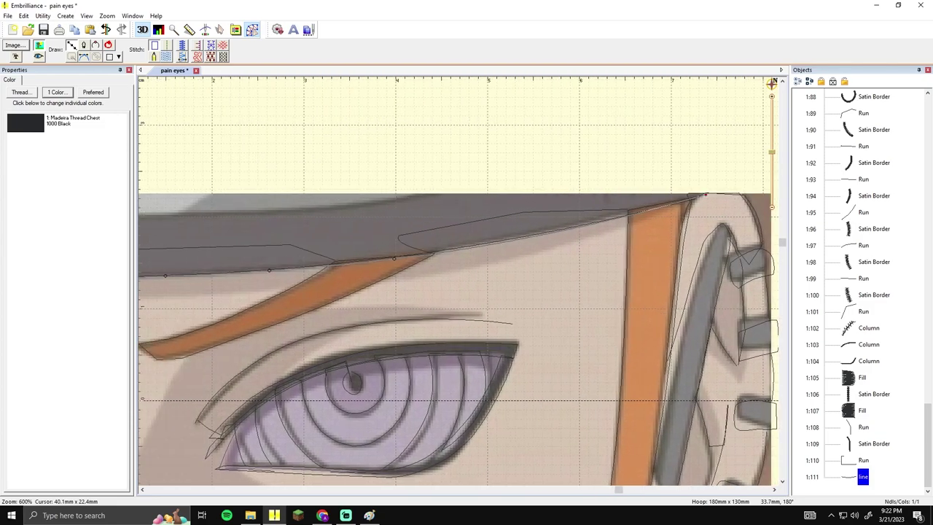
click(401, 195)
scroll(408, 197, left, 6)
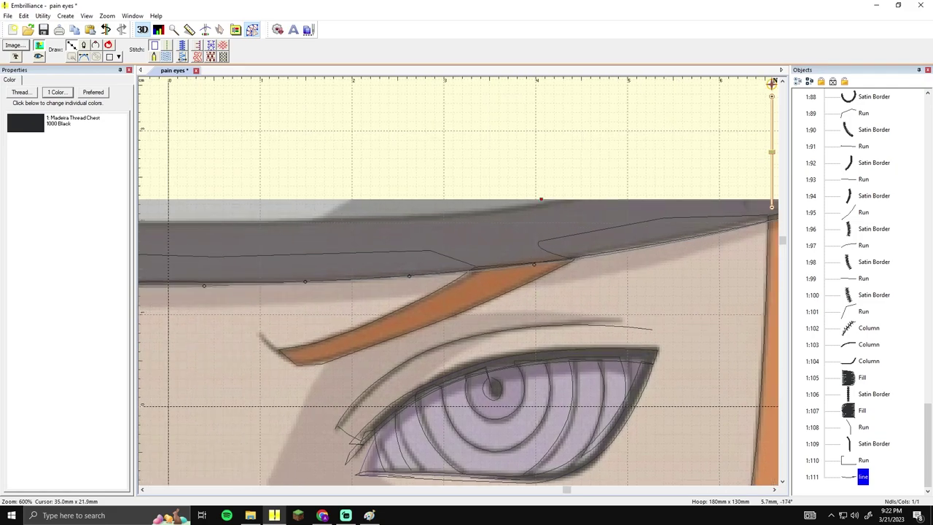
scroll(544, 210, left, 5)
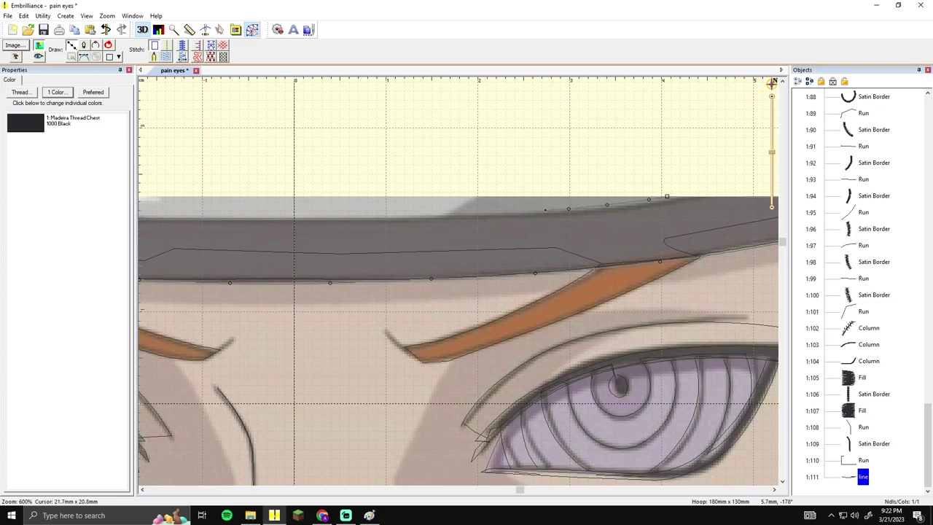
click(391, 215)
drag(390, 217, 574, 220)
click(511, 218)
click(448, 218)
click(391, 218)
Step: Trace the rest of the headband's upper edge, close the outline at the left ear, and convert it to a fill
scroll(391, 218, left, 3)
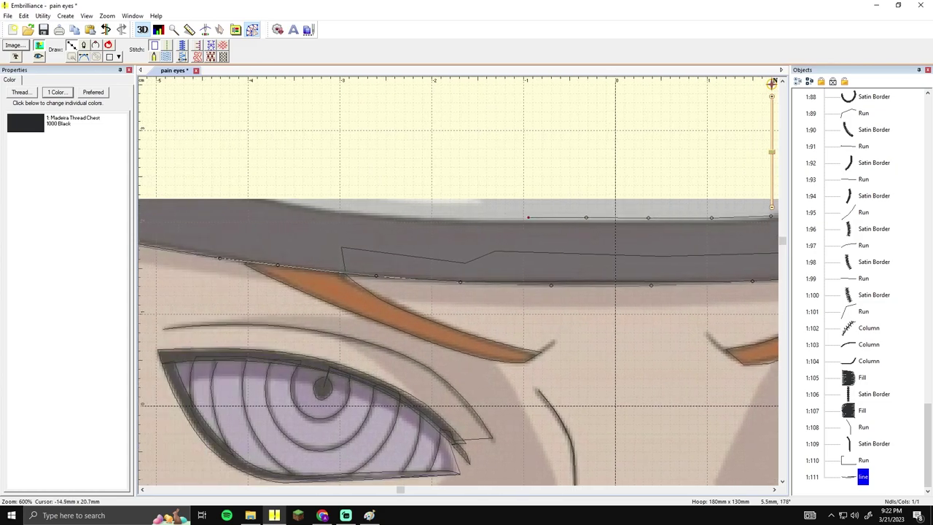
click(460, 217)
click(418, 216)
click(342, 209)
click(286, 202)
scroll(286, 202, left, 4)
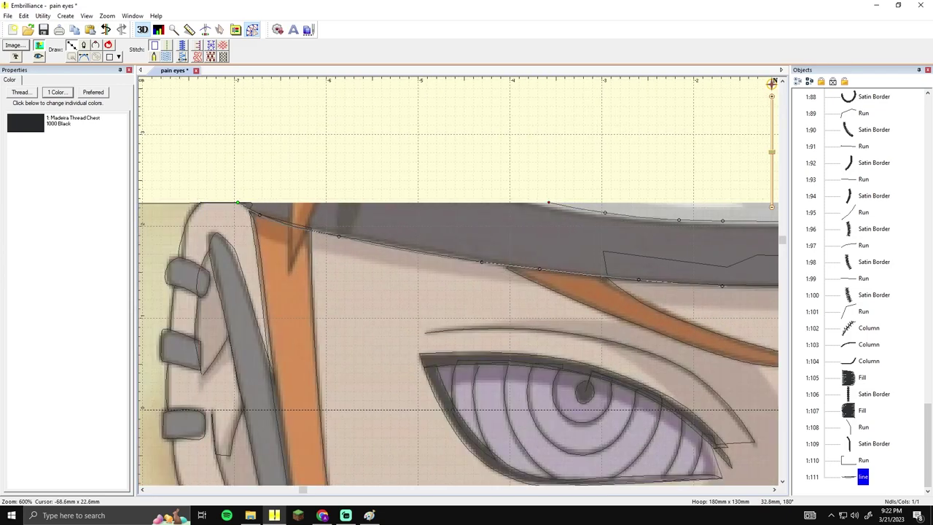
click(239, 202)
click(167, 57)
click(453, 133)
Step: Check the filled headband across the whole design with the reference image hidden
scroll(453, 133, down, 4)
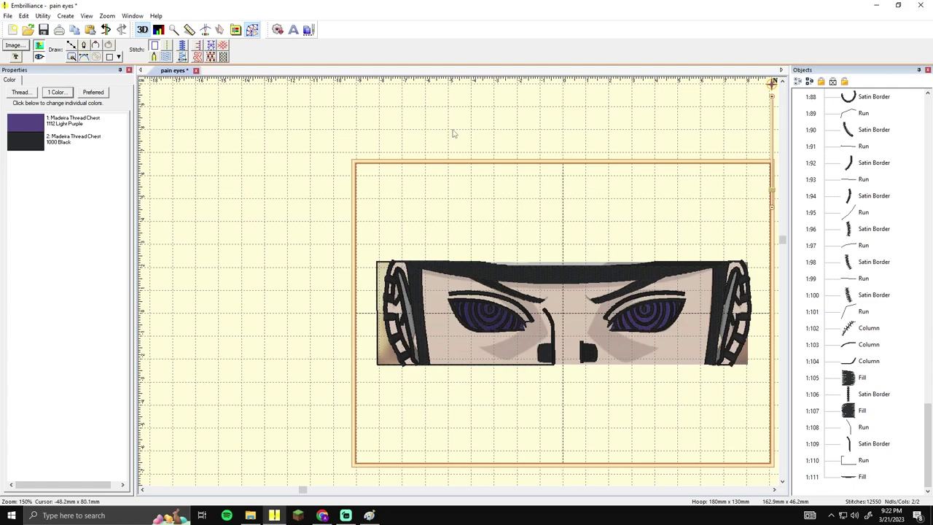
drag(492, 162, 359, 168)
drag(412, 210, 418, 207)
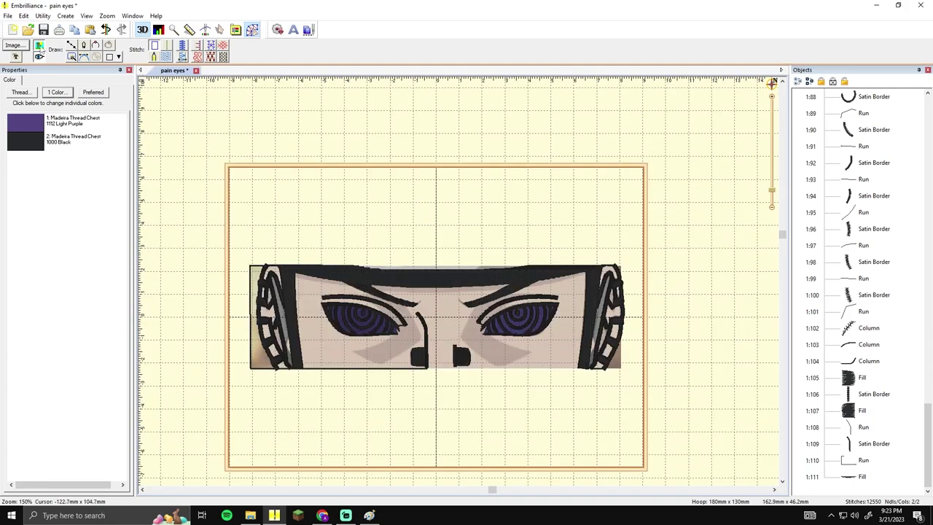
click(39, 46)
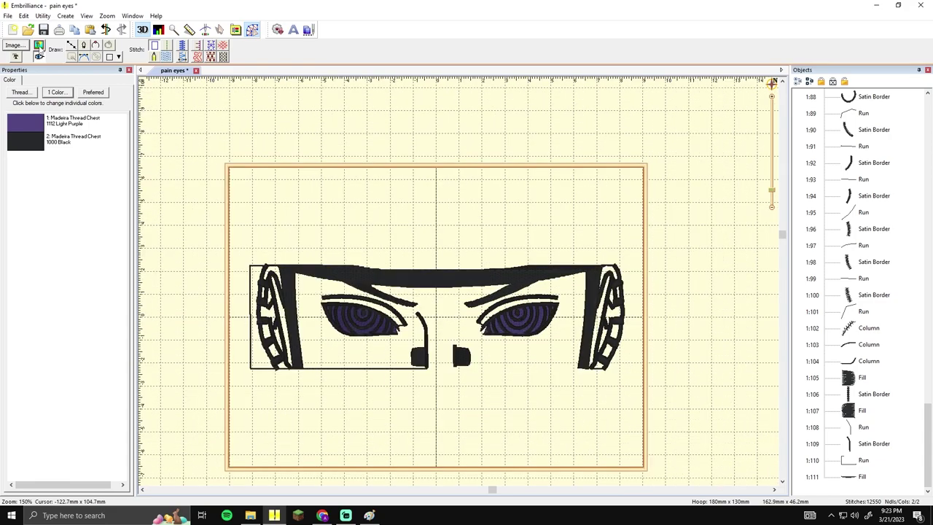
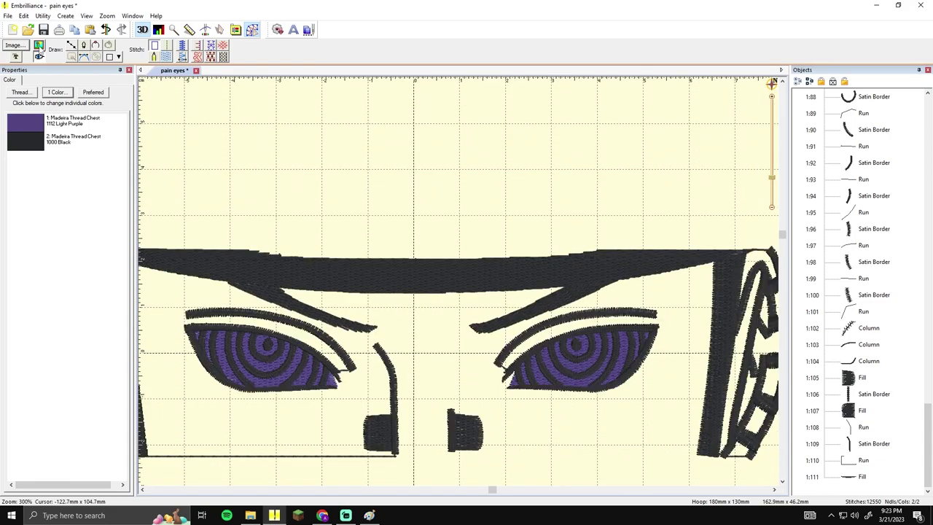
click(40, 46)
drag(315, 137, 456, 136)
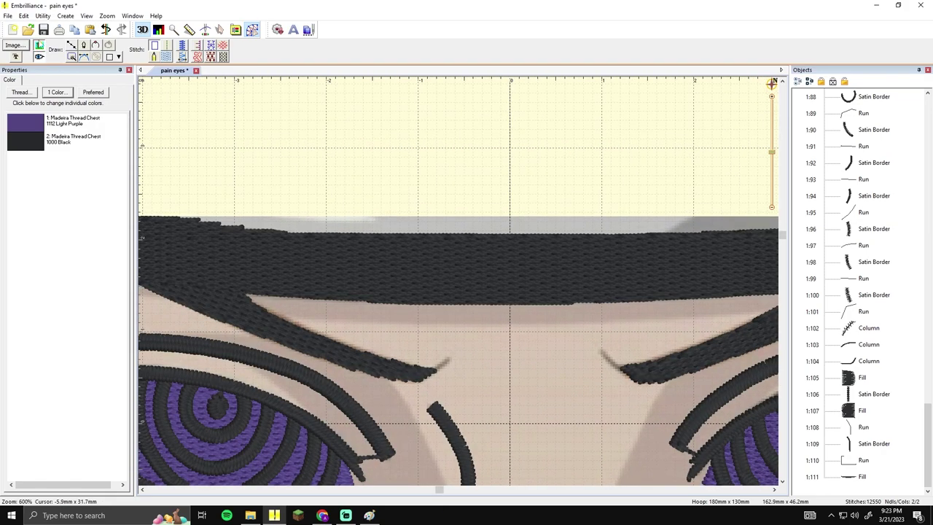
Step: Try to outline the light area above the headband with a closed shape and convert it to a fill
click(71, 45)
click(163, 216)
click(260, 232)
click(476, 241)
click(649, 237)
drag(661, 235, 474, 245)
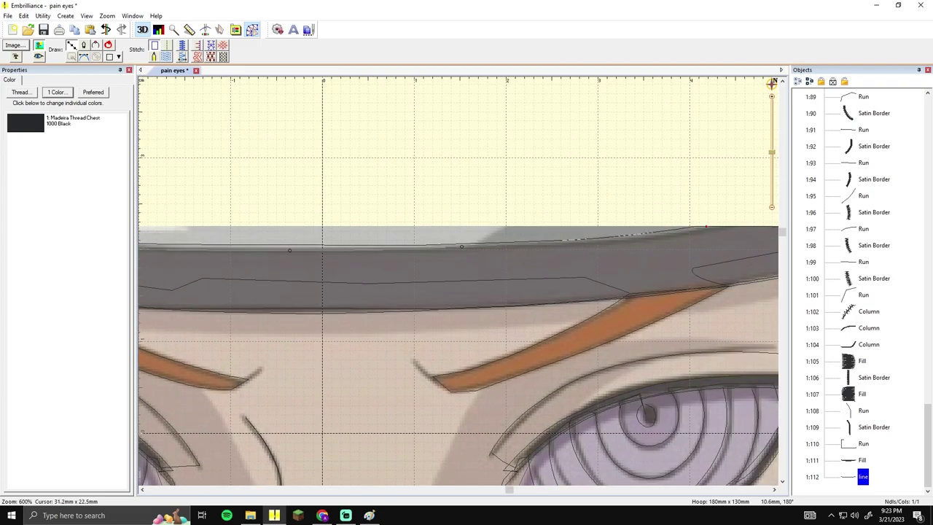
scroll(474, 248, left, 7)
click(250, 227)
click(167, 57)
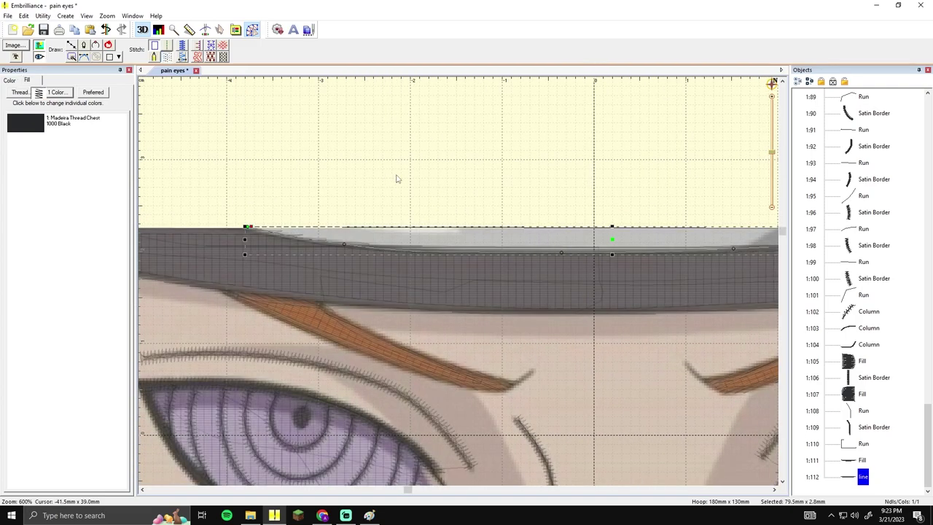
Step: Try the shape above the headband as a satin border, inspect the result, and remove the shape
click(397, 178)
scroll(418, 175, down, 4)
scroll(423, 174, up, 2)
click(404, 245)
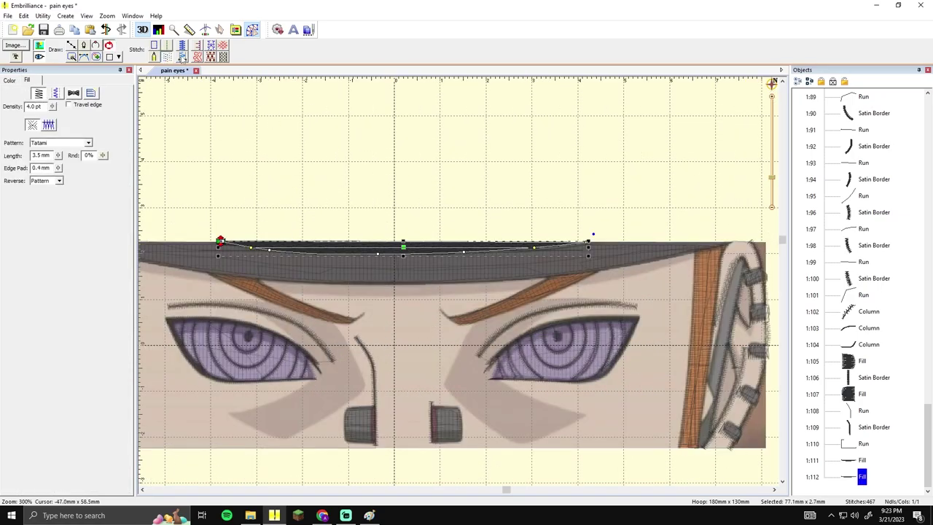
click(279, 156)
scroll(281, 158, down, 2)
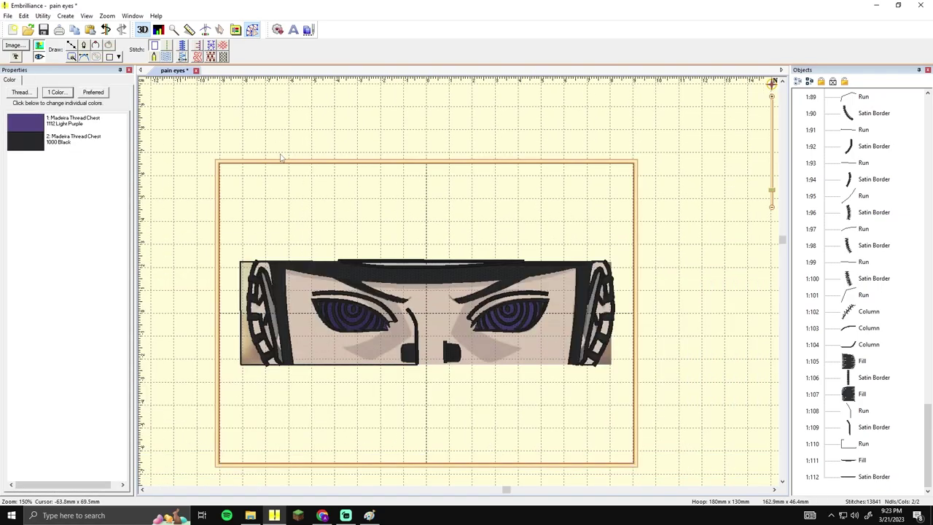
scroll(281, 156, up, 1)
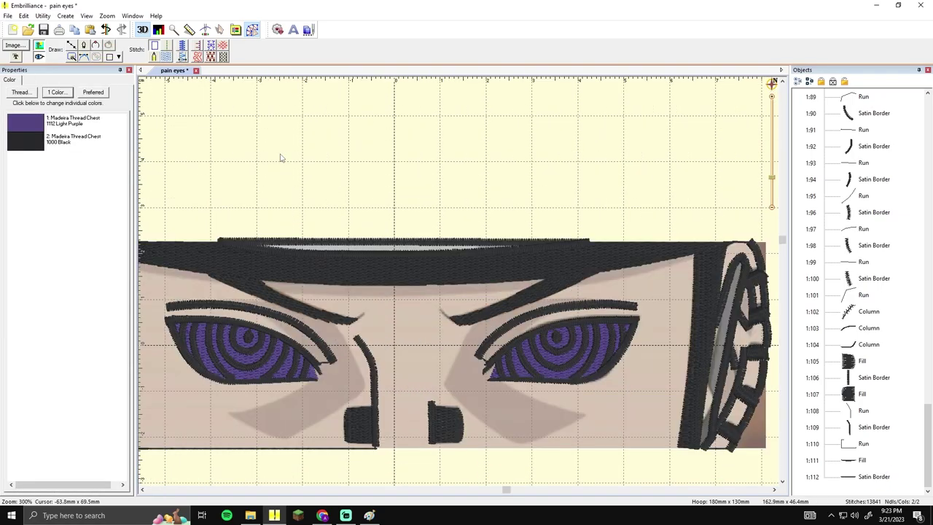
click(412, 258)
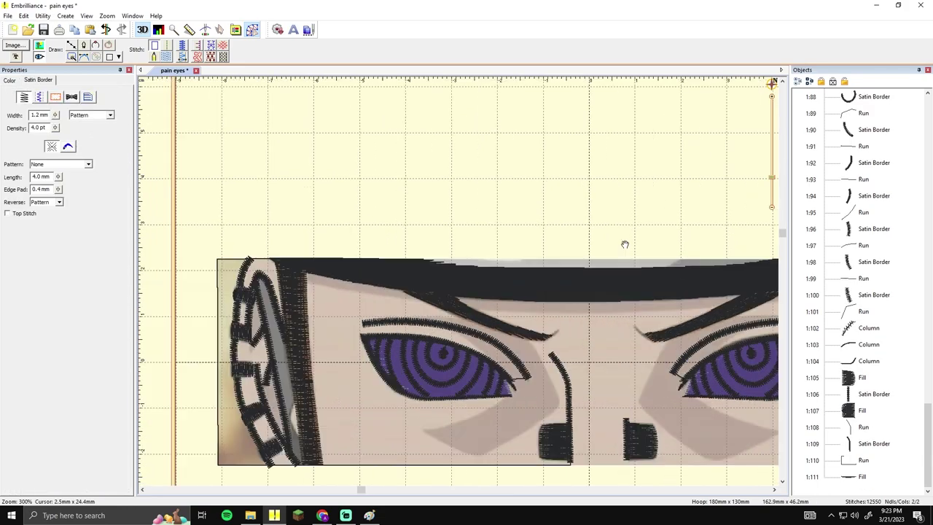
Step: Draw an open line along the headband's upper edge from its left end at the image's top to the forehead's middle
scroll(420, 225, up, 1)
click(72, 46)
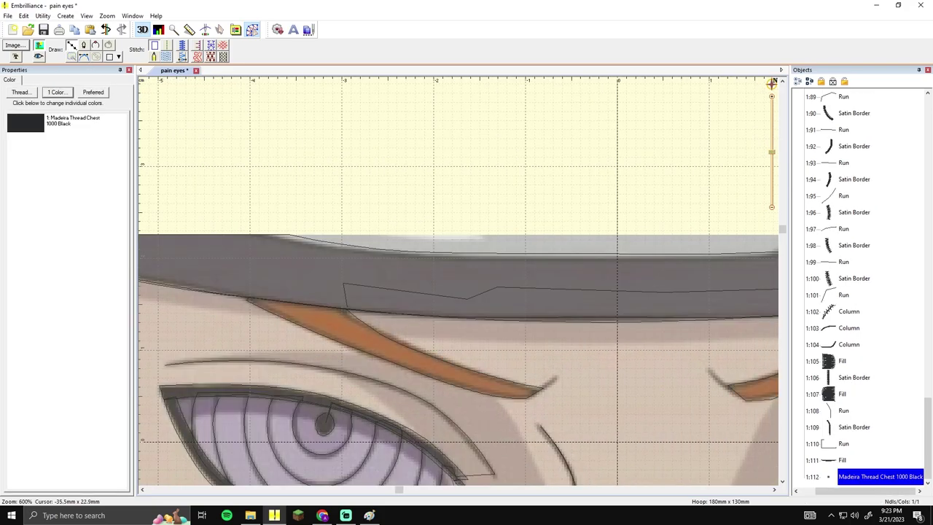
click(272, 237)
click(307, 245)
click(336, 250)
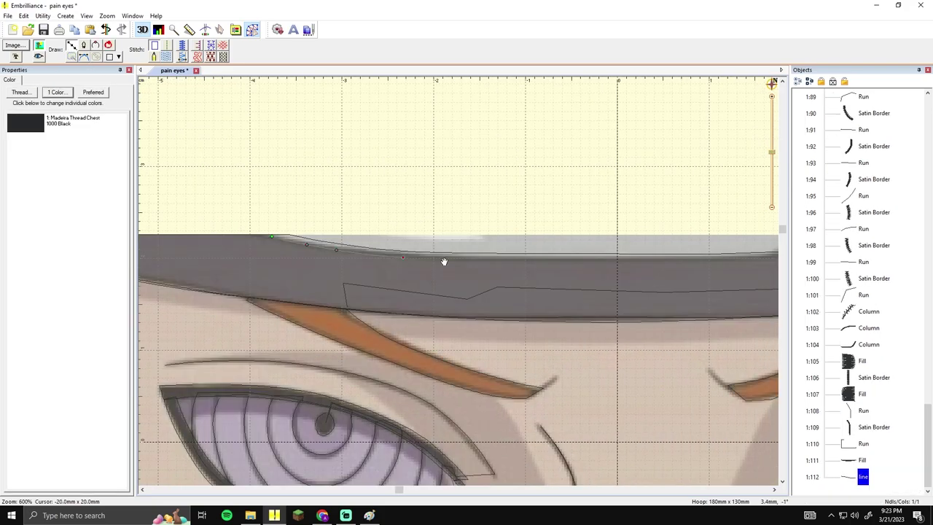
drag(439, 258, 330, 260)
click(399, 261)
drag(435, 265, 350, 269)
click(433, 266)
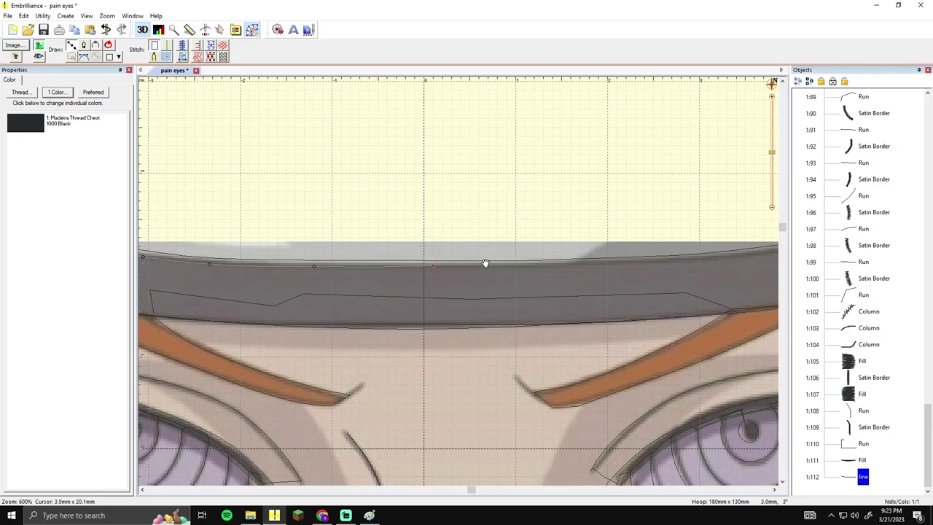
Step: Continue the line along the headband's upper edge to its right end at the image's top and convert it to a satin border
drag(471, 265, 349, 274)
click(450, 274)
drag(473, 273, 374, 287)
click(482, 281)
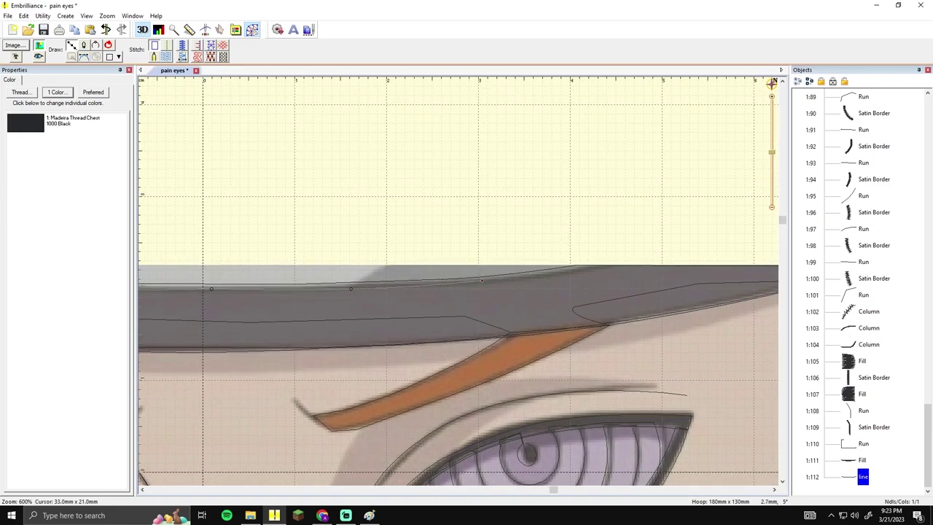
click(587, 264)
drag(169, 271, 537, 272)
key(Return)
click(182, 47)
click(303, 182)
Step: Move the headband fill's stitching end point from the left ear to the right end of the upper edge's satin border
scroll(307, 188, down, 3)
drag(382, 195, 564, 183)
scroll(286, 186, down, 1)
scroll(291, 188, up, 2)
scroll(564, 184, down, 1)
click(351, 267)
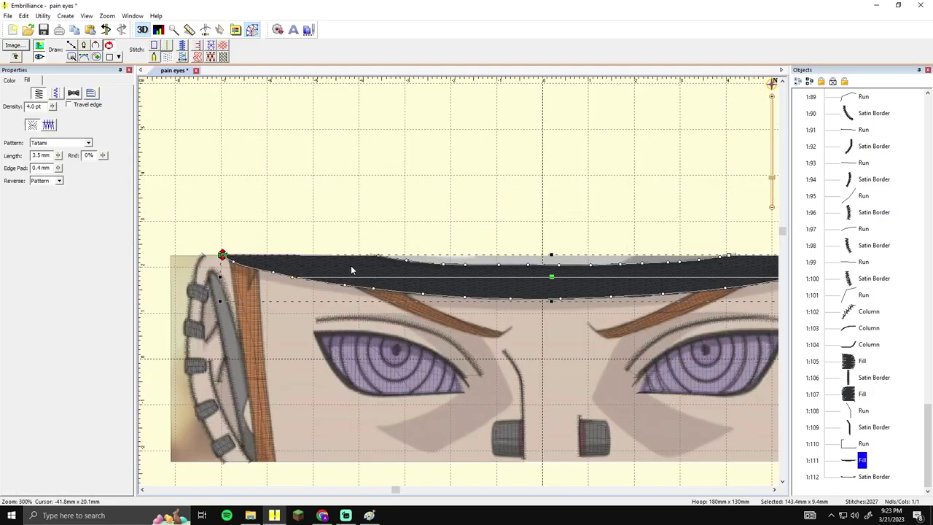
drag(222, 254, 730, 250)
drag(777, 218, 508, 258)
scroll(509, 260, up, 1)
click(521, 255)
scroll(511, 261, down, 1)
scroll(510, 263, up, 1)
click(466, 331)
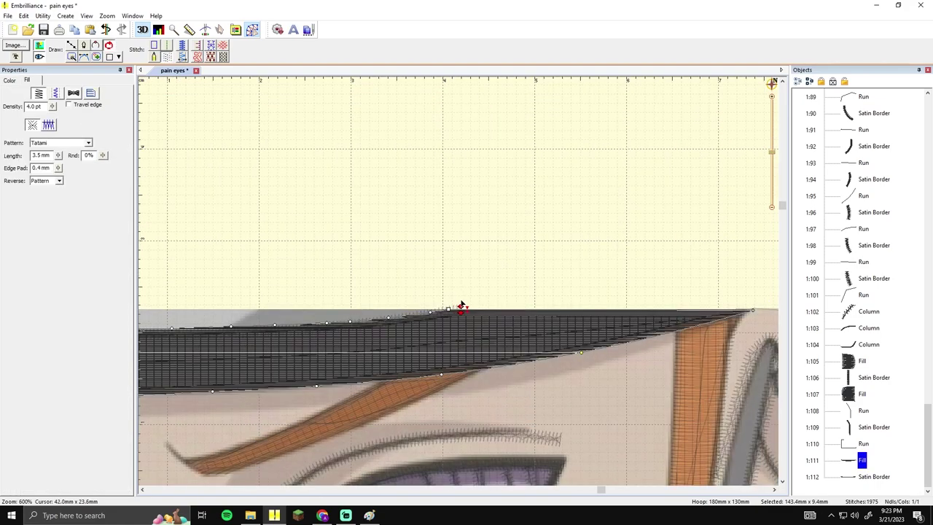
click(468, 300)
Step: Examine the headband's satin border and the whole design with the reference image hidden and shown
scroll(467, 301, down, 1)
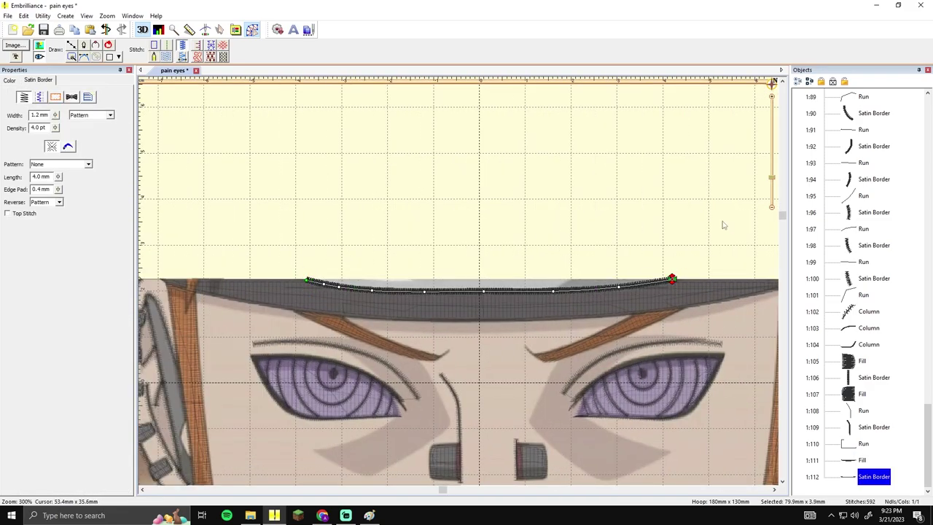
click(416, 213)
scroll(418, 215, down, 1)
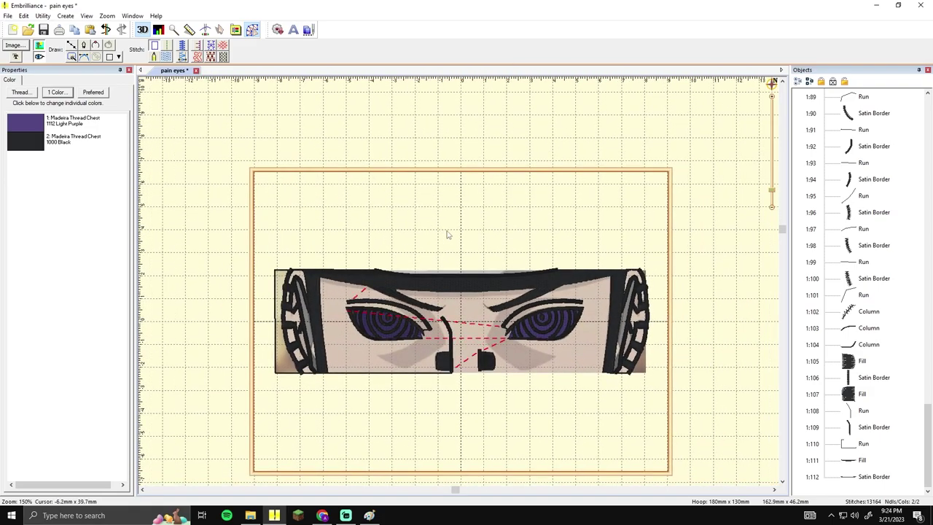
click(40, 48)
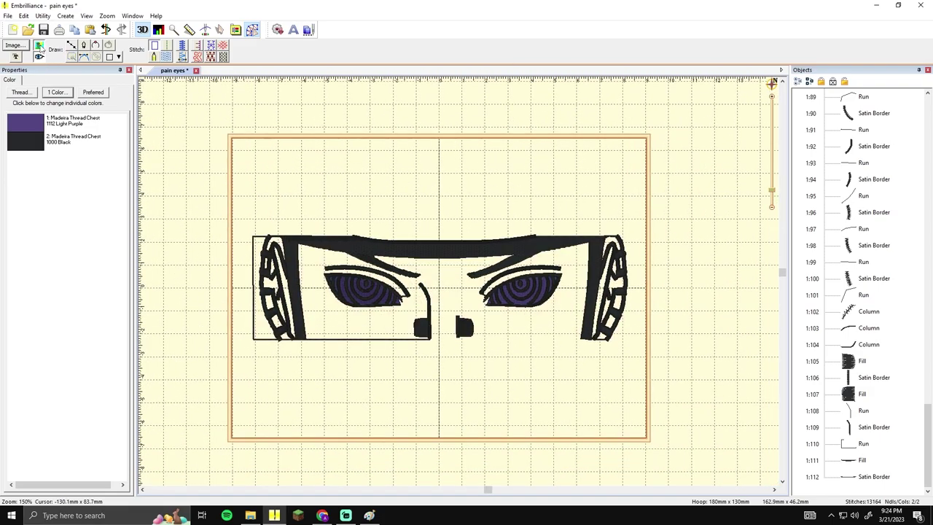
click(40, 47)
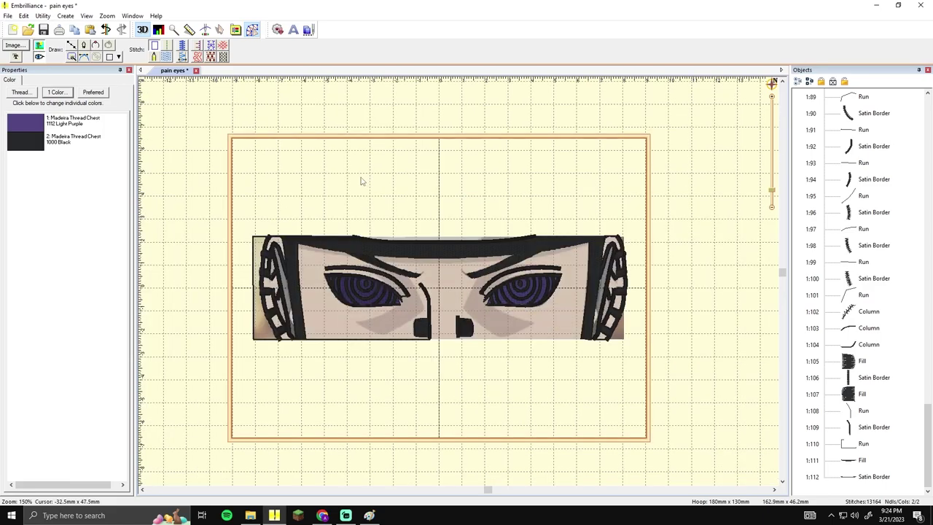
click(40, 47)
click(40, 47)
scroll(283, 140, up, 1)
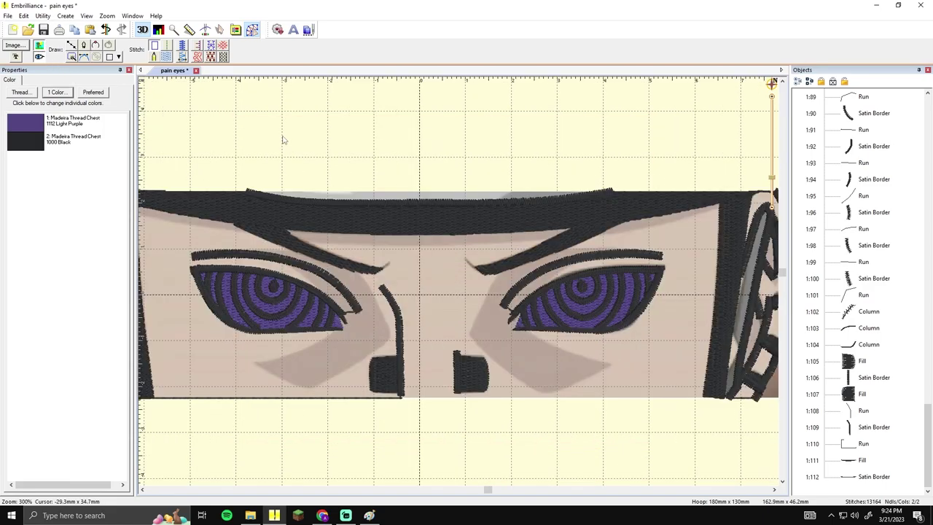
Step: Draw a line about 43 mm long from the satin border's left end to the image's top left corner and convert it to a run stitch
scroll(243, 202, up, 1)
click(470, 259)
drag(470, 260, 621, 252)
click(70, 46)
click(154, 45)
click(617, 251)
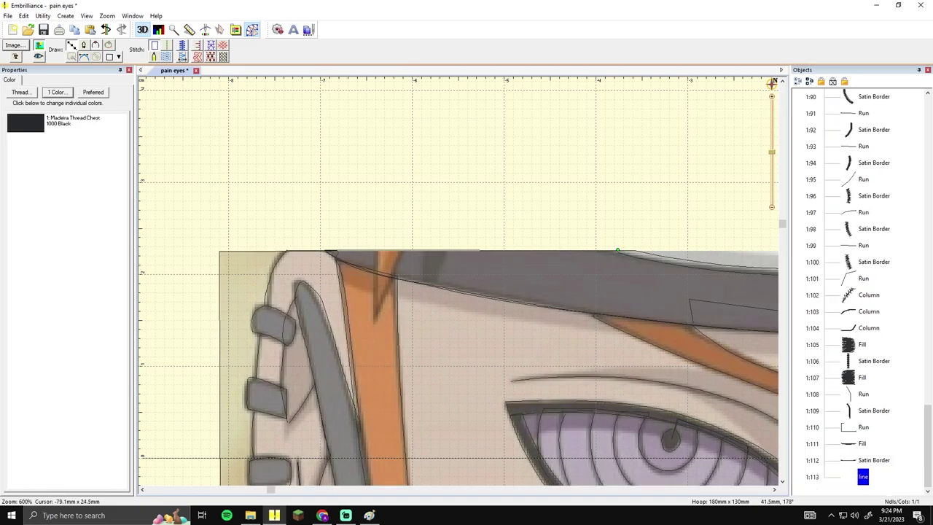
click(218, 250)
right_click(219, 250)
click(167, 46)
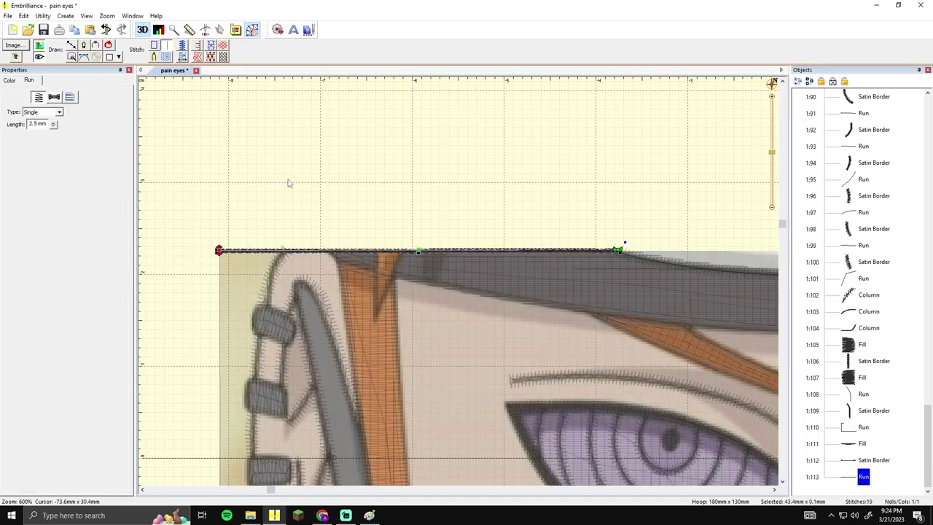
click(290, 182)
scroll(289, 182, down, 2)
drag(480, 197, 258, 137)
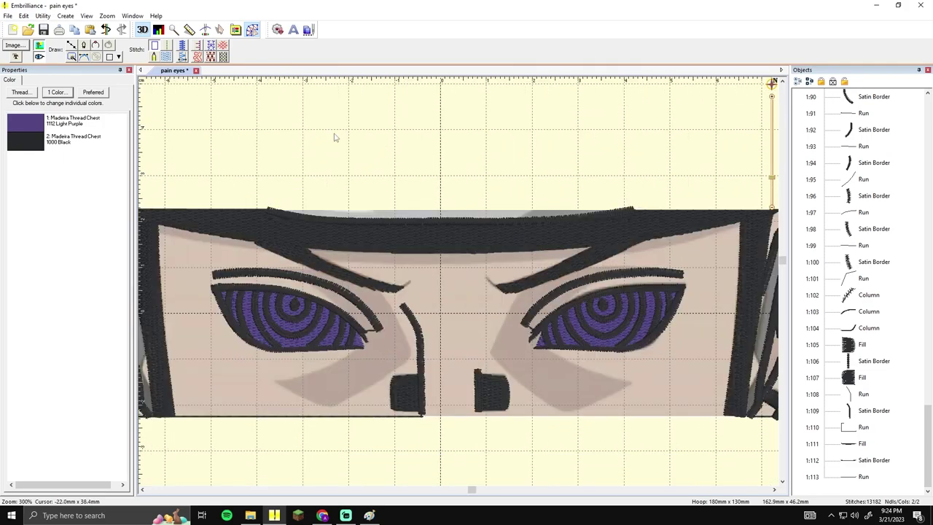
Step: Draw a rectangle about 165 × 45 mm around the whole reference image and convert it to a satin border
scroll(275, 104, down, 2)
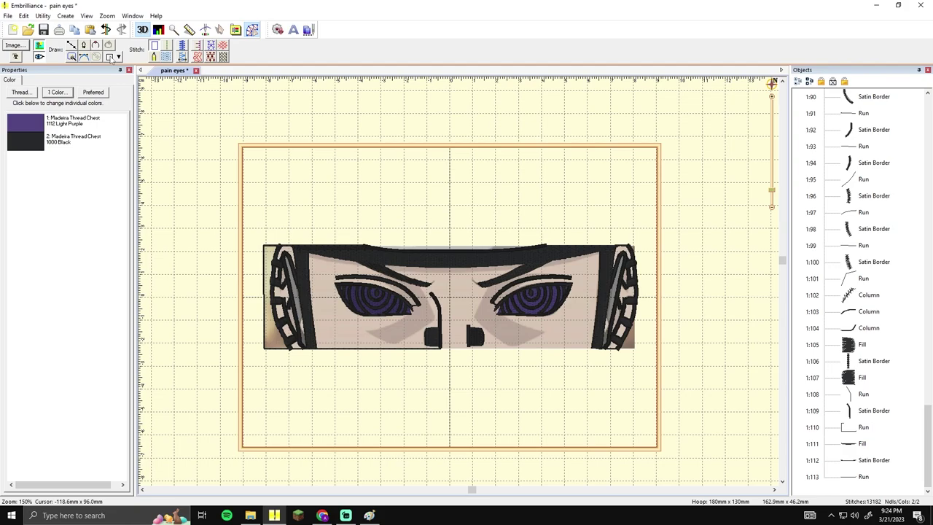
click(111, 60)
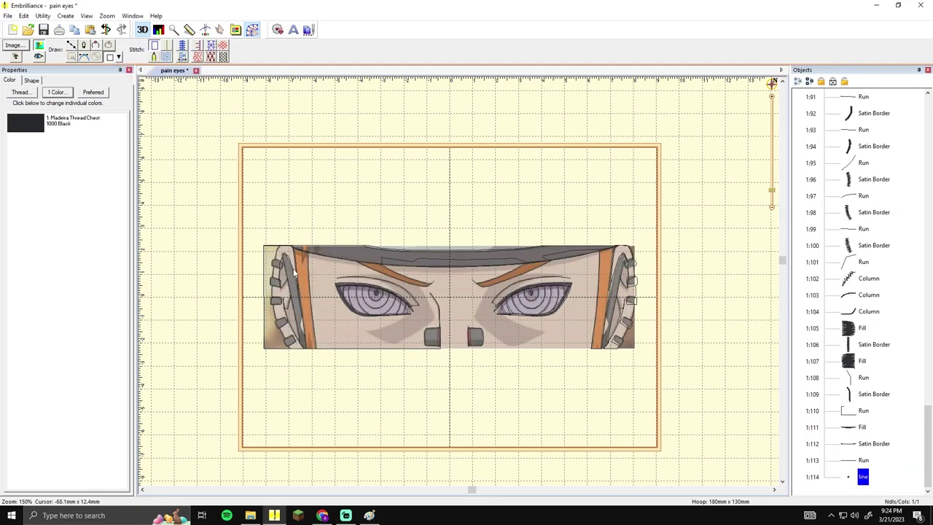
scroll(295, 272, up, 2)
scroll(320, 203, down, 2)
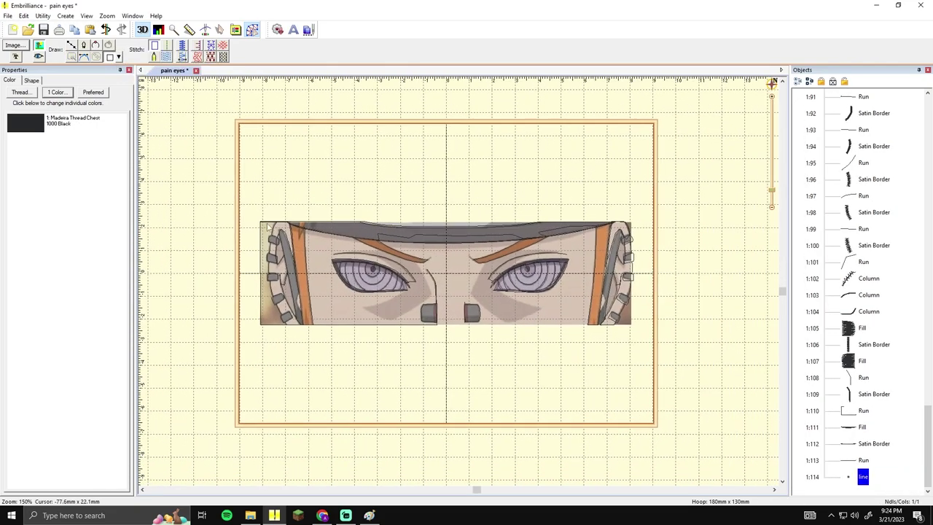
drag(261, 226, 633, 329)
drag(632, 324, 631, 323)
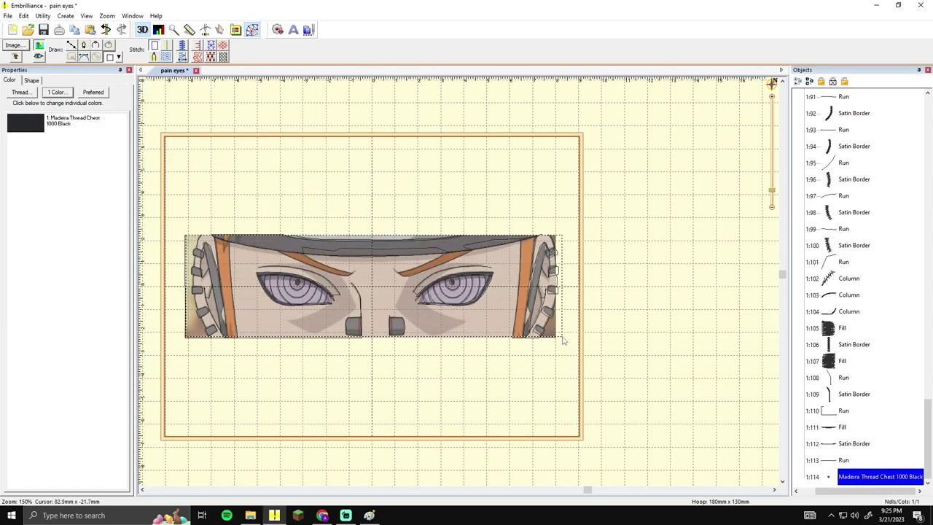
click(179, 47)
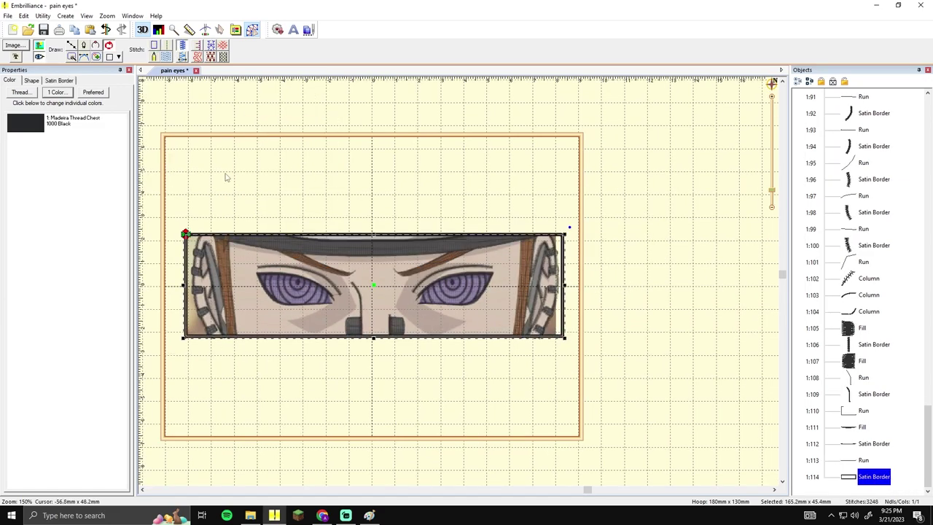
Step: Set the rectangular satin border's width to 3.5 mm
click(35, 81)
click(70, 82)
drag(51, 115, 2, 124)
text(3.55)
key(Tab)
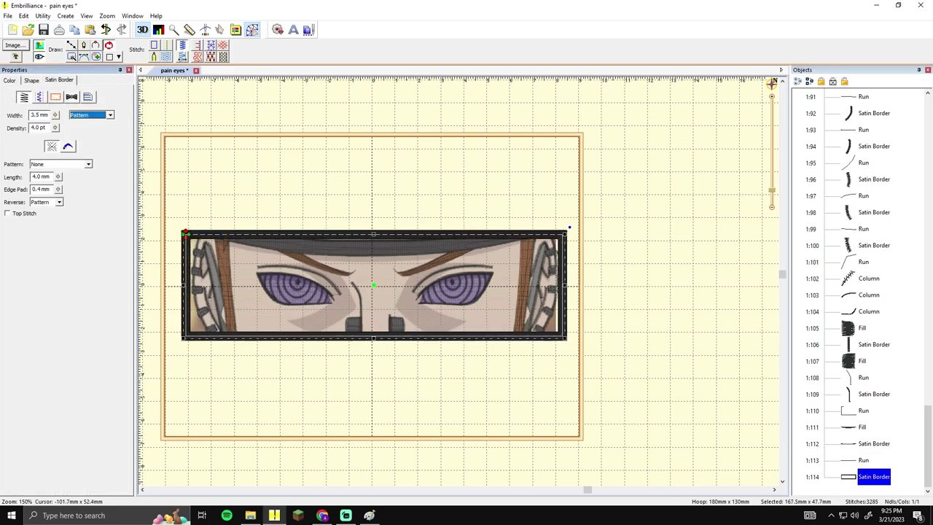
click(339, 172)
Step: Examine the rectangular border along its length, from the left ear across to the right ear
drag(370, 191, 415, 204)
scroll(633, 183, up, 2)
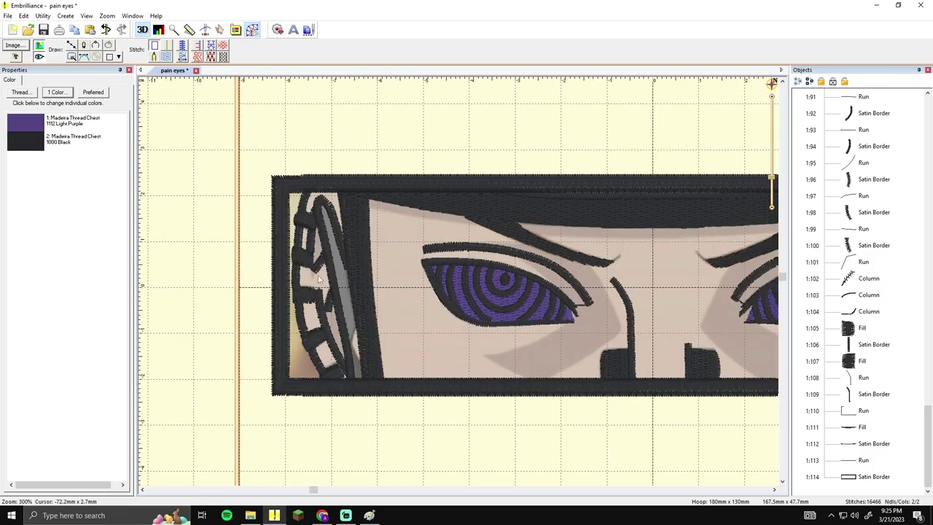
drag(297, 276, 468, 260)
scroll(465, 265, up, 2)
drag(700, 249, 382, 245)
drag(751, 243, 336, 245)
drag(699, 228, 368, 233)
scroll(546, 250, down, 3)
scroll(475, 246, up, 3)
scroll(489, 250, down, 3)
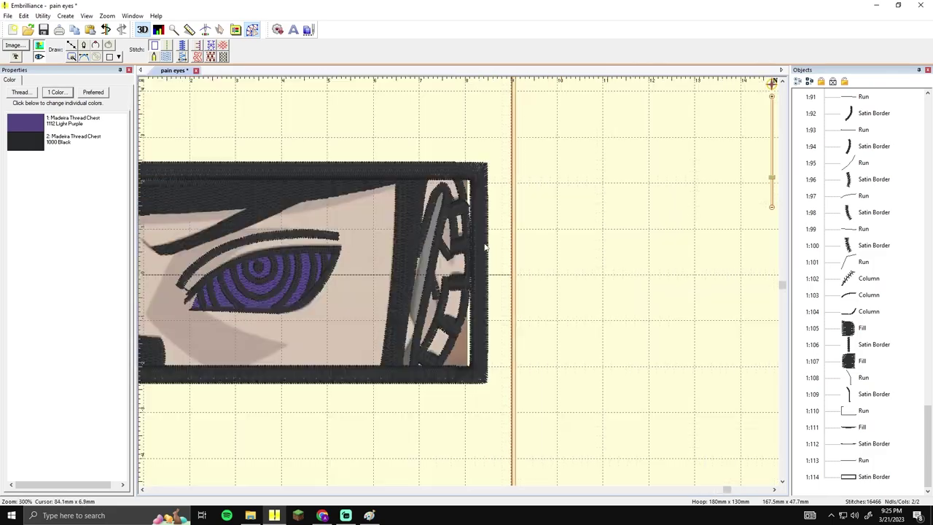
Step: Move the rectangular satin border's two right corners slightly outward, widening the border to about 168 mm
click(482, 180)
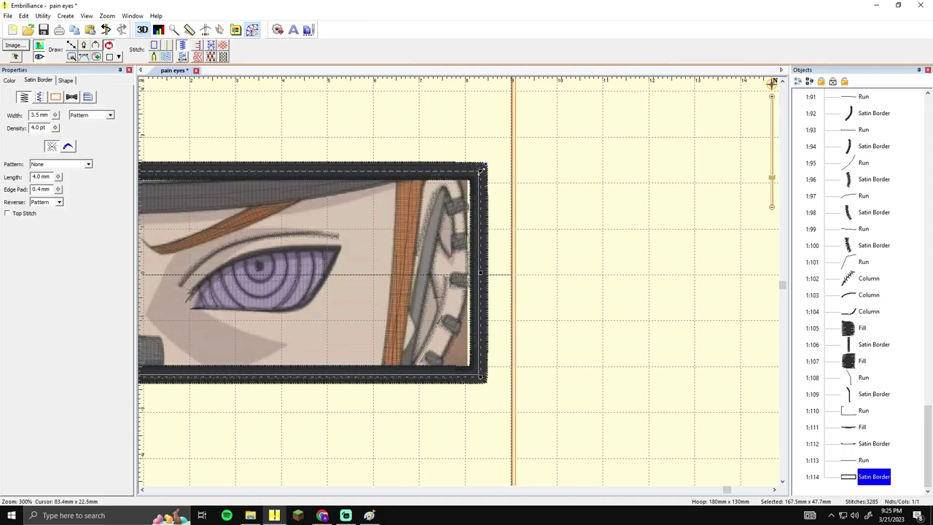
click(509, 174)
scroll(490, 197, right, 2)
click(450, 375)
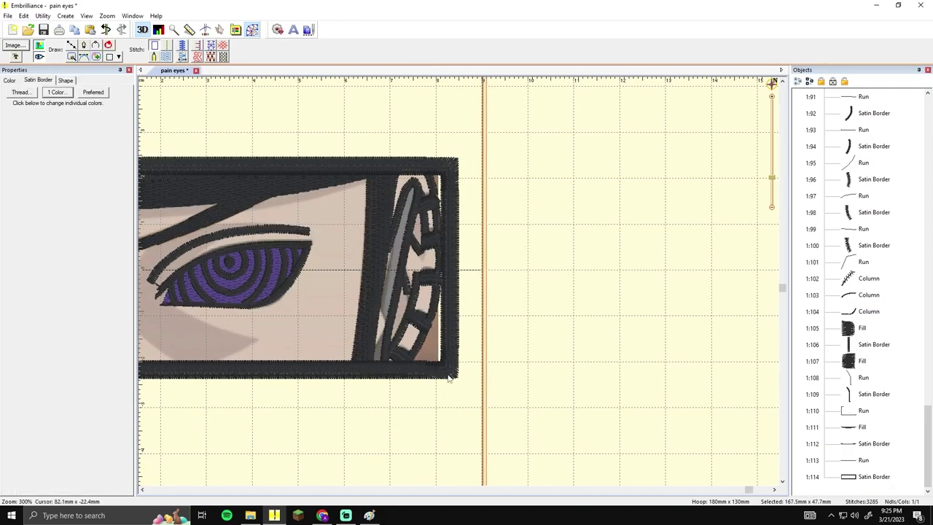
drag(452, 372, 450, 372)
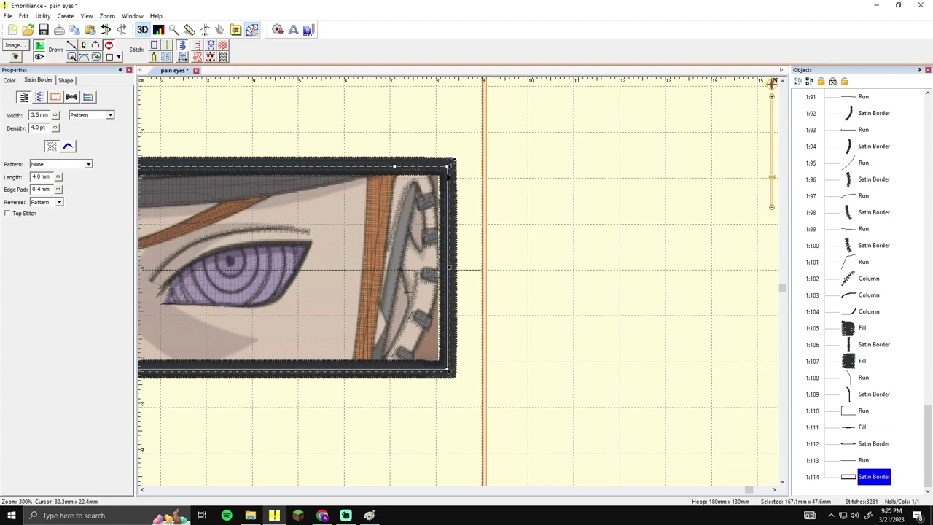
click(449, 169)
click(447, 371)
click(447, 369)
drag(449, 169, 451, 169)
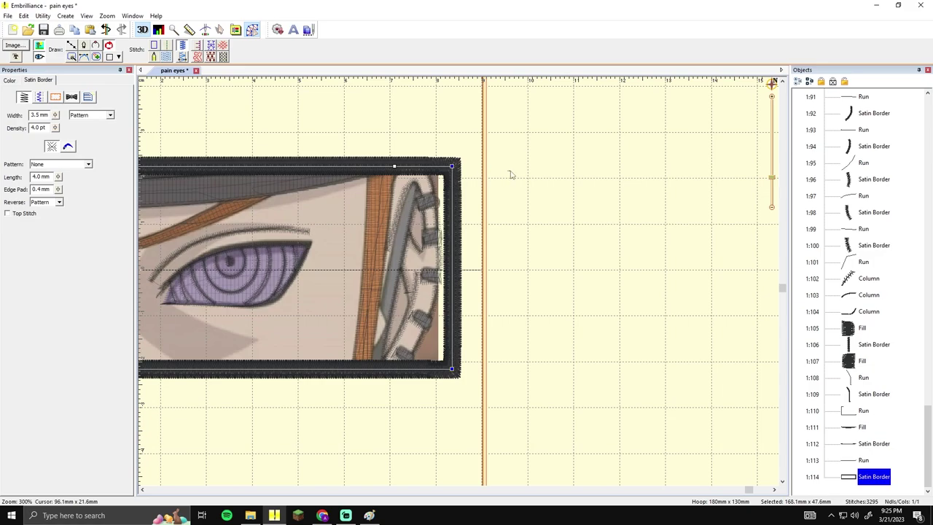
click(511, 174)
Step: Shift the rectangular border's right side farther from the right ear, widening the border to about 169 mm
scroll(489, 191, up, 2)
scroll(490, 191, down, 2)
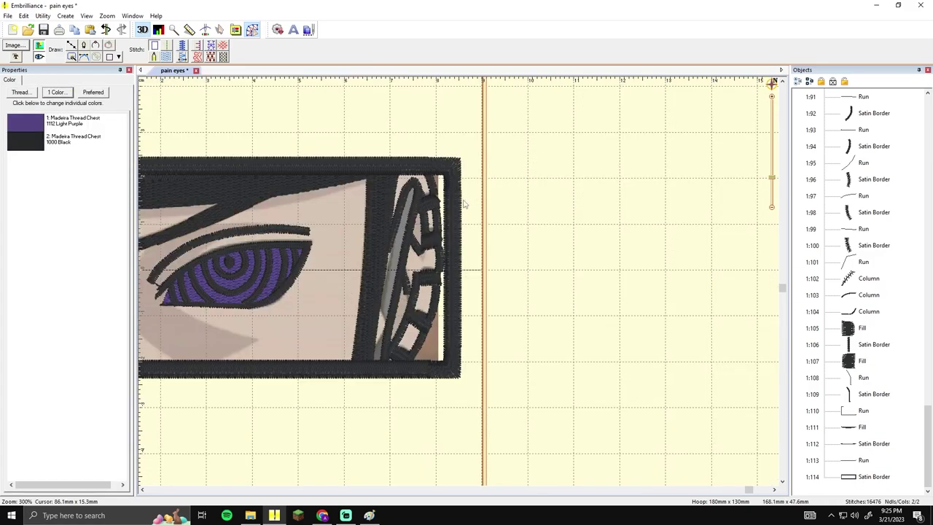
click(452, 169)
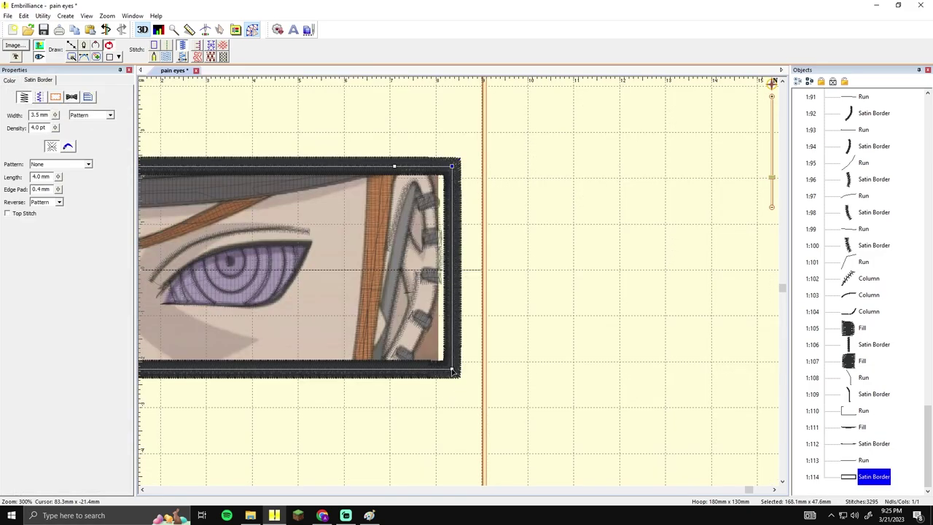
drag(452, 371, 457, 371)
click(341, 132)
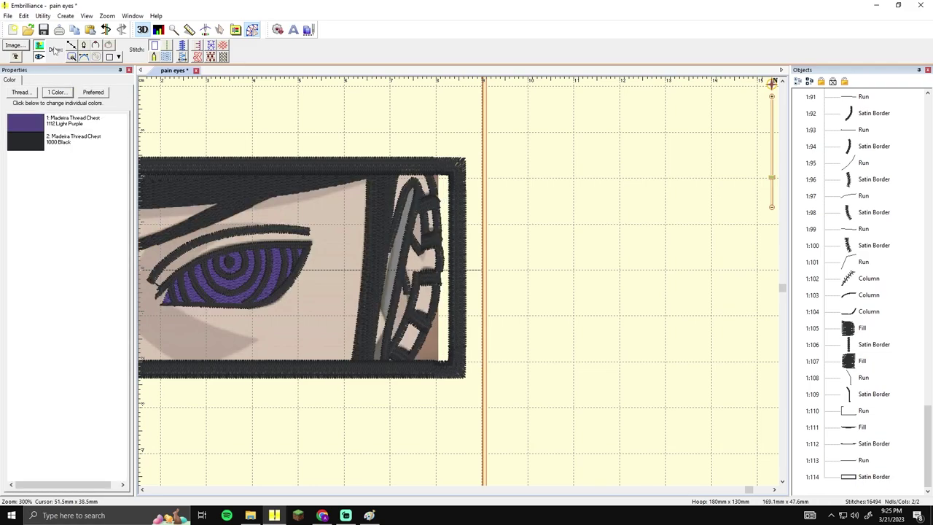
Step: Examine the border's clearance from both ears and the whole design with the reference image hidden
scroll(579, 129, down, 2)
mouse_move(549, 153)
mouse_down()
mouse_move(376, 150)
mouse_move(554, 147)
mouse_up()
drag(245, 287, 447, 263)
scroll(446, 259, up, 4)
scroll(446, 257, down, 2)
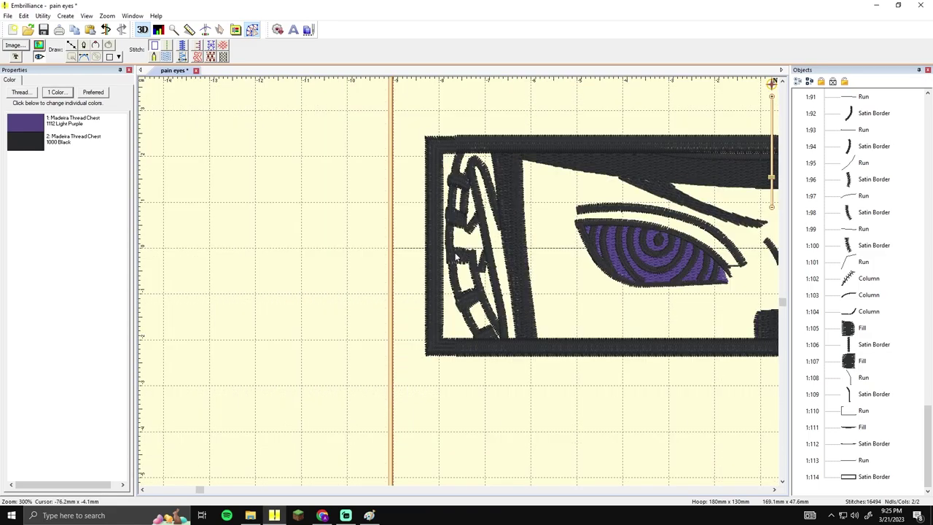
scroll(457, 257, down, 2)
scroll(559, 248, up, 2)
drag(559, 248, 325, 241)
drag(706, 226, 244, 213)
scroll(363, 235, up, 2)
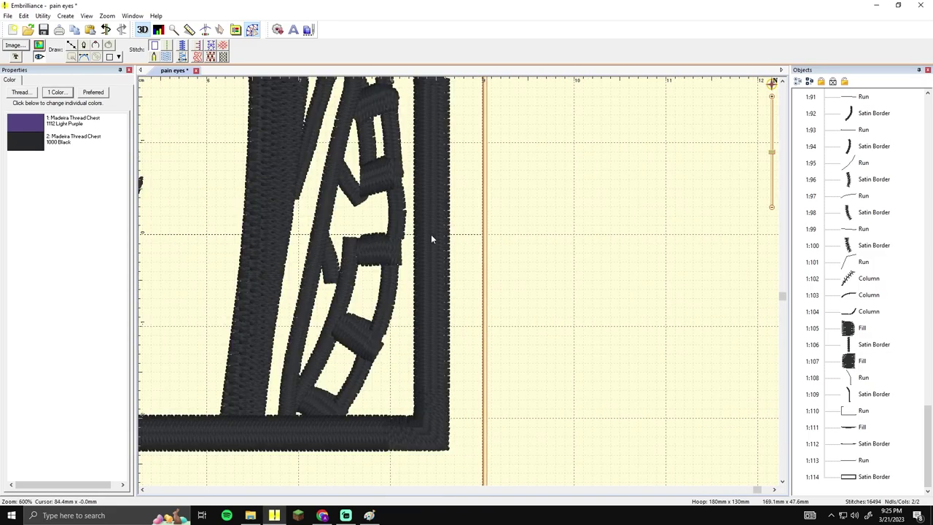
scroll(431, 234, down, 2)
scroll(423, 256, up, 2)
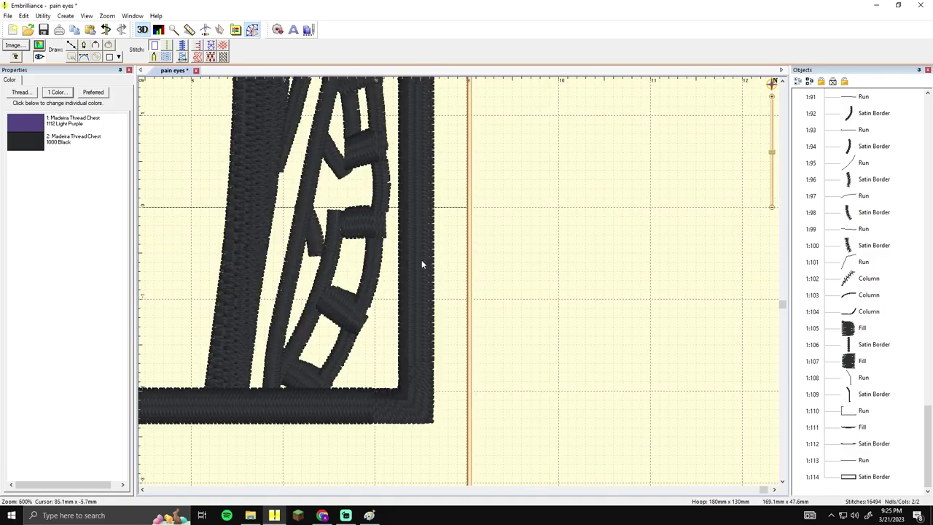
scroll(421, 260, down, 4)
drag(374, 258, 608, 246)
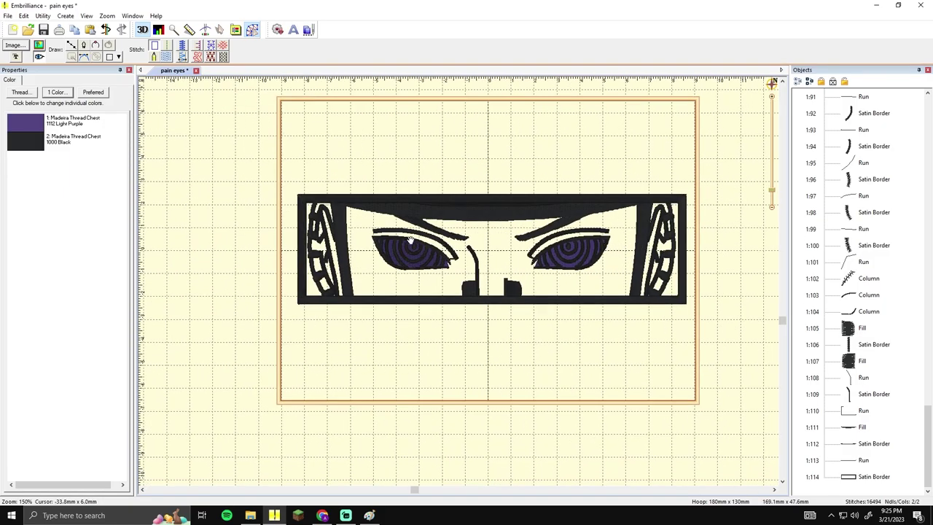
drag(354, 239, 474, 239)
Step: Move the rectangular satin border's two left corners slightly outward, widening the border to about 170 mm
scroll(474, 239, up, 4)
click(309, 300)
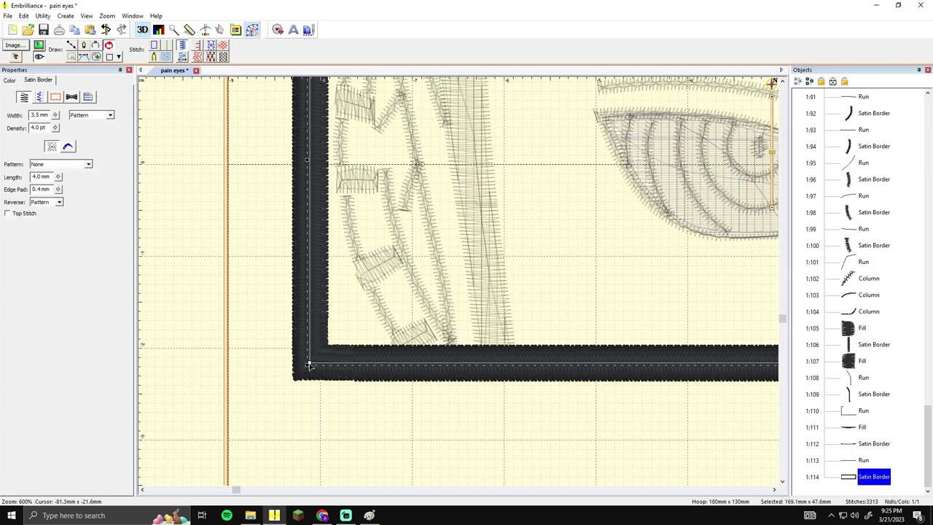
scroll(358, 153, down, 2)
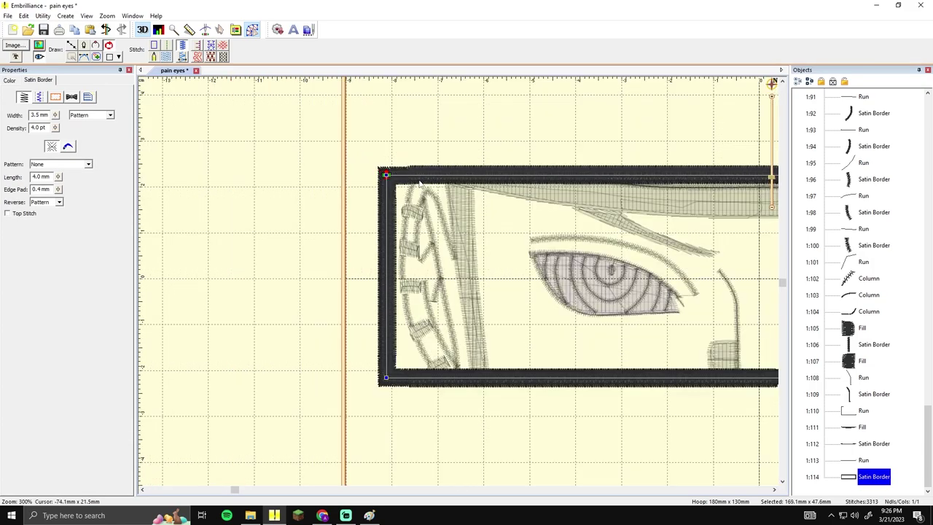
click(500, 129)
Step: Show the reference image, select the whole design and center it in the hoop
scroll(500, 139, down, 2)
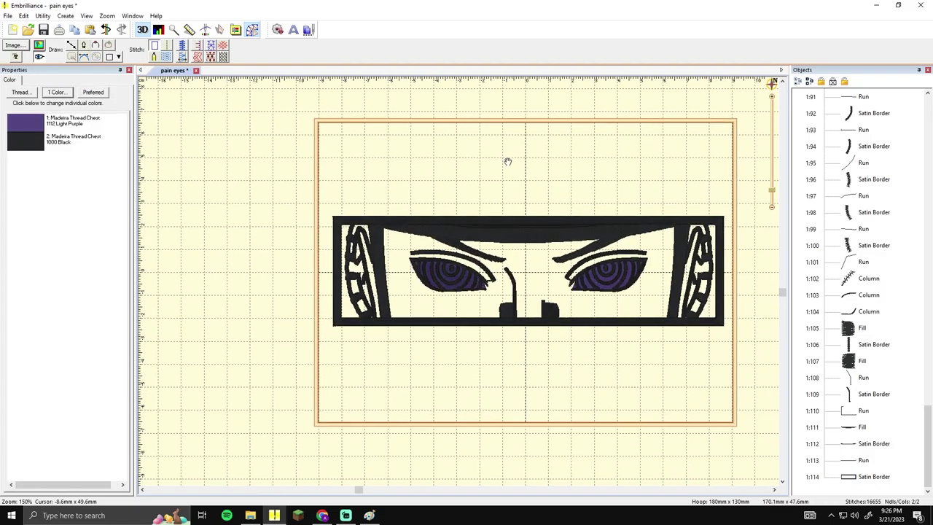
scroll(507, 161, down, 1)
click(40, 50)
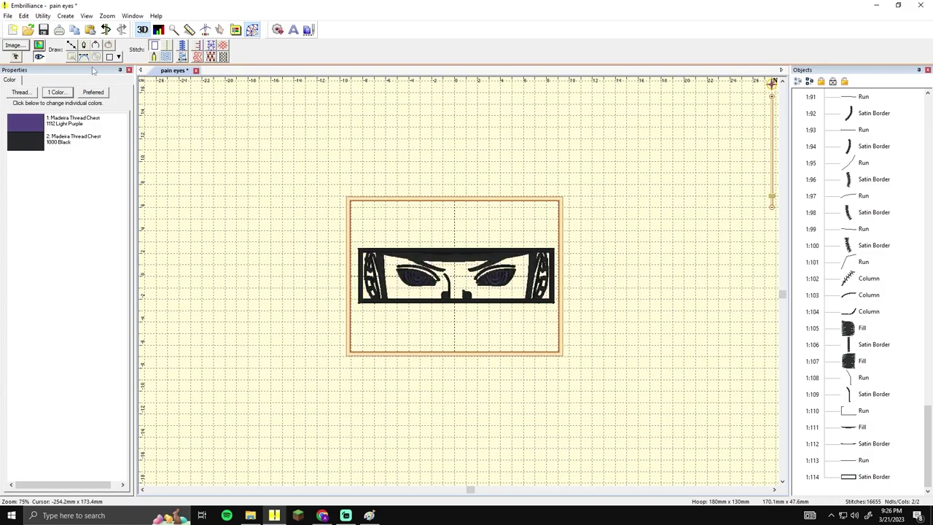
click(40, 49)
drag(927, 414, 926, 102)
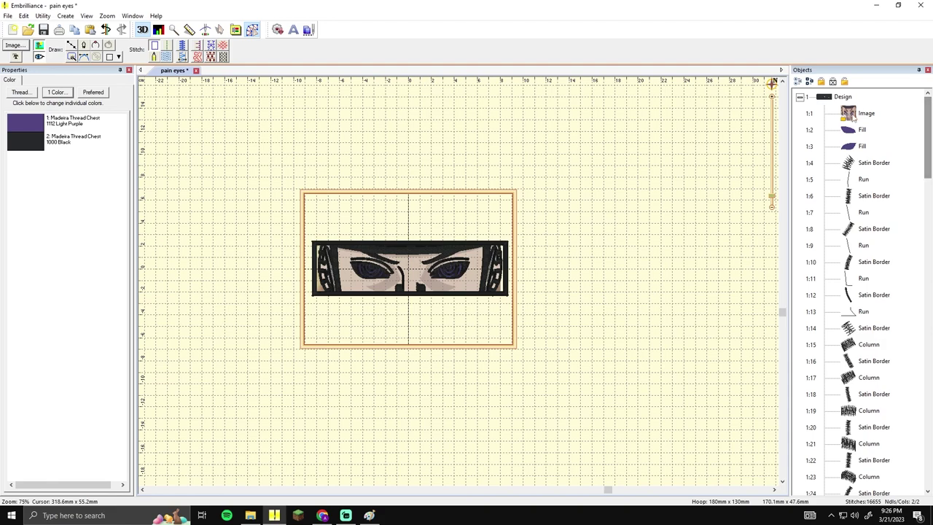
click(843, 97)
click(219, 30)
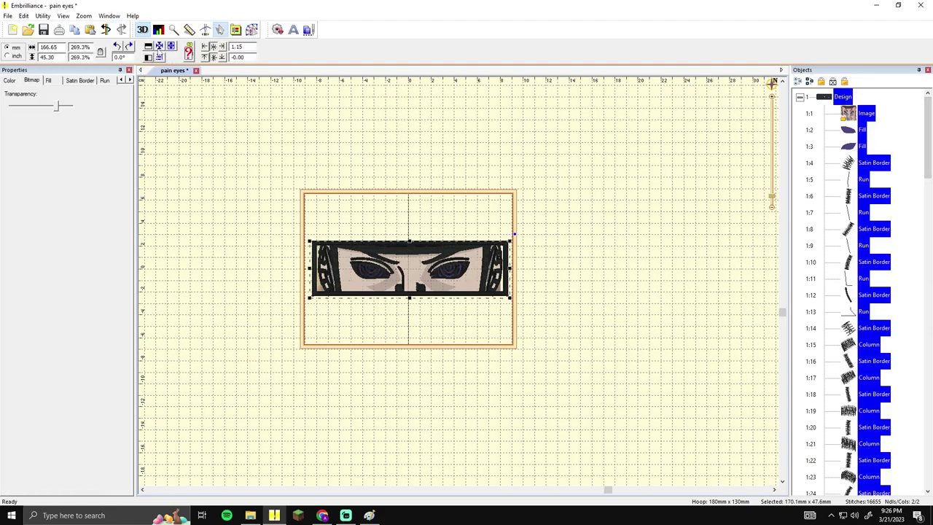
click(160, 48)
click(454, 181)
scroll(454, 181, up, 3)
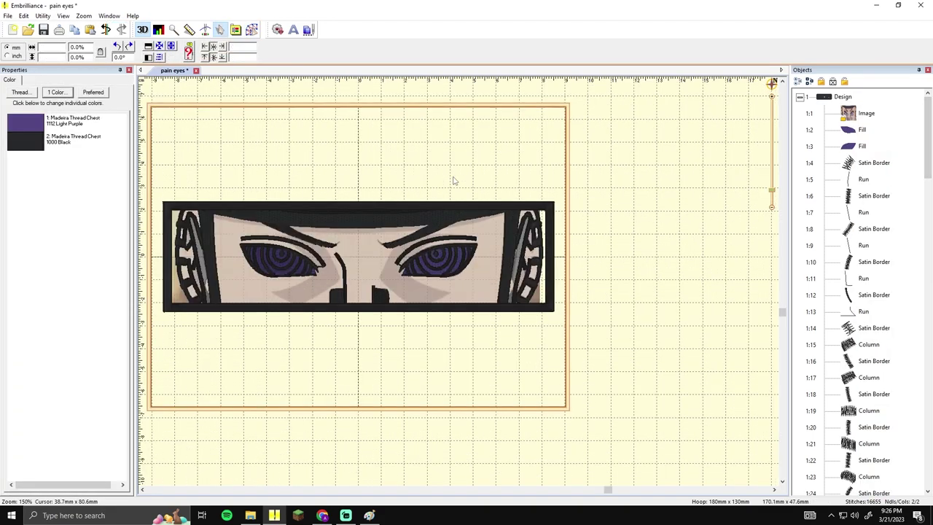
drag(457, 172, 492, 168)
Step: Return to the stitch creation mode, hide the reference image and save the design
click(252, 30)
click(40, 46)
key(ctrl+s)
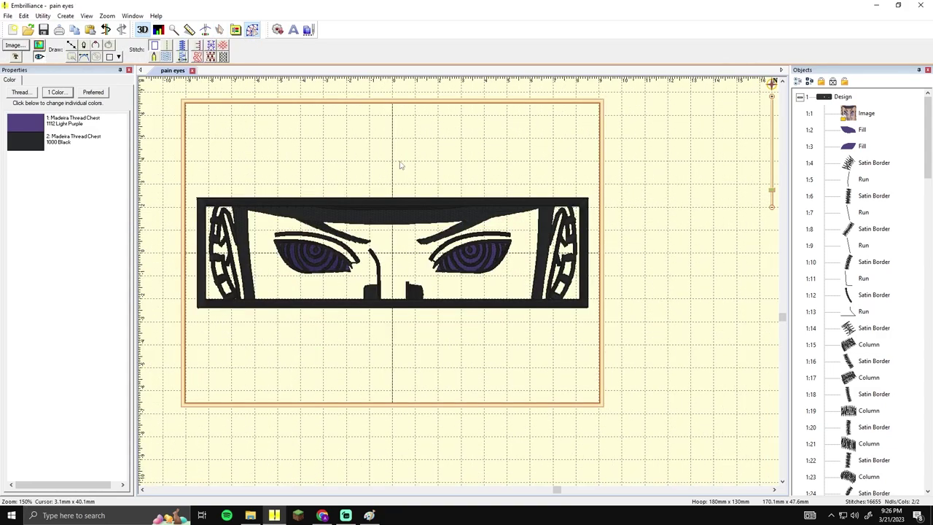
Step: Try deleting the satin border along the headband's upper edge and undo the deletion
scroll(408, 169, up, 2)
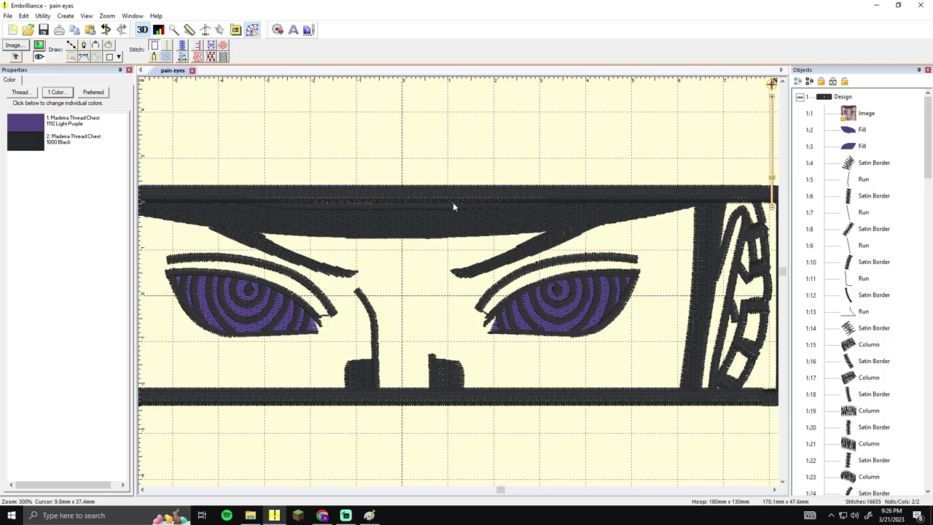
scroll(452, 202, up, 2)
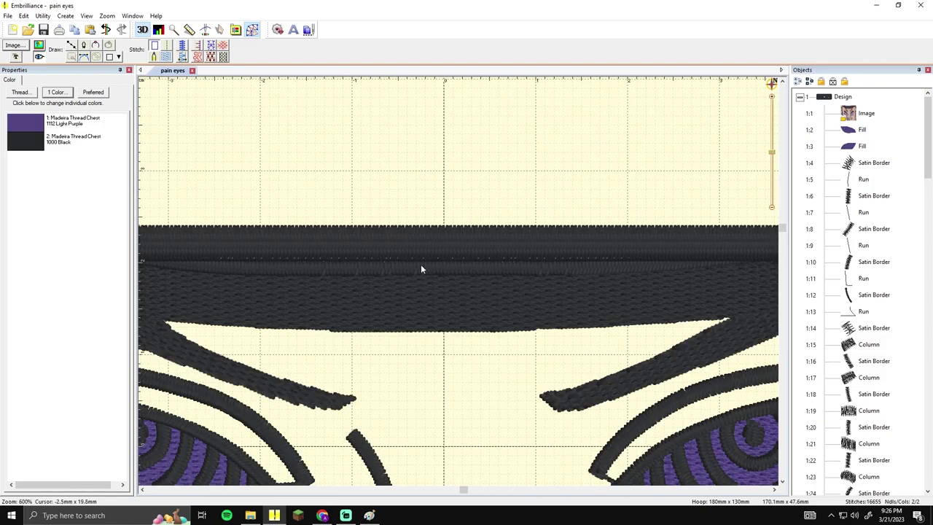
click(422, 270)
scroll(446, 262, down, 4)
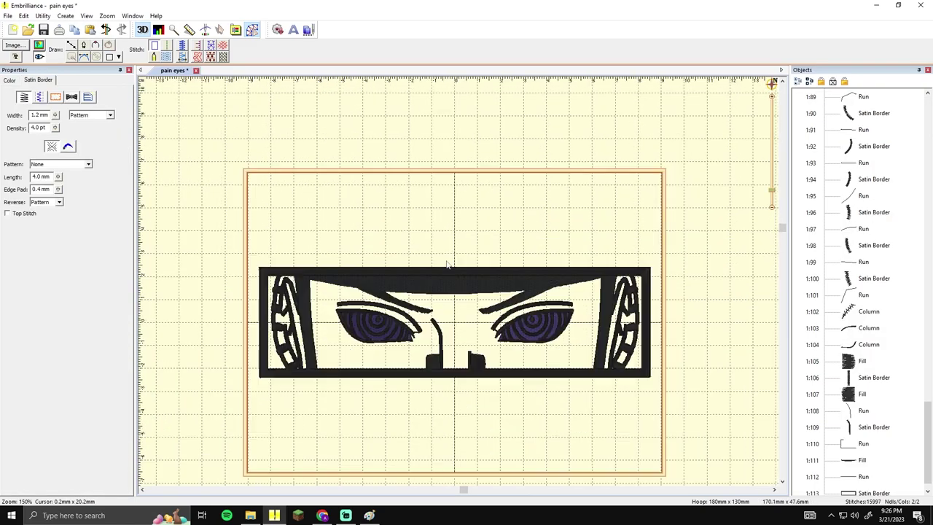
scroll(448, 264, up, 2)
click(488, 190)
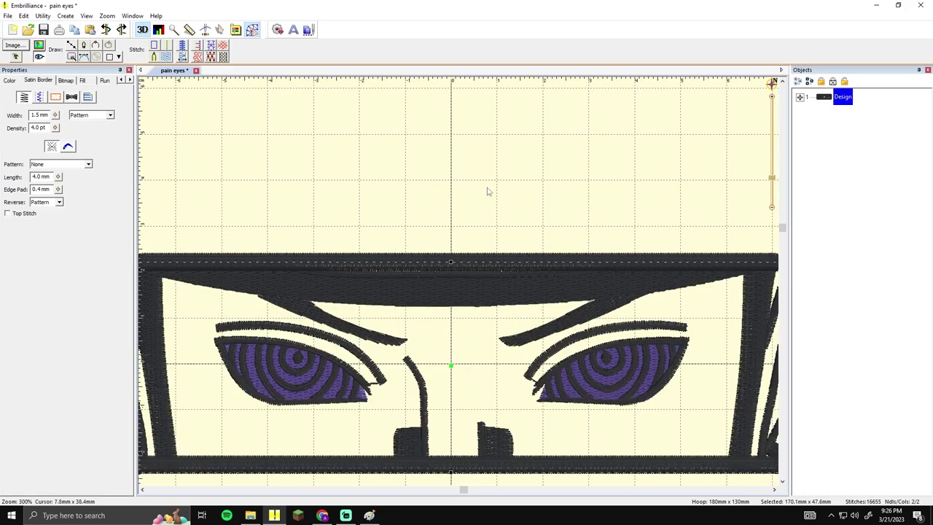
drag(440, 220, 451, 213)
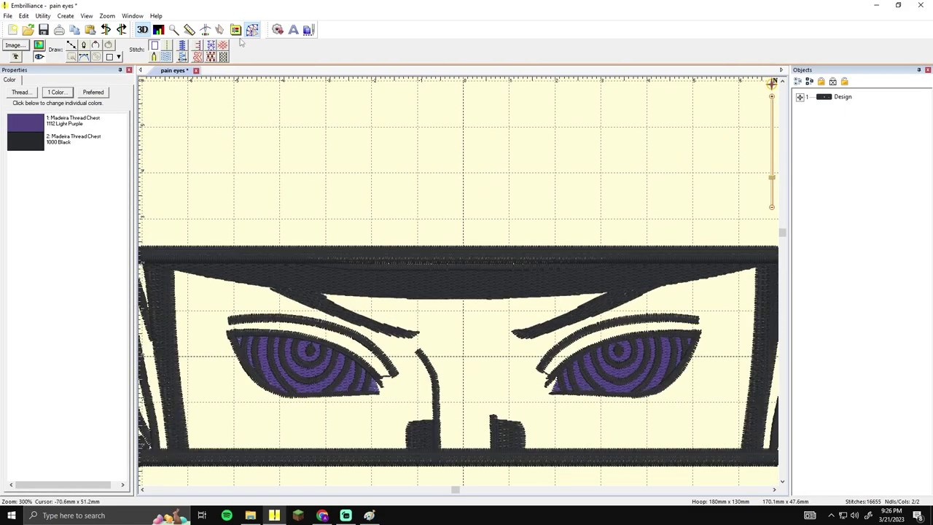
Step: Show the reference image and nudge the left end point of the thin satin border along the headband's upper edge
click(39, 45)
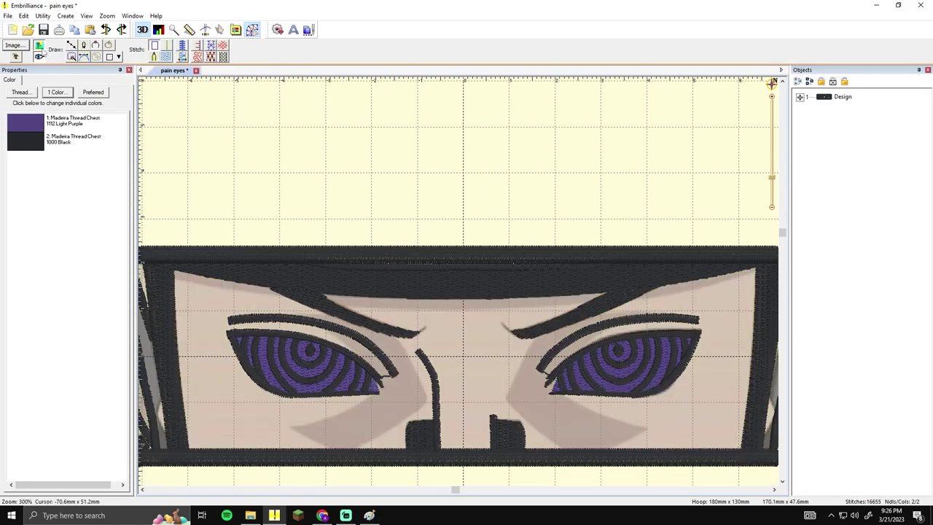
click(39, 45)
click(39, 45)
scroll(398, 265, up, 2)
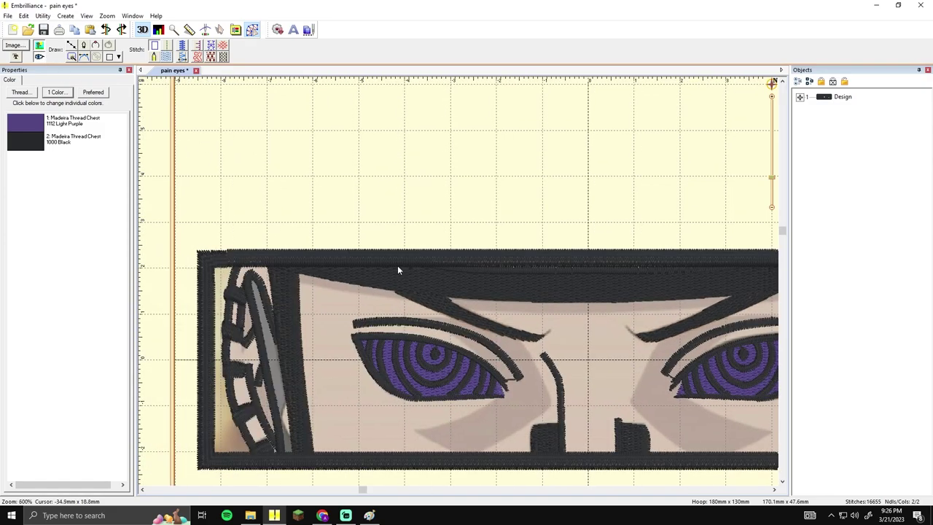
click(372, 254)
drag(266, 232, 267, 233)
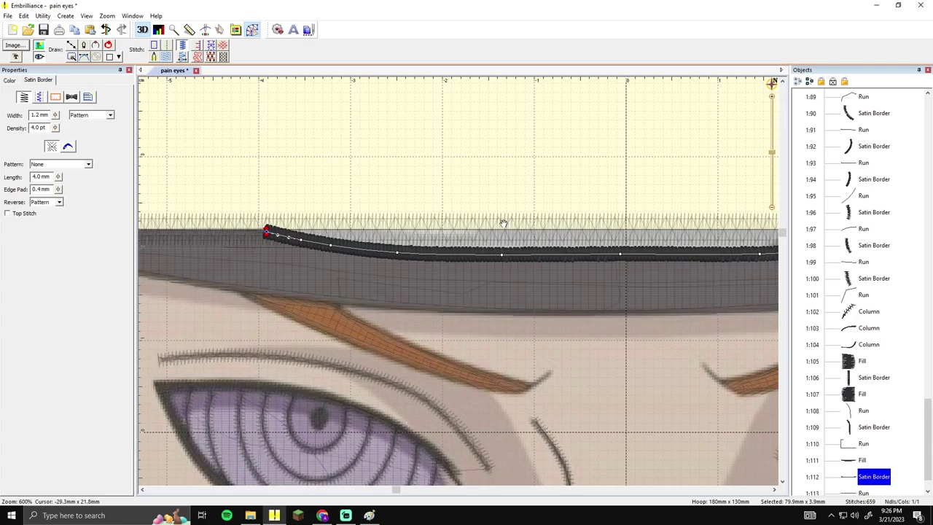
click(508, 158)
scroll(509, 158, down, 4)
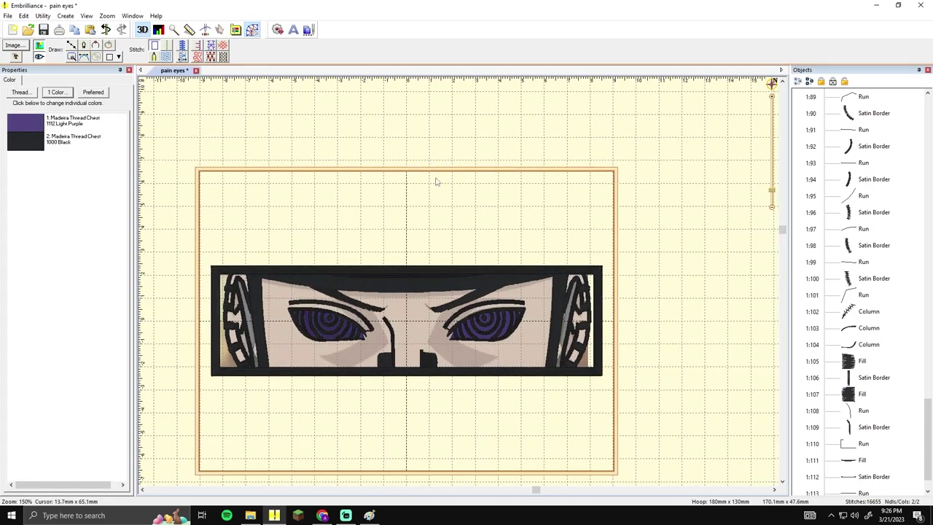
Step: Try removing the headband's thin upper satin border once more and undo the removal
scroll(393, 266, up, 2)
click(401, 268)
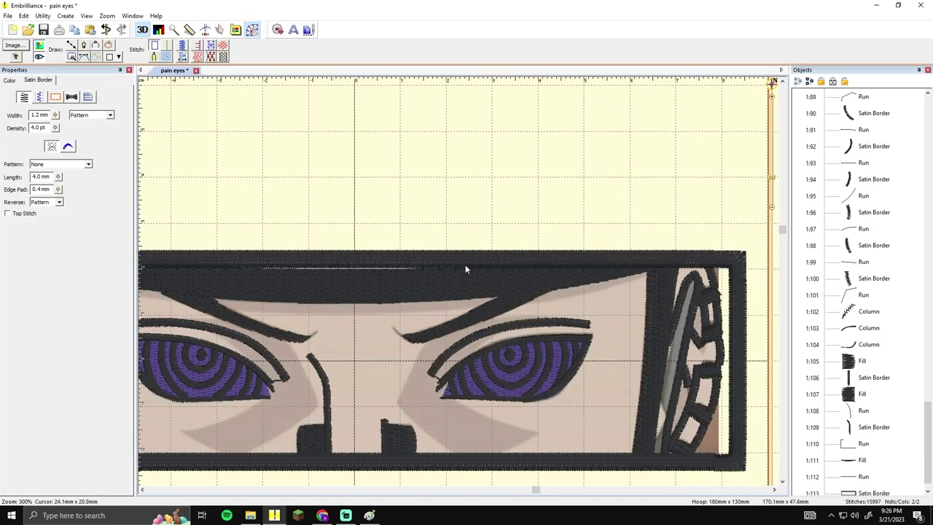
scroll(465, 264, down, 2)
Step: Move the three middle points of the headband's thin upper satin border slightly down
click(464, 266)
scroll(503, 198, up, 2)
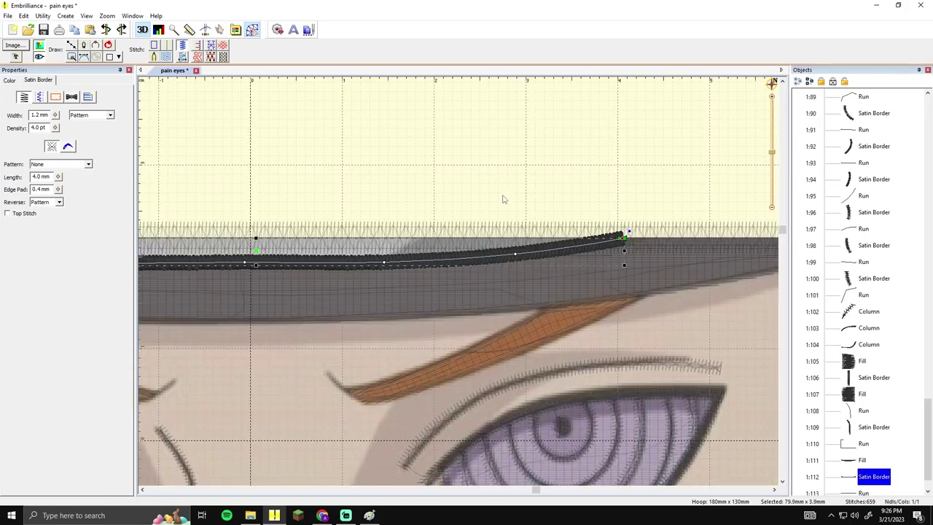
drag(382, 268, 383, 272)
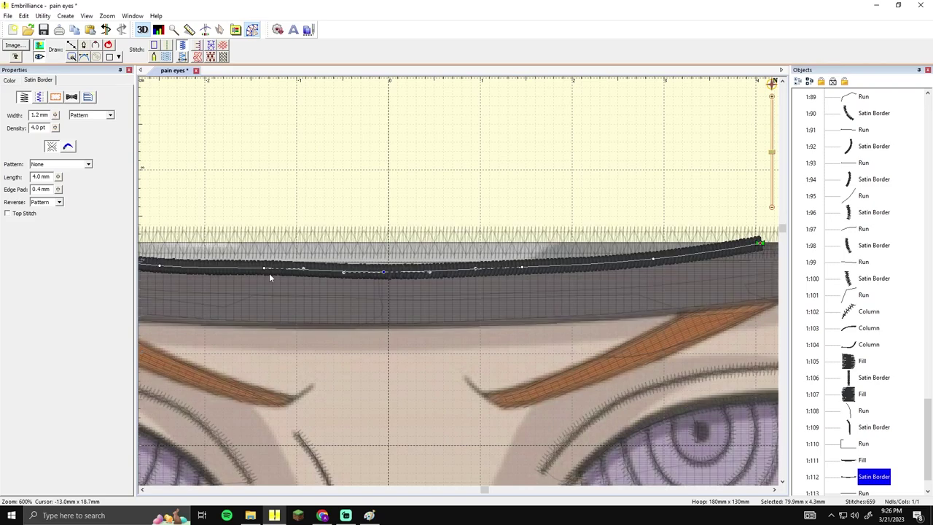
drag(264, 269, 263, 274)
drag(523, 268, 524, 272)
click(580, 194)
scroll(580, 194, down, 4)
scroll(580, 197, up, 4)
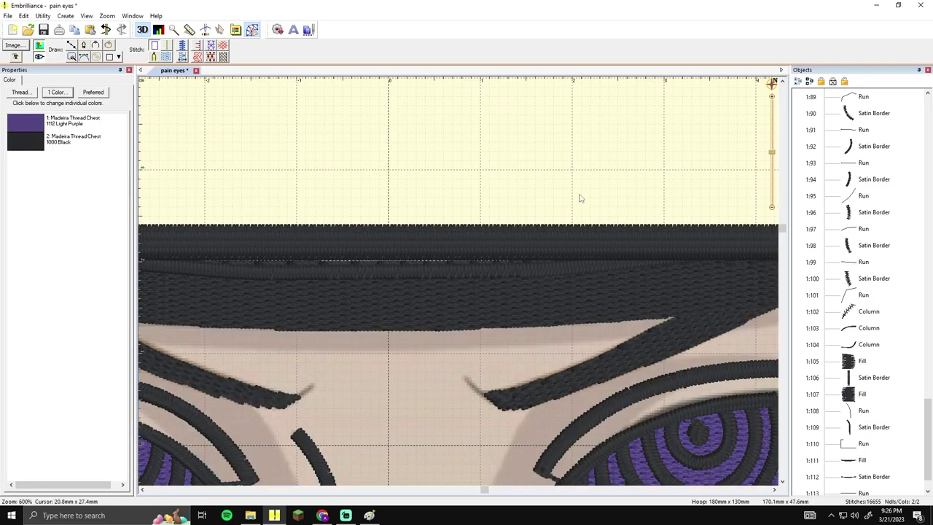
scroll(580, 197, down, 4)
scroll(579, 198, up, 2)
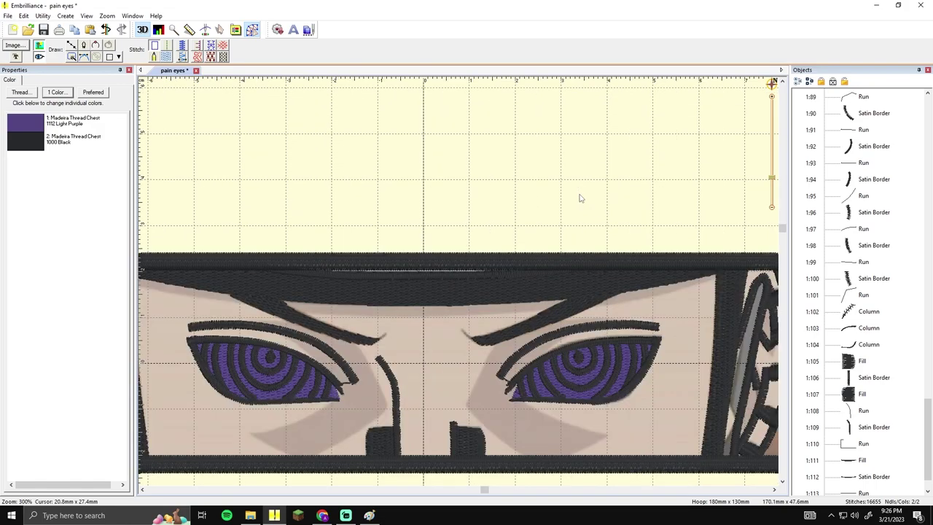
Step: Delete the curve points along the upper edge of the black headband fill so that the edge runs straight
drag(576, 195, 609, 195)
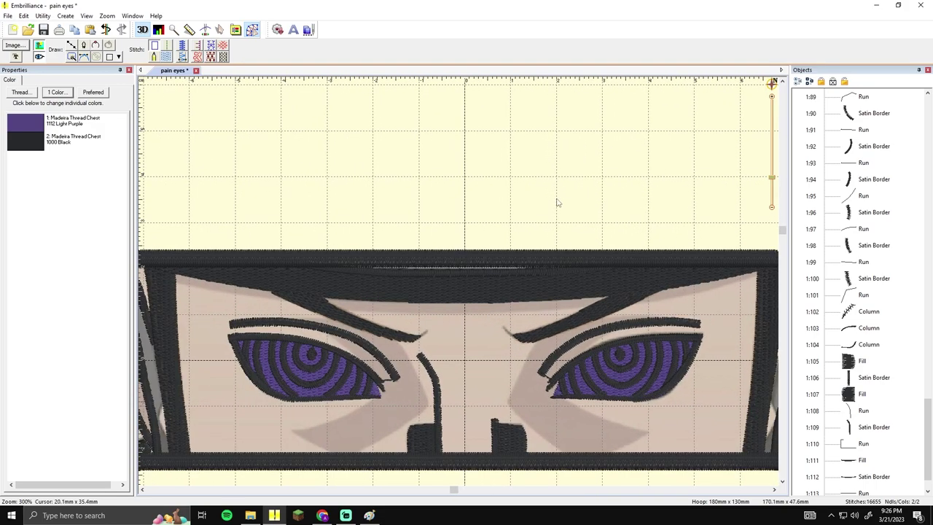
click(509, 292)
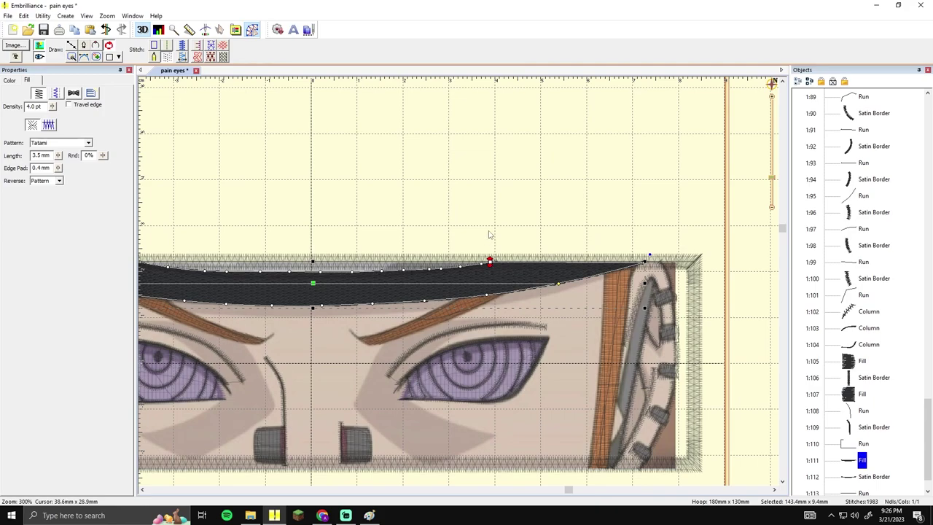
scroll(490, 235, down, 1)
scroll(435, 252, up, 1)
scroll(423, 241, up, 2)
scroll(433, 220, down, 2)
mouse_move(315, 273)
mouse_down()
mouse_move(561, 274)
mouse_move(602, 243)
mouse_up()
key(Delete)
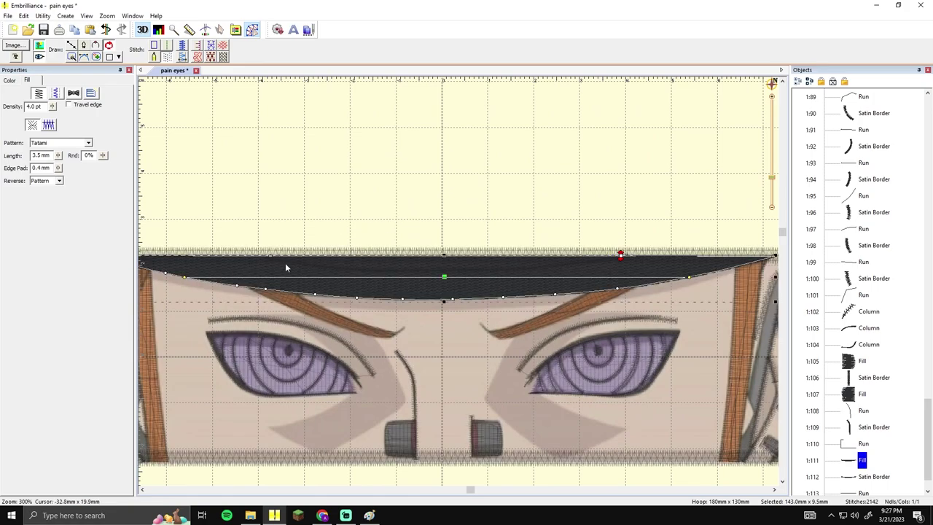
Step: Raise the headband fill's upper-left corner and the point near its upper right slightly into the frame's satin border
scroll(248, 250, left, 2)
drag(202, 253, 205, 251)
click(707, 252)
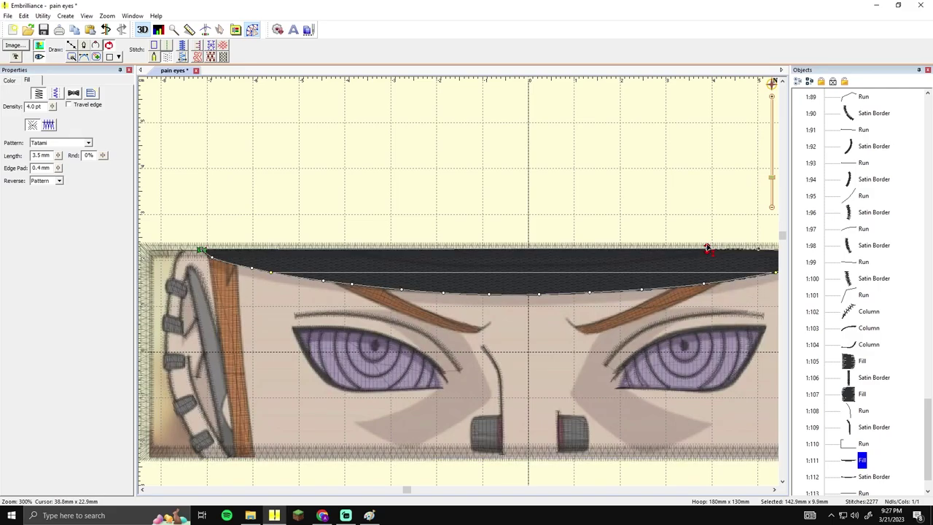
click(700, 214)
scroll(698, 212, down, 2)
drag(691, 208, 595, 204)
scroll(596, 204, up, 2)
scroll(508, 183, up, 3)
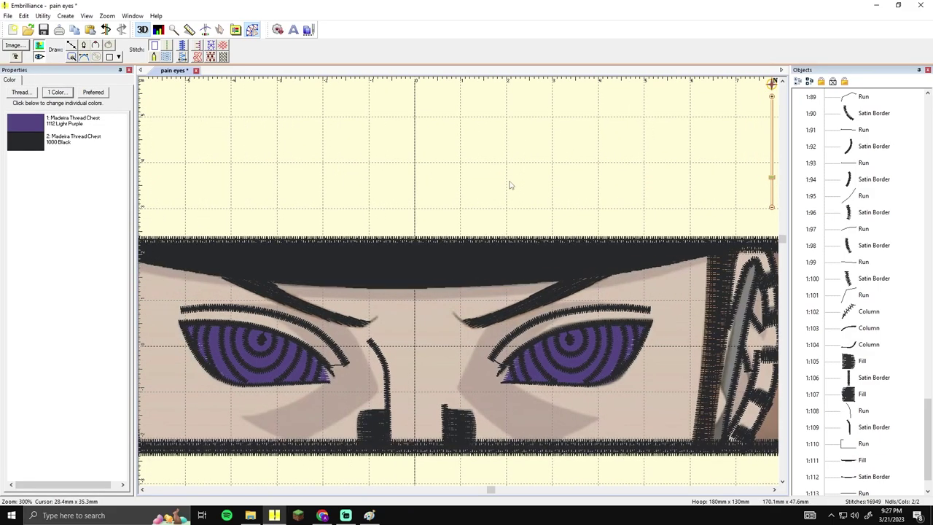
Step: Lower the middle points of the headband's thin satin border a little more and check its overlap with the frame
click(451, 231)
drag(456, 233, 454, 236)
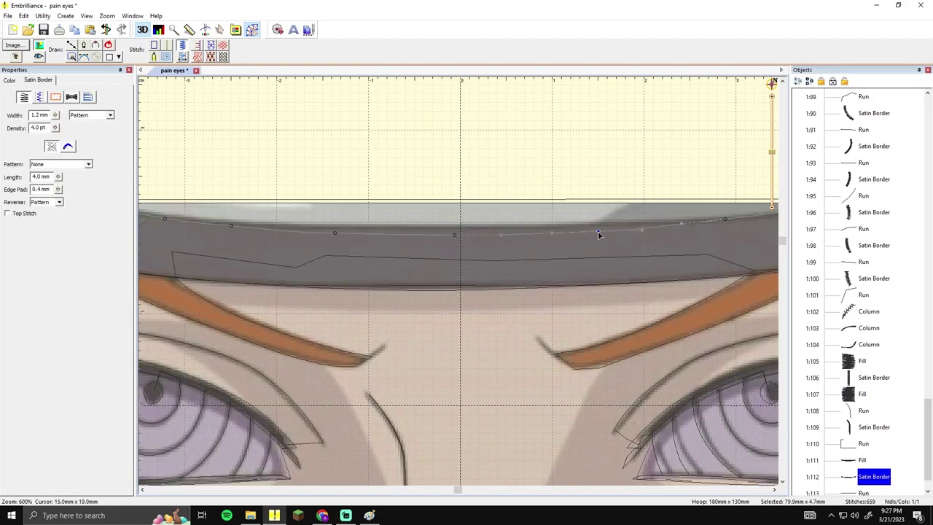
scroll(598, 234, down, 3)
click(583, 191)
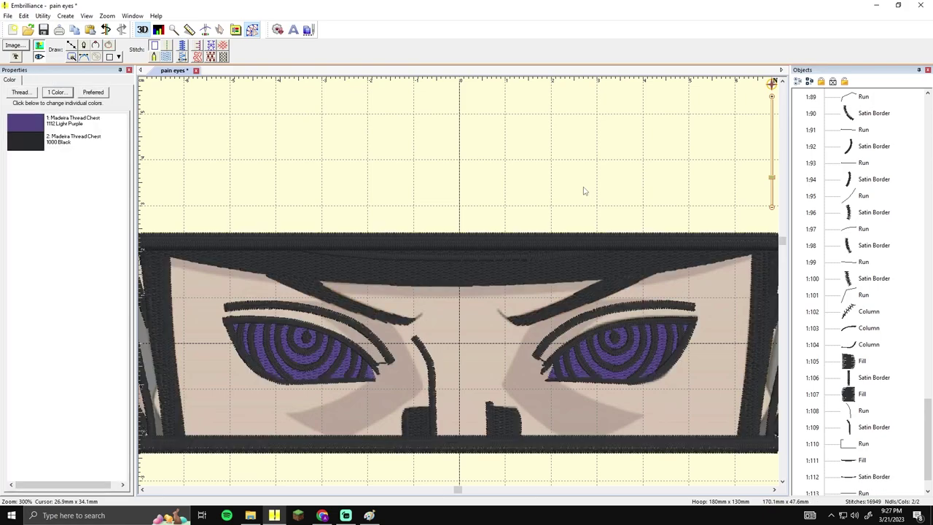
scroll(560, 198, up, 2)
click(559, 197)
scroll(560, 197, down, 2)
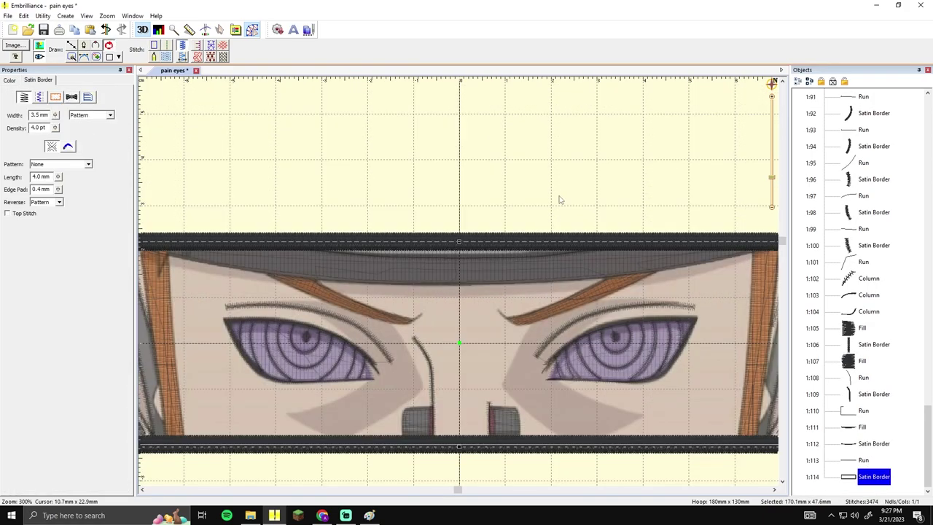
click(560, 198)
scroll(515, 232, up, 3)
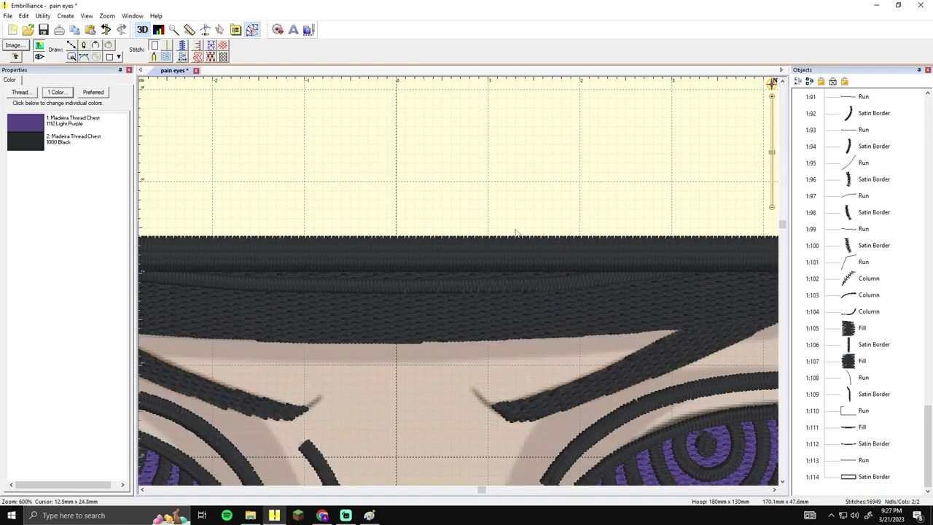
scroll(557, 277, down, 3)
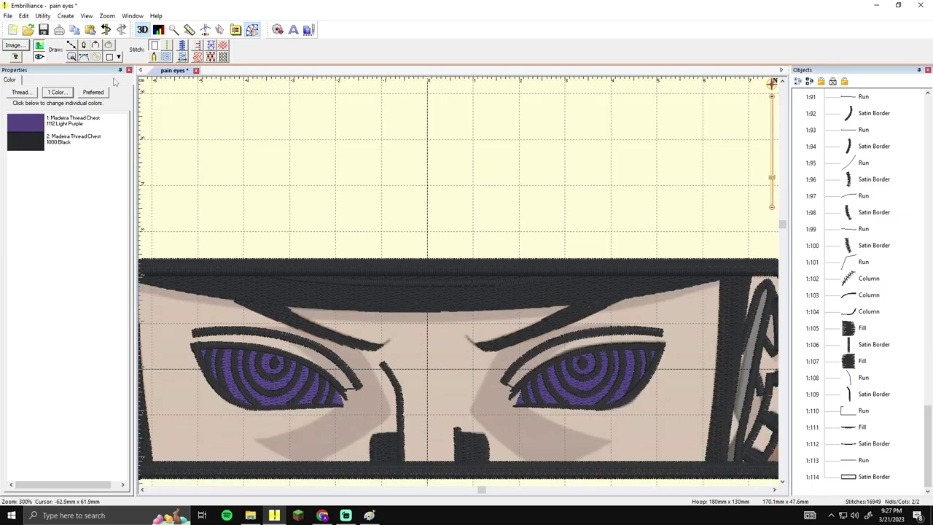
Step: Delete the thin satin border along the headband's upper edge and hide the reference image
click(41, 47)
scroll(457, 280, down, 2)
scroll(456, 280, up, 4)
drag(352, 236, 401, 198)
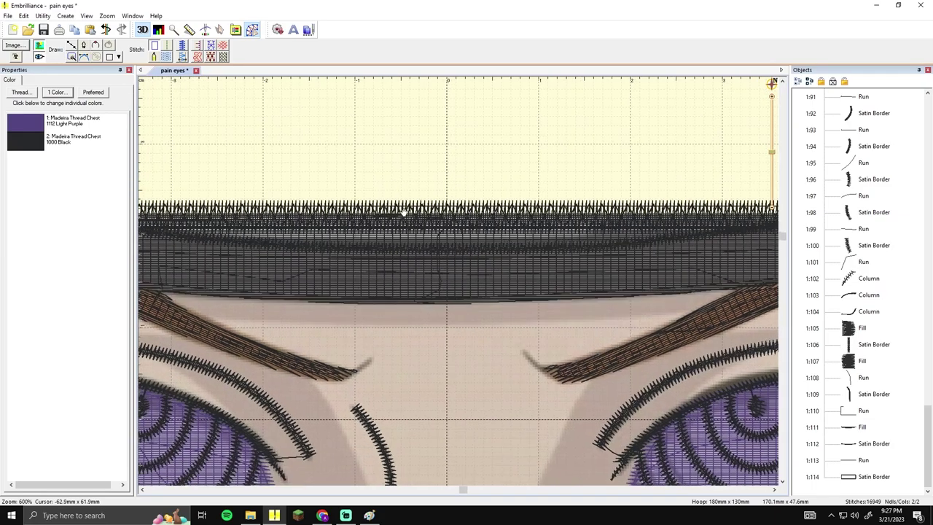
click(415, 235)
scroll(414, 234, down, 3)
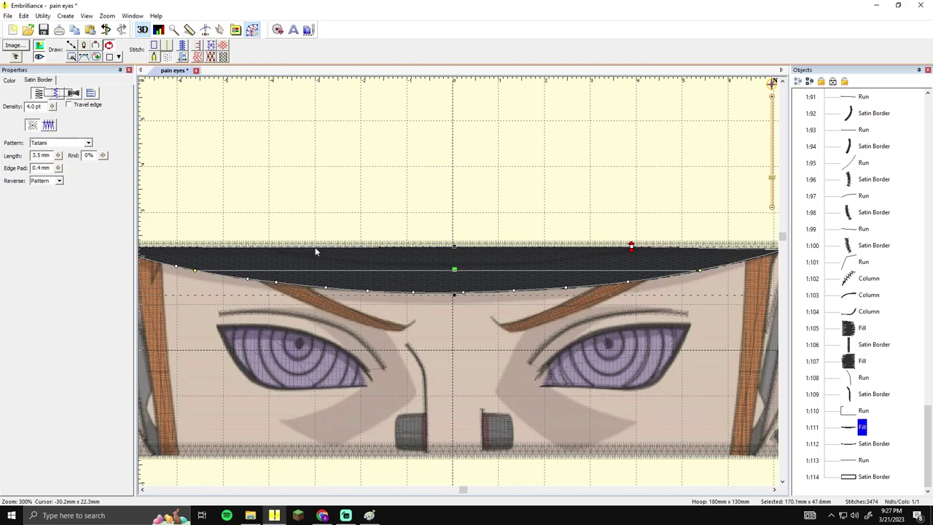
click(412, 212)
scroll(470, 233, down, 3)
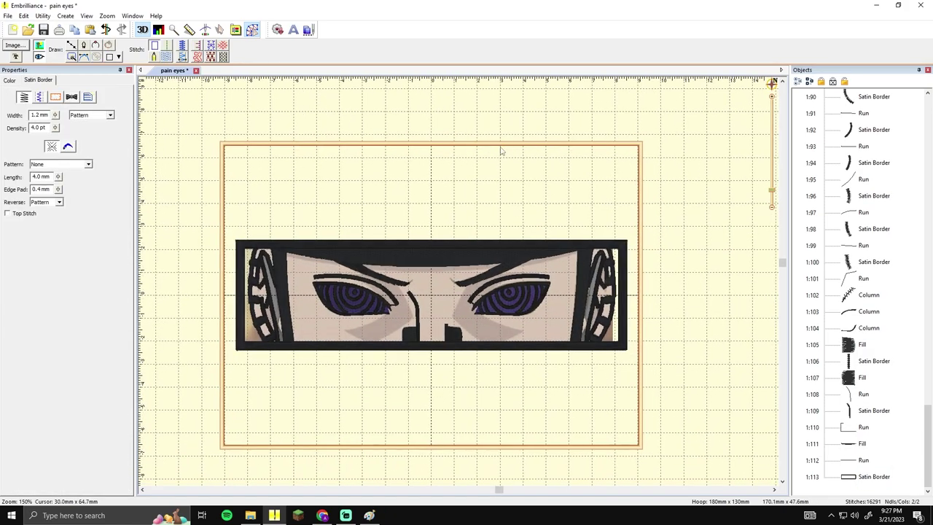
click(39, 46)
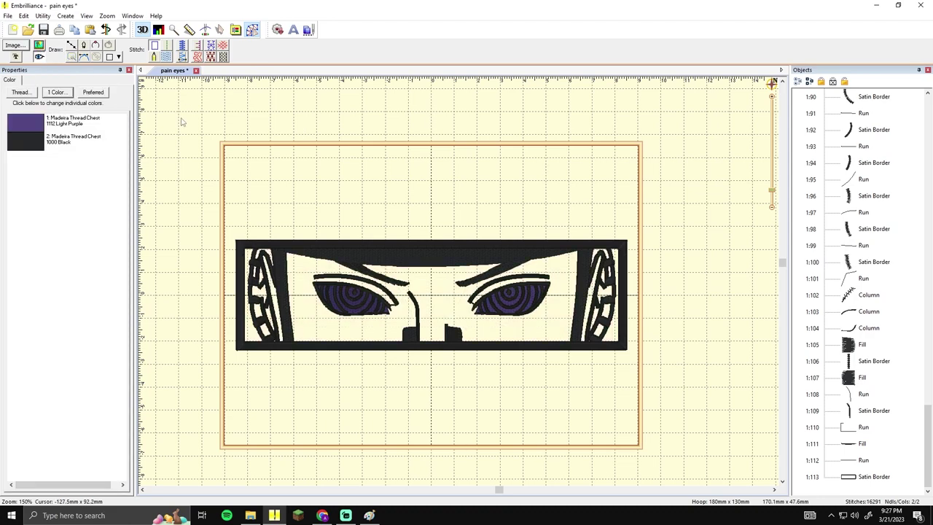
scroll(416, 132, down, 1)
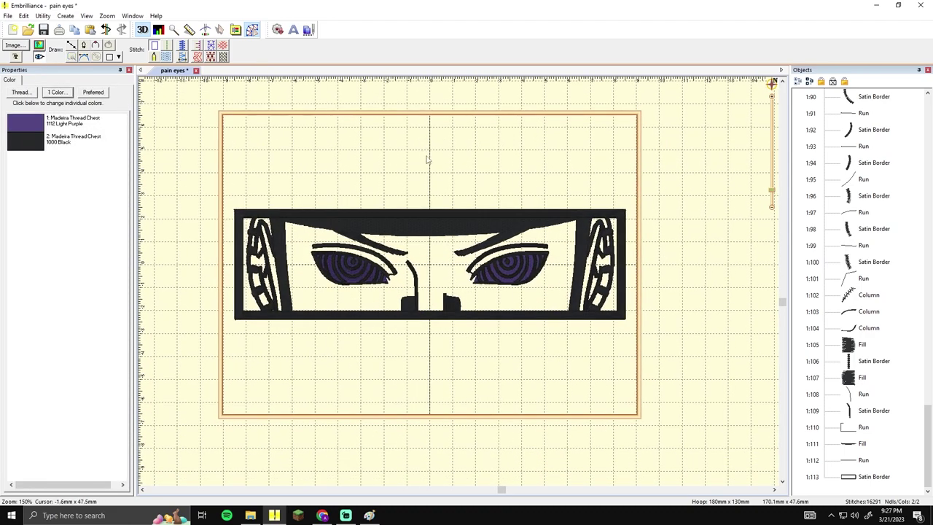